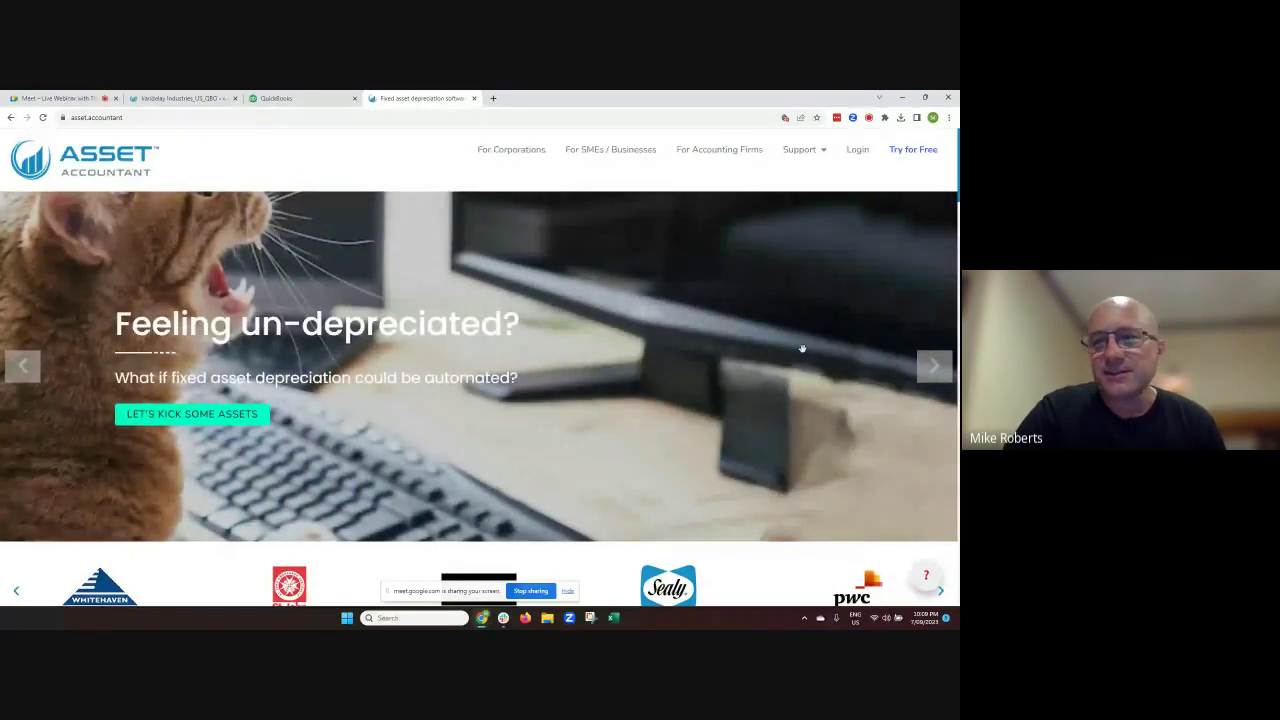
- Look through the banner slides on the AssetAccountant home page
{"action": "left_click", "coordinate": [936, 363]}
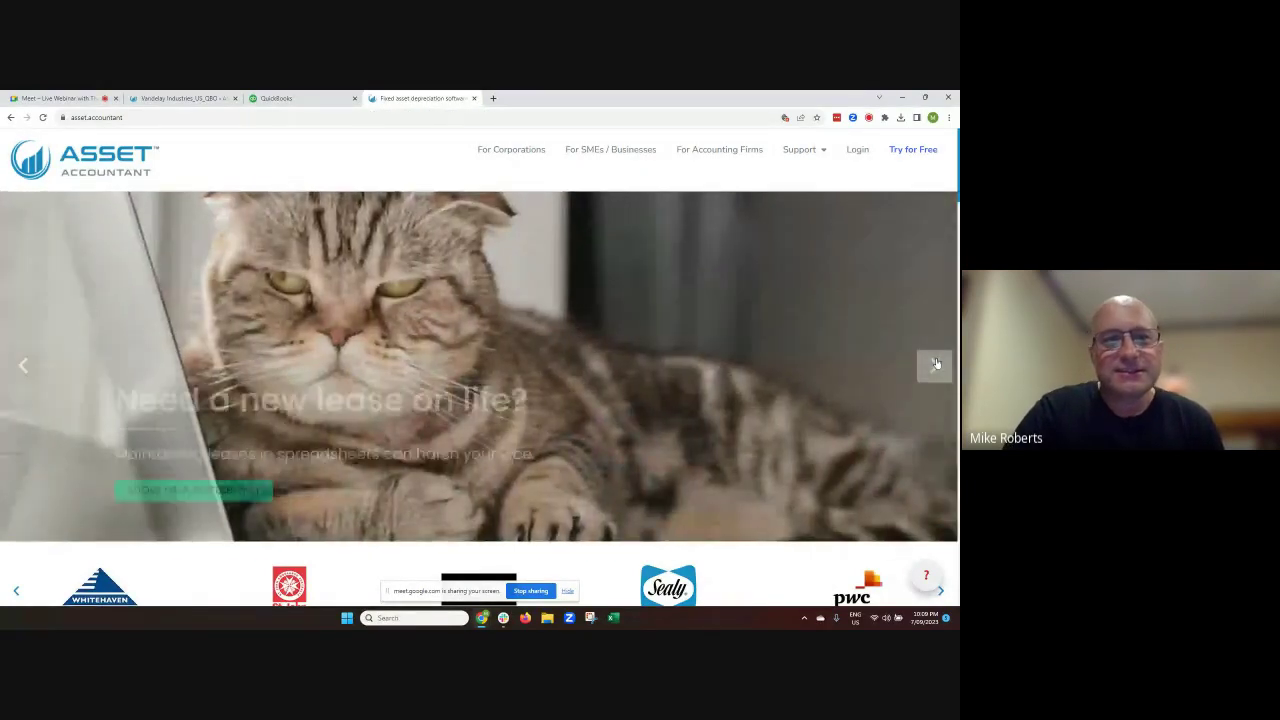
{"action": "scroll", "coordinate": [900, 390], "scroll_direction": "down", "scroll_amount": 3}
{"action": "scroll", "coordinate": [840, 430], "scroll_direction": "up", "scroll_amount": 3}
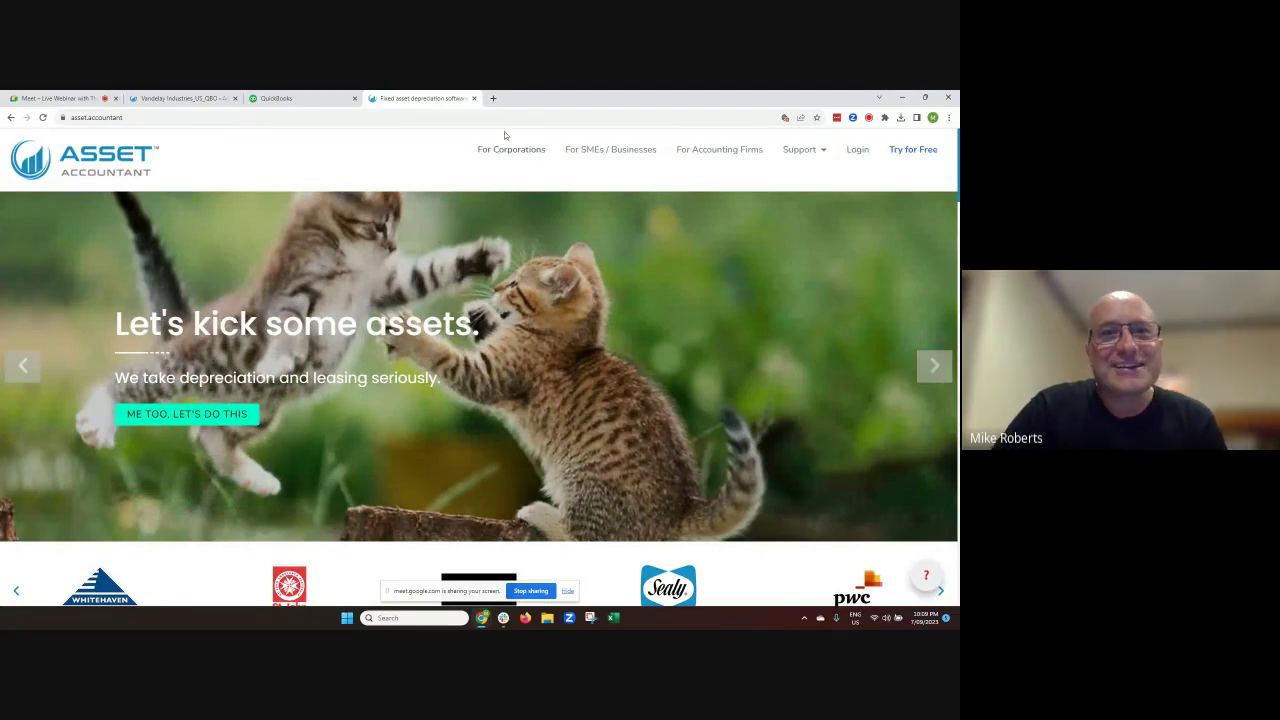
- Close the AssetAccountant website, glance at the QuickBooks sandbox company, and return to the Vandelay Industries_US_QBO asset register
{"action": "left_click", "coordinate": [474, 98]}
{"action": "left_click", "coordinate": [185, 98]}
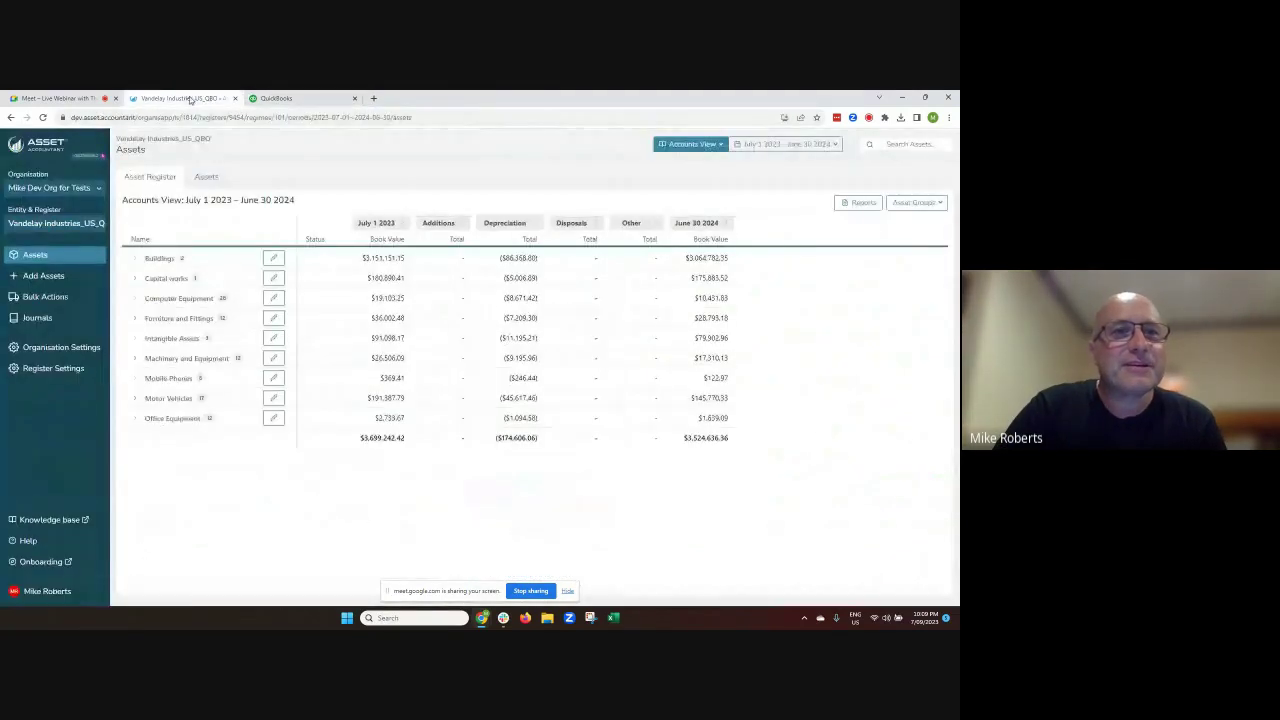
{"action": "left_click", "coordinate": [276, 98]}
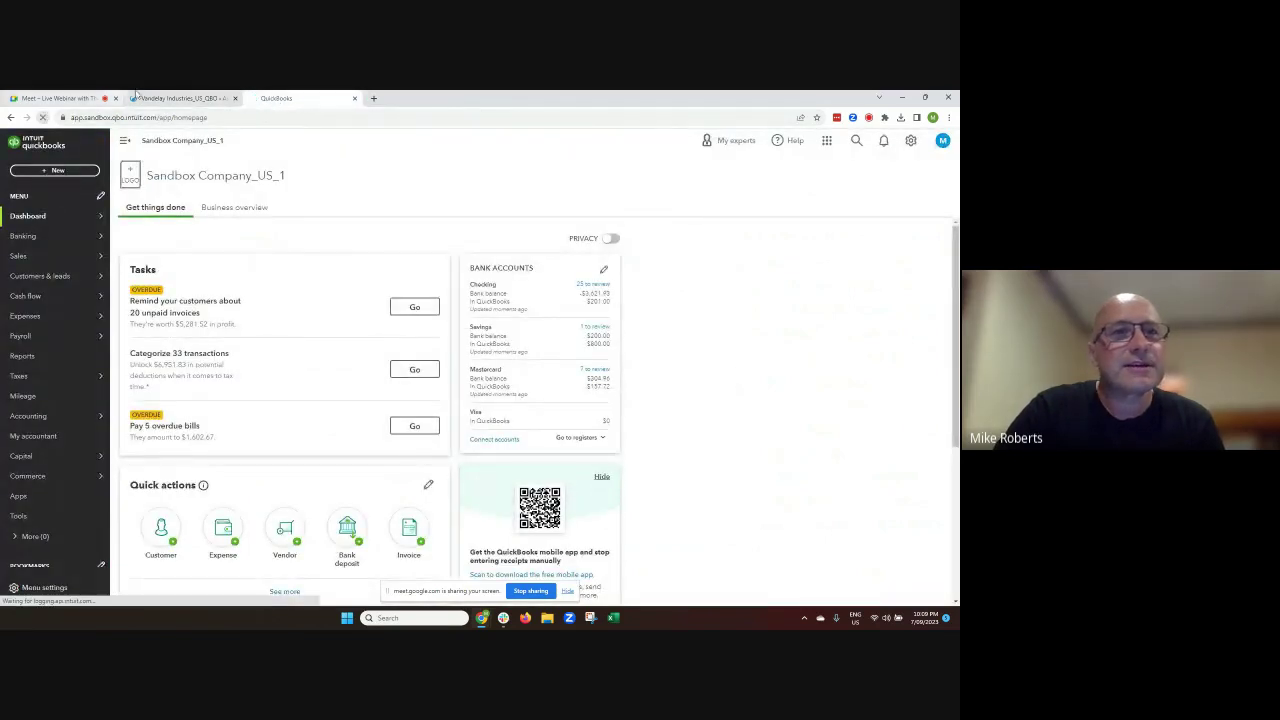
{"action": "left_click", "coordinate": [185, 98]}
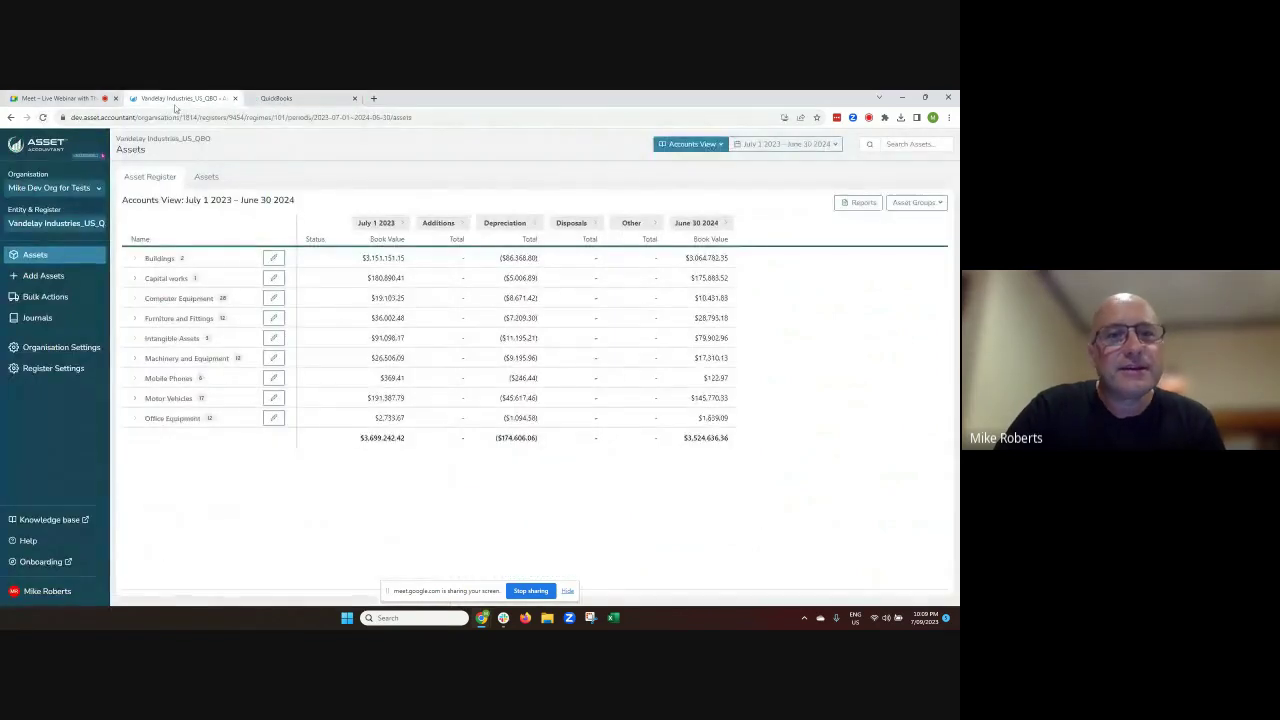
- View the help chatbot and its suggested questions, and close it
{"action": "left_click", "coordinate": [28, 541]}
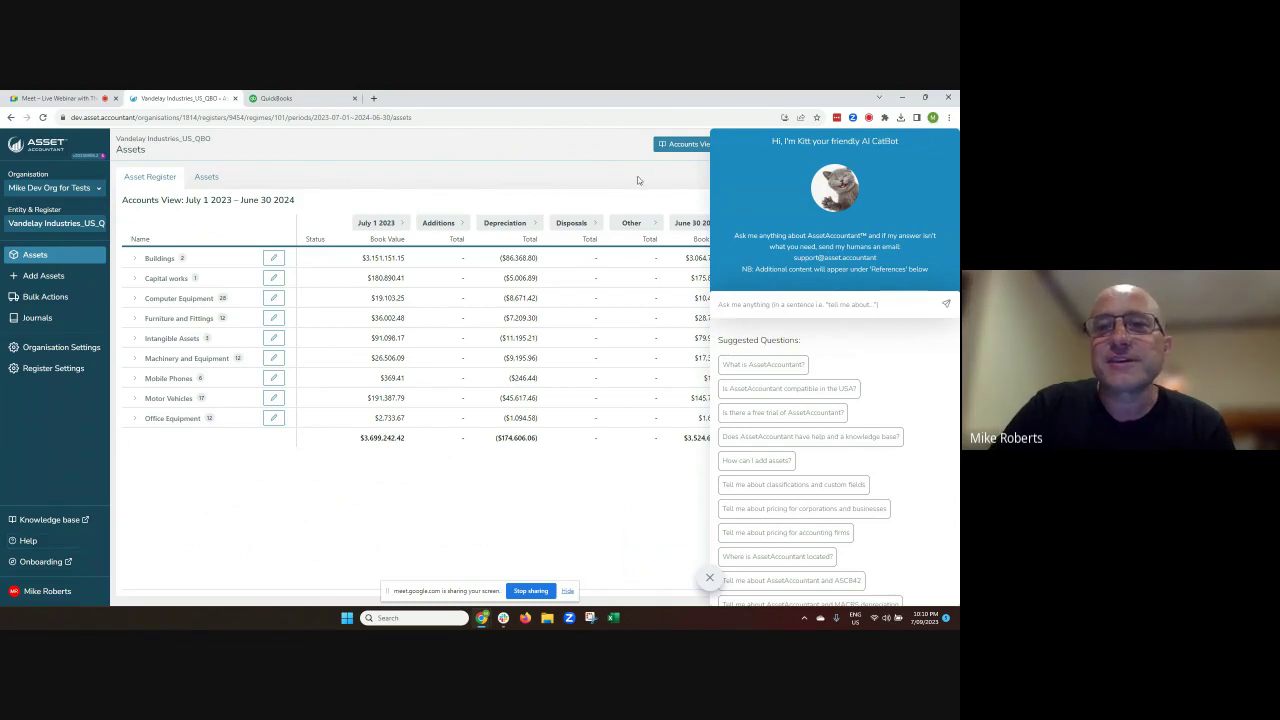
{"action": "left_click", "coordinate": [709, 579]}
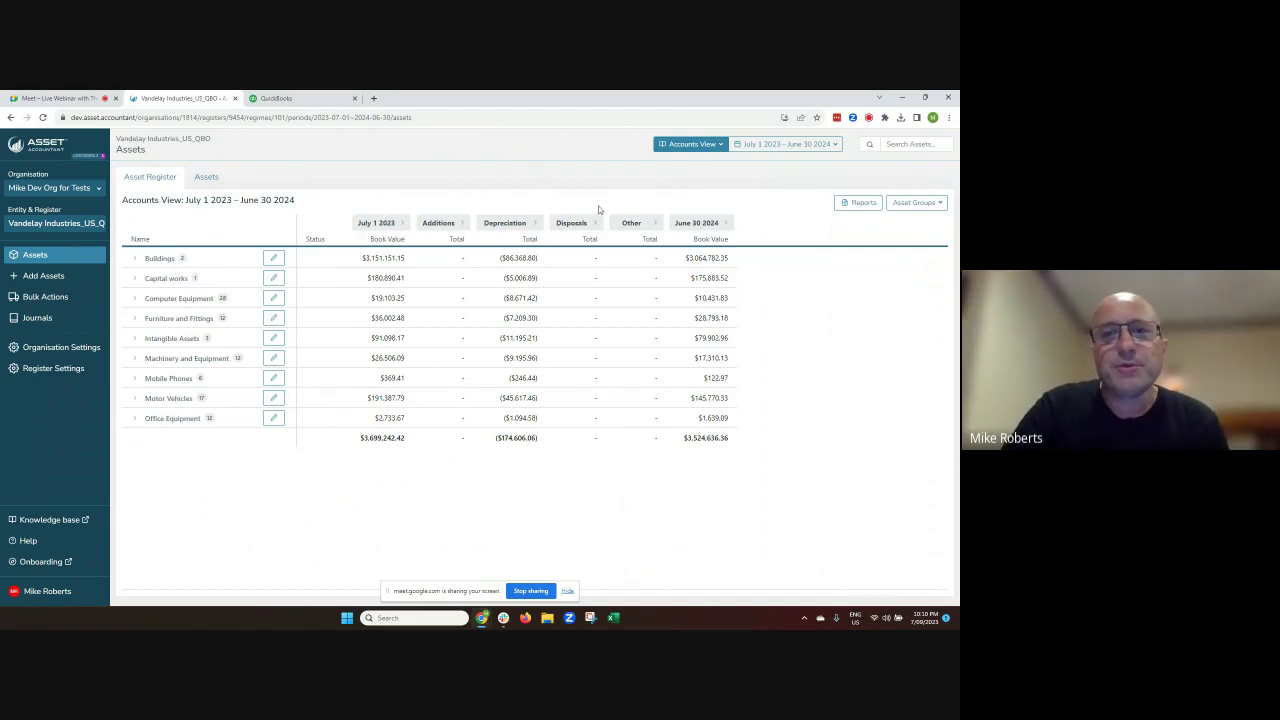
- Set the asset register's period to the current financial year, Jan 1 – Dec 31 2023, and review the available views and periods
{"action": "left_click", "coordinate": [755, 144]}
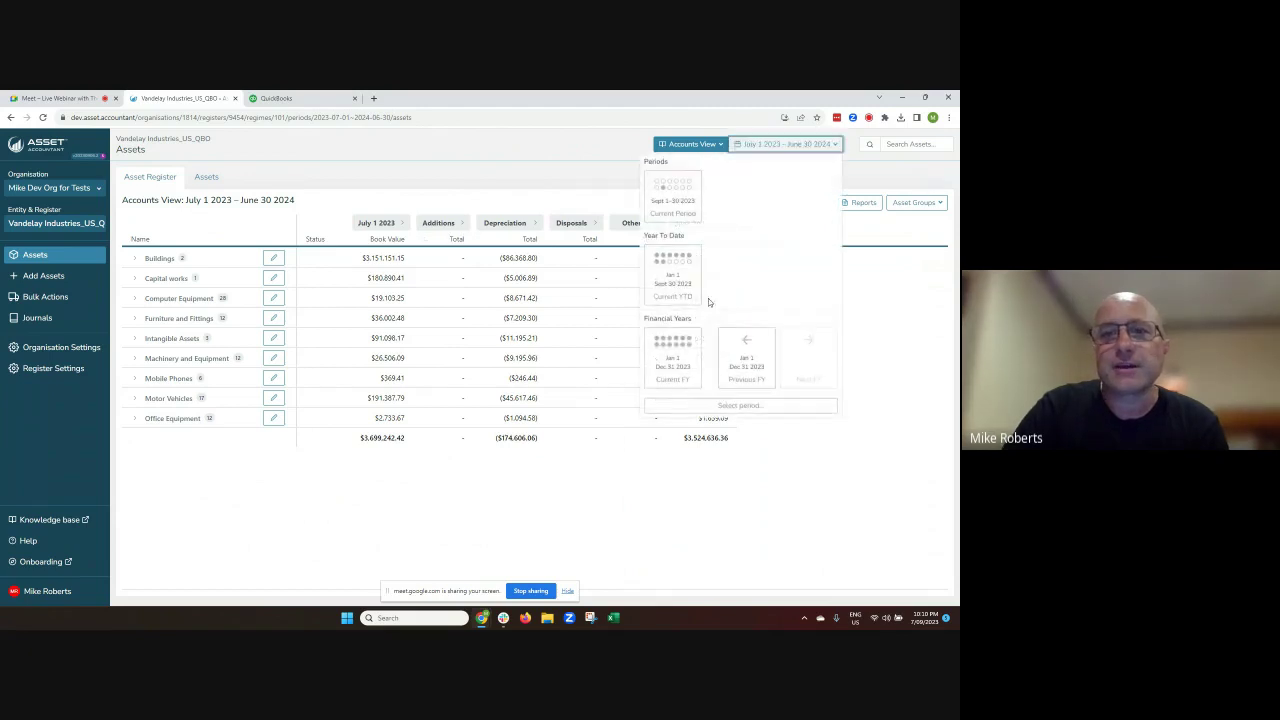
{"action": "left_click", "coordinate": [673, 358]}
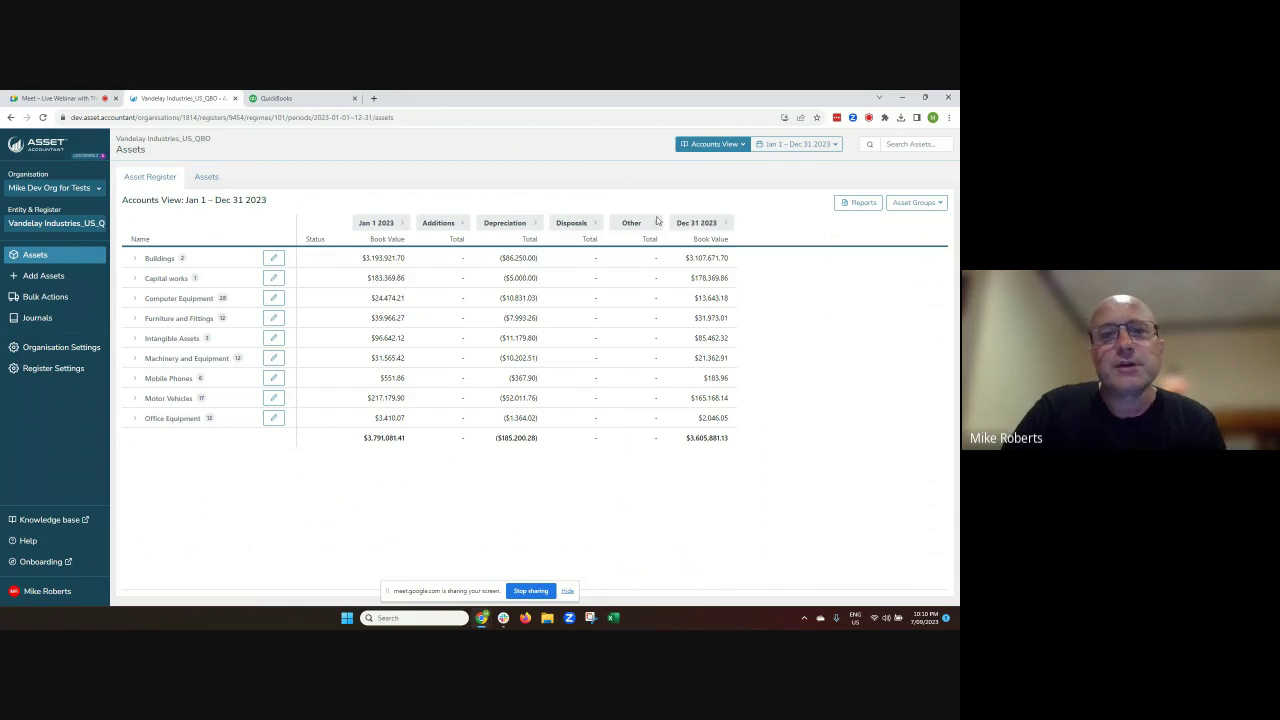
{"action": "left_click", "coordinate": [730, 145]}
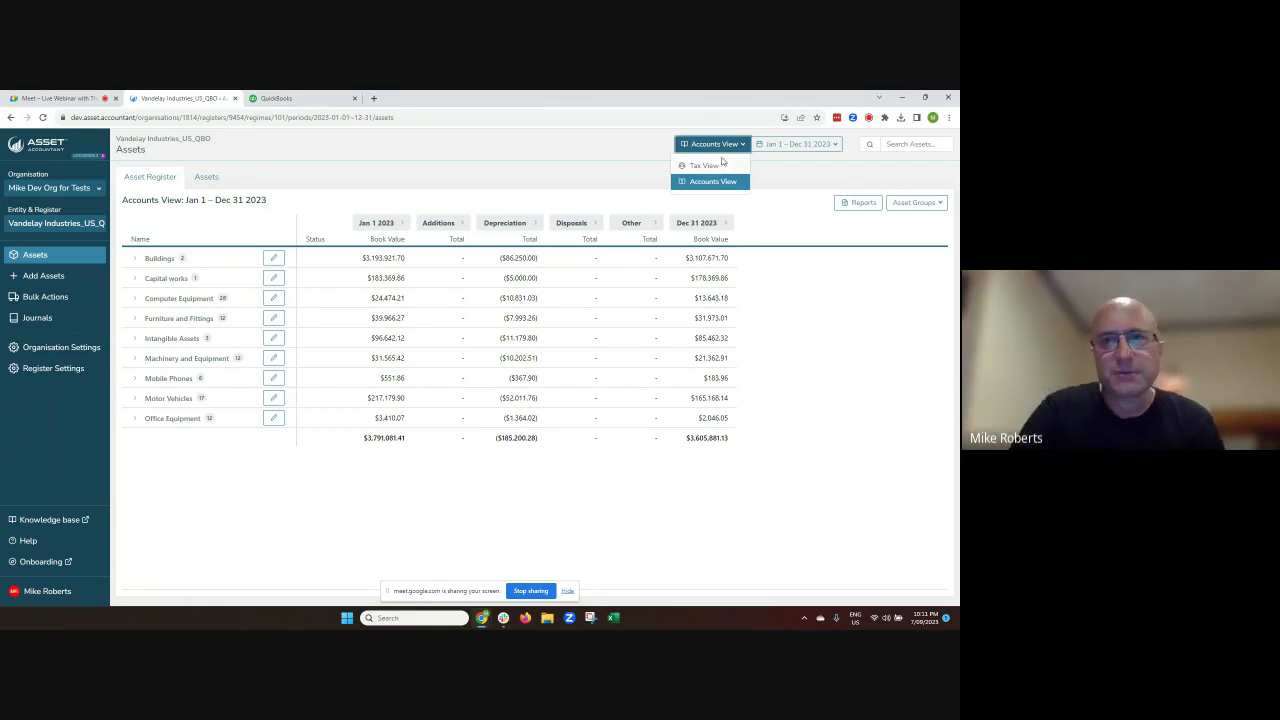
{"action": "left_click", "coordinate": [790, 147]}
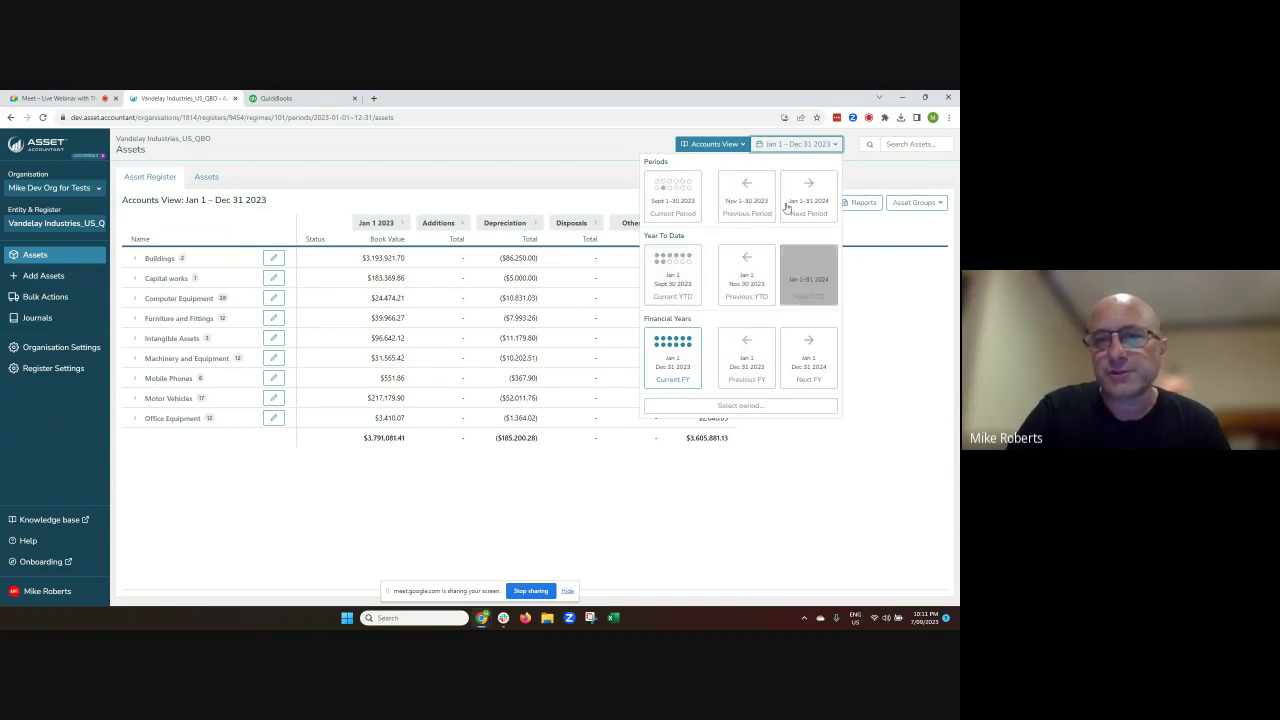
{"action": "left_click", "coordinate": [790, 144]}
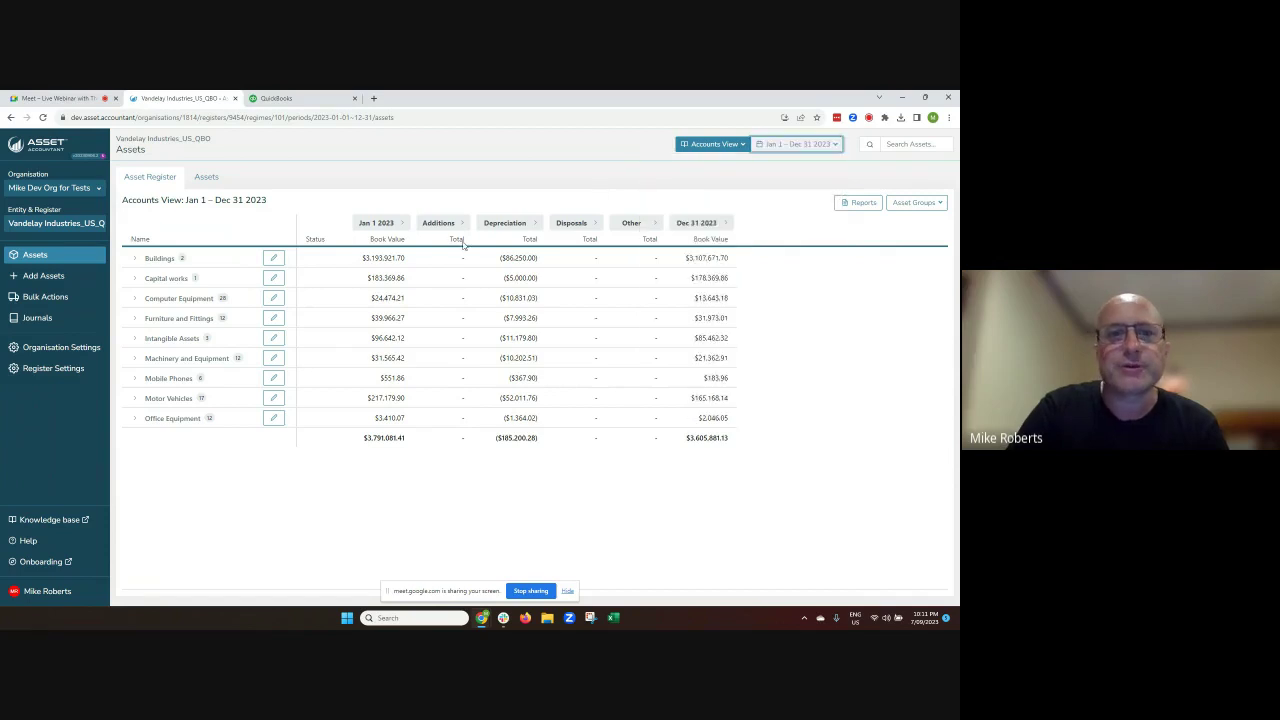
- Expand the Jan 1 2023 and Additions column groups to view their breakdowns, and collapse both again
{"action": "left_click", "coordinate": [404, 223]}
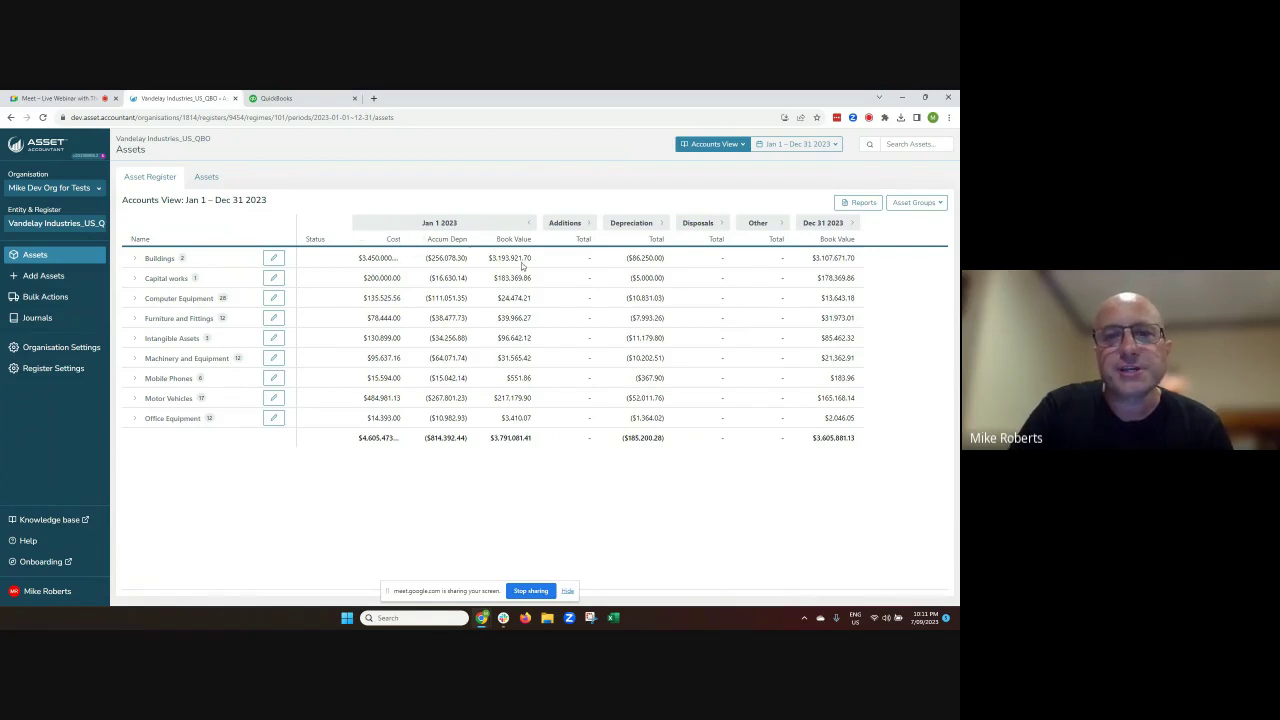
{"action": "left_click", "coordinate": [589, 224]}
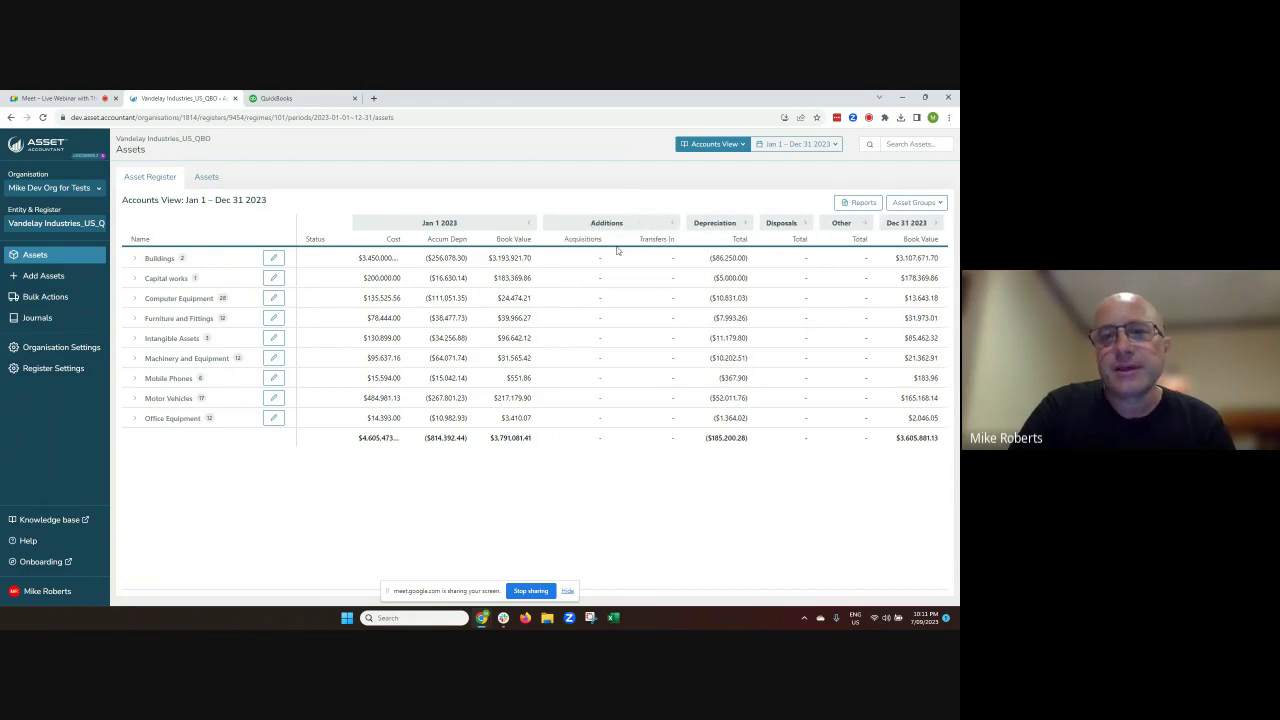
{"action": "left_click", "coordinate": [672, 224]}
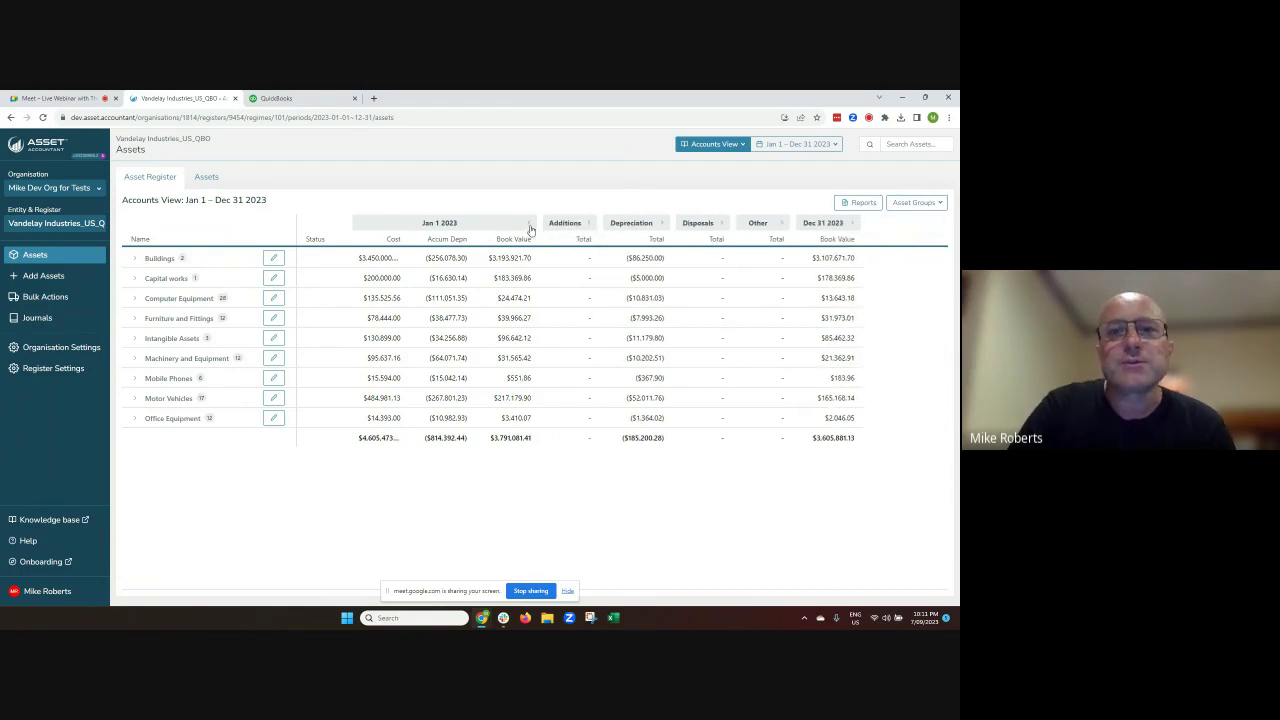
{"action": "left_click", "coordinate": [529, 224]}
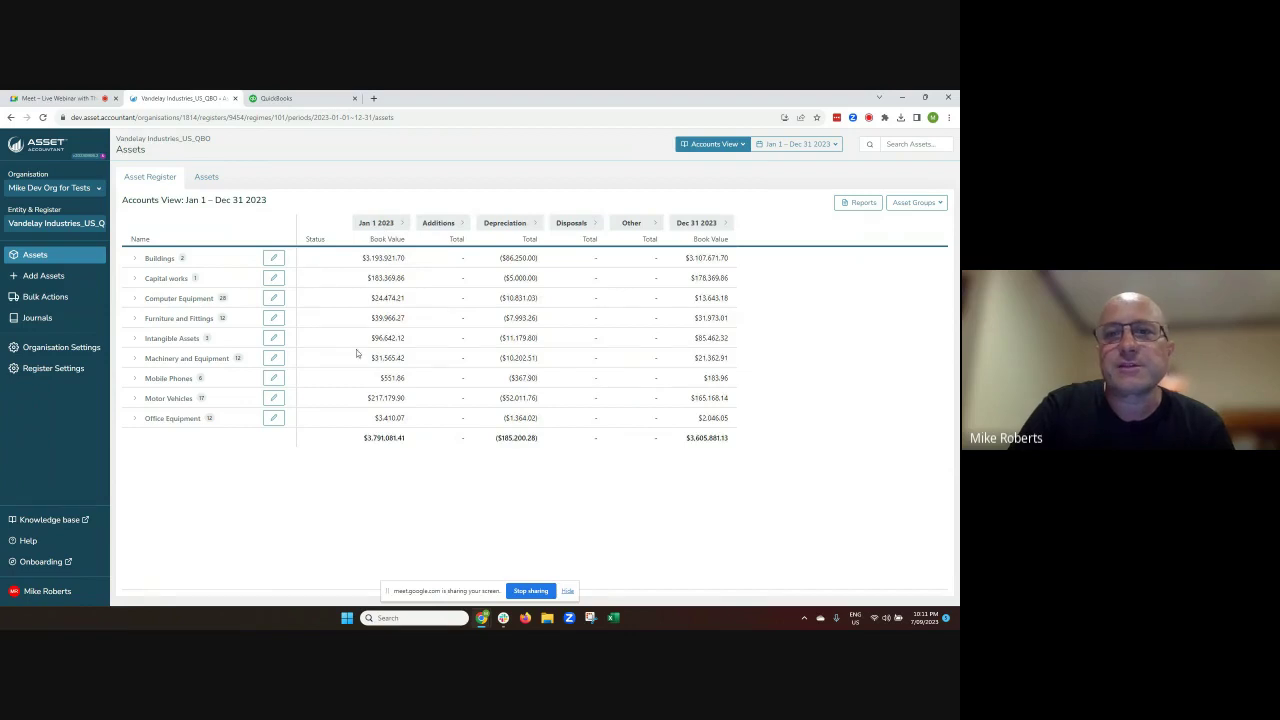
- Open the IBM Rack Mount Server asset in the Computer Equipment group and review its accounts depreciation schedule across the years
{"action": "left_click", "coordinate": [135, 299]}
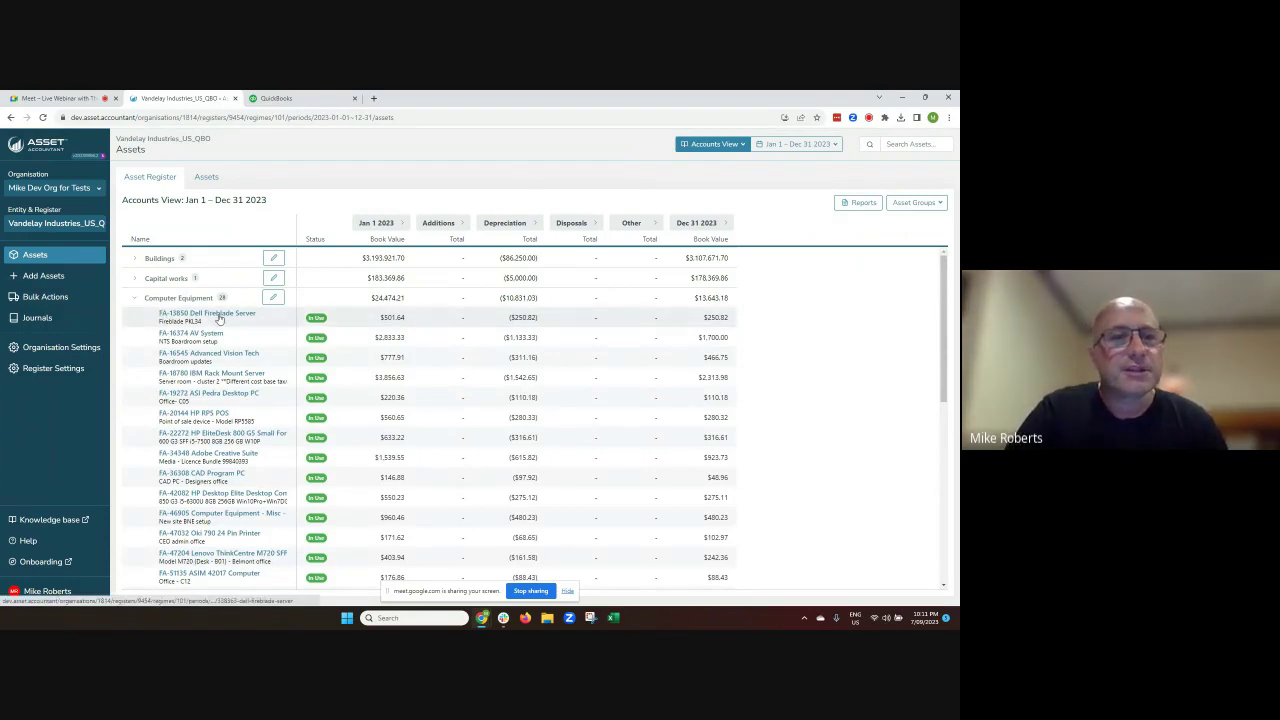
{"action": "left_click", "coordinate": [212, 373]}
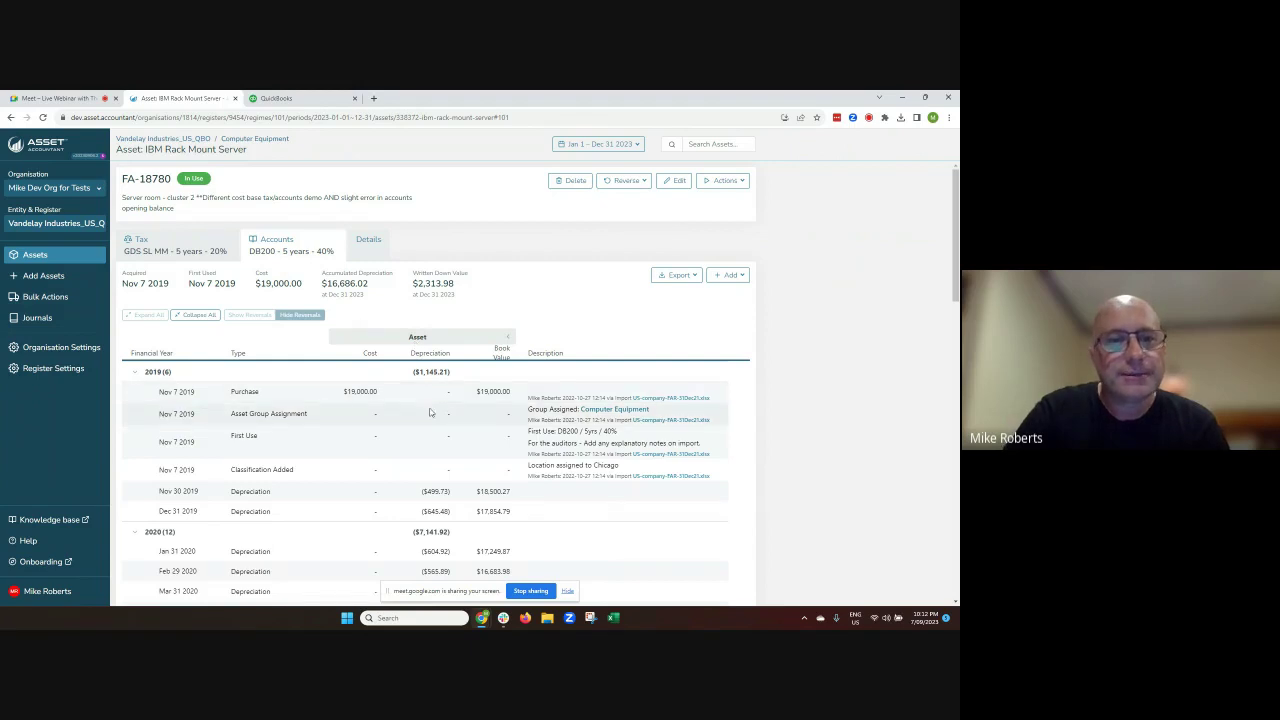
{"action": "scroll", "coordinate": [430, 412], "scroll_direction": "down", "scroll_amount": 6}
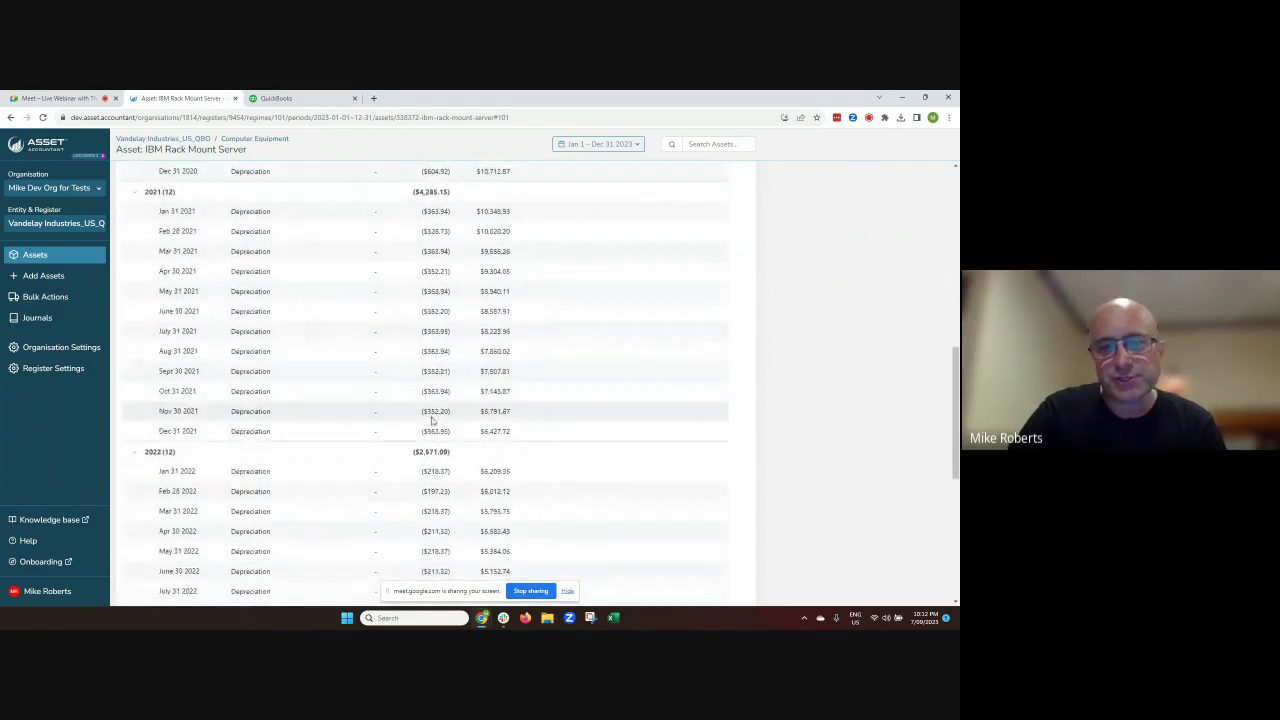
{"action": "scroll", "coordinate": [432, 421], "scroll_direction": "down", "scroll_amount": 1}
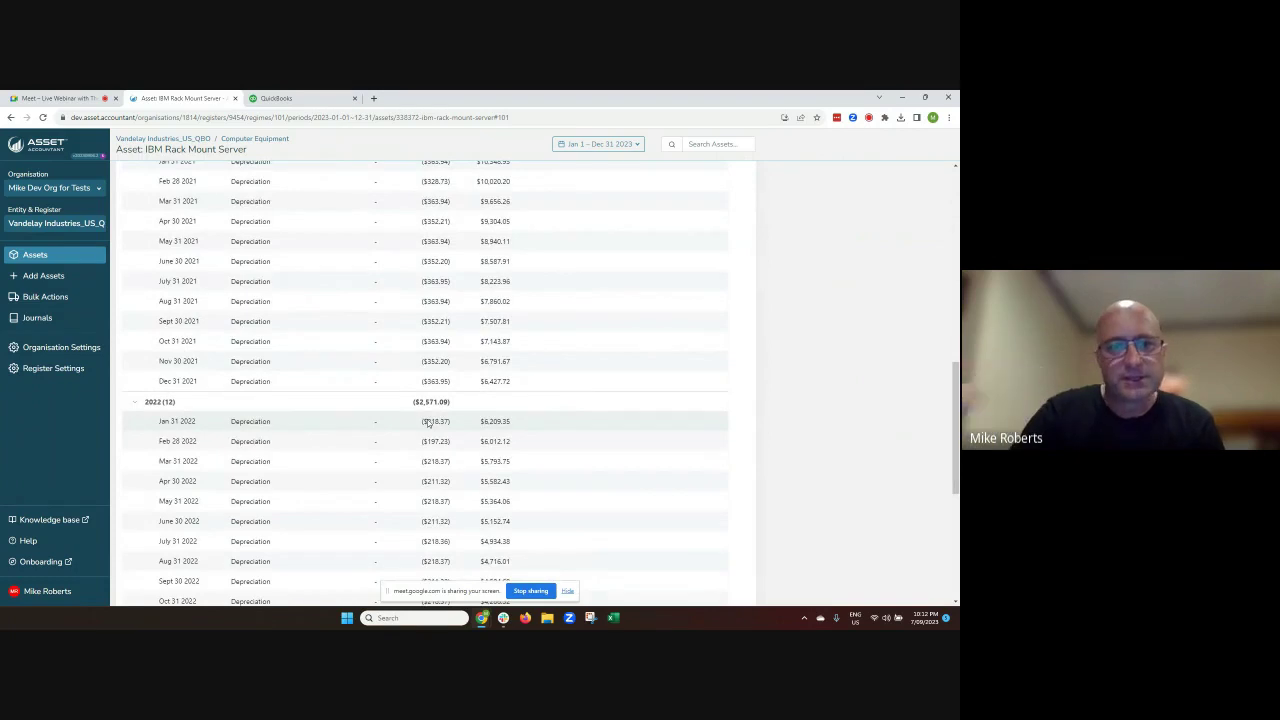
{"action": "scroll", "coordinate": [491, 387], "scroll_direction": "down", "scroll_amount": 2}
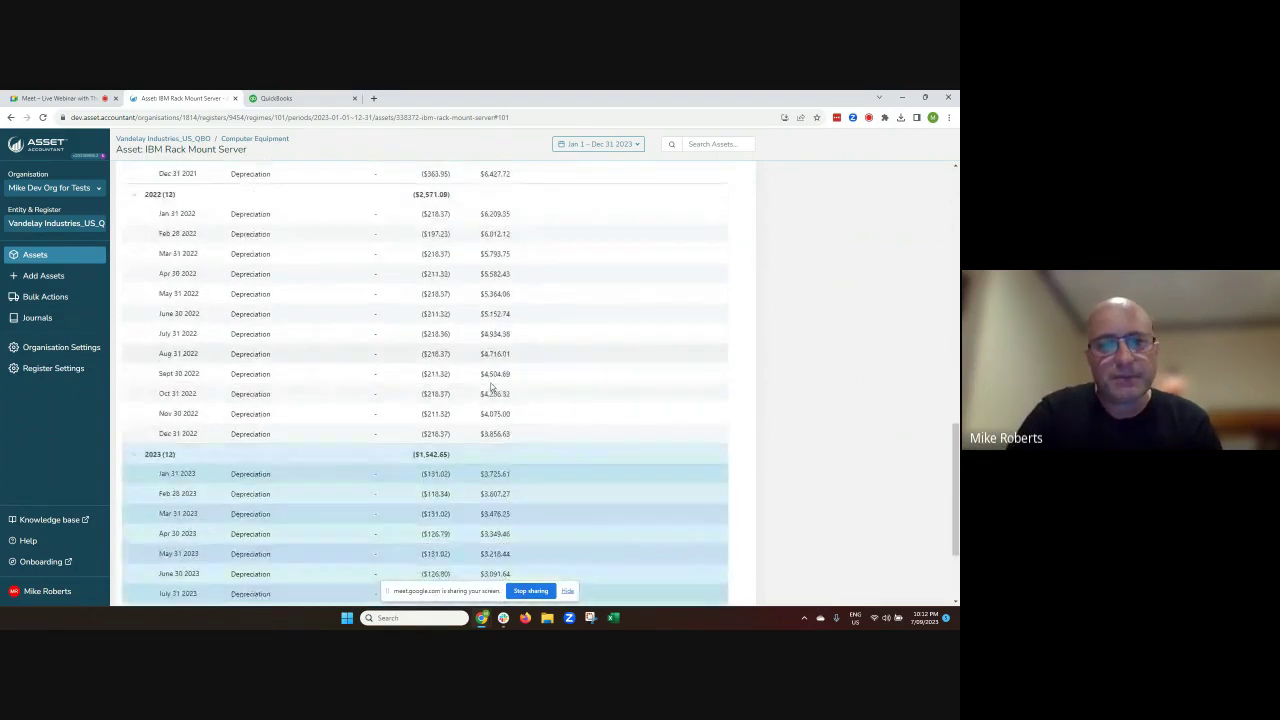
{"action": "scroll", "coordinate": [491, 387], "scroll_direction": "down", "scroll_amount": 2}
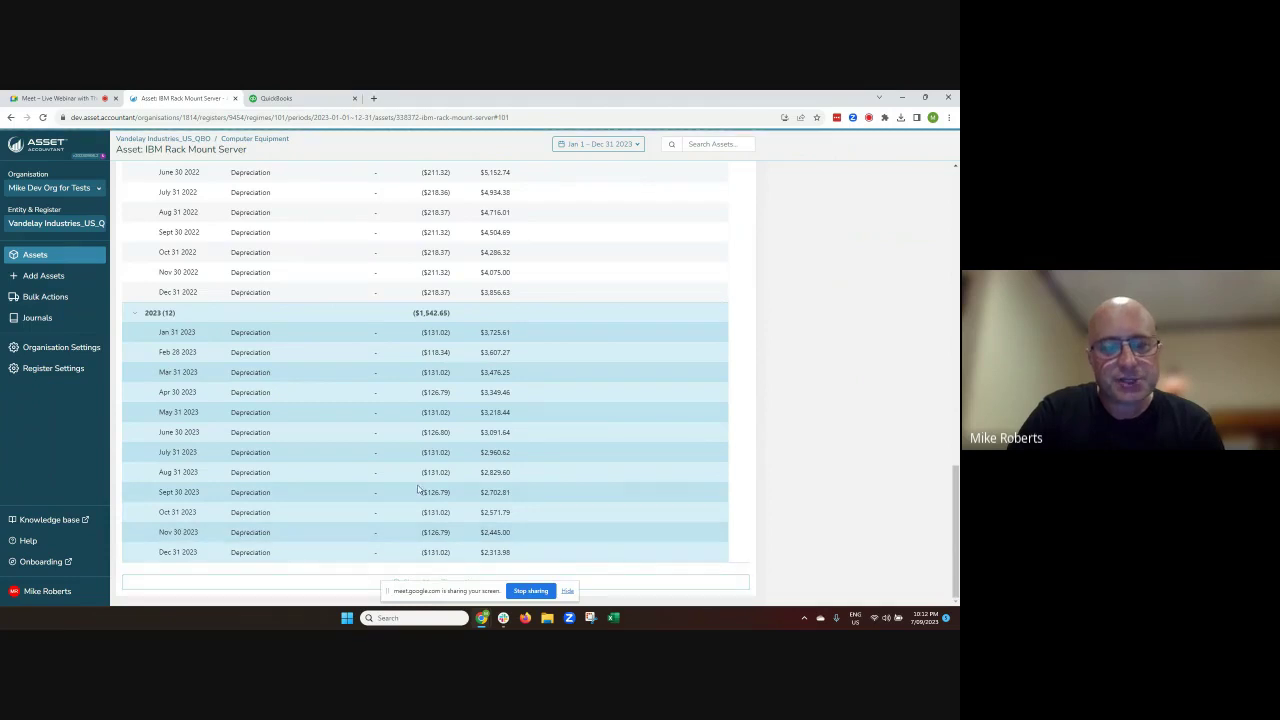
{"action": "scroll", "coordinate": [420, 487], "scroll_direction": "down", "scroll_amount": 5}
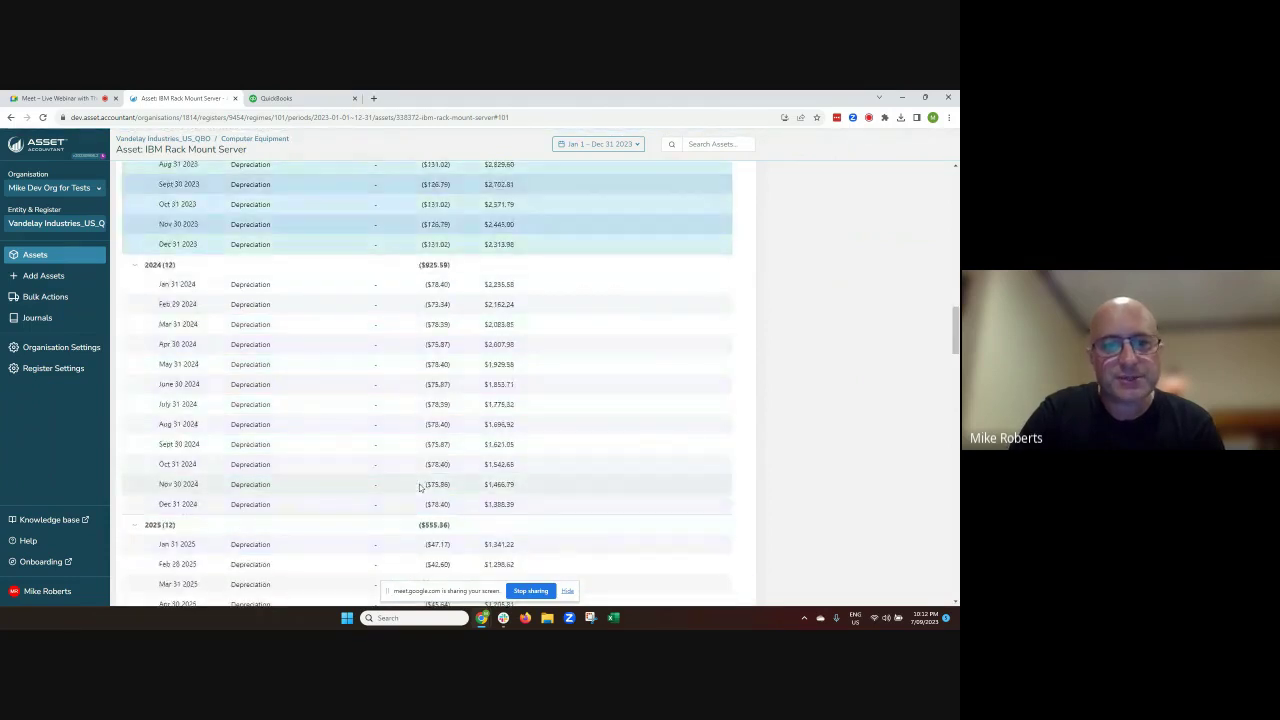
{"action": "scroll", "coordinate": [420, 481], "scroll_direction": "up", "scroll_amount": 15}
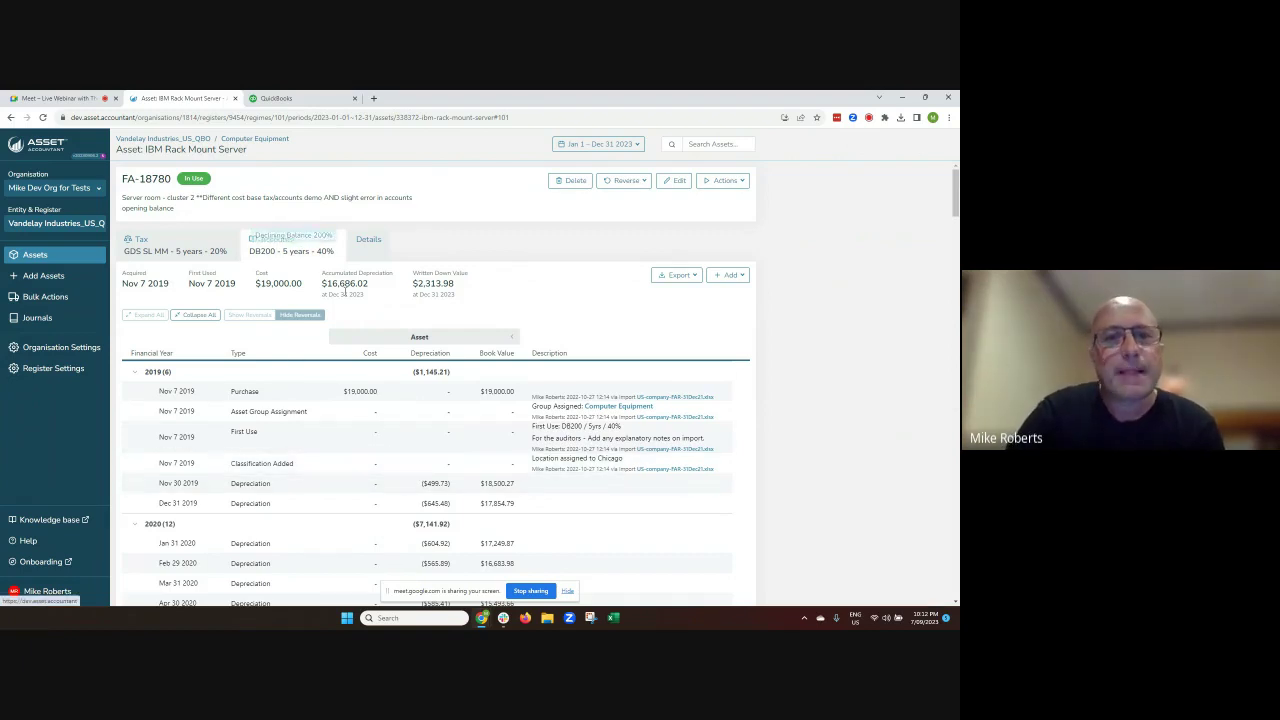
- Compare the server's tax depreciation schedule with its accounts depreciation schedule
{"action": "left_click", "coordinate": [172, 254]}
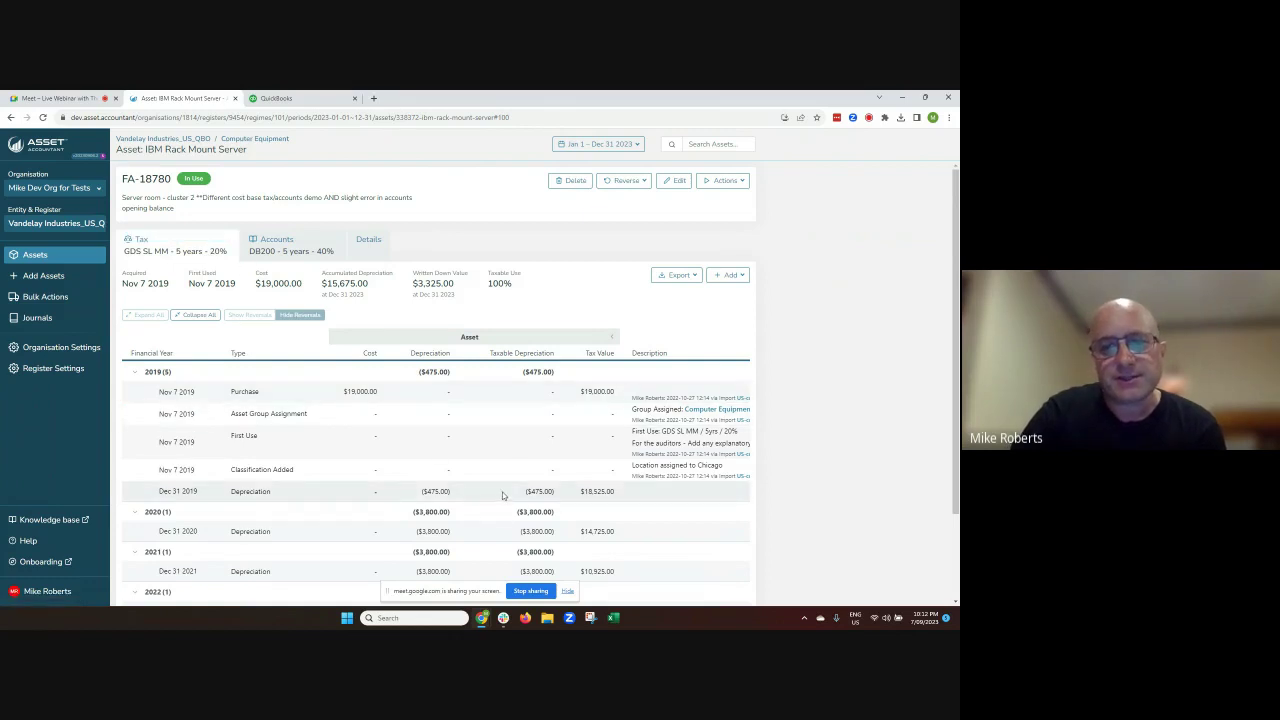
{"action": "scroll", "coordinate": [494, 487], "scroll_direction": "down", "scroll_amount": 2}
{"action": "scroll", "coordinate": [491, 484], "scroll_direction": "up", "scroll_amount": 2}
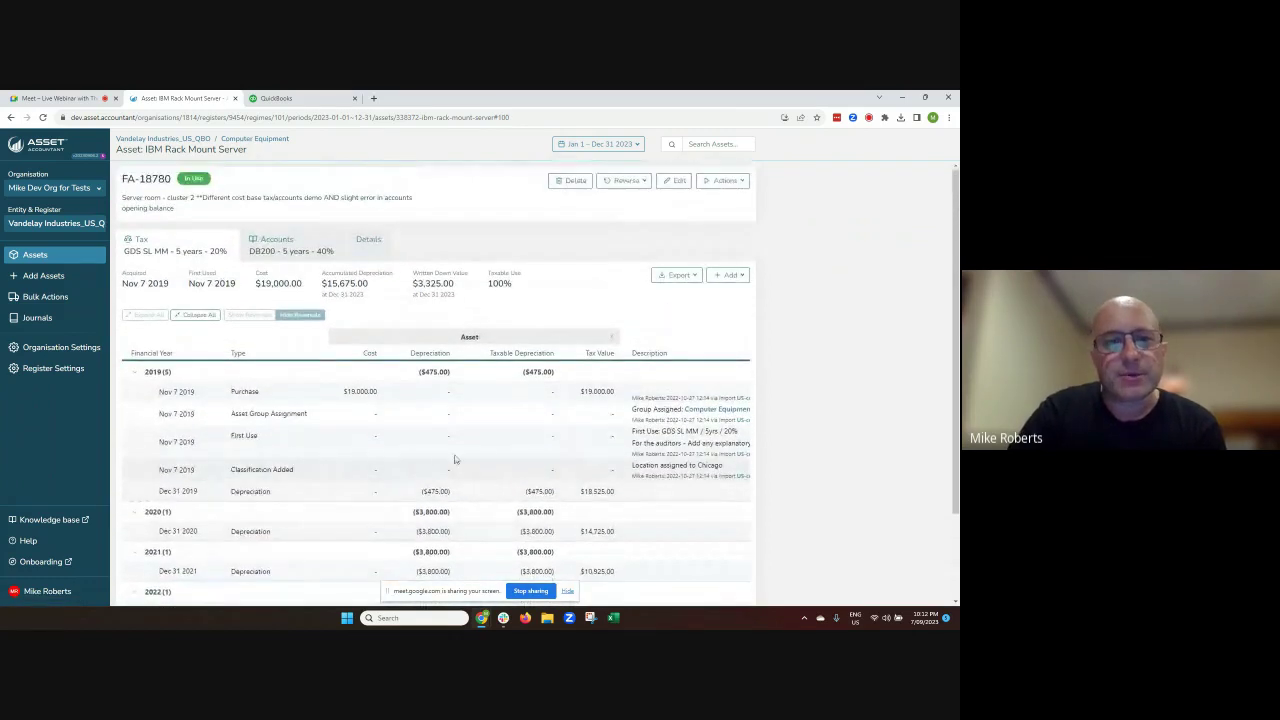
{"action": "left_click", "coordinate": [301, 258]}
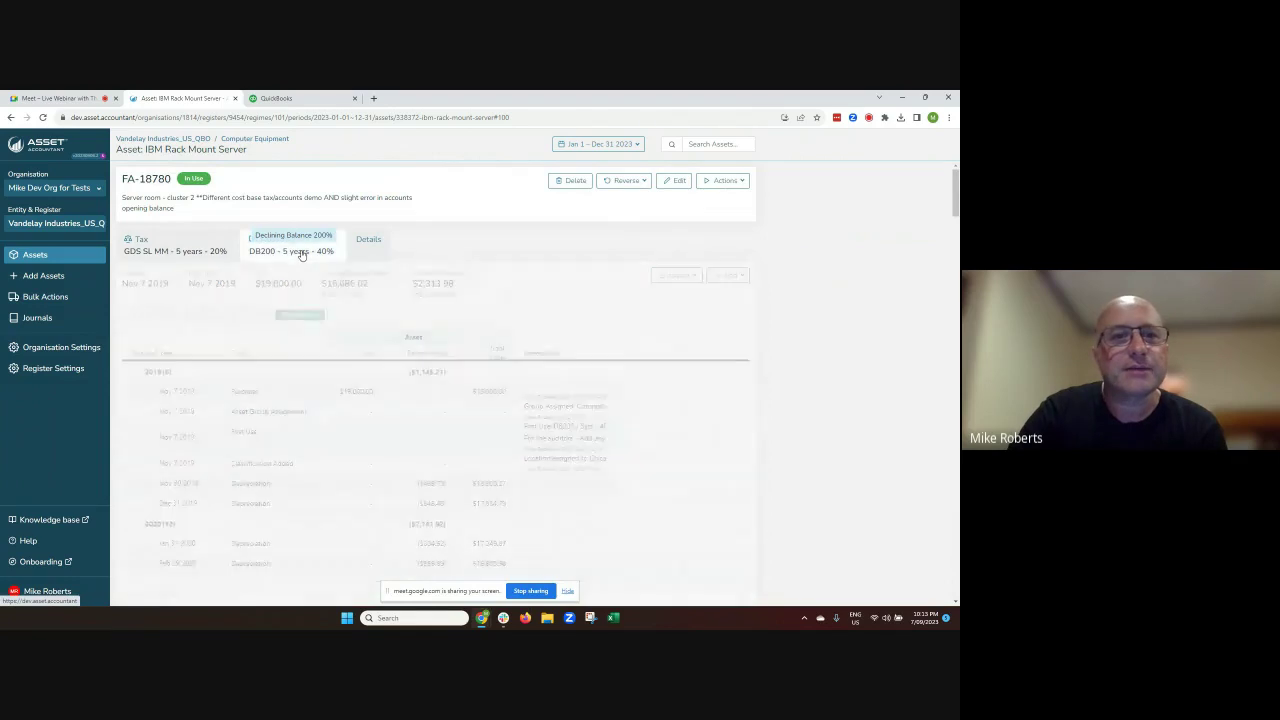
- Show the server's classification and custom field details, and try to start a transfer of its Chicago location
{"action": "left_click", "coordinate": [370, 242]}
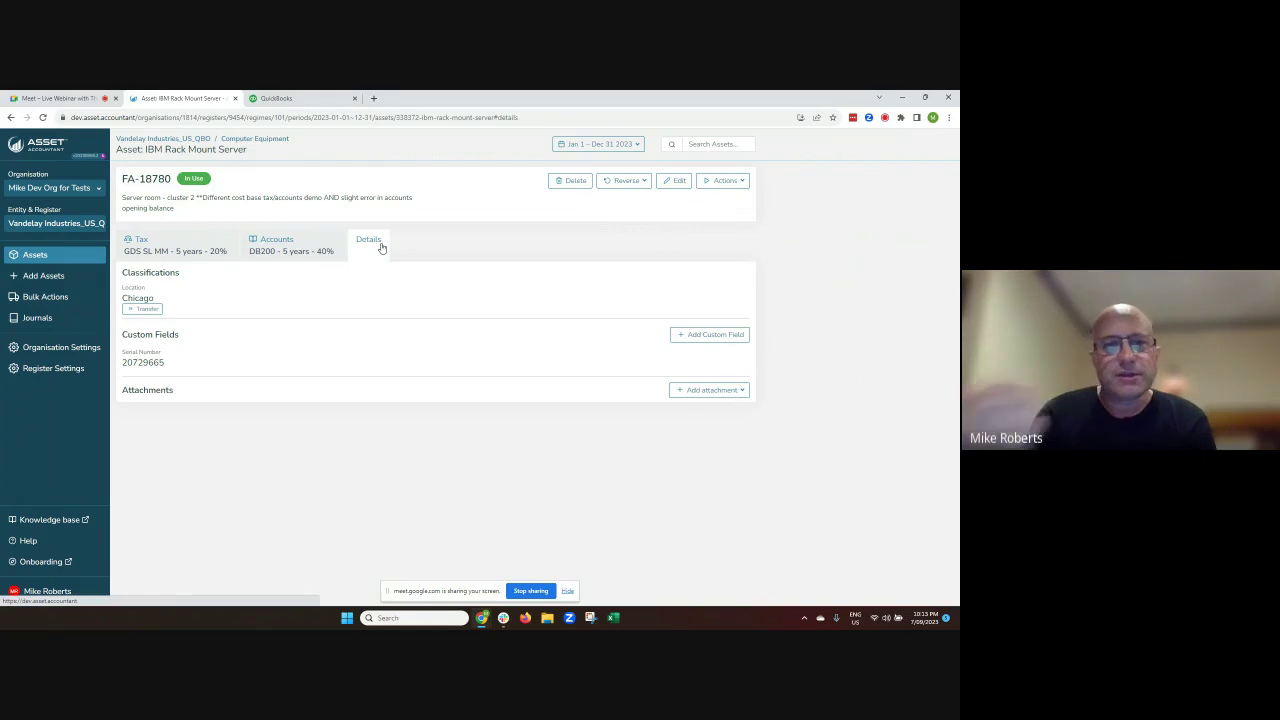
{"action": "left_click", "coordinate": [147, 310]}
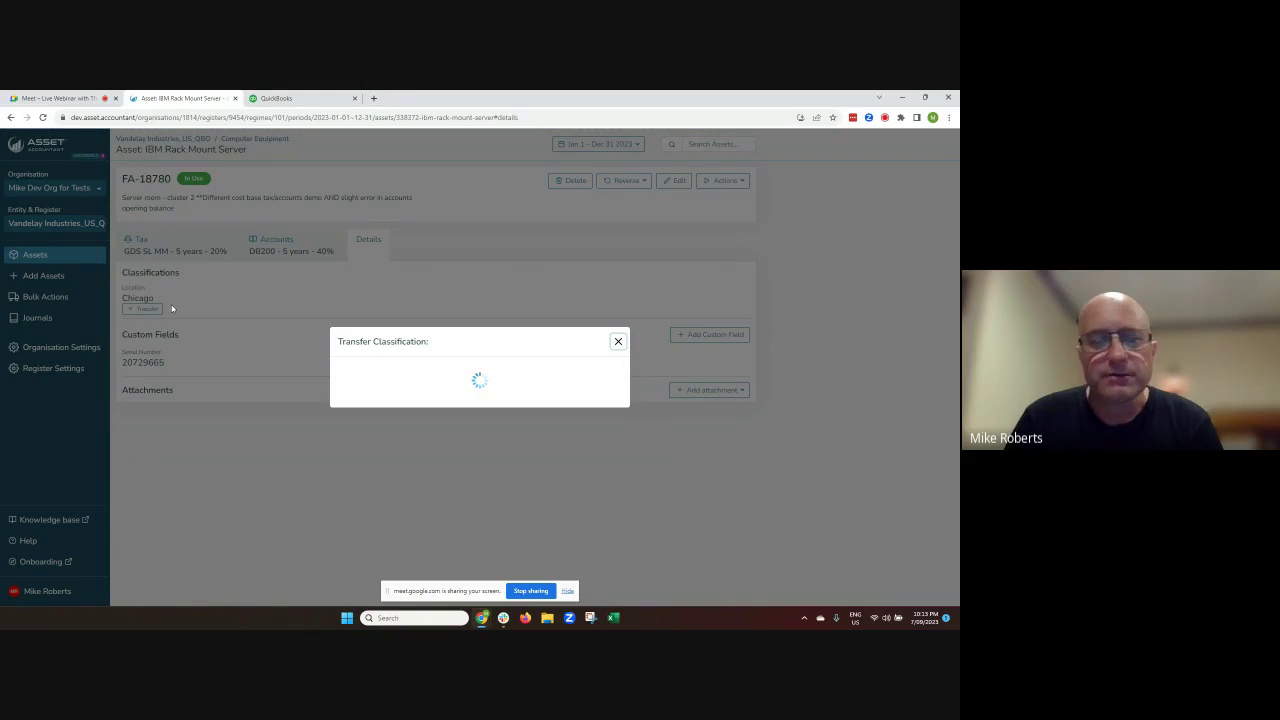
{"action": "left_click", "coordinate": [617, 343]}
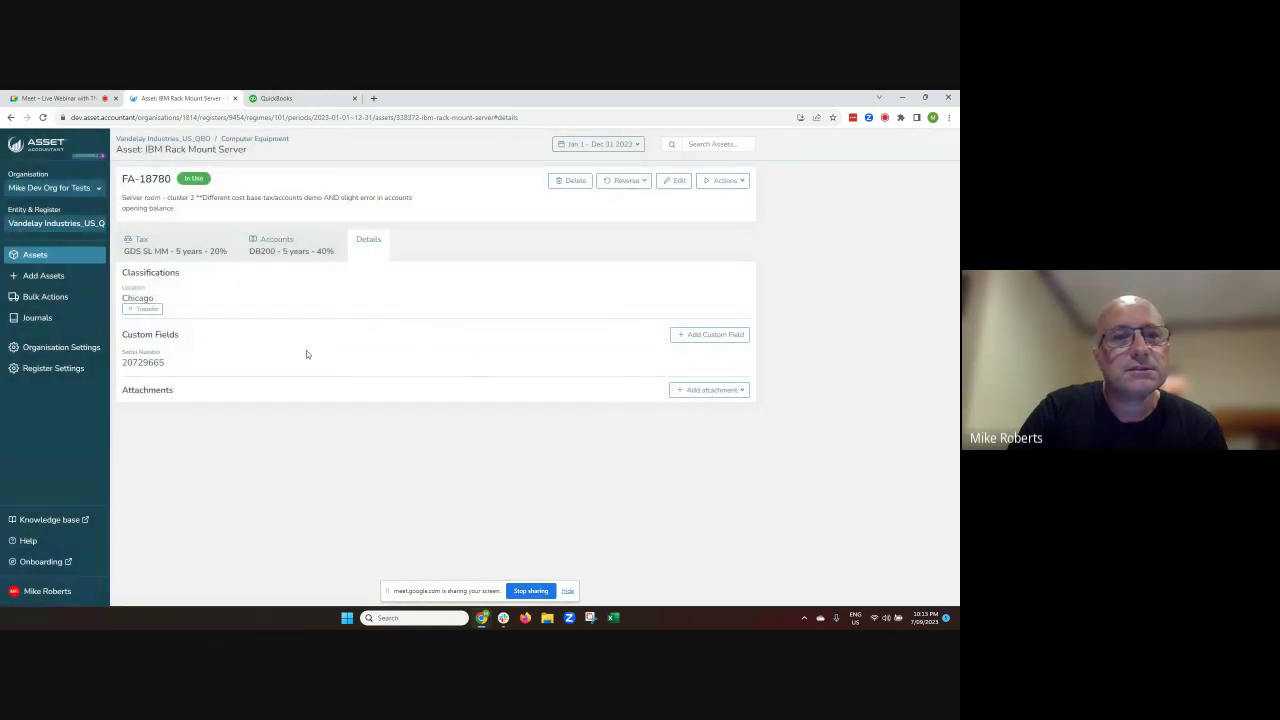
{"action": "left_click", "coordinate": [100, 98]}
{"action": "left_click", "coordinate": [165, 98]}
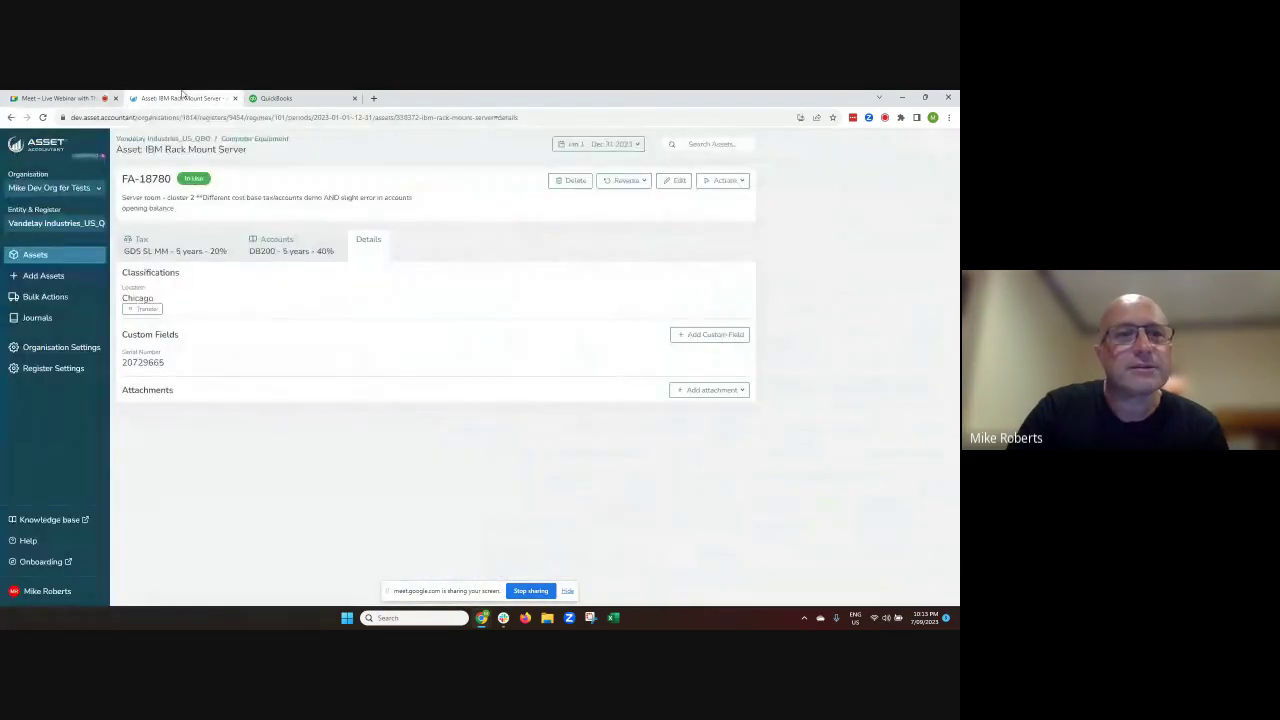
{"action": "left_click", "coordinate": [152, 312]}
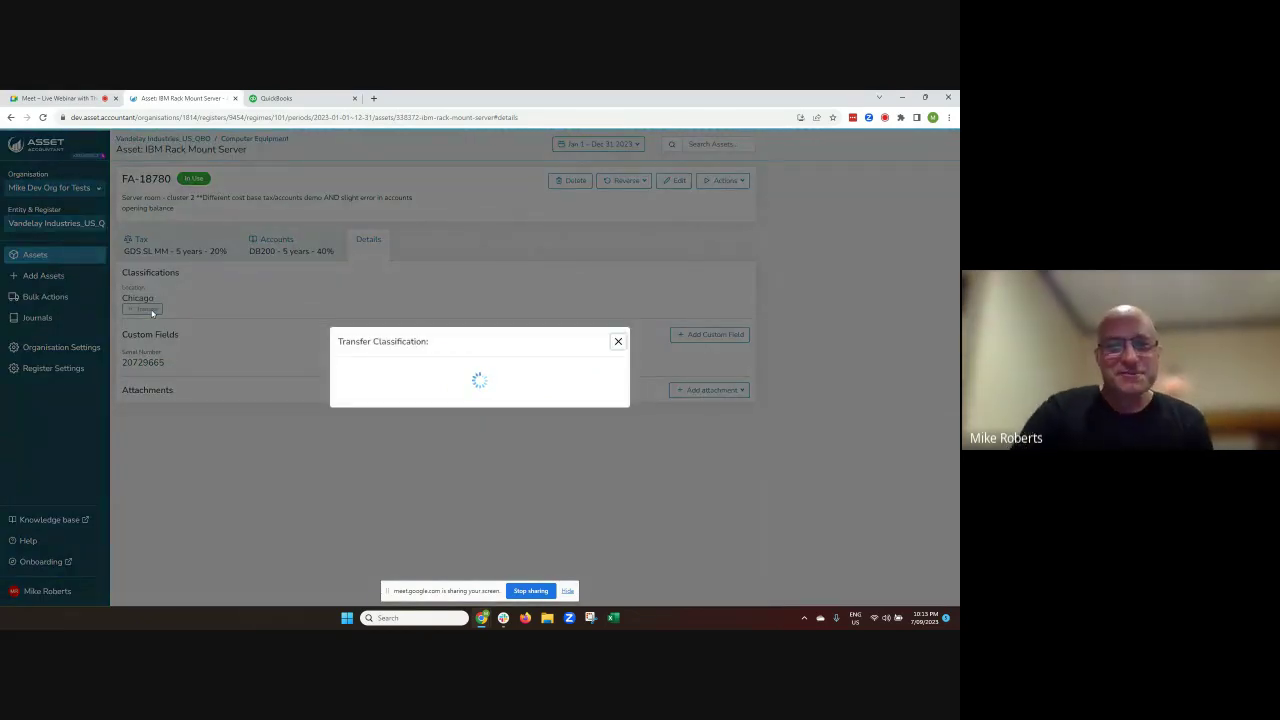
{"action": "left_click", "coordinate": [619, 343]}
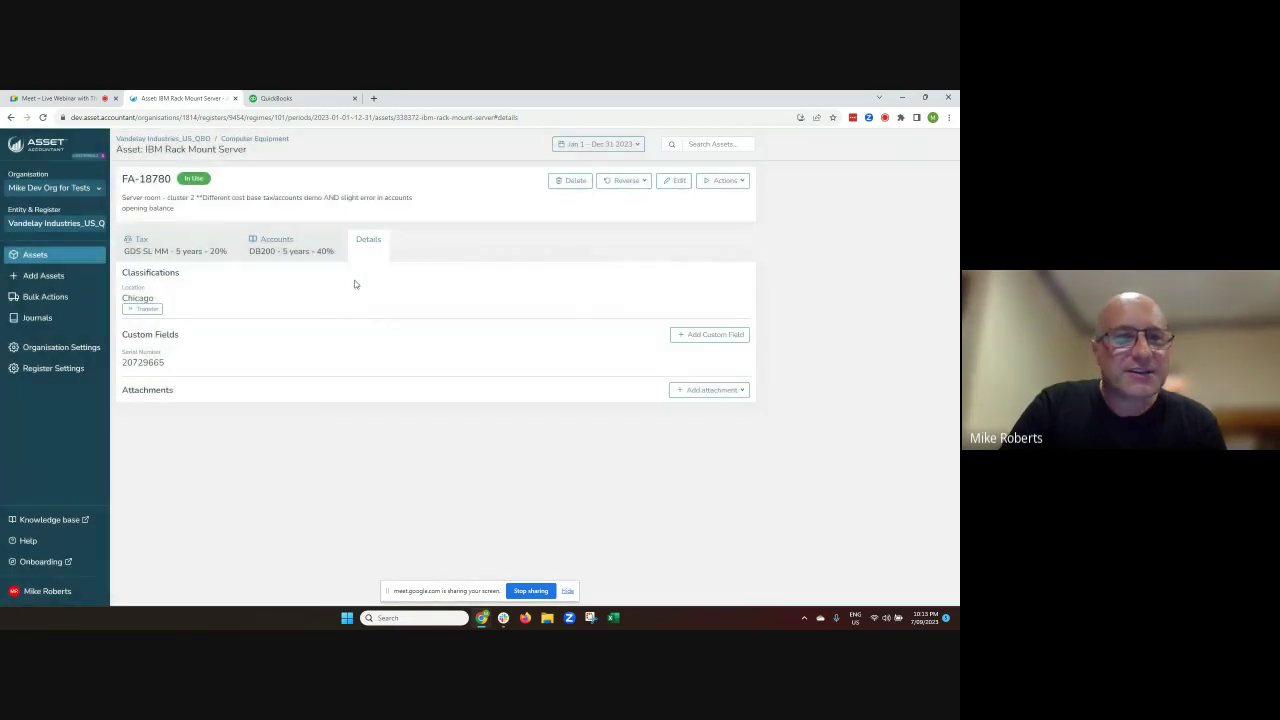
- Open the transfer form for the server's Chicago location and close it without transferring
{"action": "left_click", "coordinate": [68, 150]}
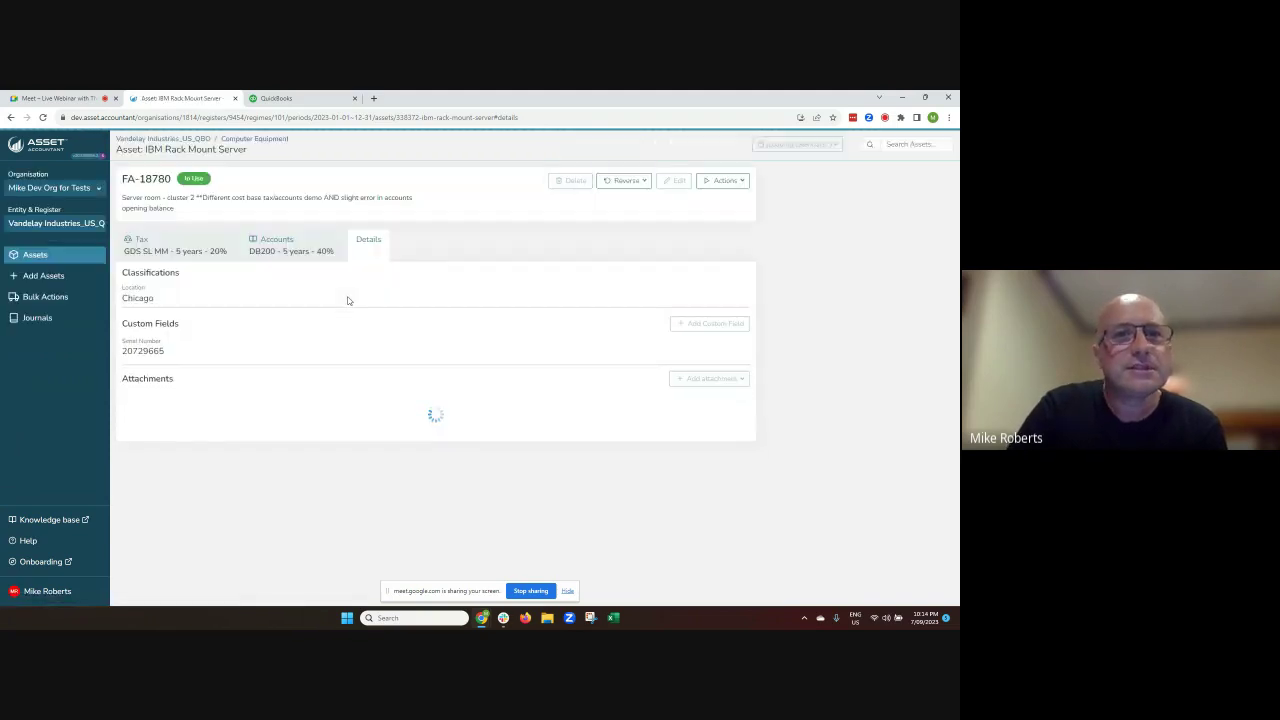
{"action": "left_click", "coordinate": [150, 309]}
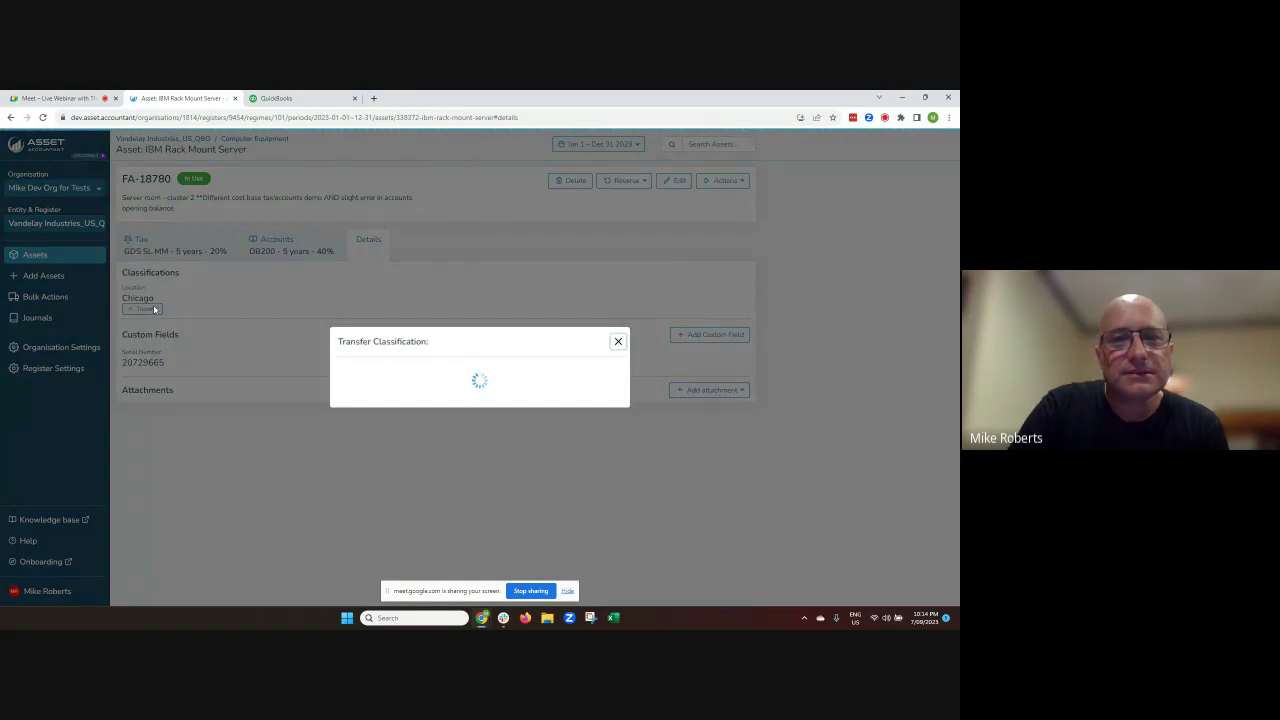
{"action": "left_click", "coordinate": [618, 343]}
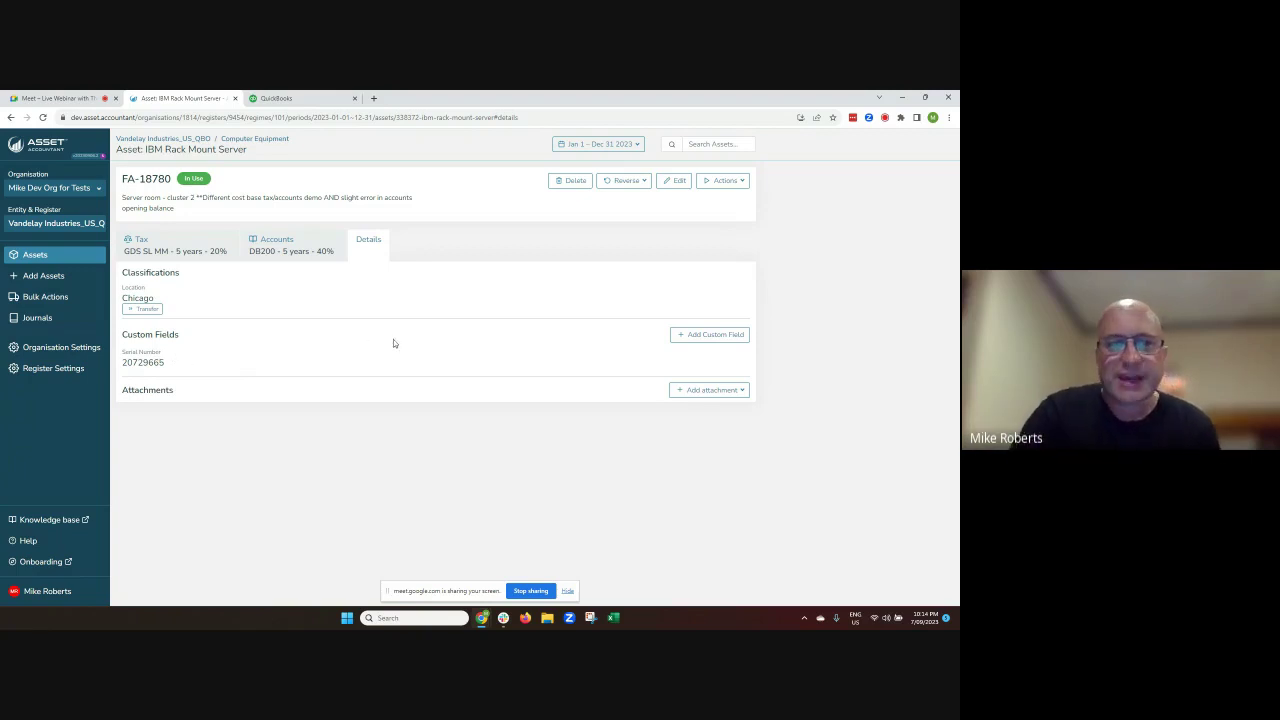
- Show the server's empty custom field entry without saving one, and show the options for adding an attachment
{"action": "left_click", "coordinate": [714, 334]}
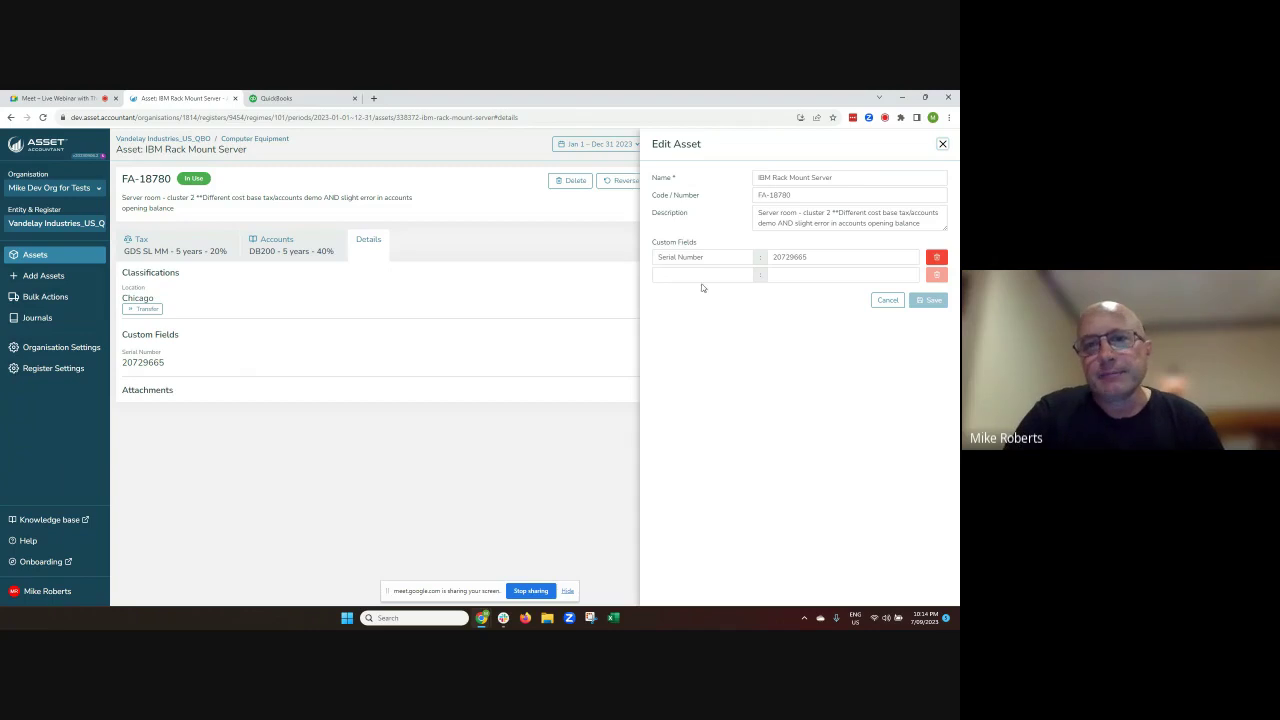
{"action": "left_click", "coordinate": [702, 276]}
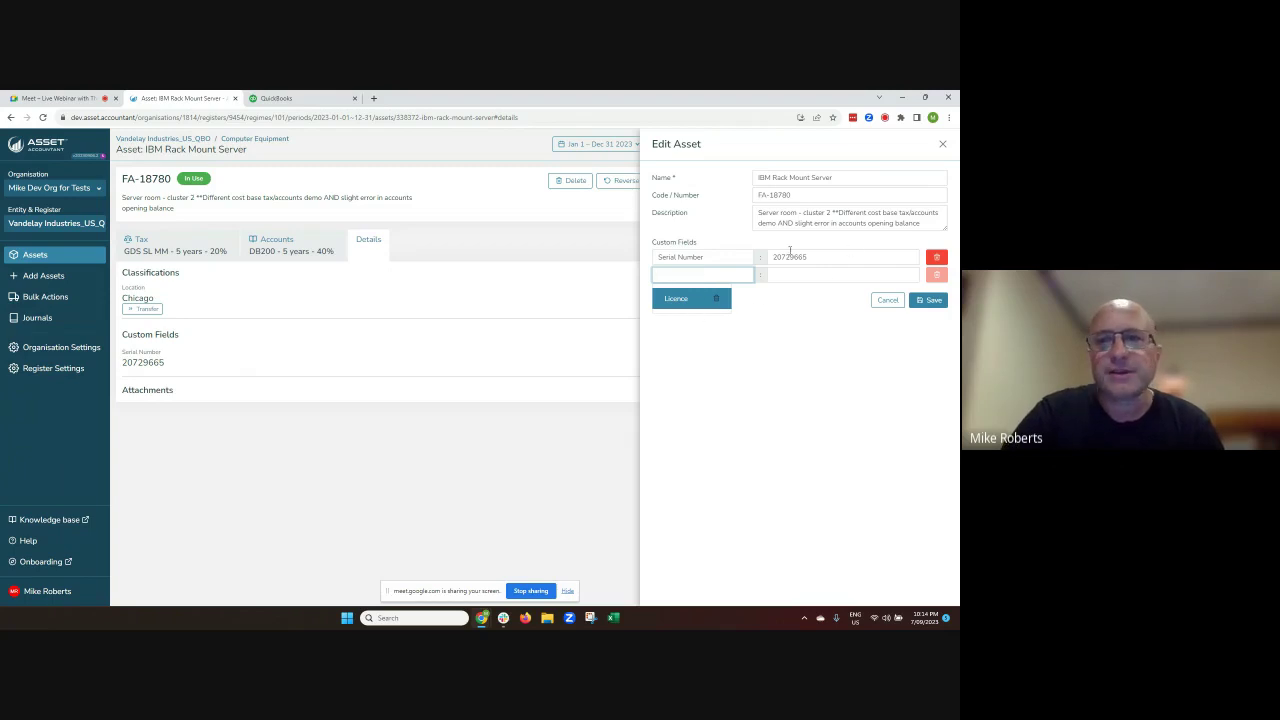
{"action": "left_click", "coordinate": [942, 143]}
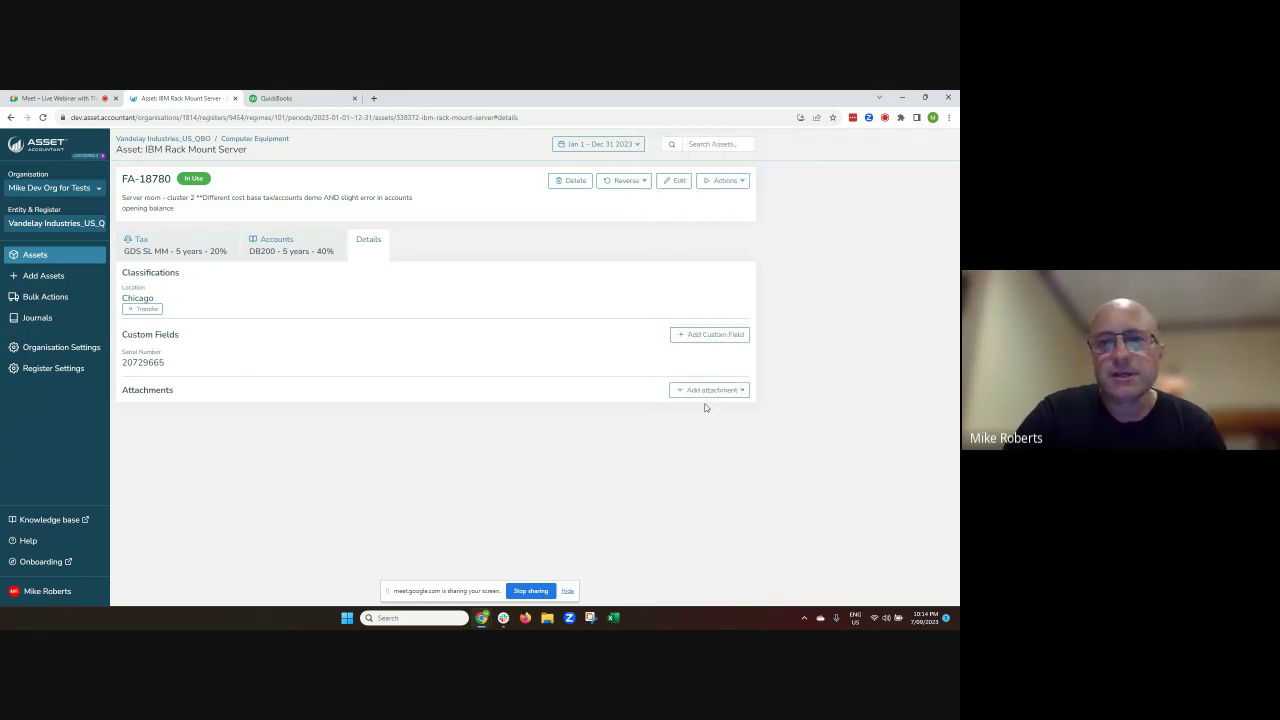
{"action": "left_click", "coordinate": [720, 390]}
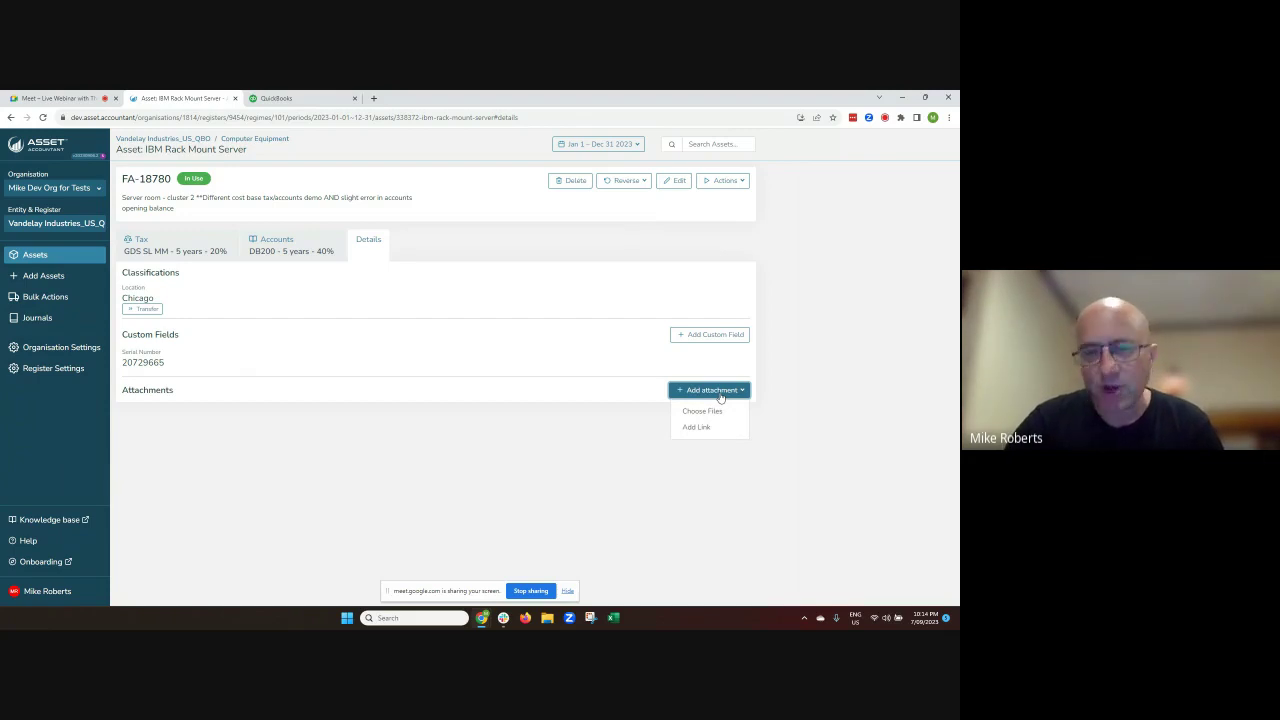
- Return to the server's accounts depreciation schedule, show the Additional Cost form, and cancel it
{"action": "left_click", "coordinate": [315, 259]}
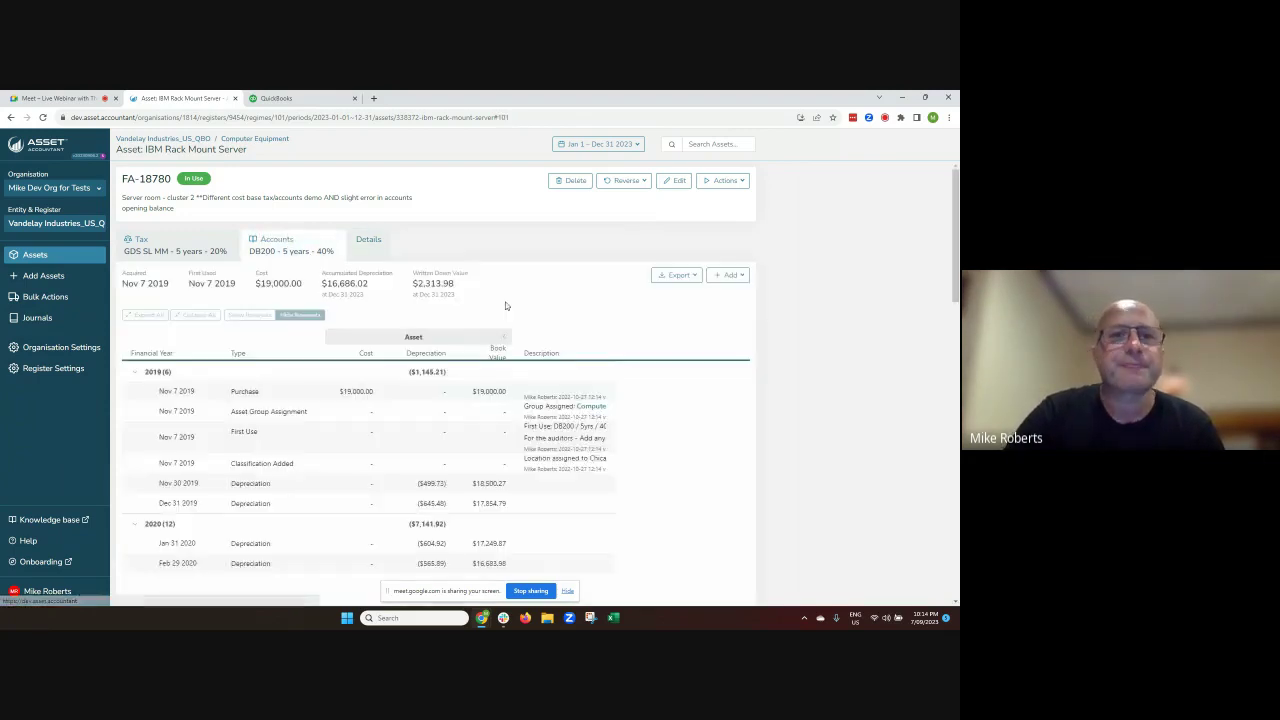
{"action": "left_click", "coordinate": [720, 182]}
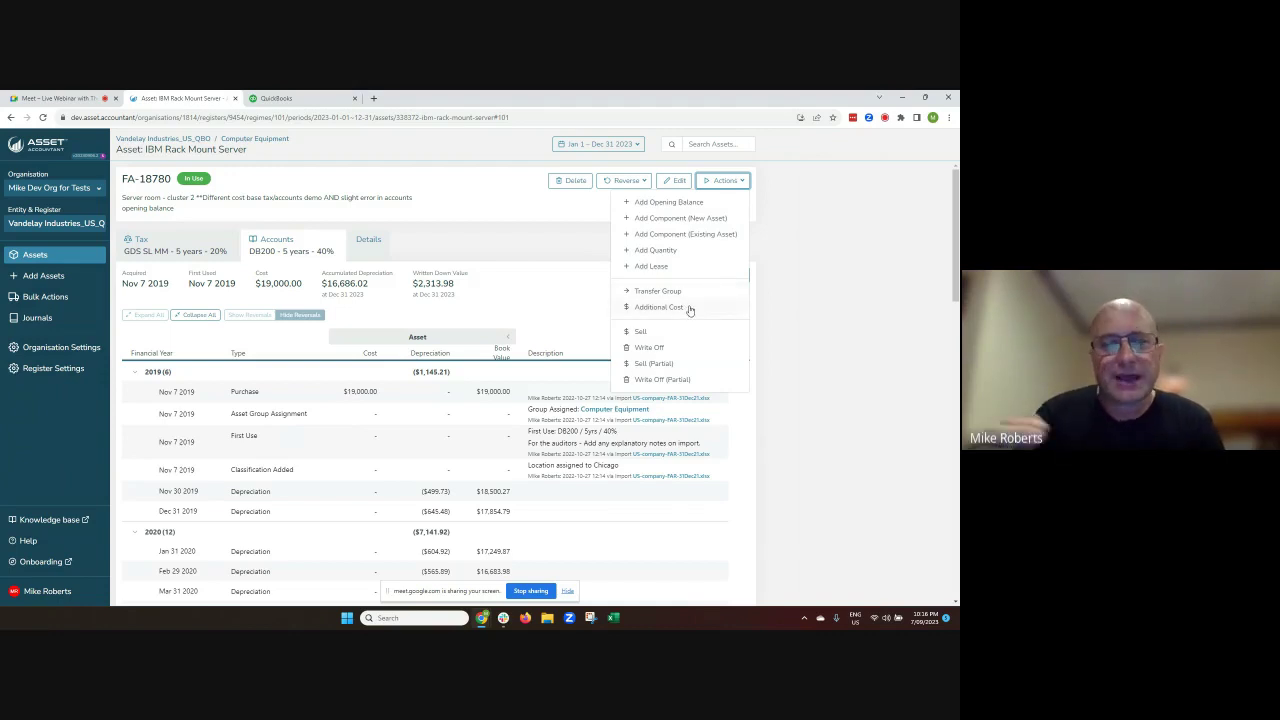
{"action": "left_click", "coordinate": [688, 308]}
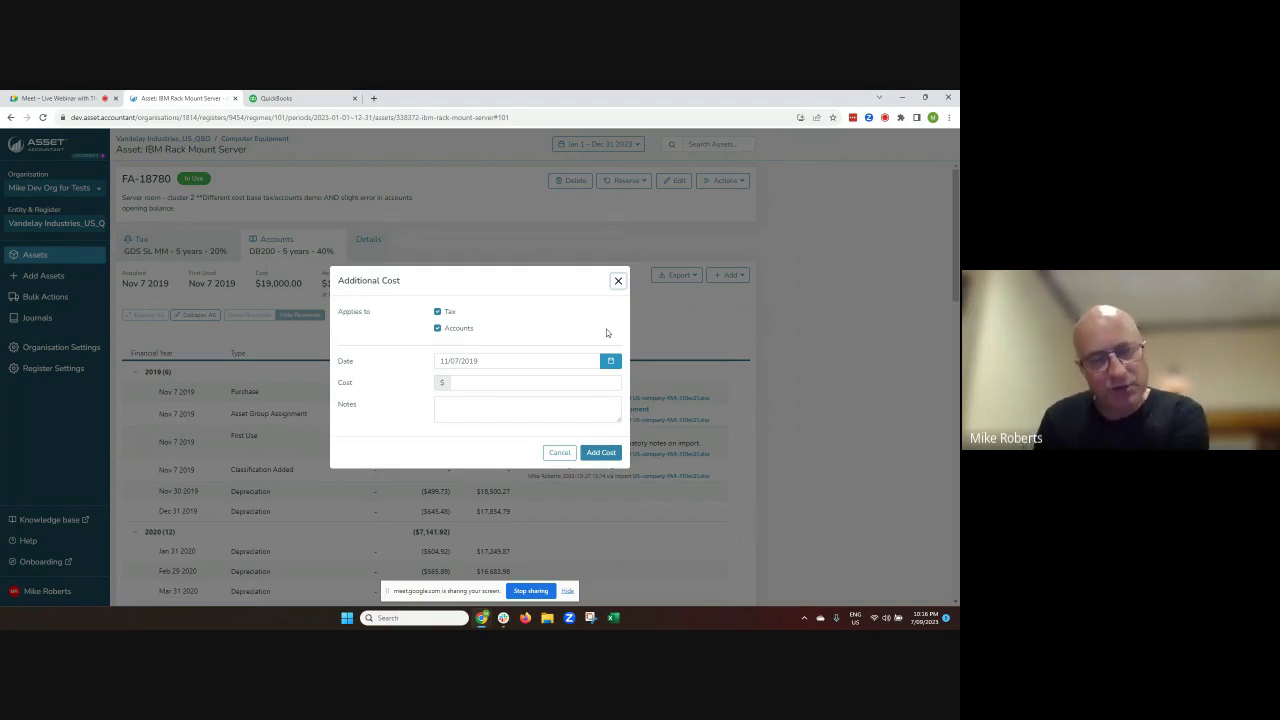
{"action": "left_click", "coordinate": [559, 452]}
- Show the Sell Asset form for the server and close it without recording a sale
{"action": "left_click", "coordinate": [729, 275]}
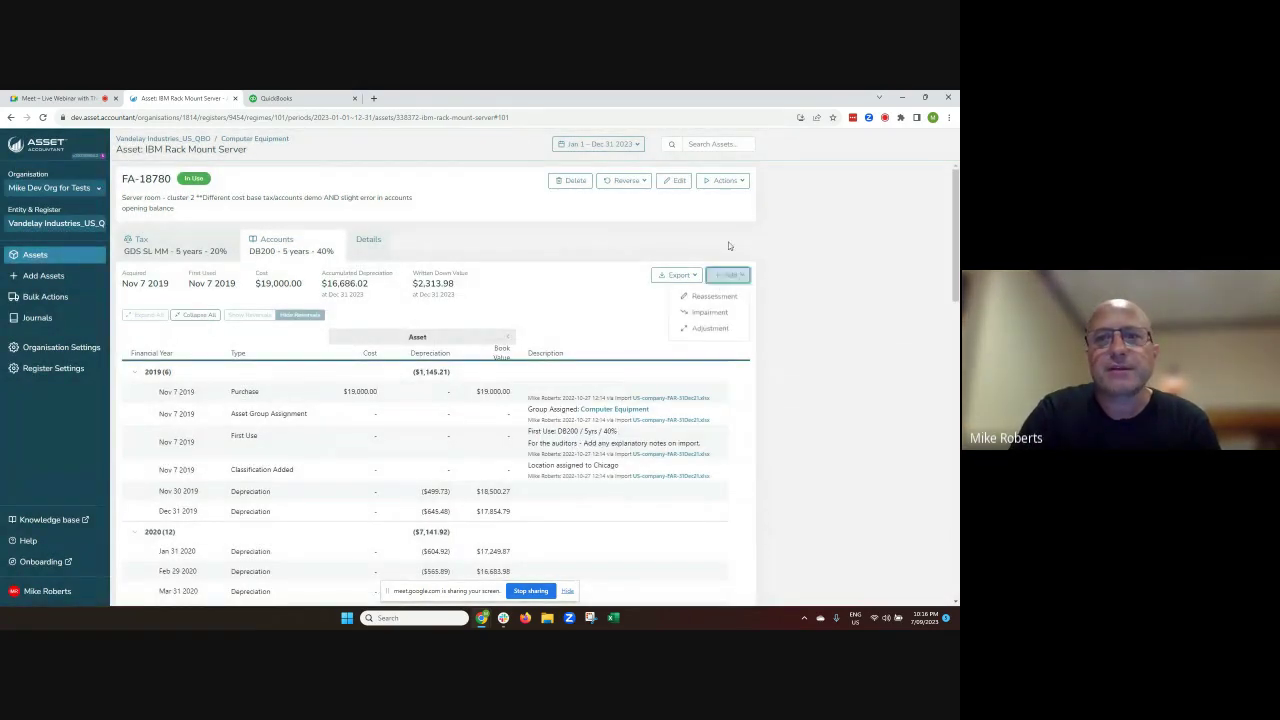
{"action": "left_click", "coordinate": [718, 182]}
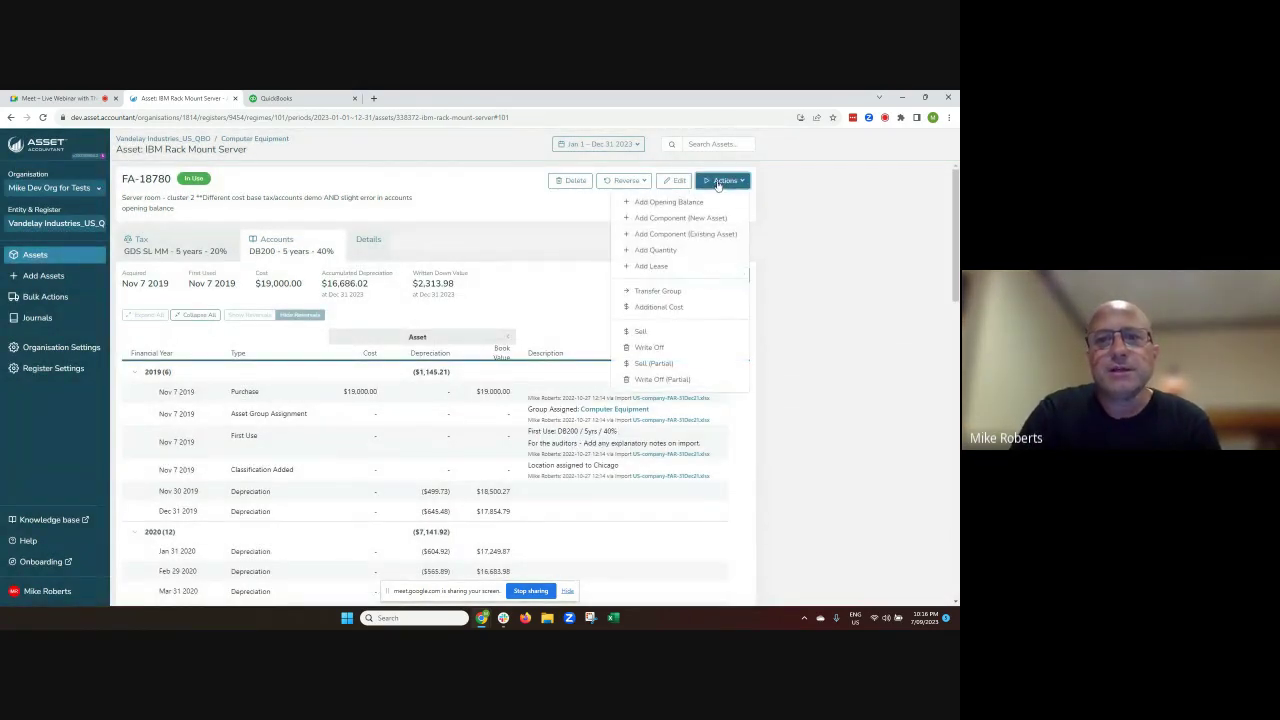
{"action": "left_click", "coordinate": [641, 332]}
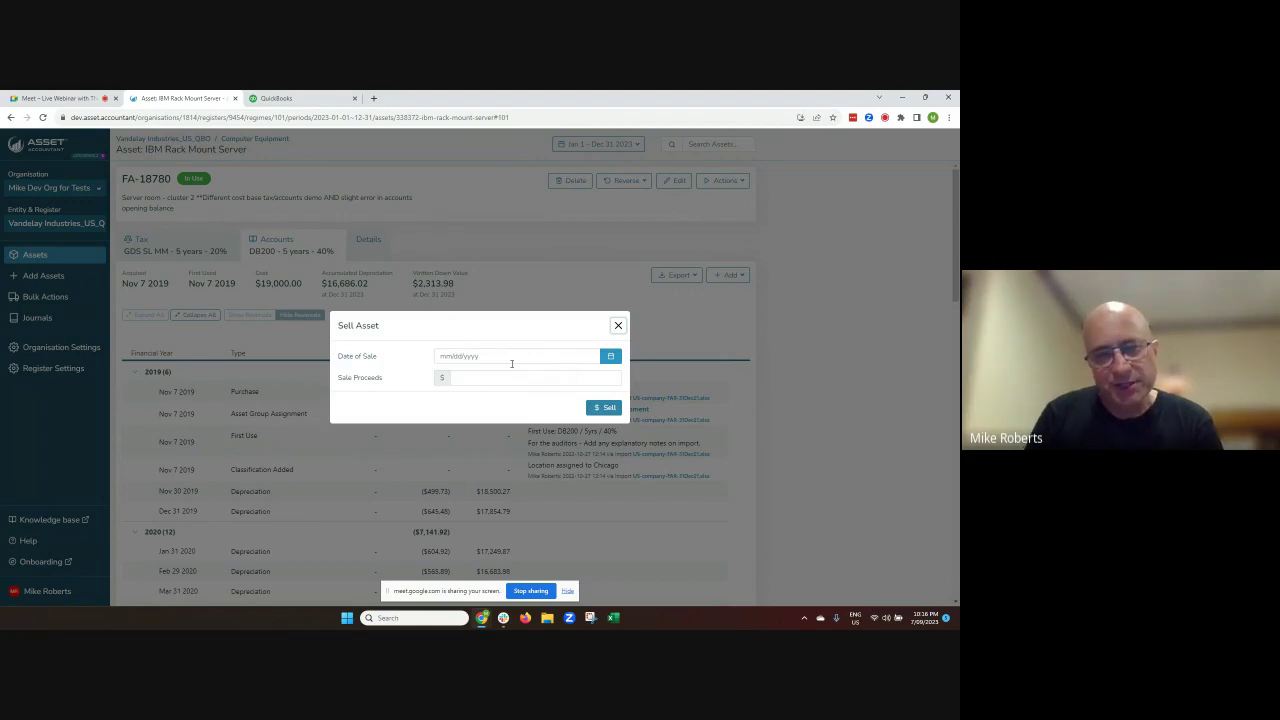
{"action": "left_click", "coordinate": [618, 326]}
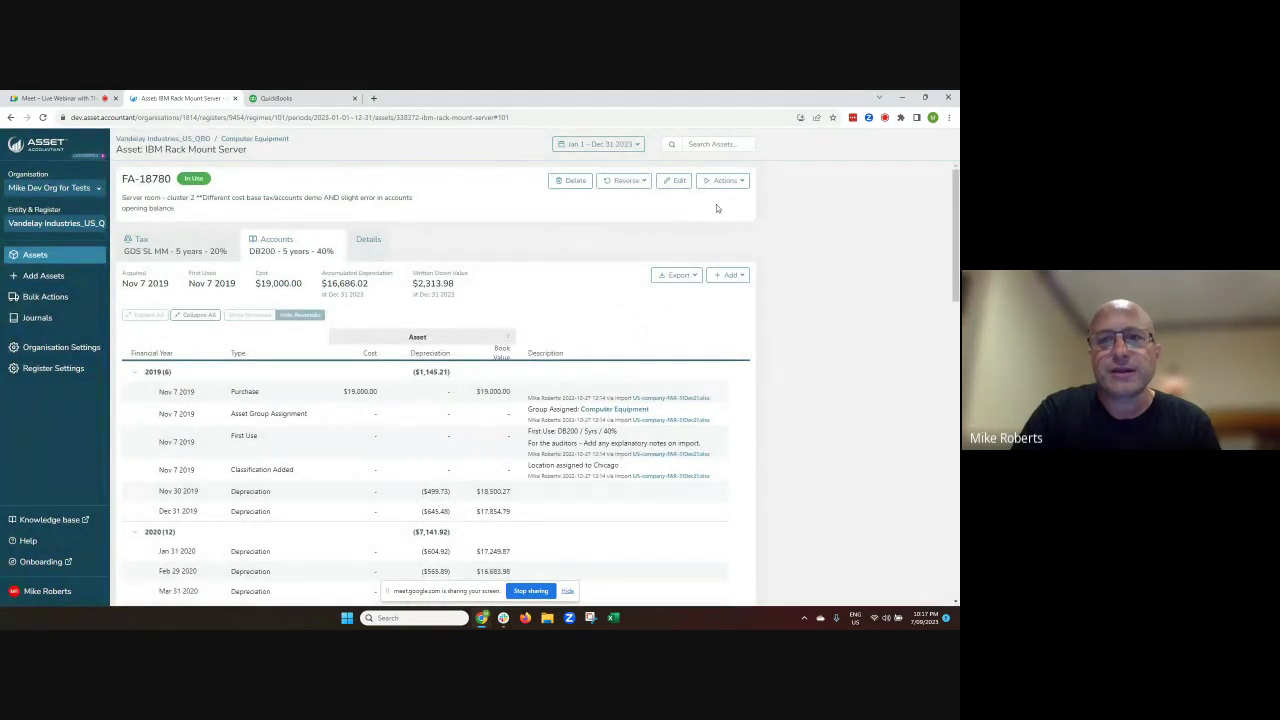
- Compare the entry types that can be added to the server's accounts schedule with those for its tax schedule
{"action": "left_click", "coordinate": [720, 278]}
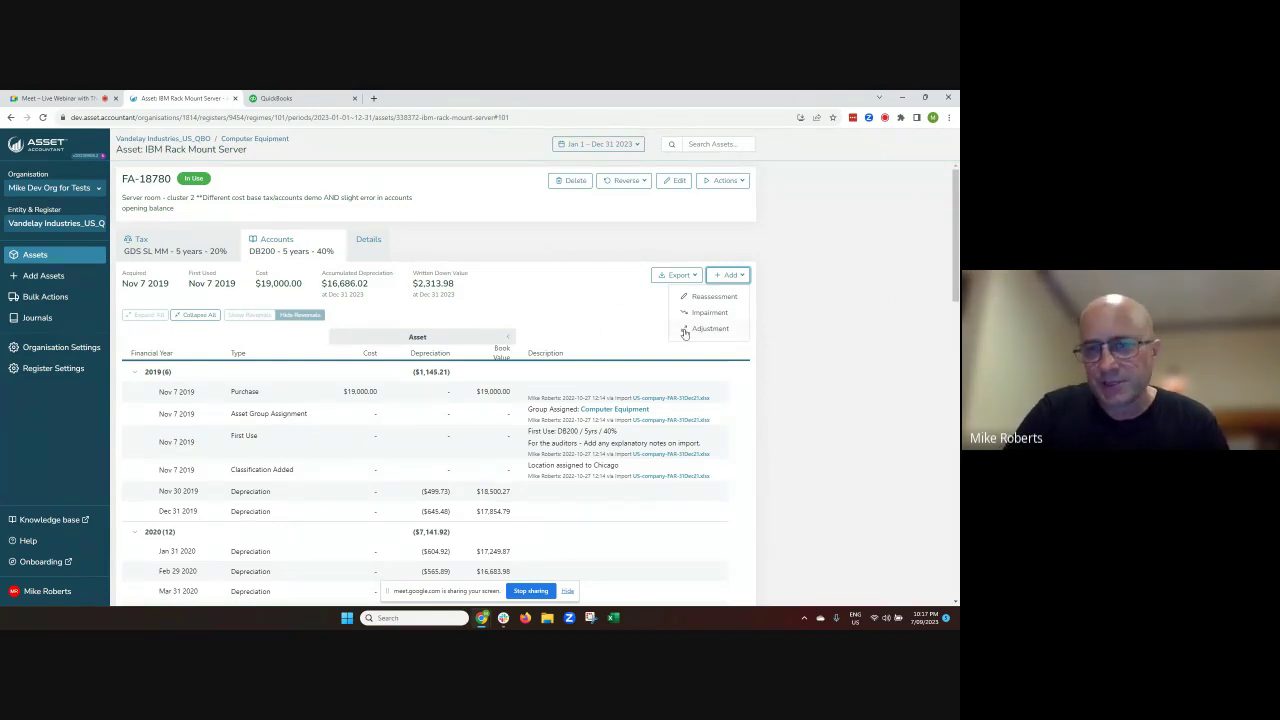
{"action": "left_click", "coordinate": [180, 251]}
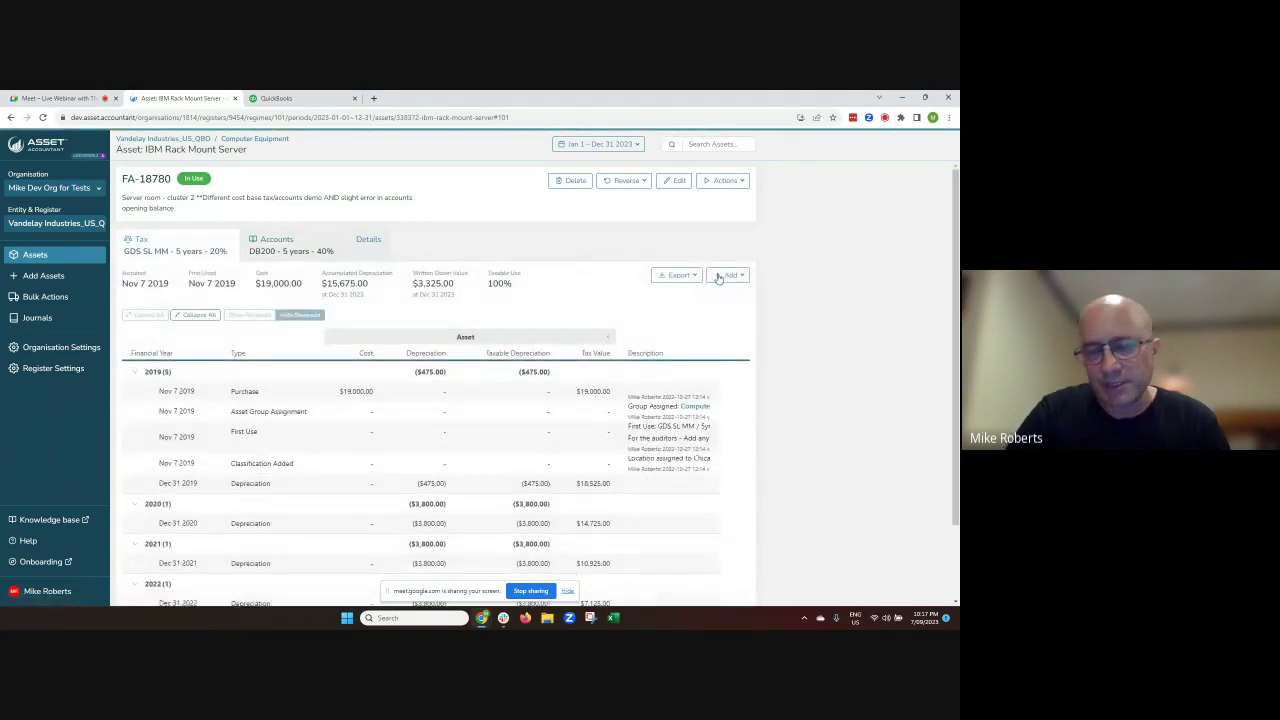
{"action": "left_click", "coordinate": [722, 276]}
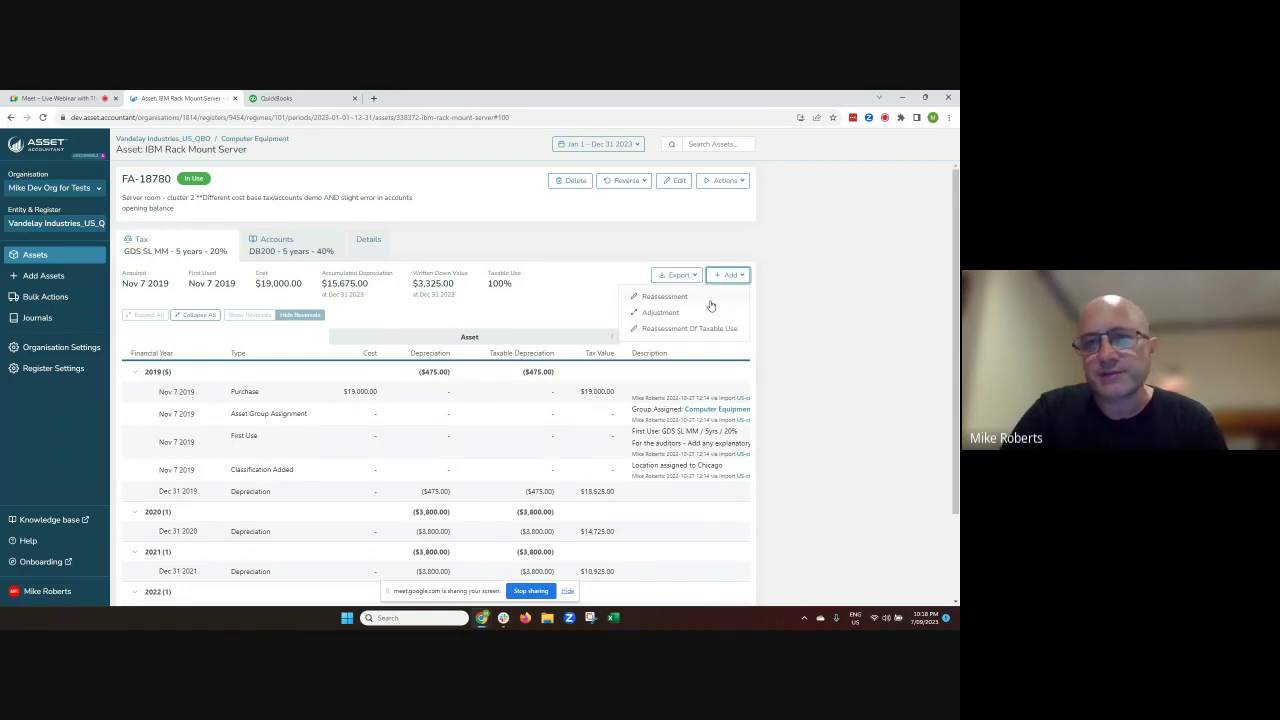
{"action": "left_click", "coordinate": [850, 280]}
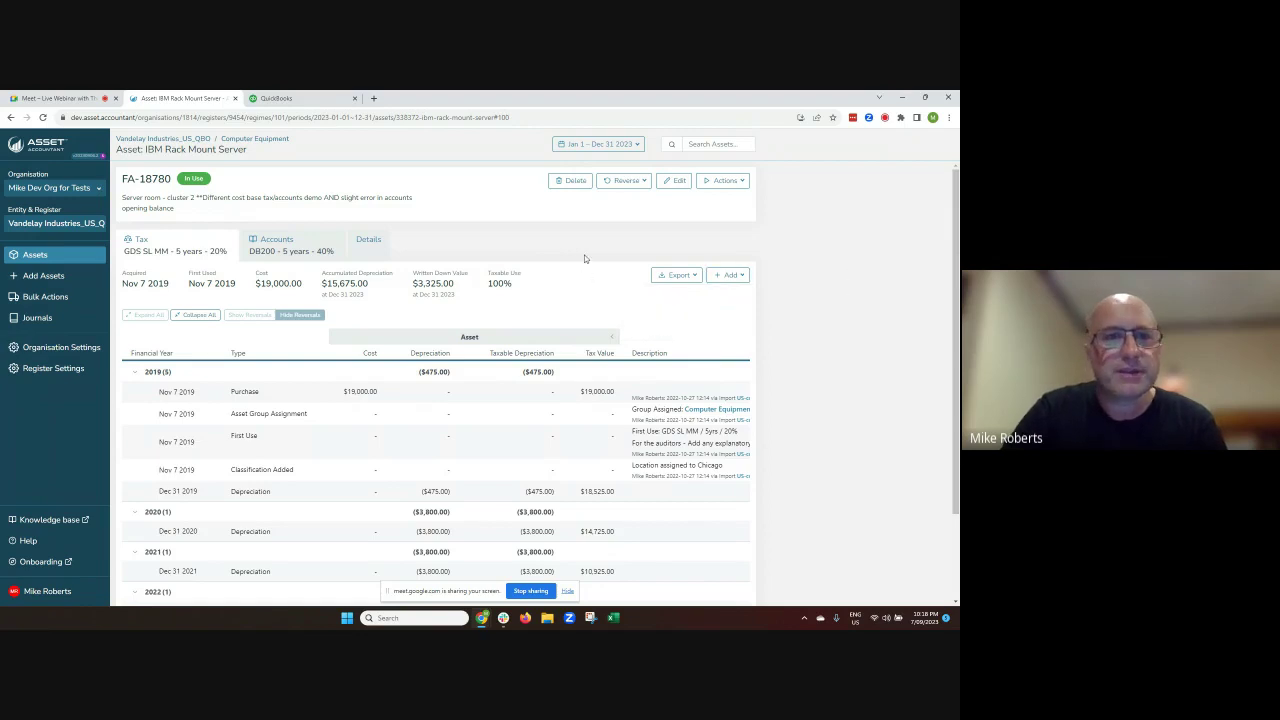
- Generate an Asset Summary report from the asset register for the Accounts regime, January 01 to December 31 2023, in PDF format
{"action": "left_click", "coordinate": [63, 262]}
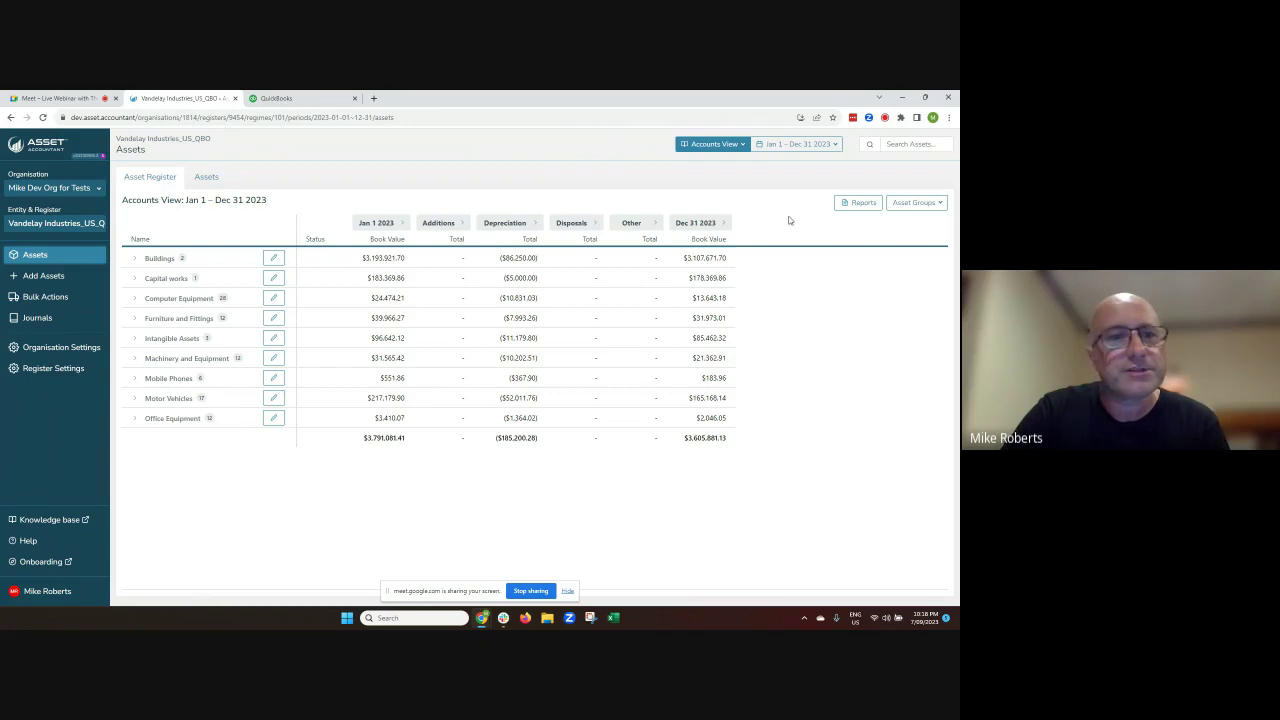
{"action": "left_click", "coordinate": [862, 203]}
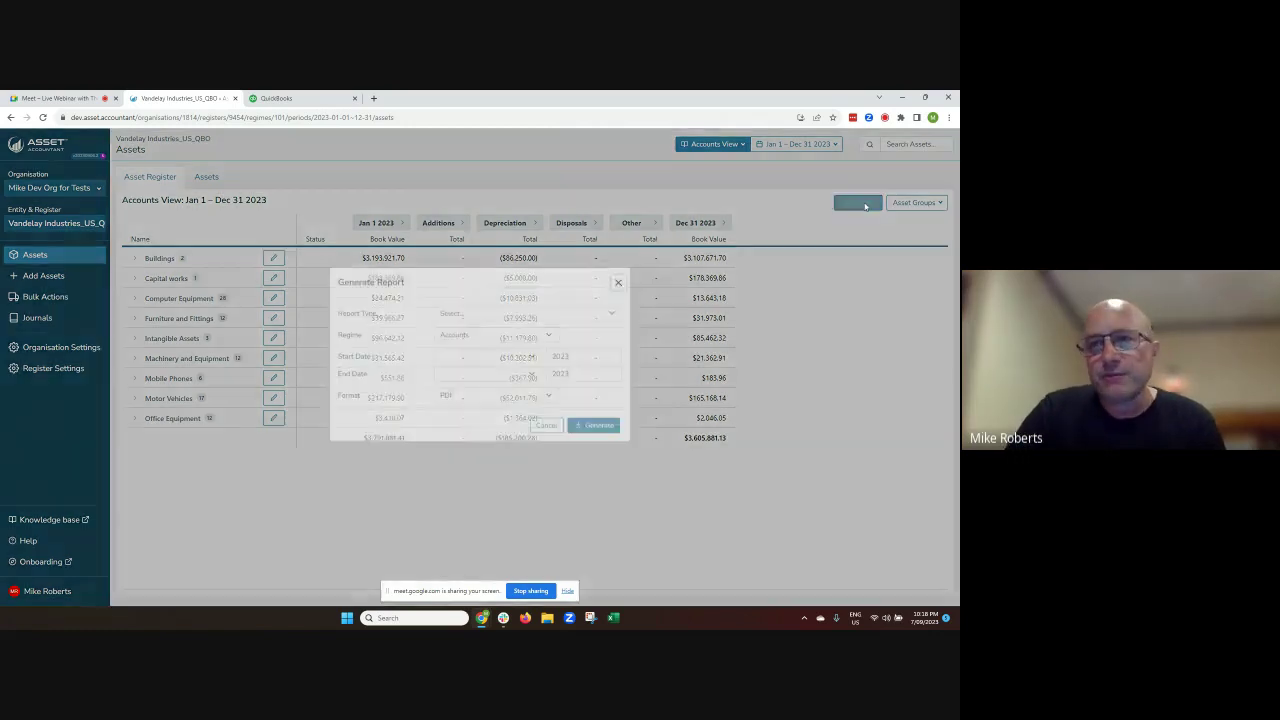
{"action": "left_click", "coordinate": [507, 327]}
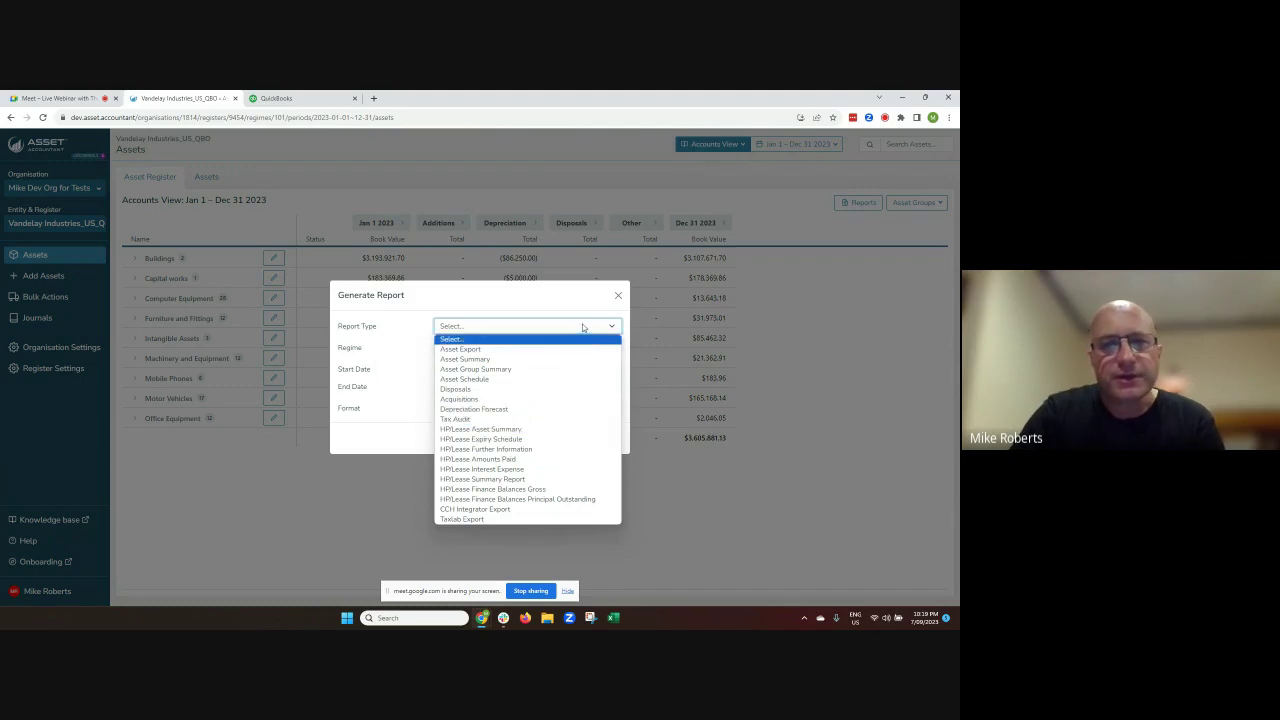
{"action": "left_click", "coordinate": [531, 360]}
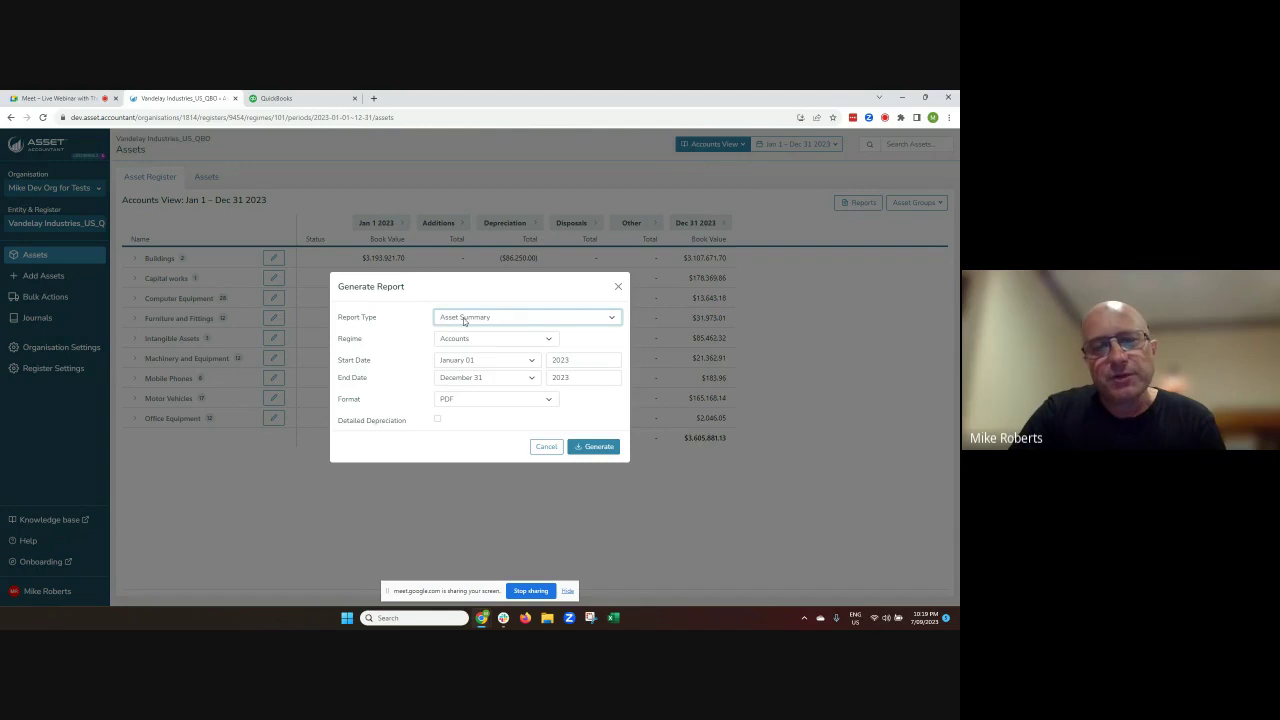
{"action": "left_click", "coordinate": [456, 340]}
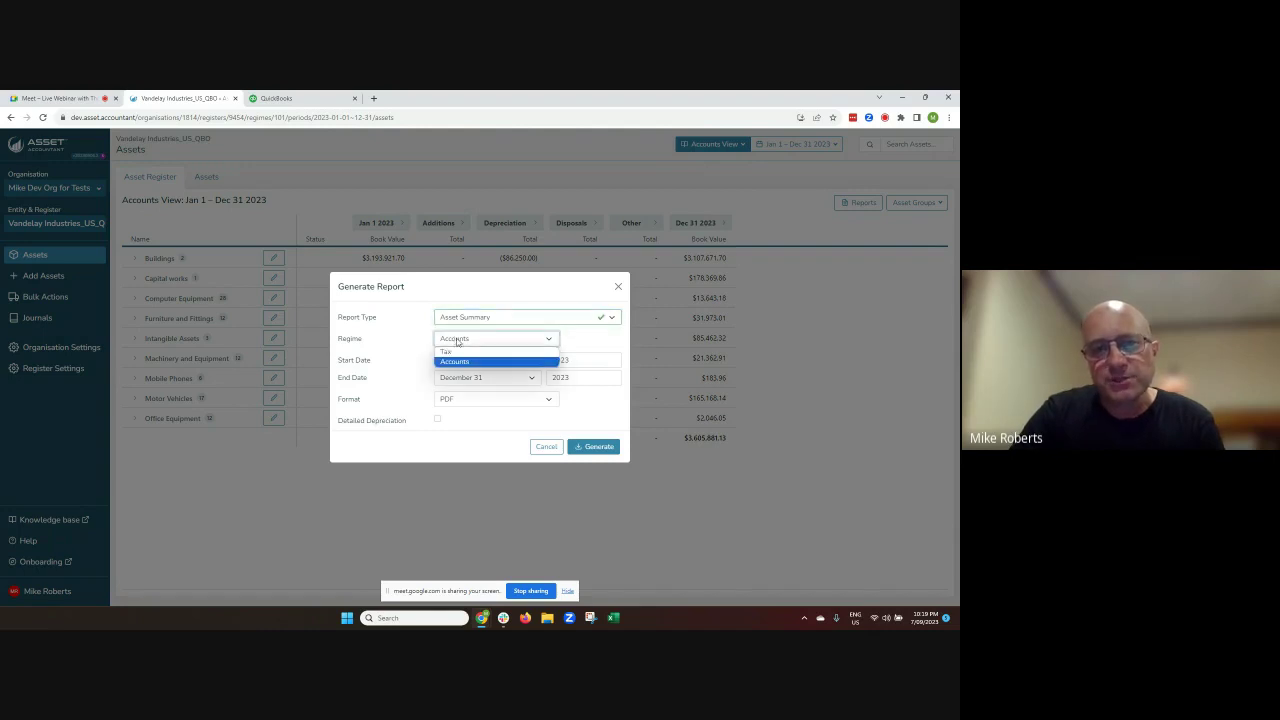
{"action": "left_click", "coordinate": [456, 340]}
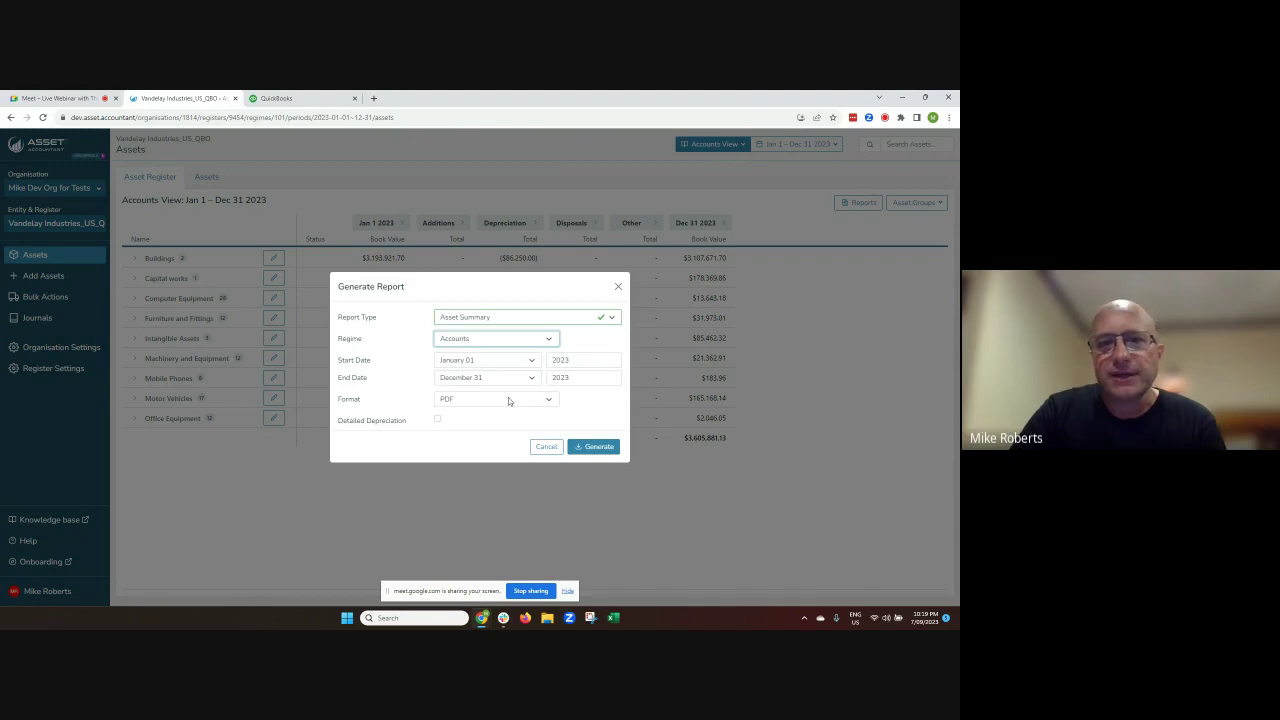
{"action": "left_click", "coordinate": [458, 400]}
{"action": "left_click", "coordinate": [450, 410]}
{"action": "left_click", "coordinate": [595, 446]}
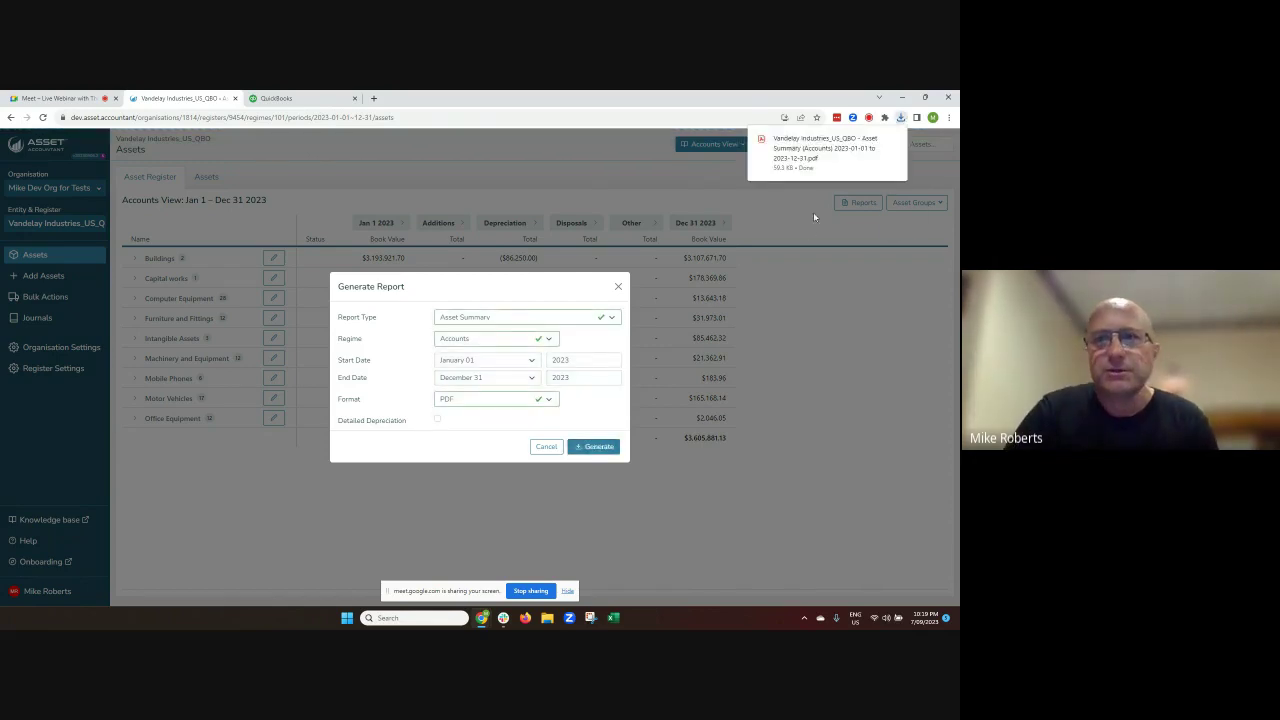
- Open the downloaded Asset Summary PDF, review its first pages, and close both the report and the report generator
{"action": "left_click", "coordinate": [825, 150]}
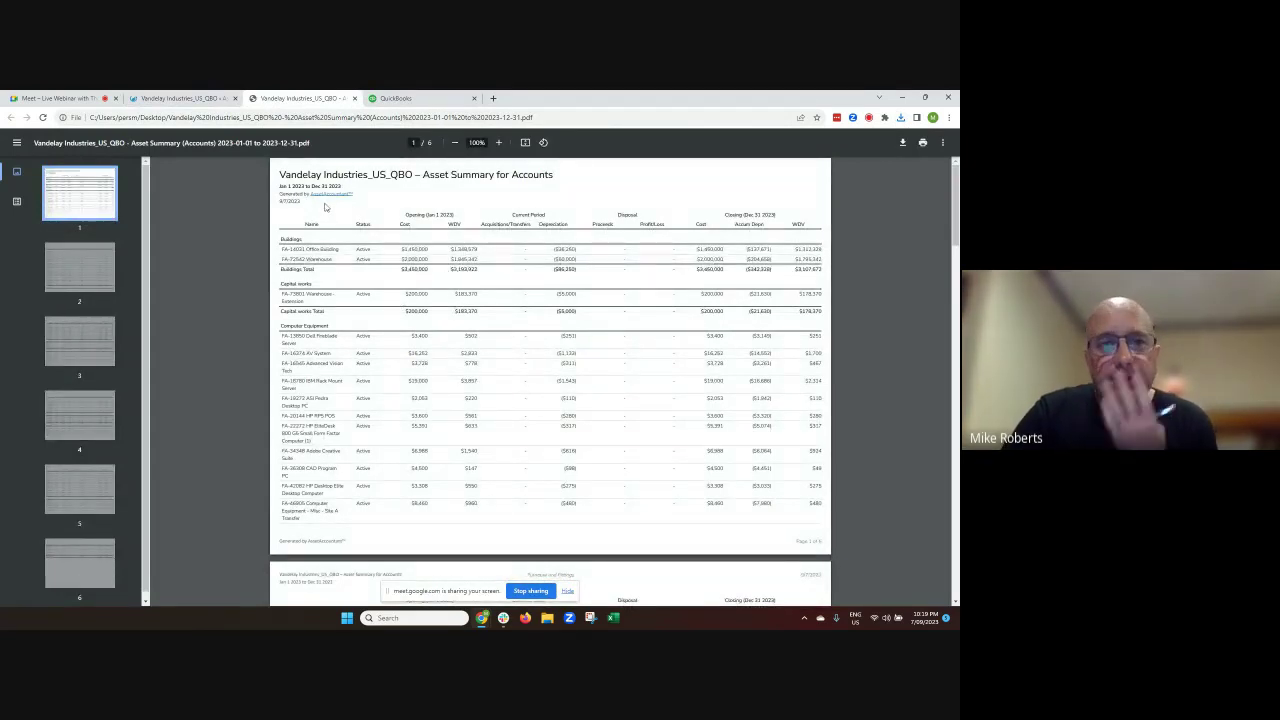
{"action": "scroll", "coordinate": [318, 298], "scroll_direction": "down", "scroll_amount": 3}
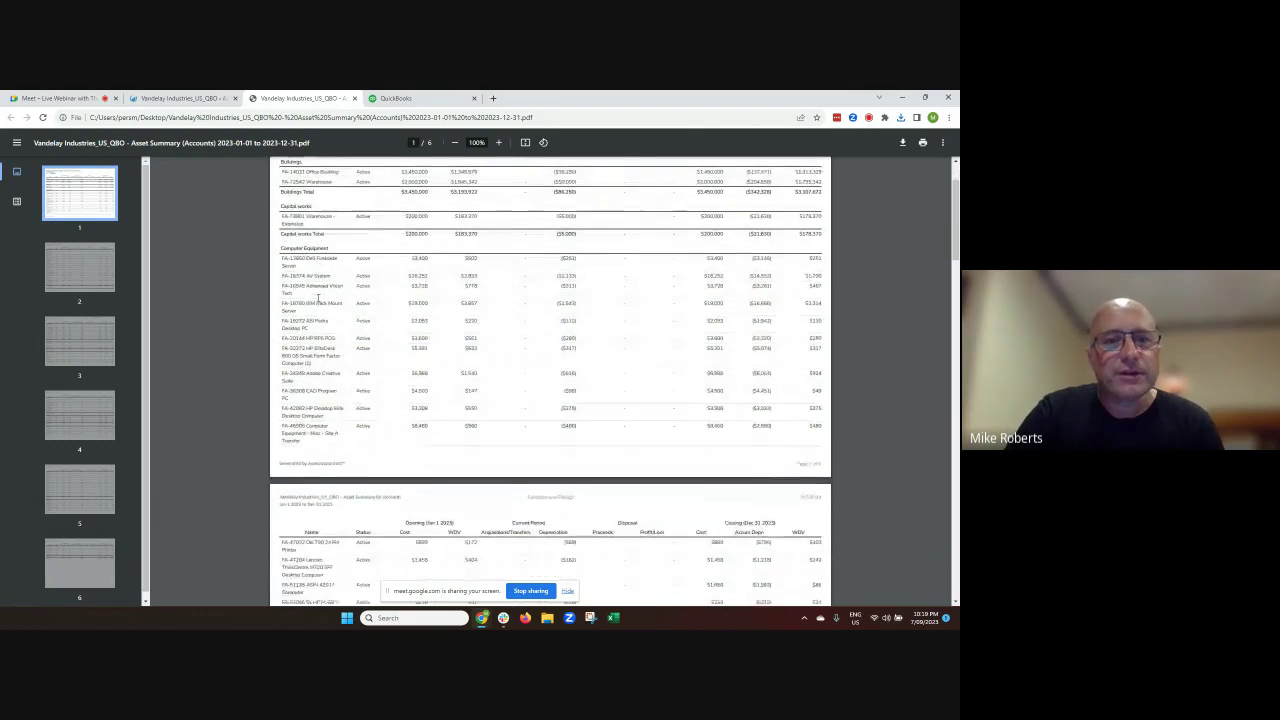
{"action": "scroll", "coordinate": [347, 333], "scroll_direction": "up", "scroll_amount": 2}
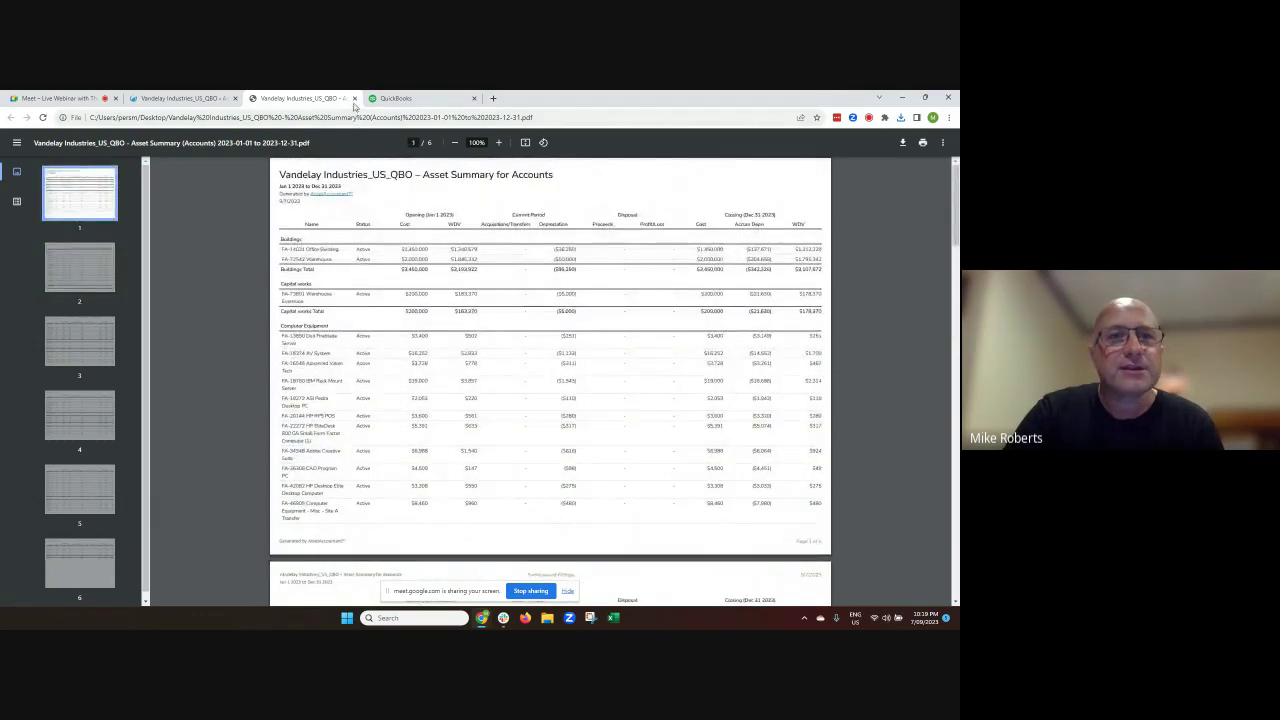
{"action": "left_click", "coordinate": [354, 98]}
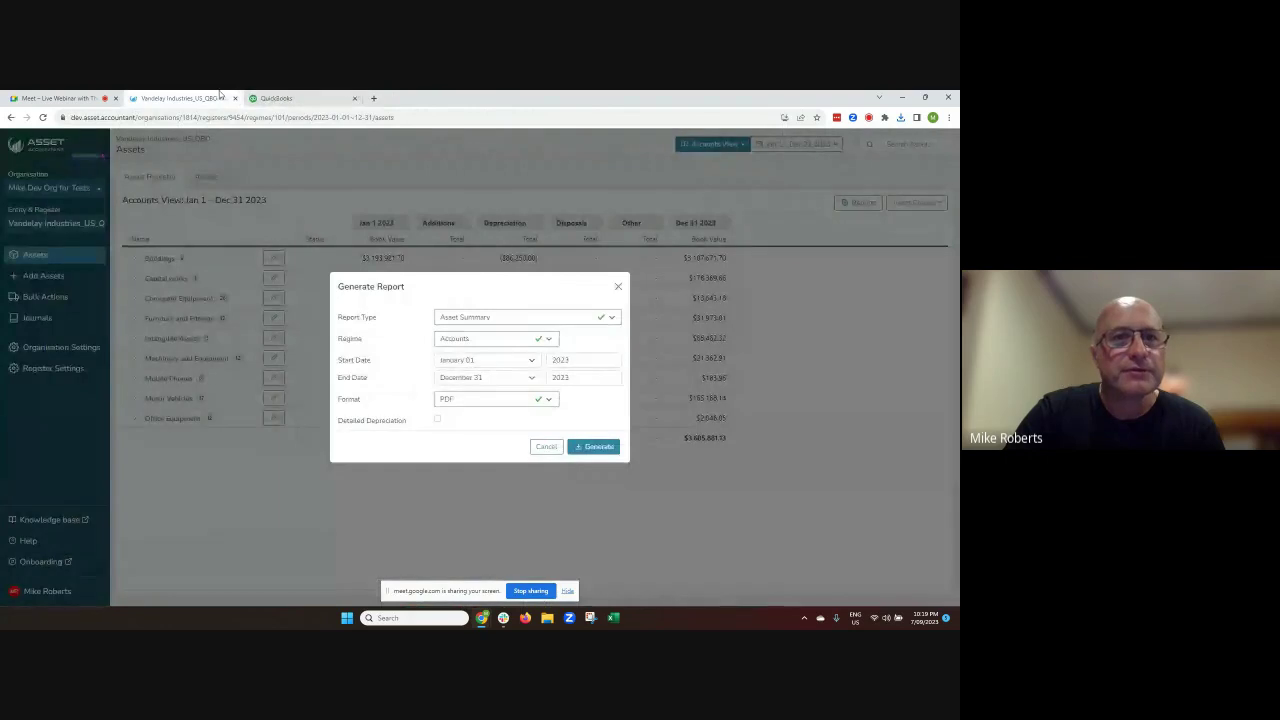
{"action": "left_click", "coordinate": [618, 288]}
- Search the full asset list for "ibm" and for "89", and clear the search
{"action": "left_click", "coordinate": [204, 178]}
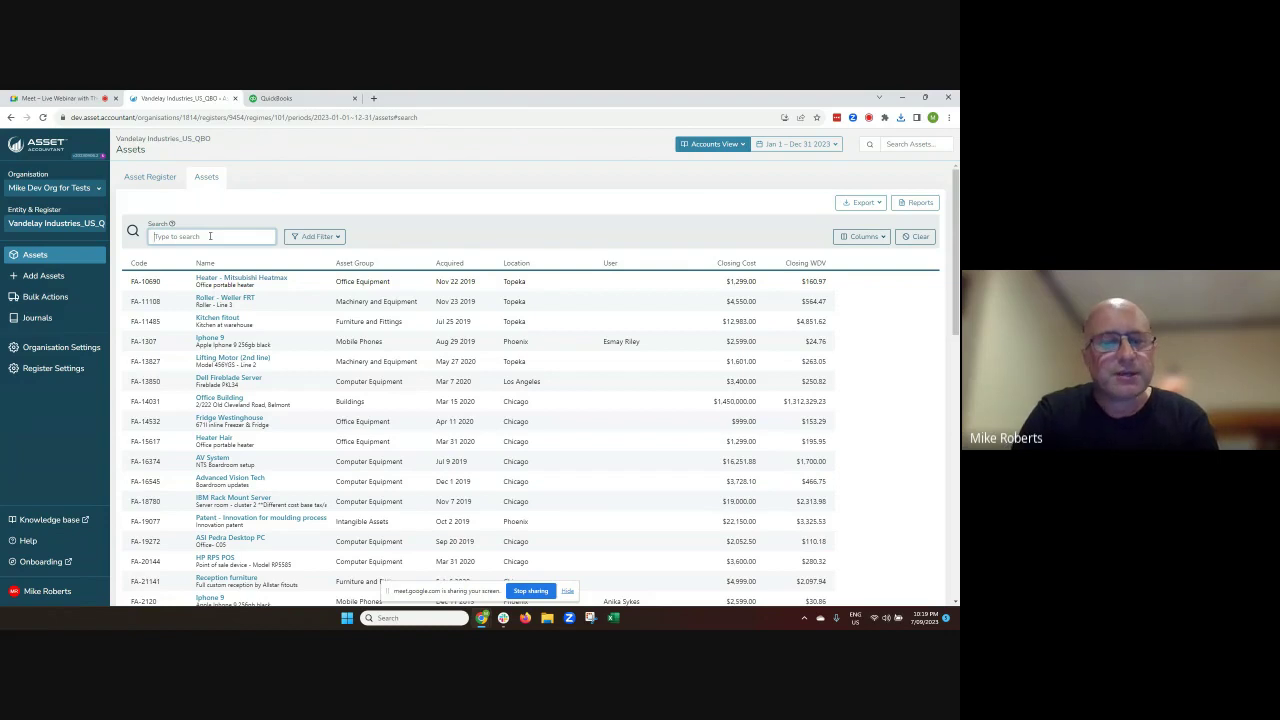
{"action": "type", "text": "ibm"}
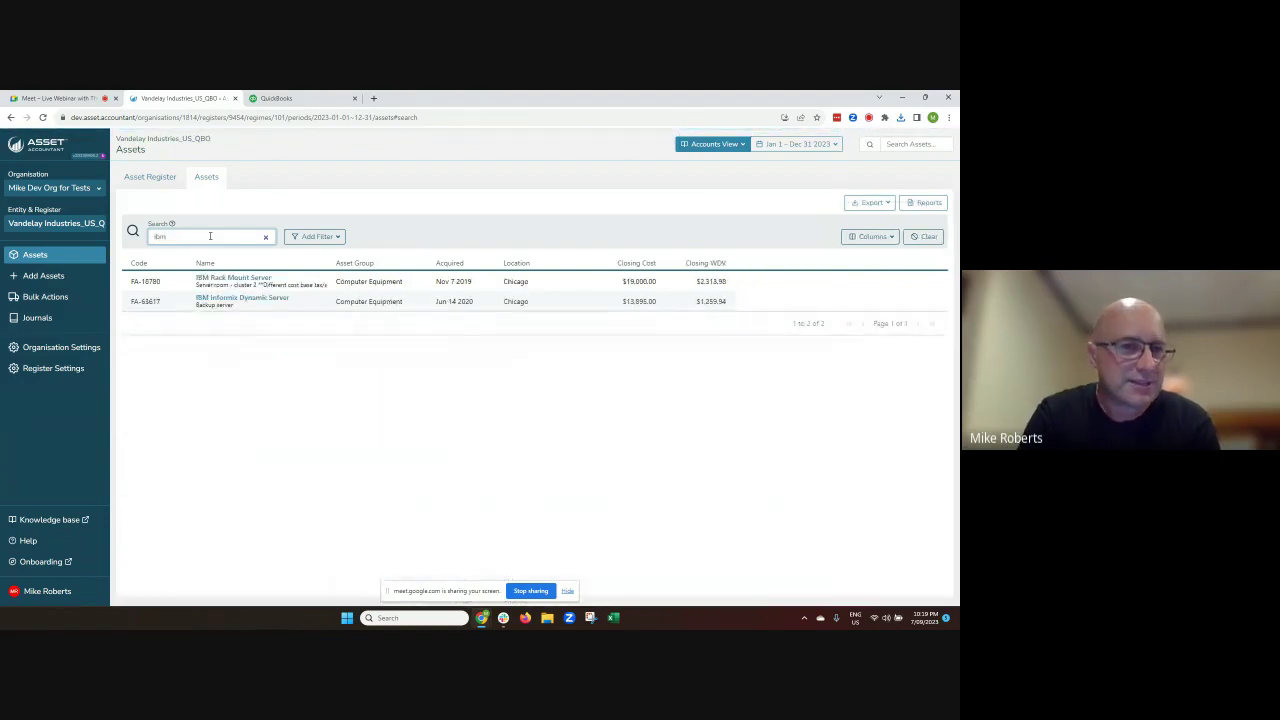
{"action": "type", "text": "89"}
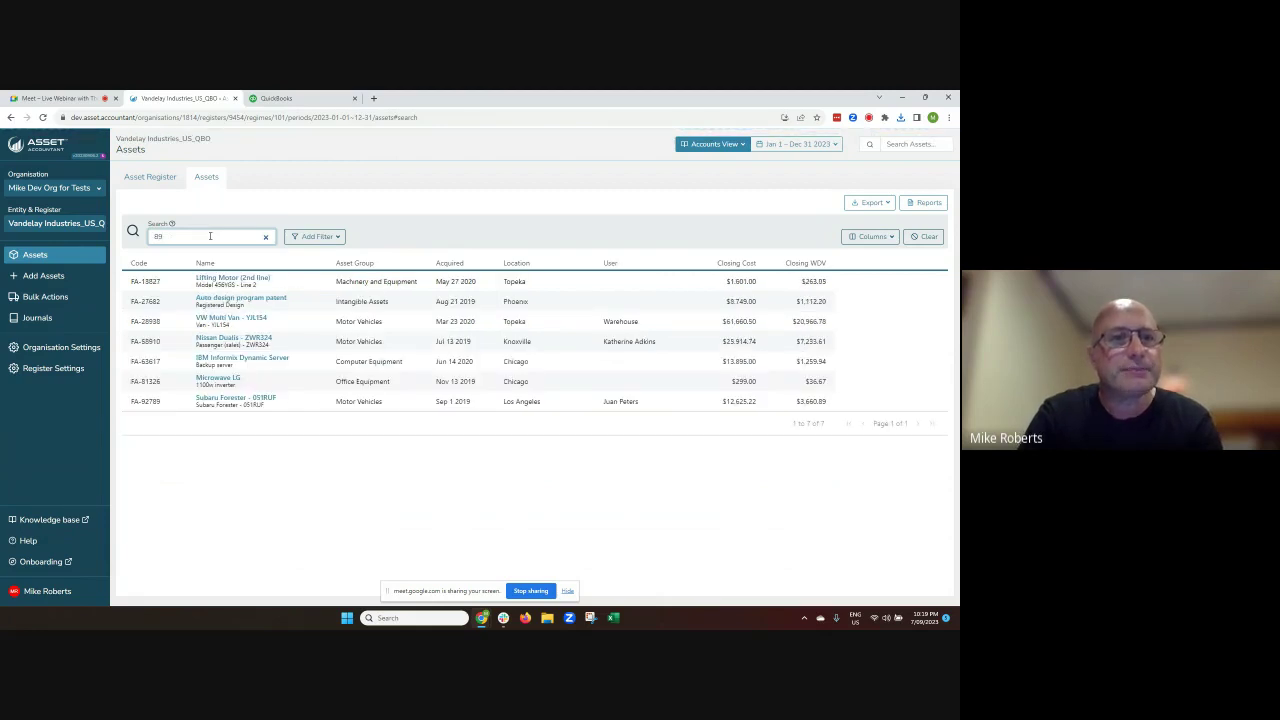
{"action": "key", "text": "BackSpace"}
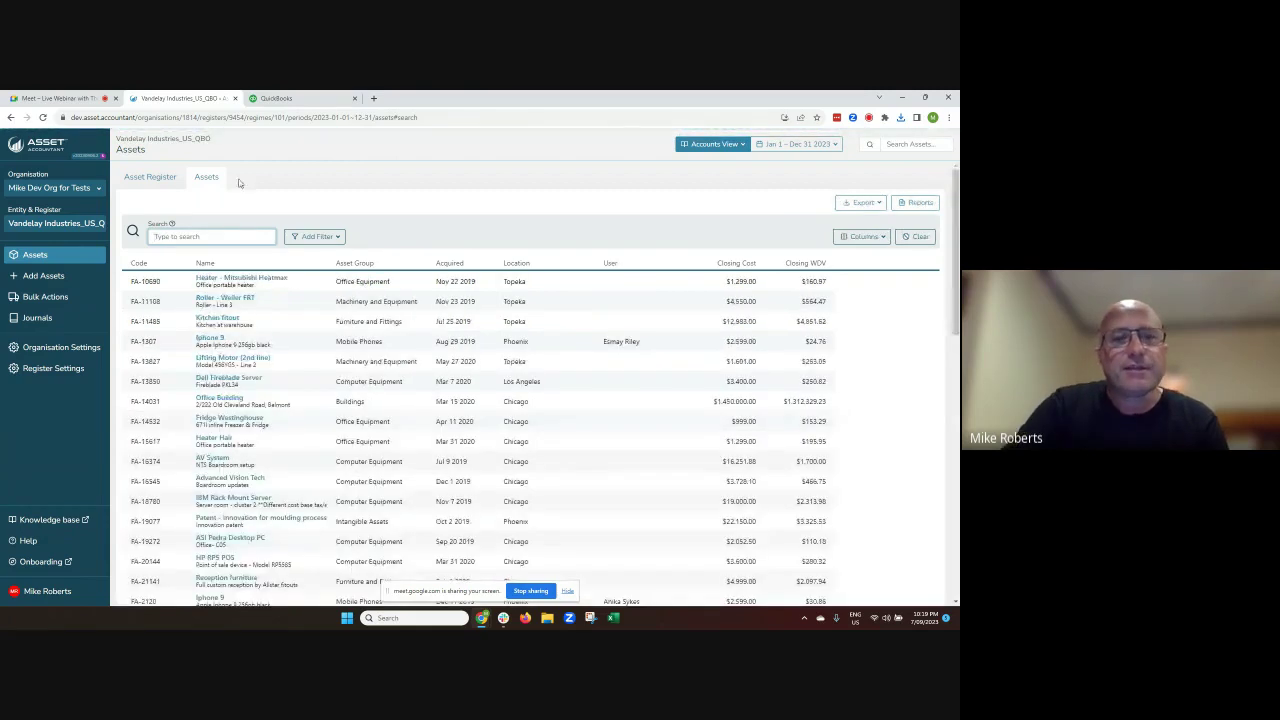
- Filter the asset list by asset group to show only Computer Equipment
{"action": "left_click", "coordinate": [316, 236]}
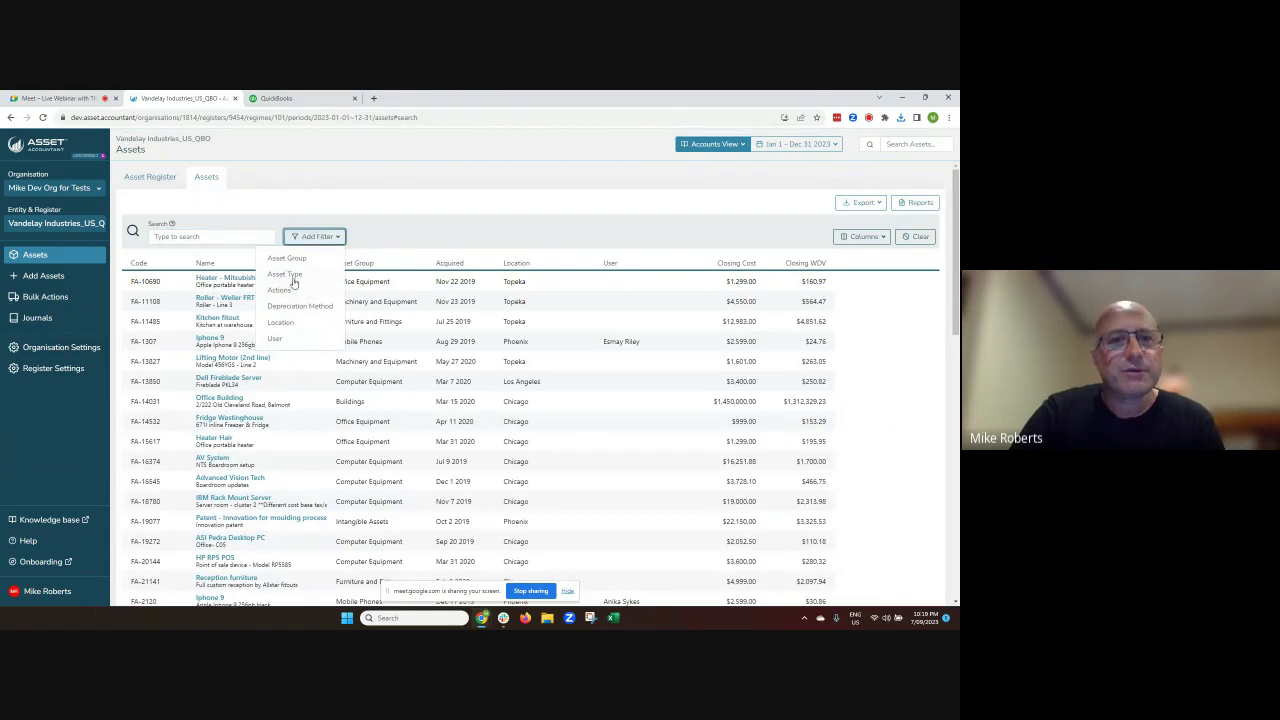
{"action": "left_click", "coordinate": [298, 260]}
{"action": "left_click", "coordinate": [325, 237]}
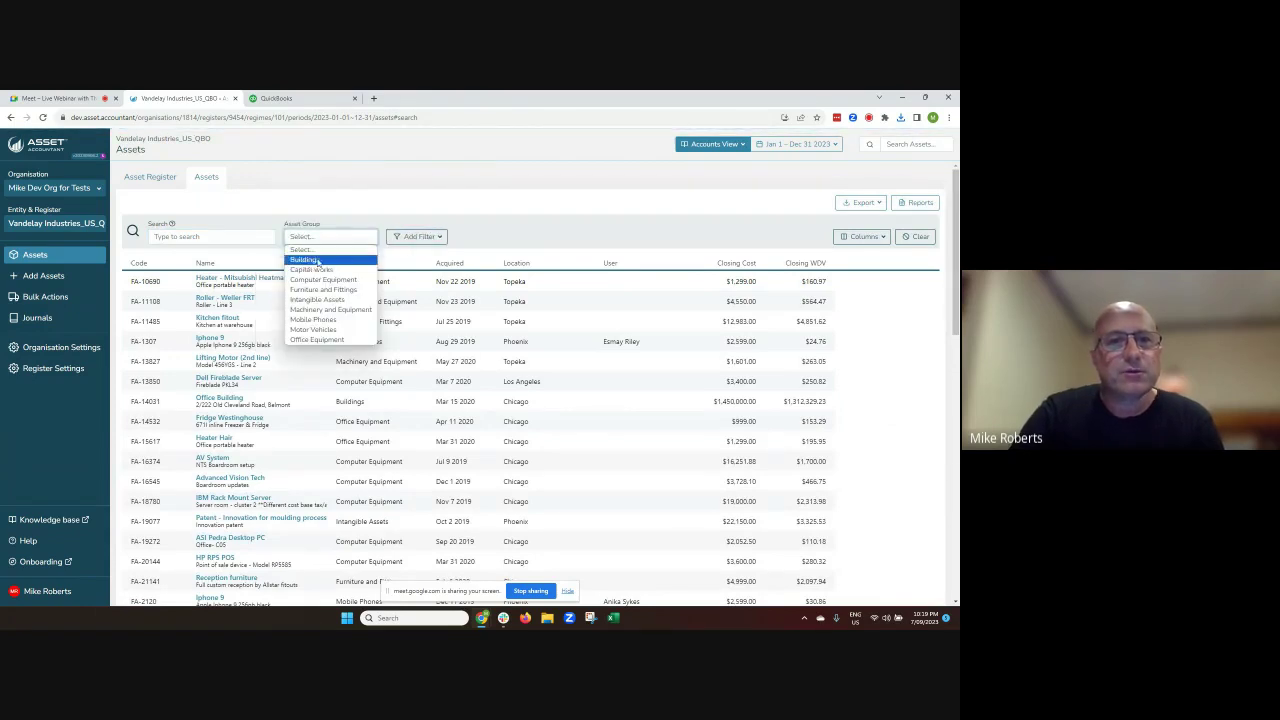
{"action": "left_click", "coordinate": [325, 281]}
- Add a location filter to the asset list, trying Topeka first and switching it to Chicago
{"action": "left_click", "coordinate": [408, 237]}
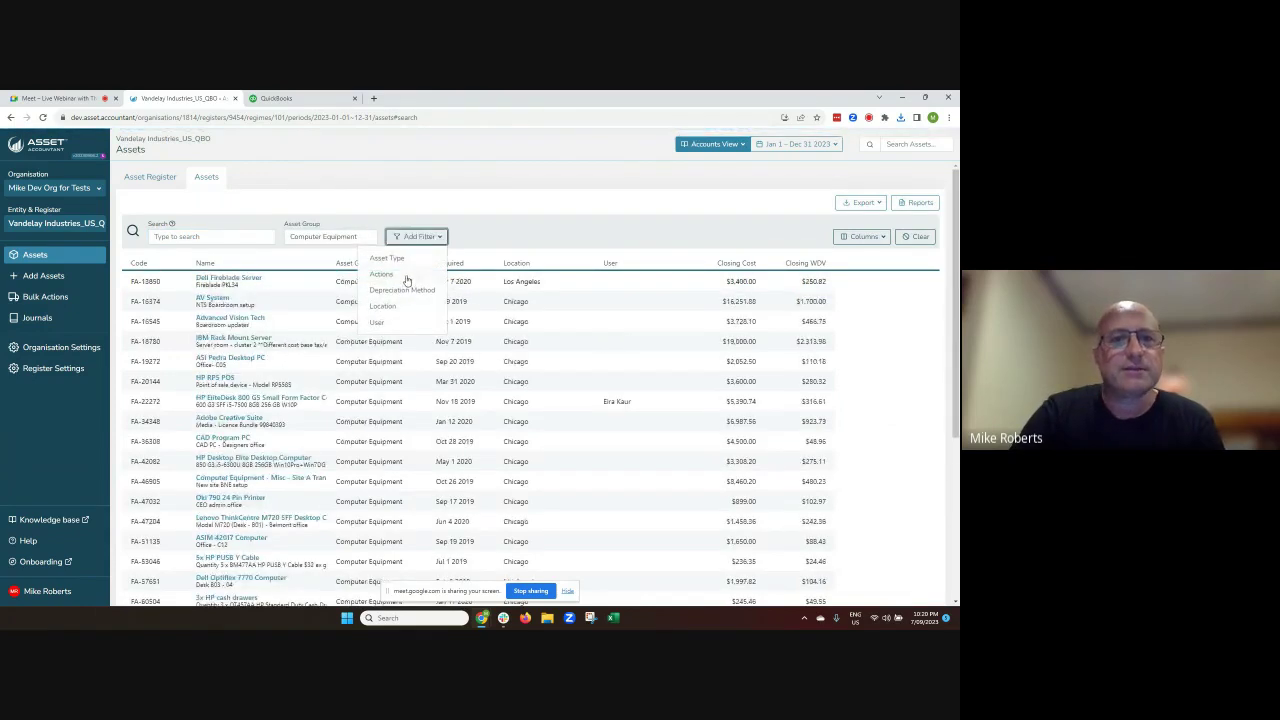
{"action": "left_click", "coordinate": [382, 305]}
{"action": "left_click", "coordinate": [410, 237]}
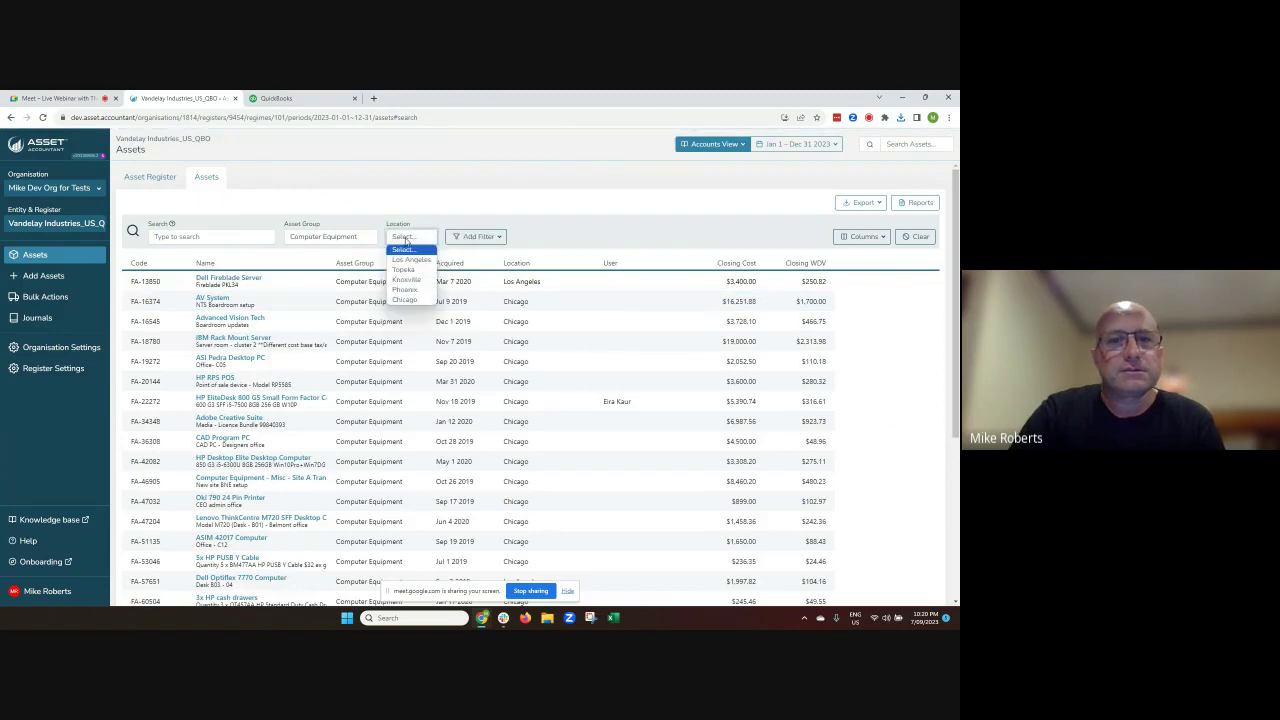
{"action": "left_click", "coordinate": [420, 269]}
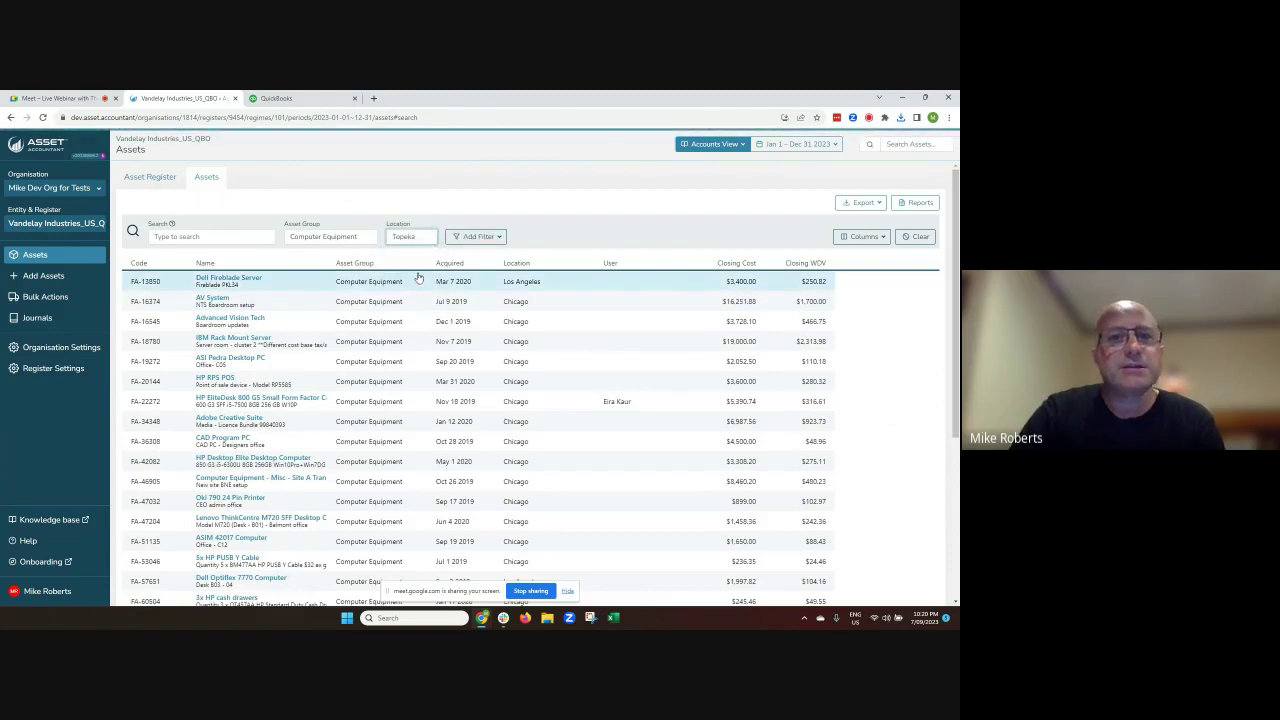
{"action": "left_click", "coordinate": [418, 239]}
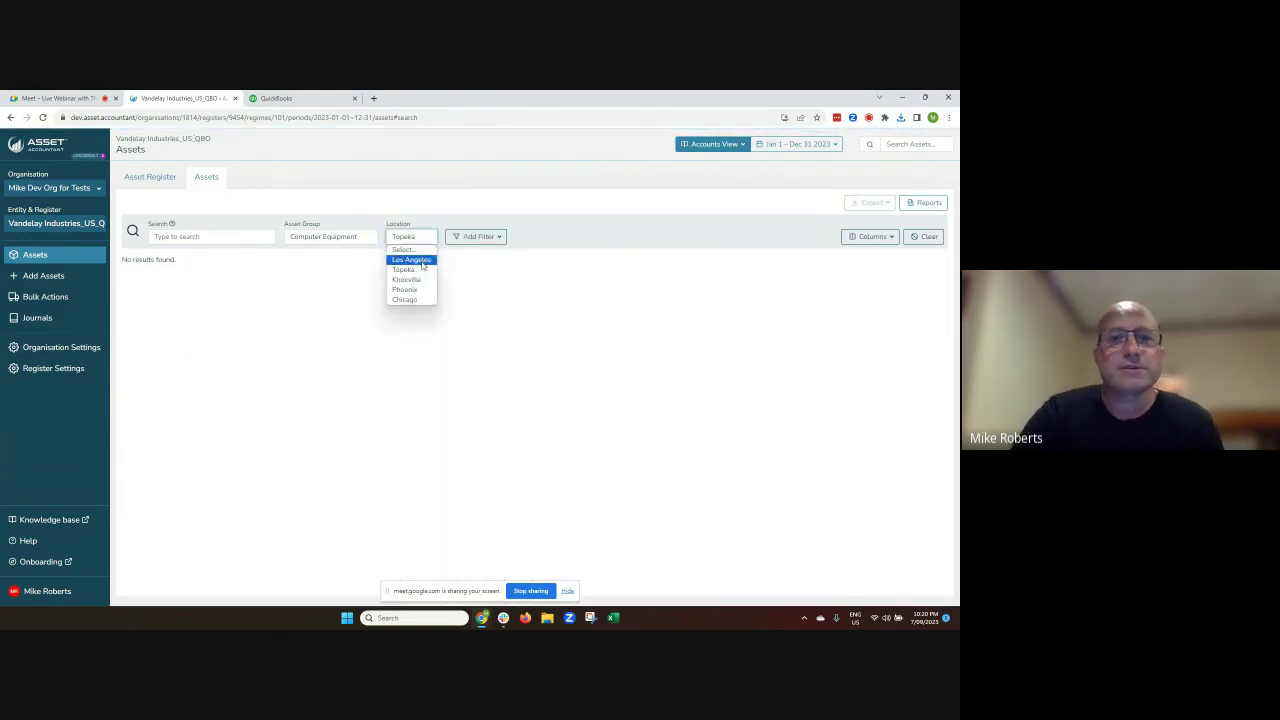
{"action": "left_click", "coordinate": [419, 299]}
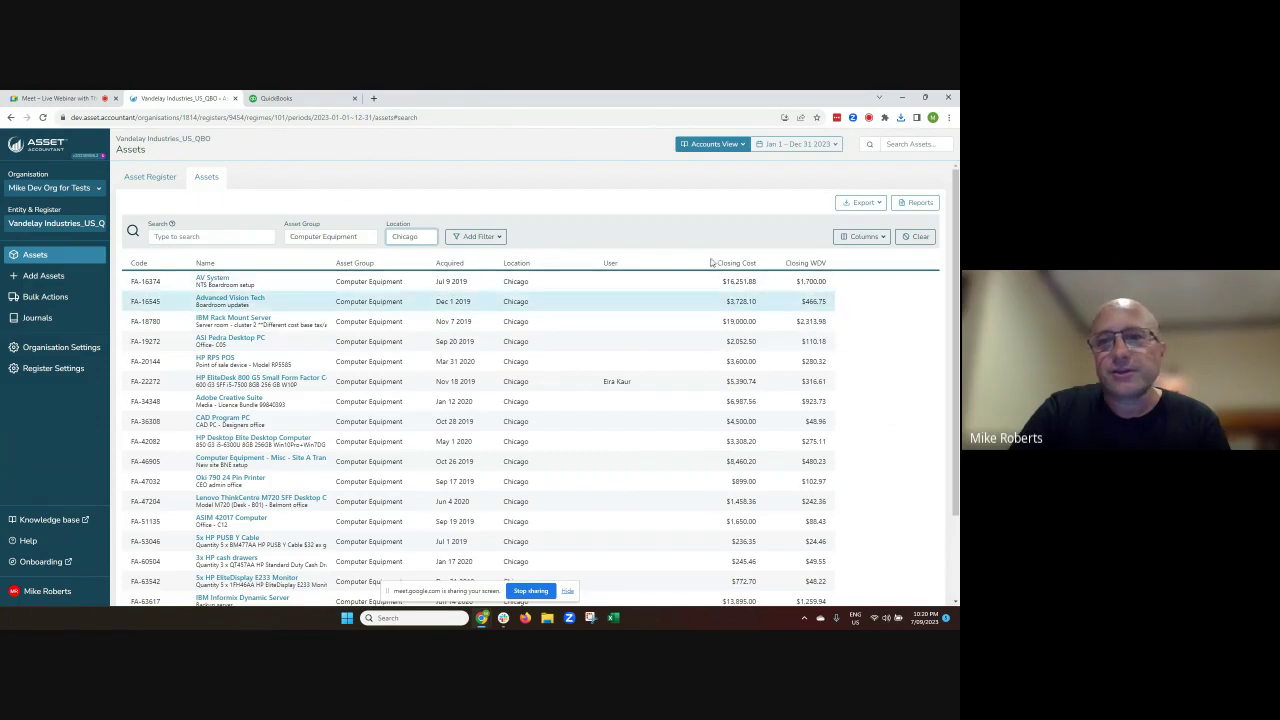
- Add the Life column to the filtered asset list
{"action": "left_click", "coordinate": [860, 237]}
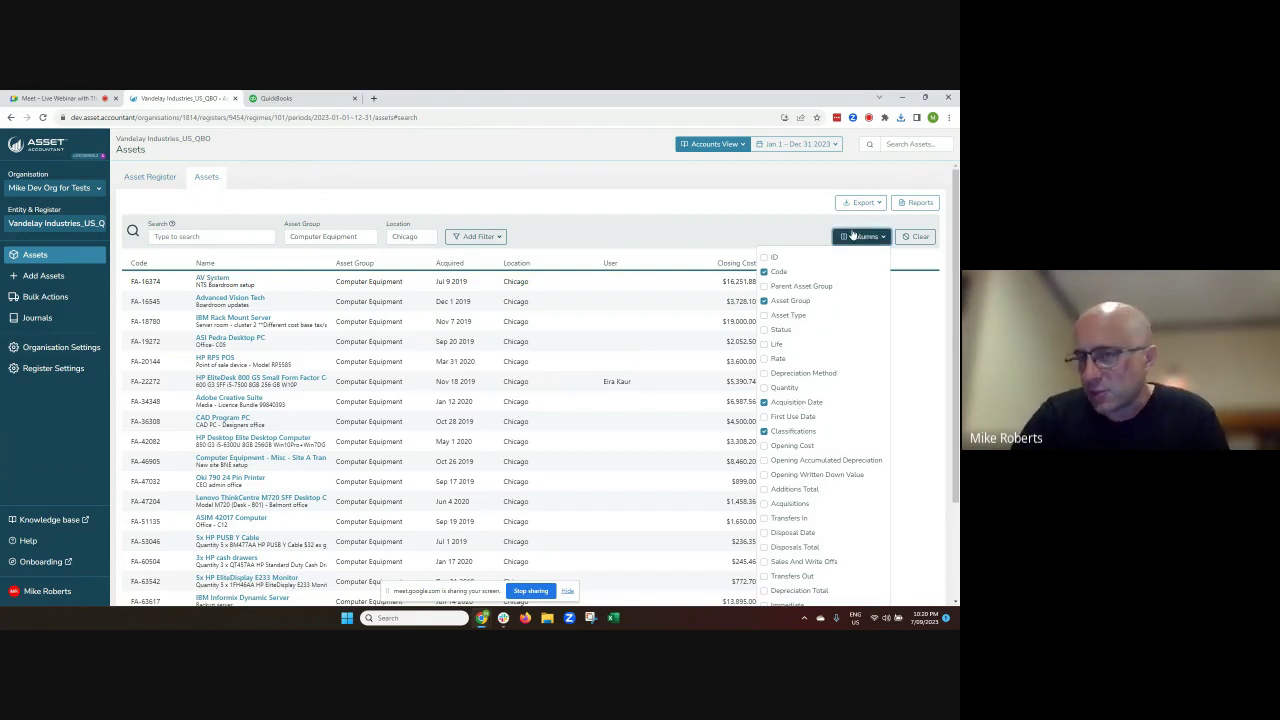
{"action": "left_click", "coordinate": [777, 344]}
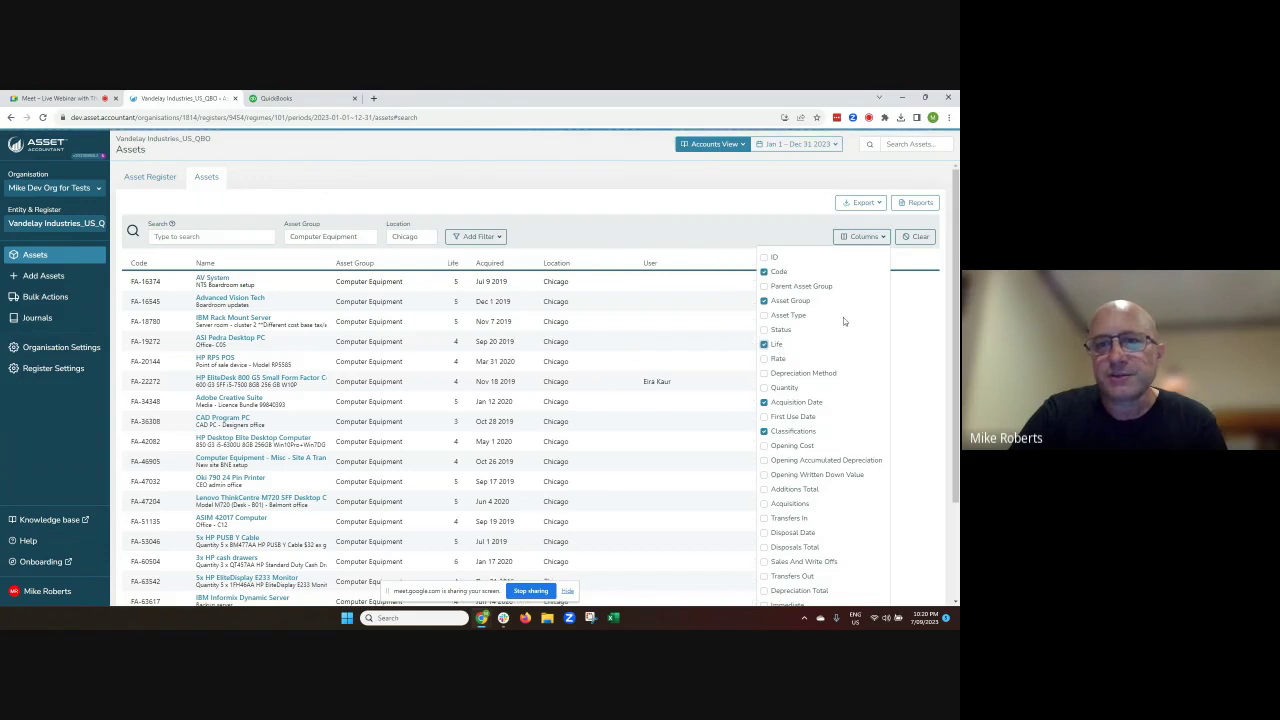
{"action": "left_click", "coordinate": [878, 240]}
- Export the Bulk Disposal Template for the filtered assets and open the downloaded file in Excel
{"action": "left_click", "coordinate": [870, 203]}
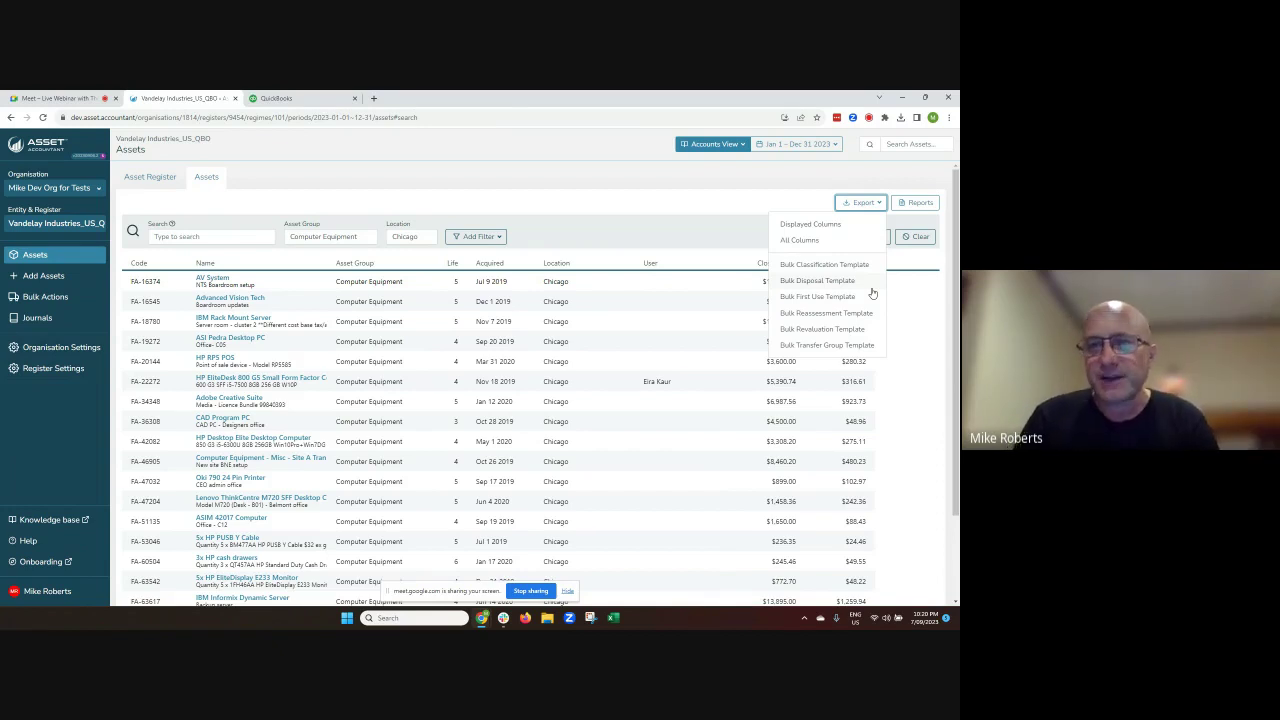
{"action": "left_click", "coordinate": [819, 282]}
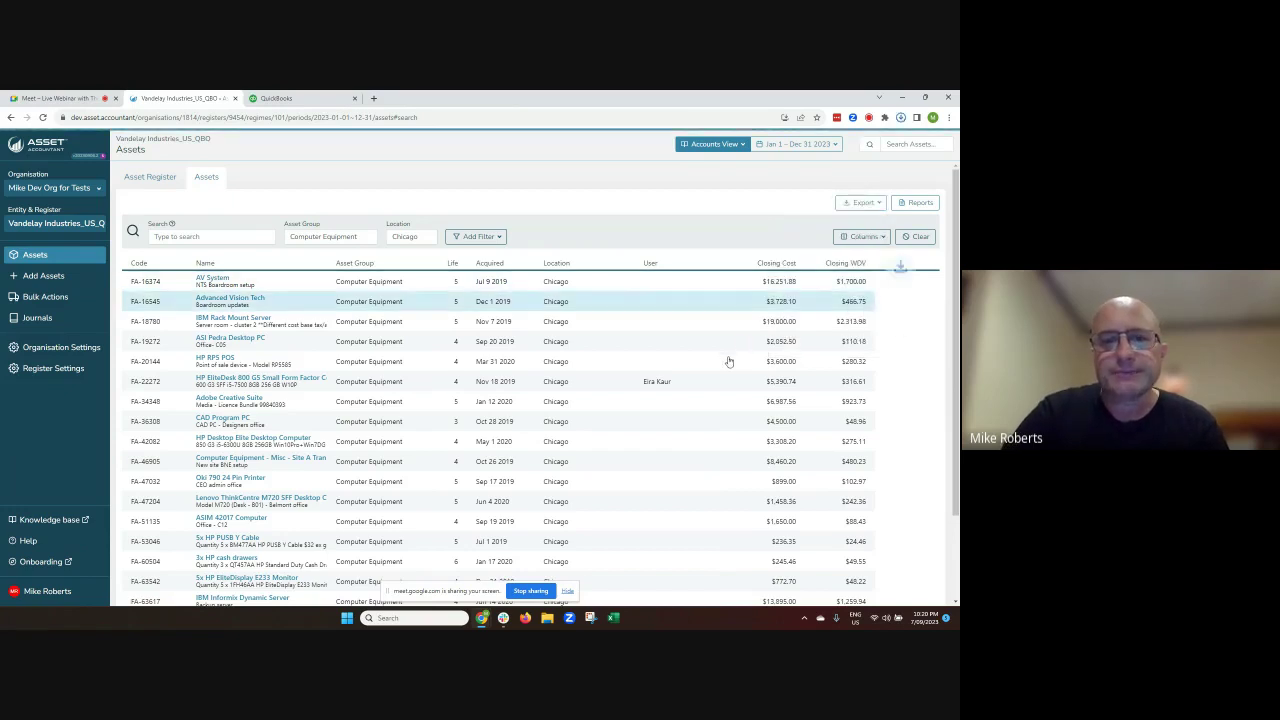
{"action": "left_click", "coordinate": [830, 146]}
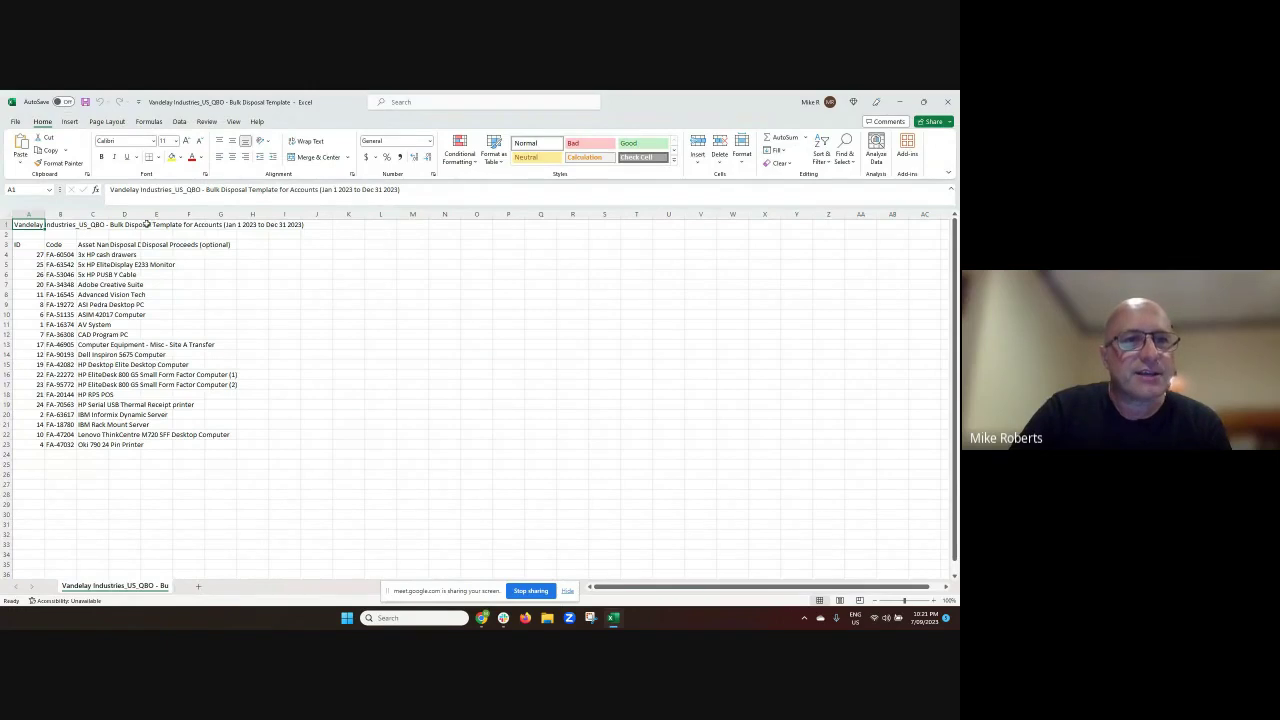
- Widen the template's columns to review the Disposal Date entries for each asset, and close the workbook without saving
{"action": "left_click_drag", "start_coordinate": [108, 214], "coordinate": [302, 217]}
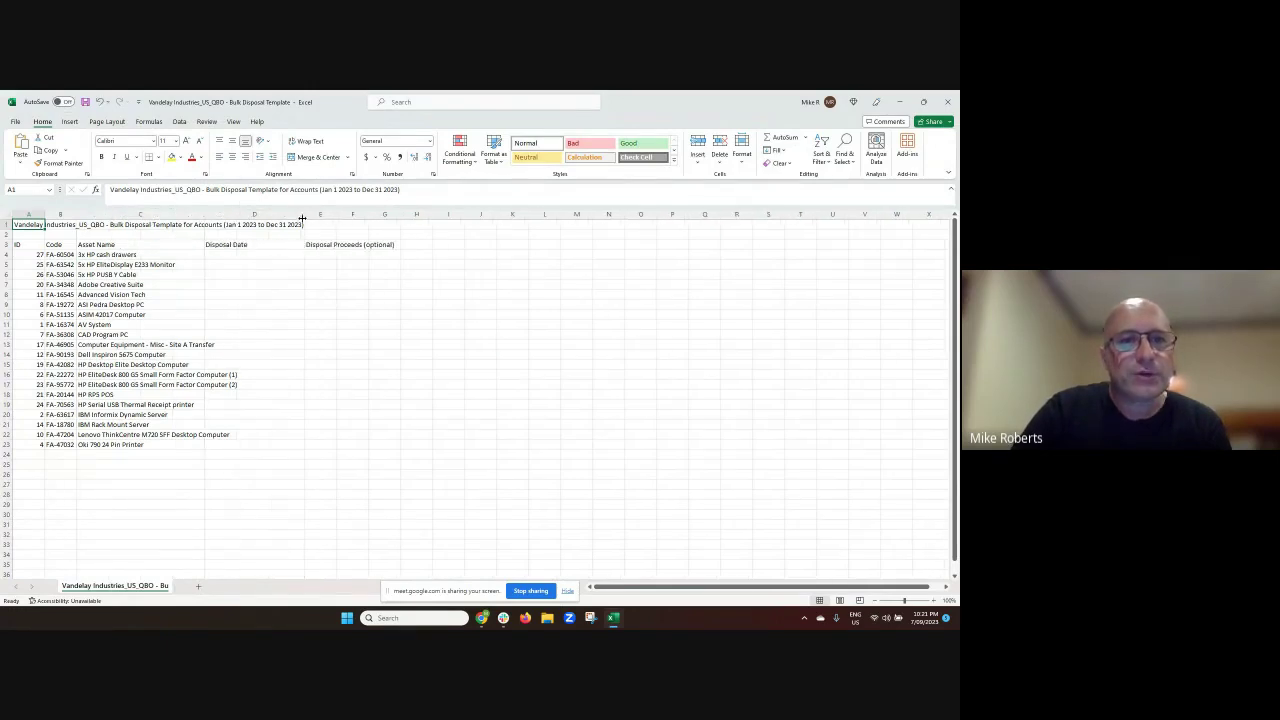
{"action": "left_click", "coordinate": [242, 256]}
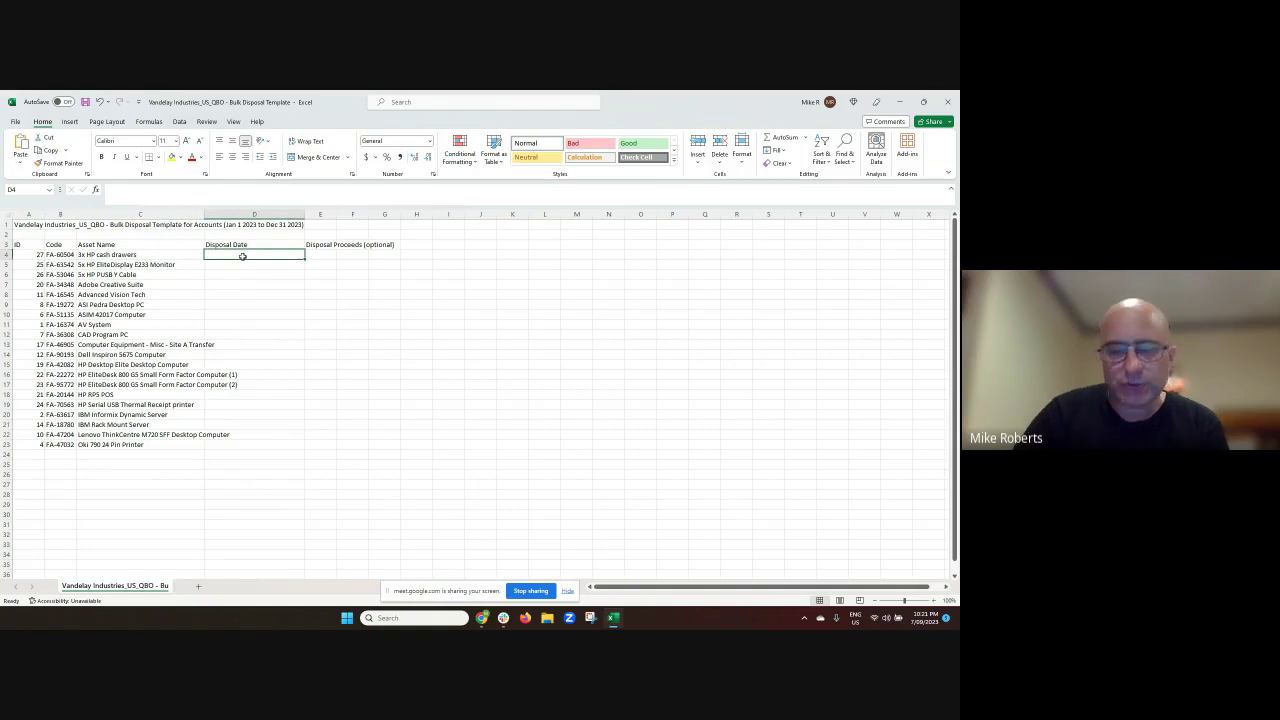
{"action": "key", "text": "Down"}
{"action": "key", "text": "Down"}
{"action": "key", "text": "Down"}
{"action": "key", "text": "Down"}
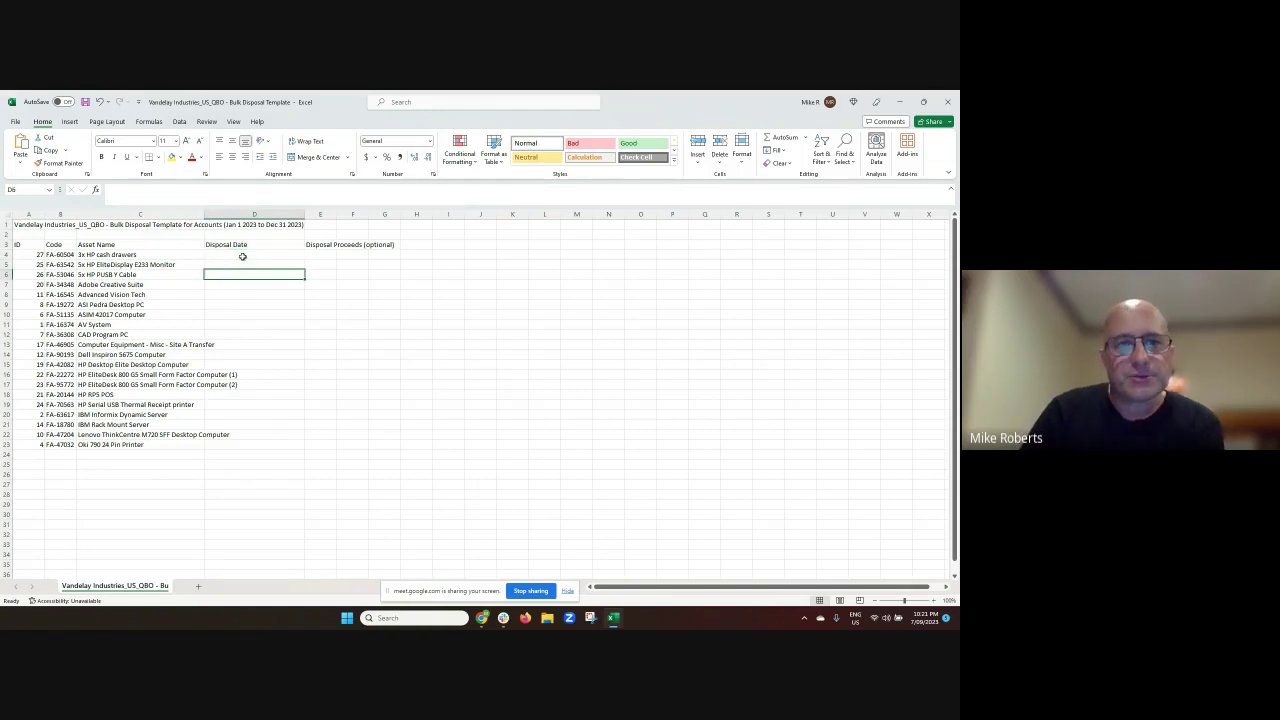
{"action": "key", "text": "Down"}
{"action": "key", "text": "Down"}
{"action": "key", "text": "Down"}
{"action": "key", "text": "Down"}
{"action": "key", "text": "Down"}
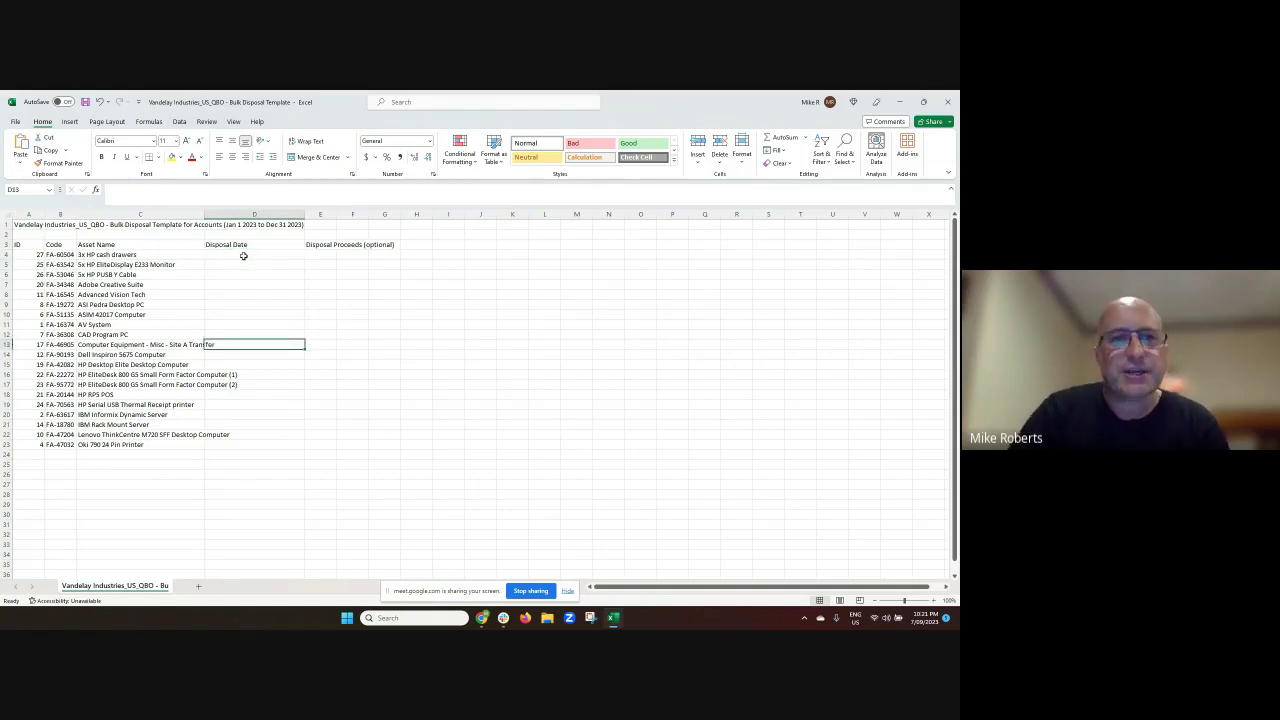
{"action": "left_click", "coordinate": [950, 102]}
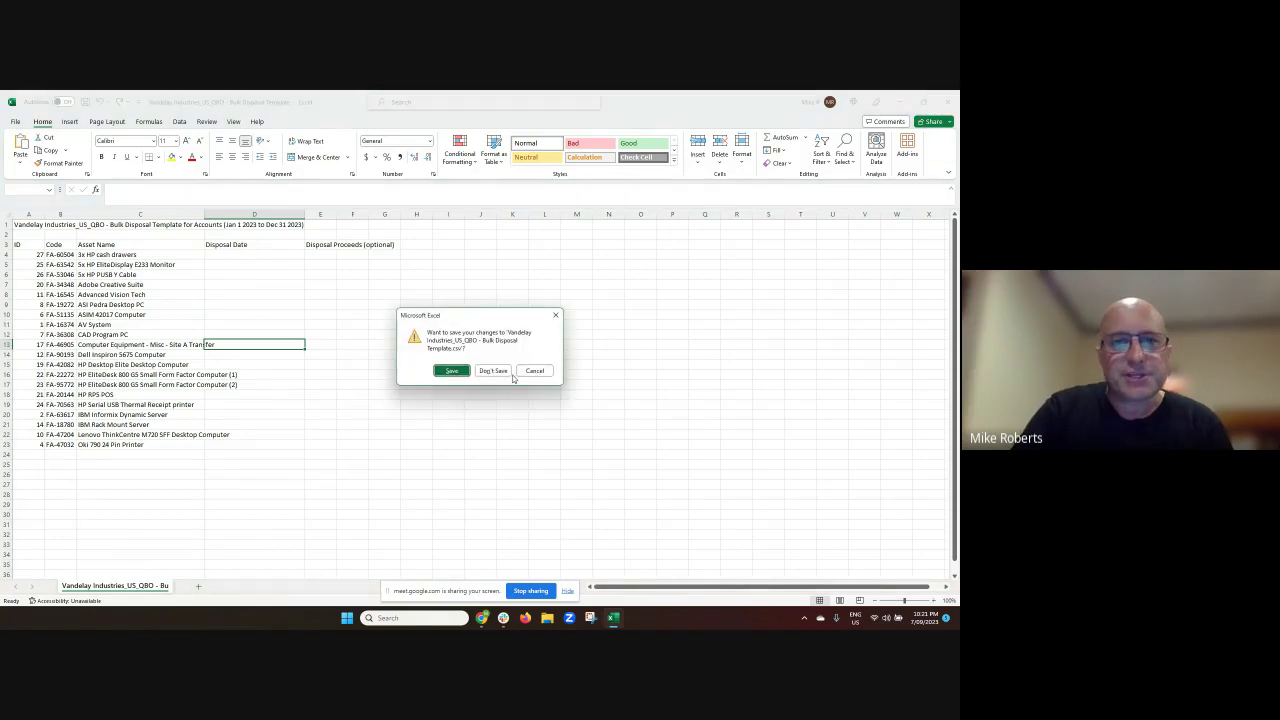
{"action": "key", "text": "n"}
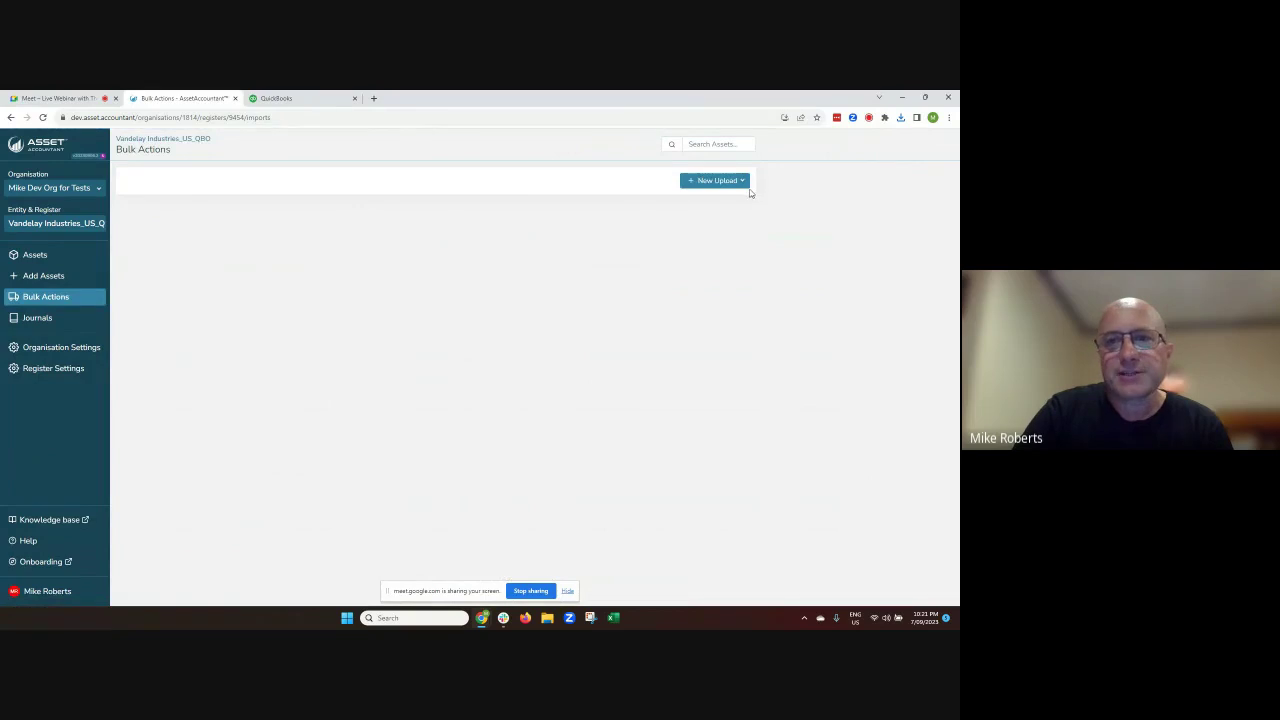
- Check the bulk upload types on offer and the list of journals, and return to the asset register
{"action": "left_click", "coordinate": [739, 186]}
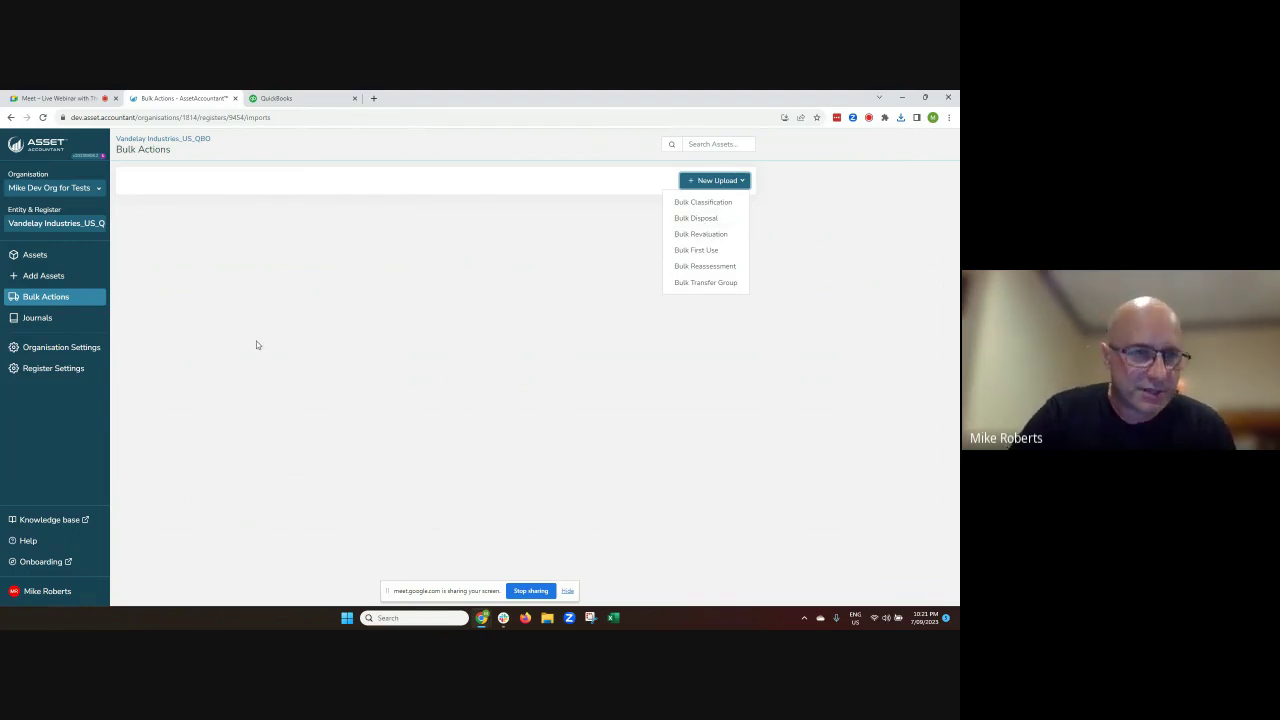
{"action": "left_click", "coordinate": [54, 262]}
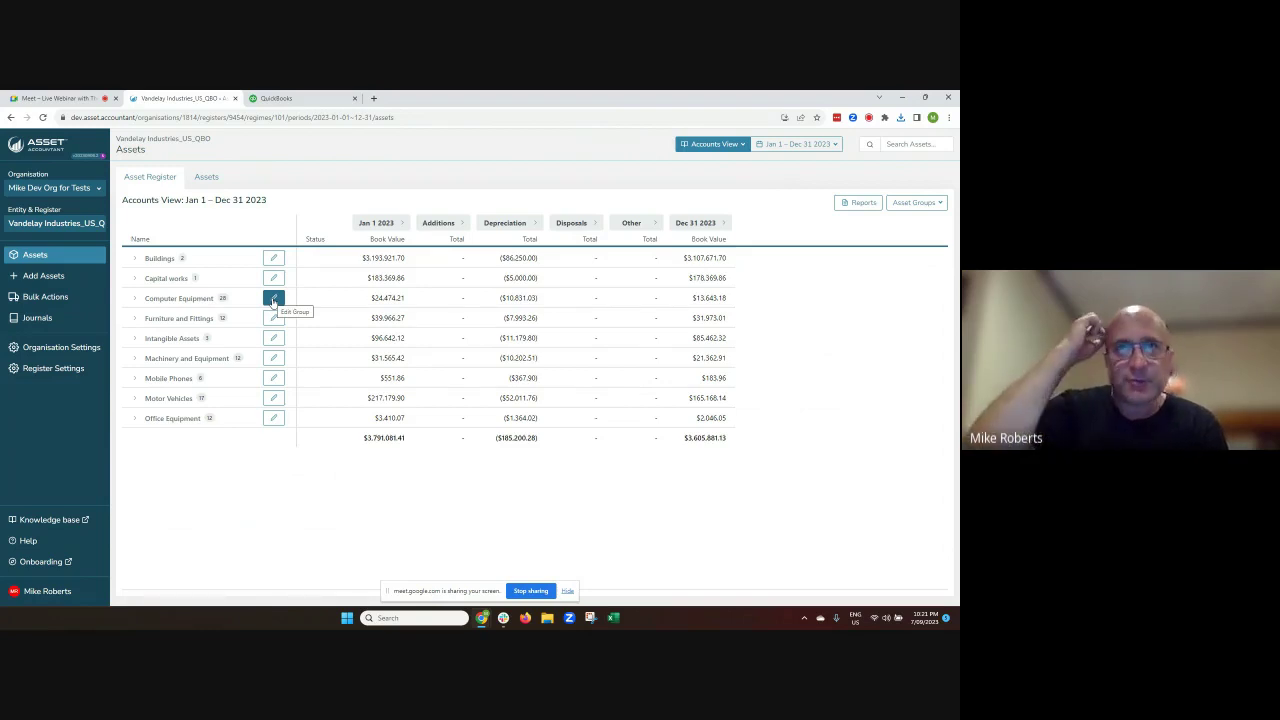
{"action": "left_click", "coordinate": [38, 319]}
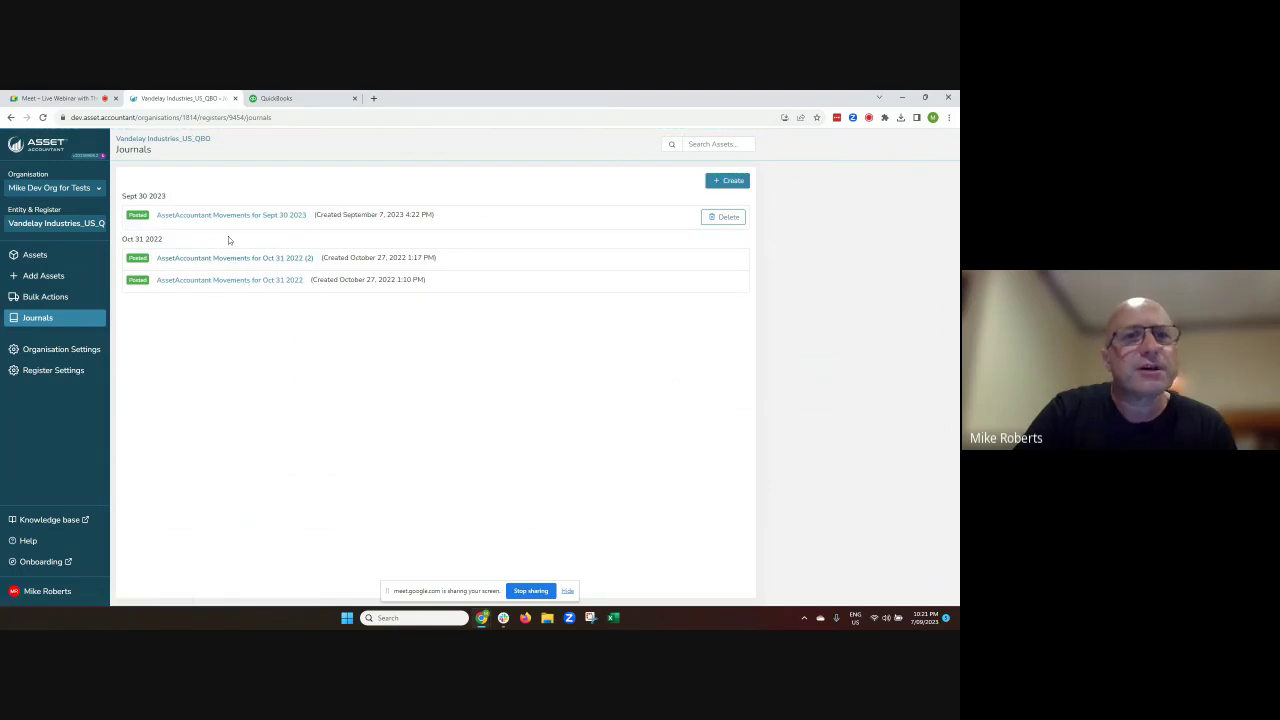
{"action": "left_click", "coordinate": [50, 257]}
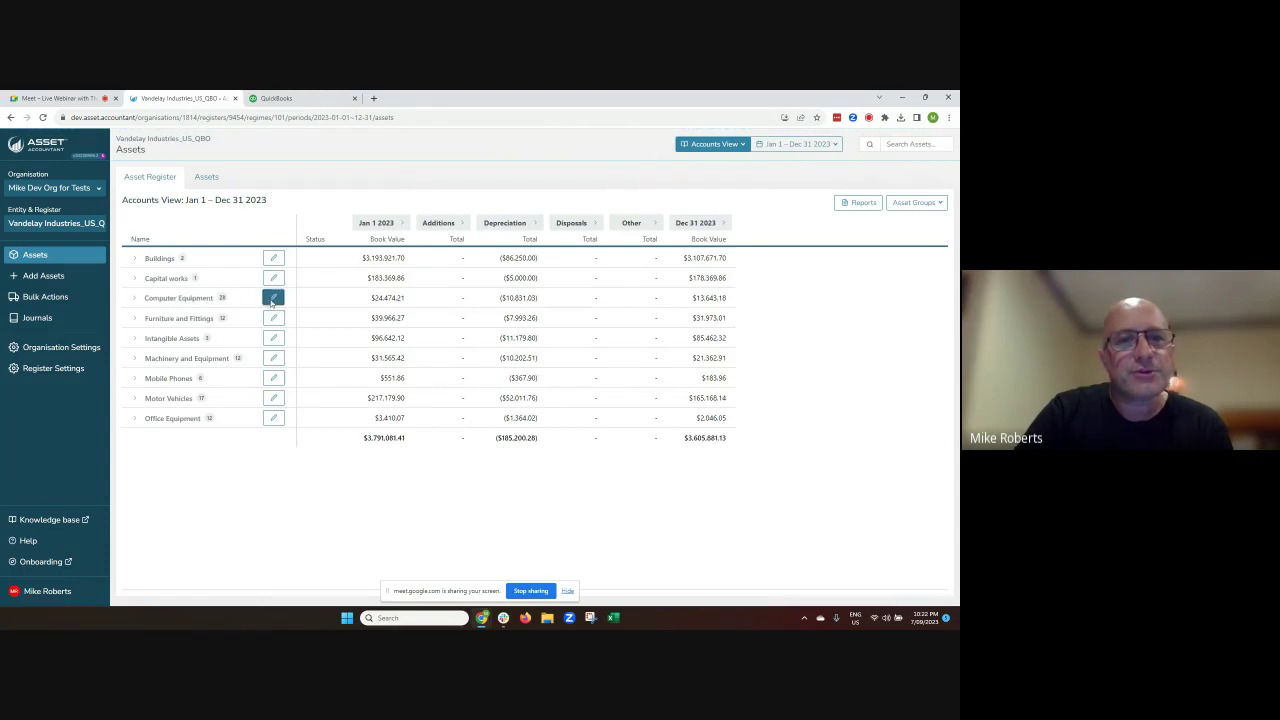
- Open the Computer Equipment group's settings and examine its tax default depreciation methods, bonus depreciation option and effective life choices
{"action": "left_click", "coordinate": [272, 299]}
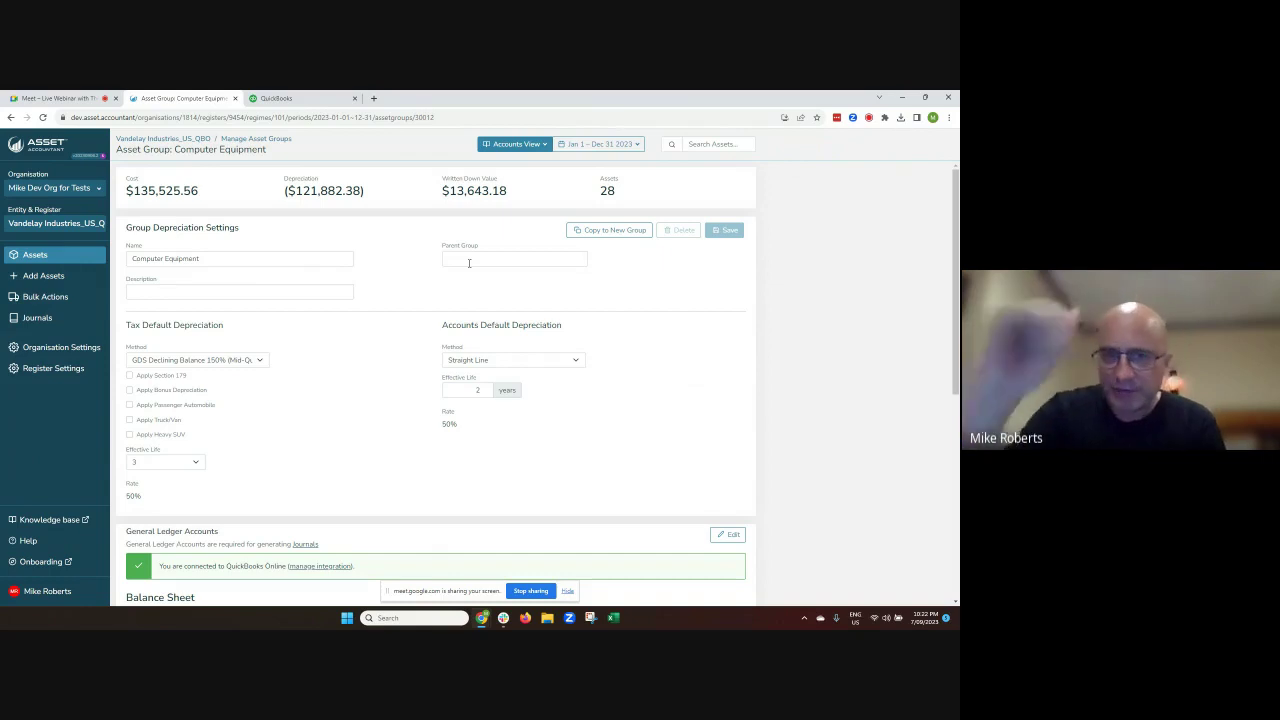
{"action": "scroll", "coordinate": [389, 293], "scroll_direction": "down", "scroll_amount": 2}
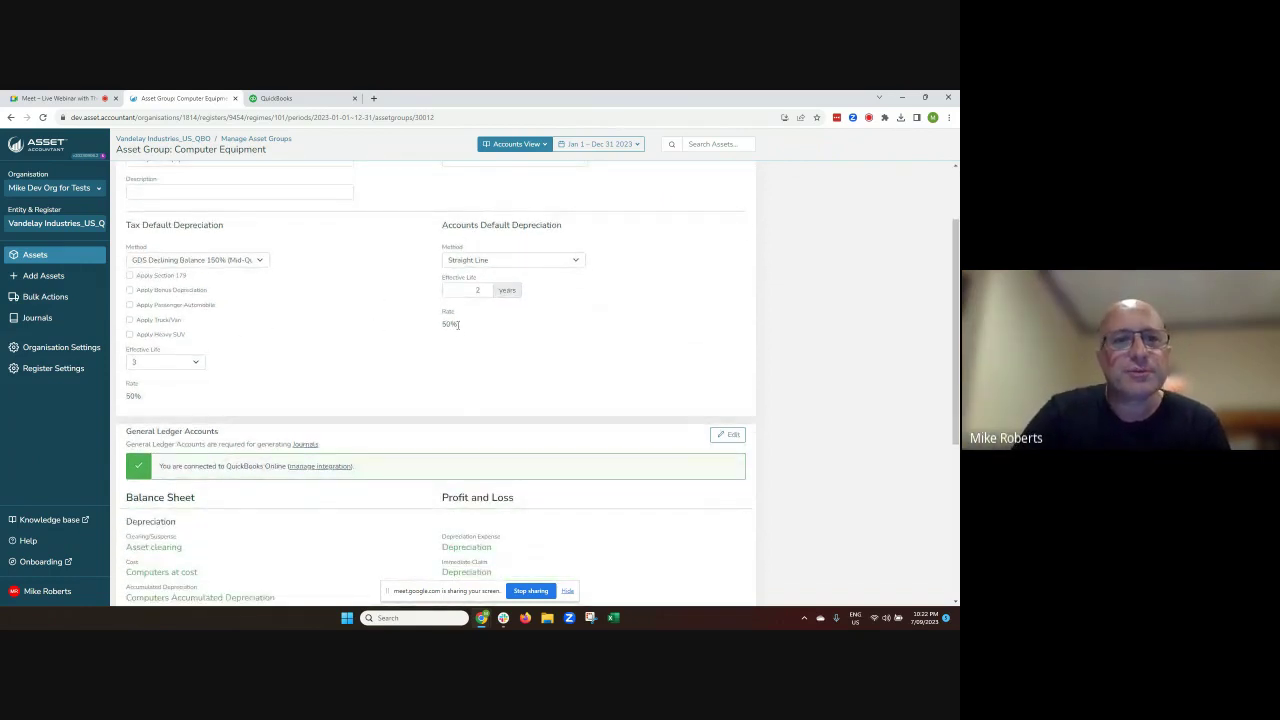
{"action": "left_click", "coordinate": [209, 260]}
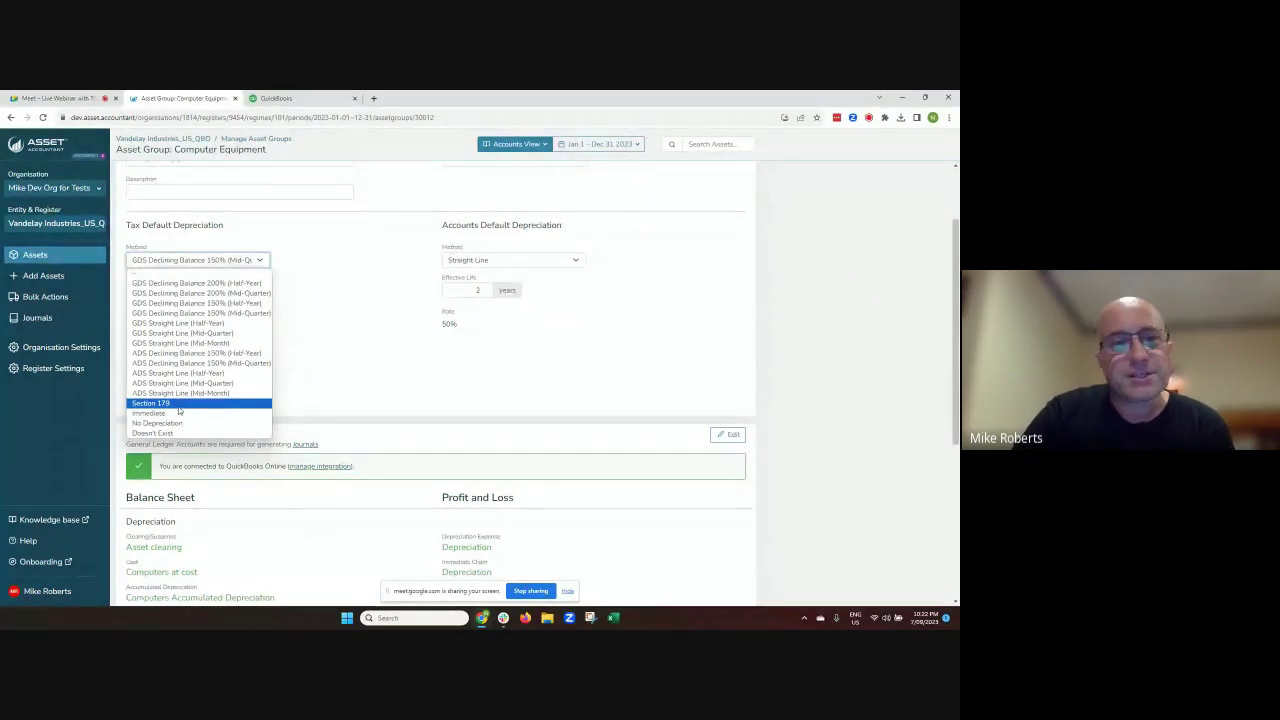
{"action": "left_click", "coordinate": [326, 389]}
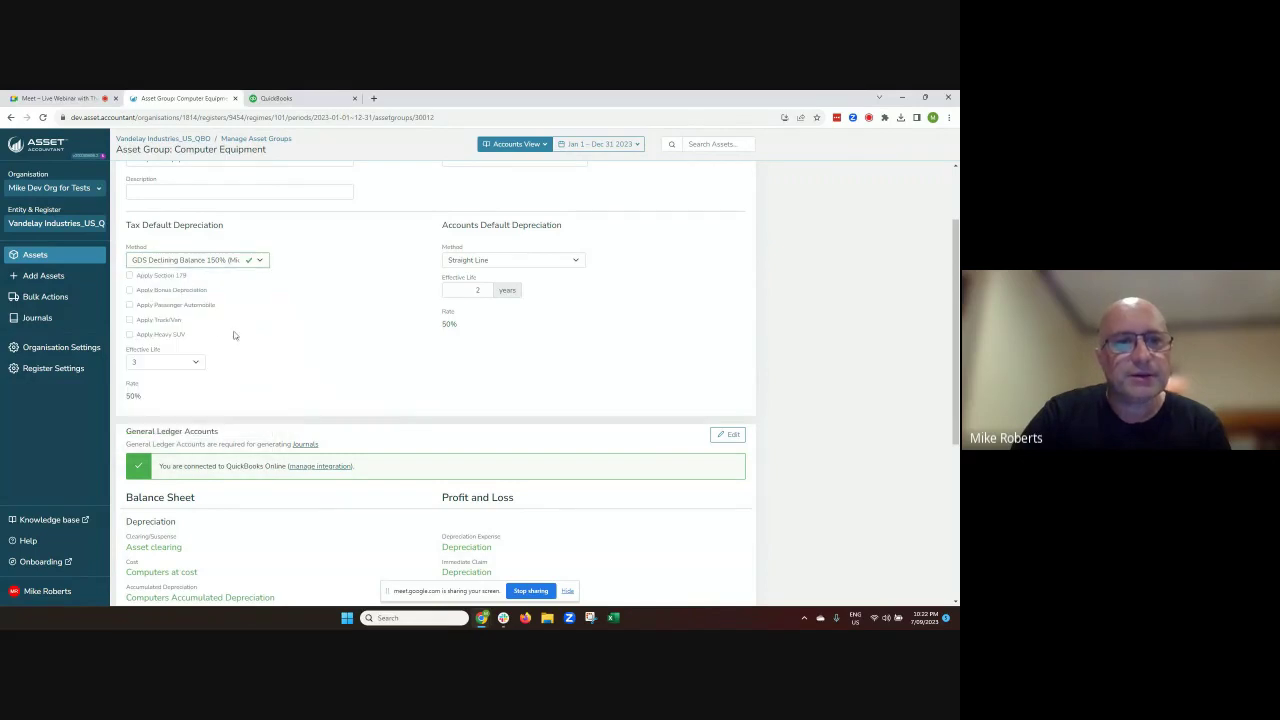
{"action": "left_click", "coordinate": [183, 292]}
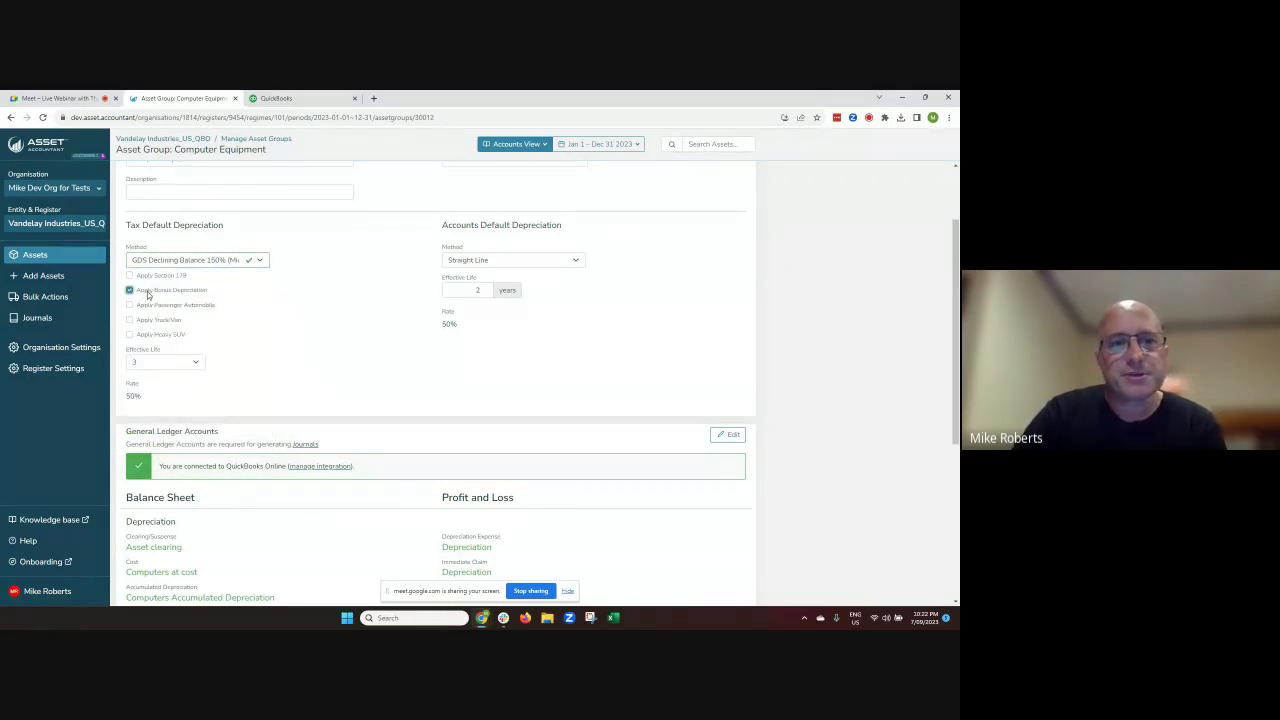
{"action": "left_click", "coordinate": [195, 363]}
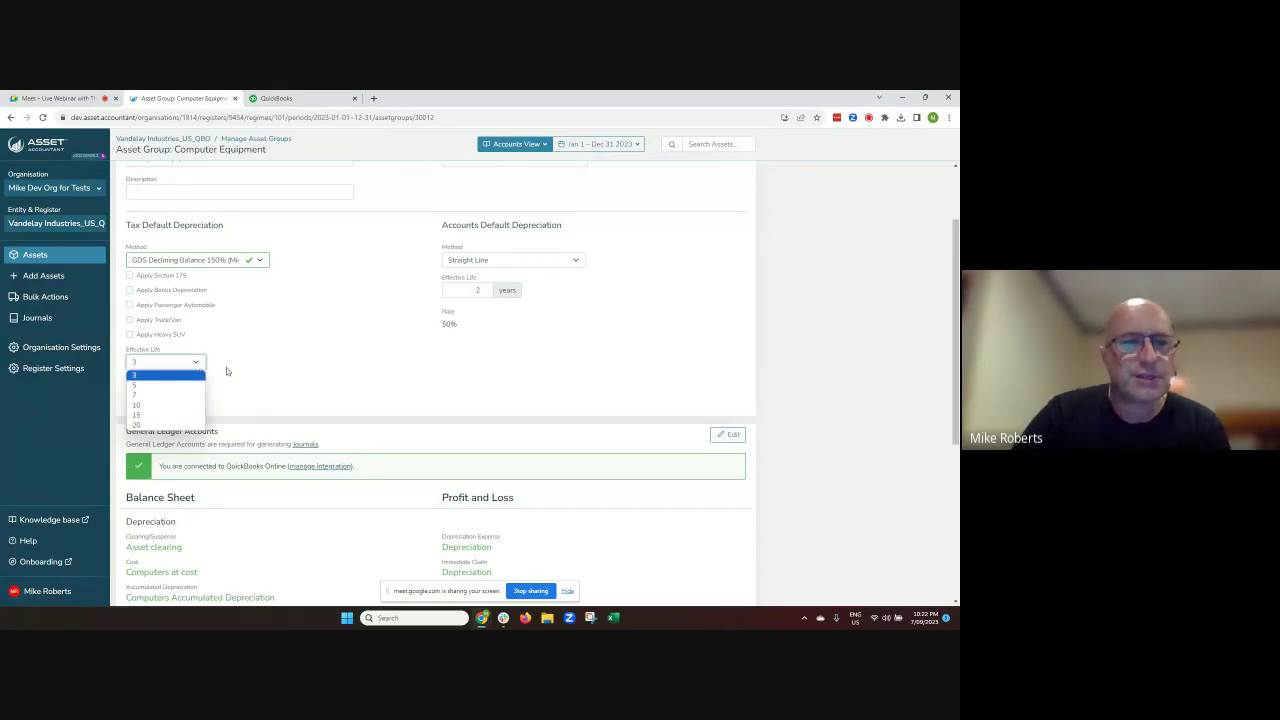
{"action": "left_click", "coordinate": [226, 367]}
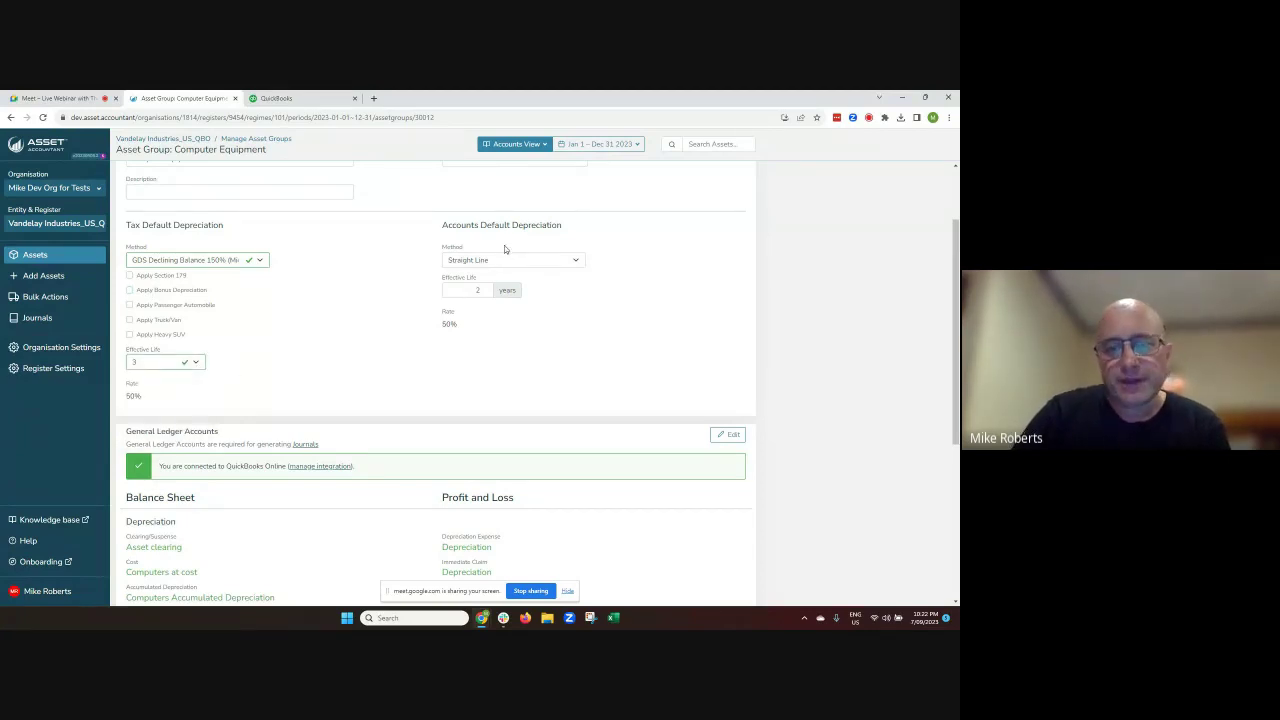
- Review the group's general ledger accounts, check the accounts selectable for Cost, and close the account editor without changes
{"action": "scroll", "coordinate": [351, 356], "scroll_direction": "down", "scroll_amount": 3}
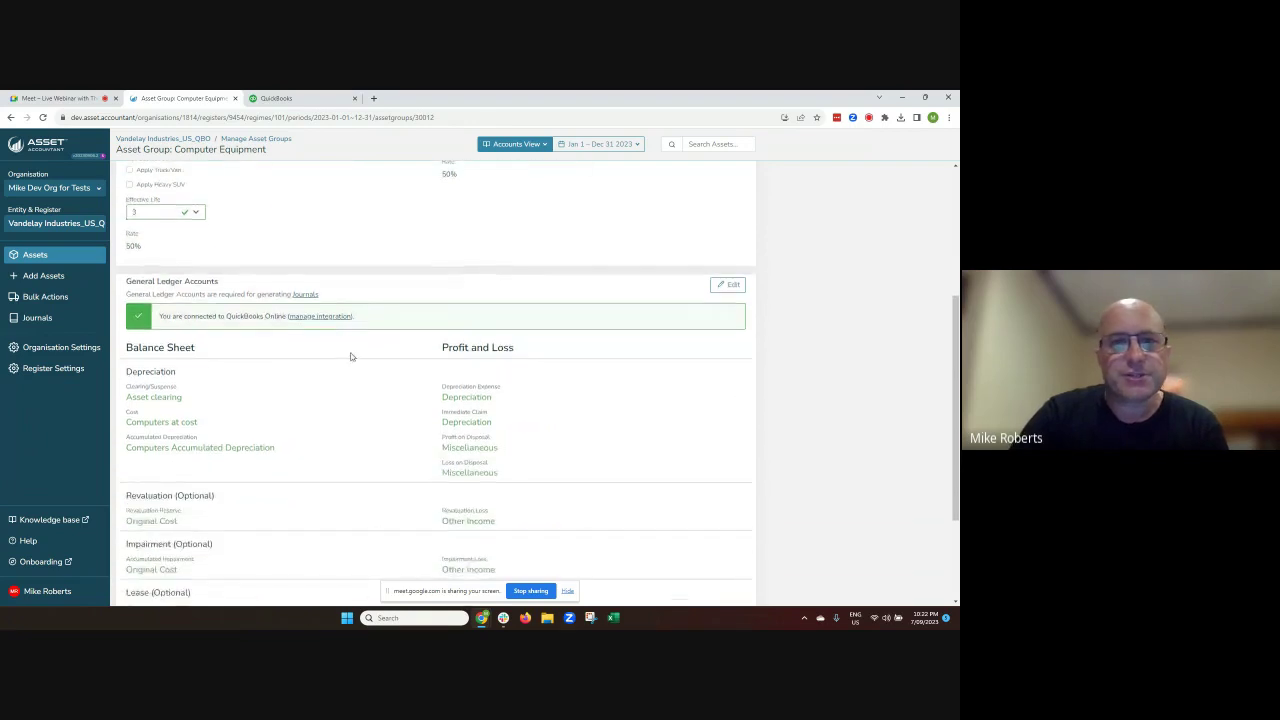
{"action": "scroll", "coordinate": [420, 310], "scroll_direction": "down", "scroll_amount": 1}
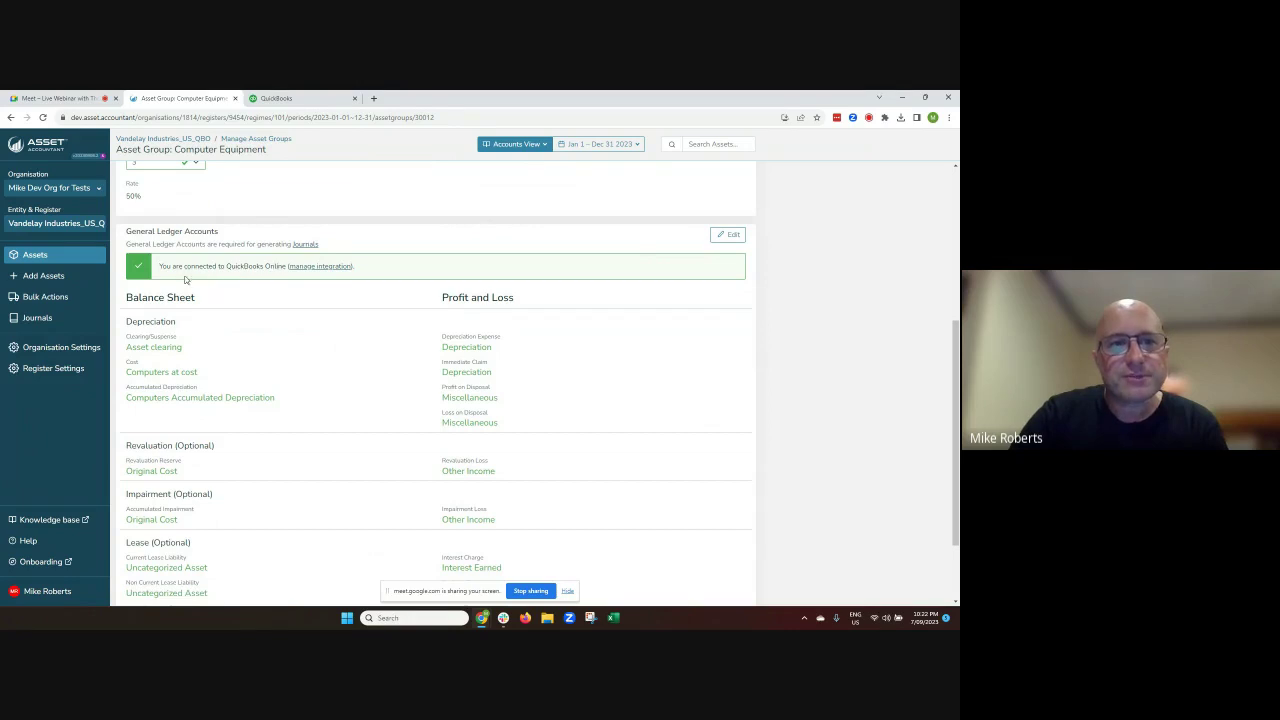
{"action": "left_click", "coordinate": [729, 236]}
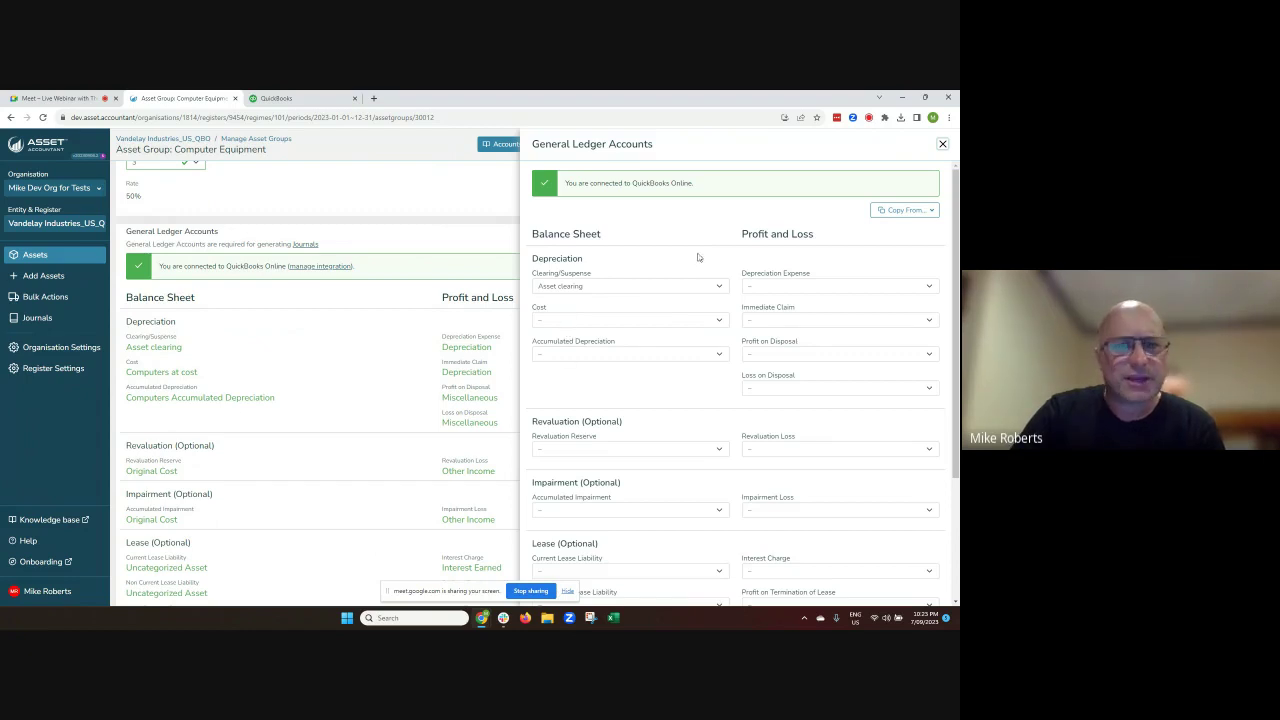
{"action": "left_click", "coordinate": [647, 318]}
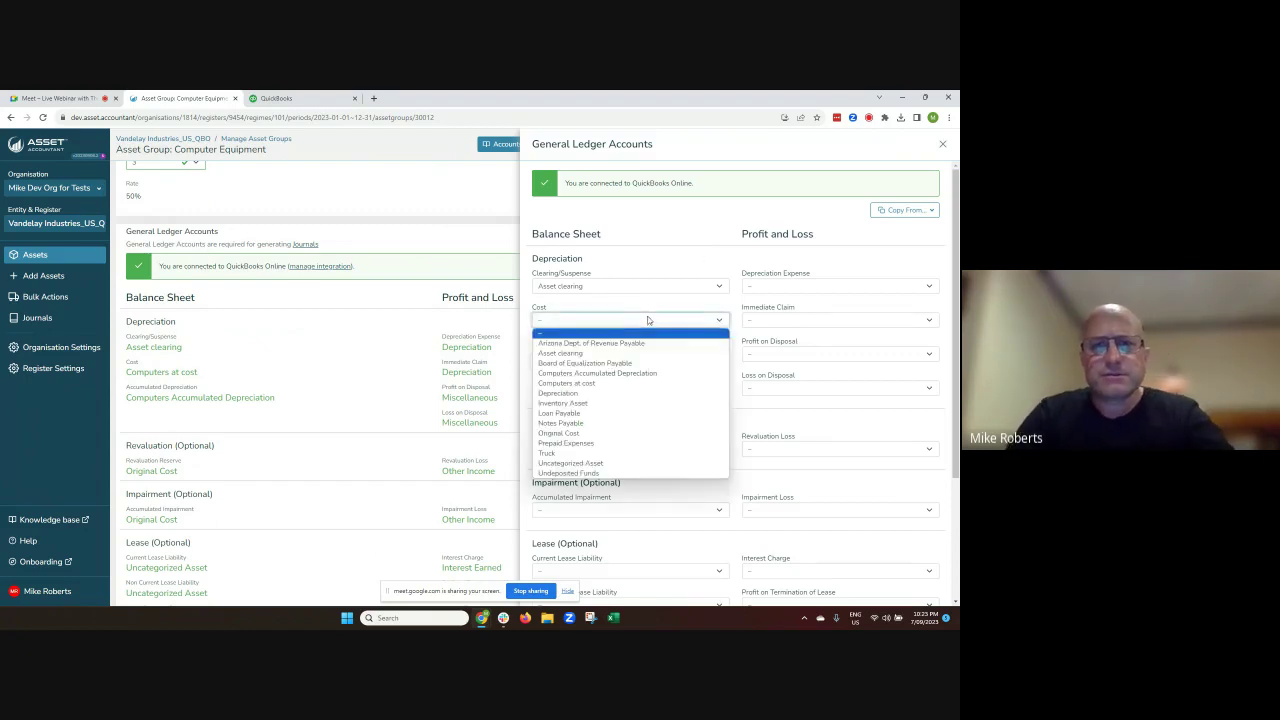
{"action": "left_click", "coordinate": [648, 319]}
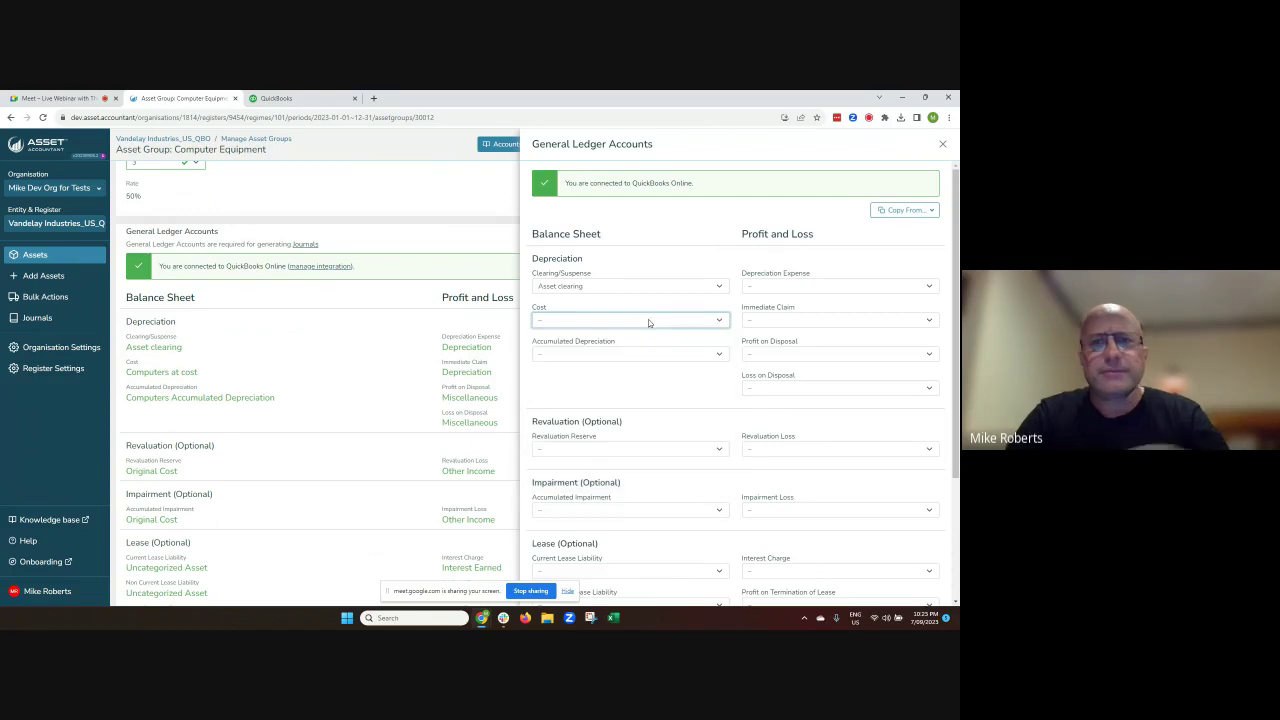
{"action": "left_click", "coordinate": [942, 143]}
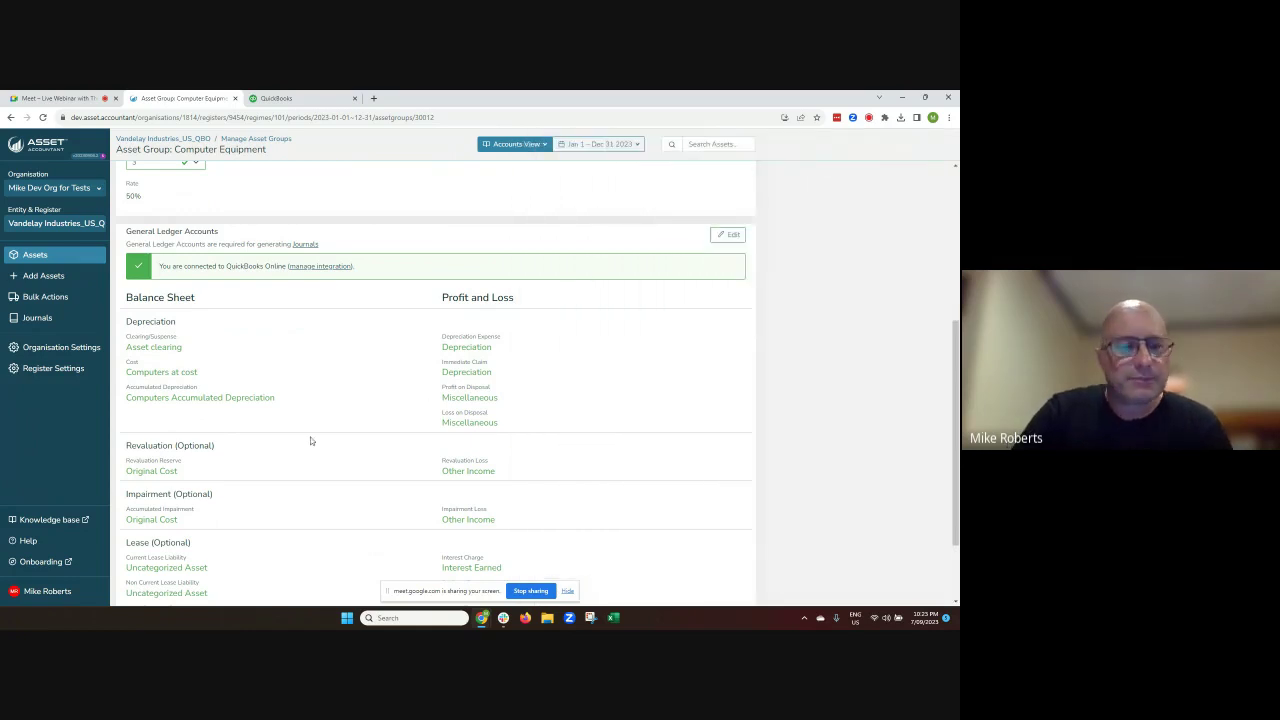
- Finish reviewing the Computer Equipment group's settings and open the QuickBooks Online source for adding assets
{"action": "scroll", "coordinate": [310, 441], "scroll_direction": "down", "scroll_amount": 1}
{"action": "scroll", "coordinate": [310, 441], "scroll_direction": "up", "scroll_amount": 4}
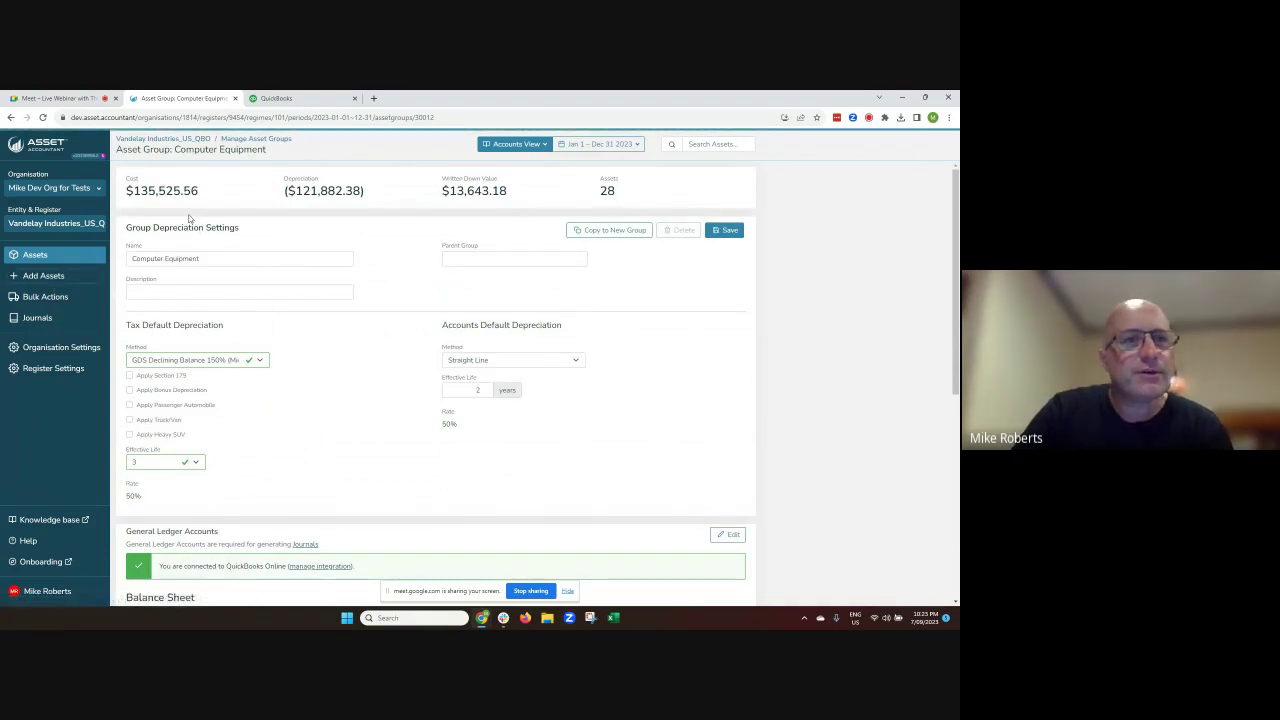
{"action": "left_click", "coordinate": [70, 286]}
{"action": "left_click", "coordinate": [560, 401]}
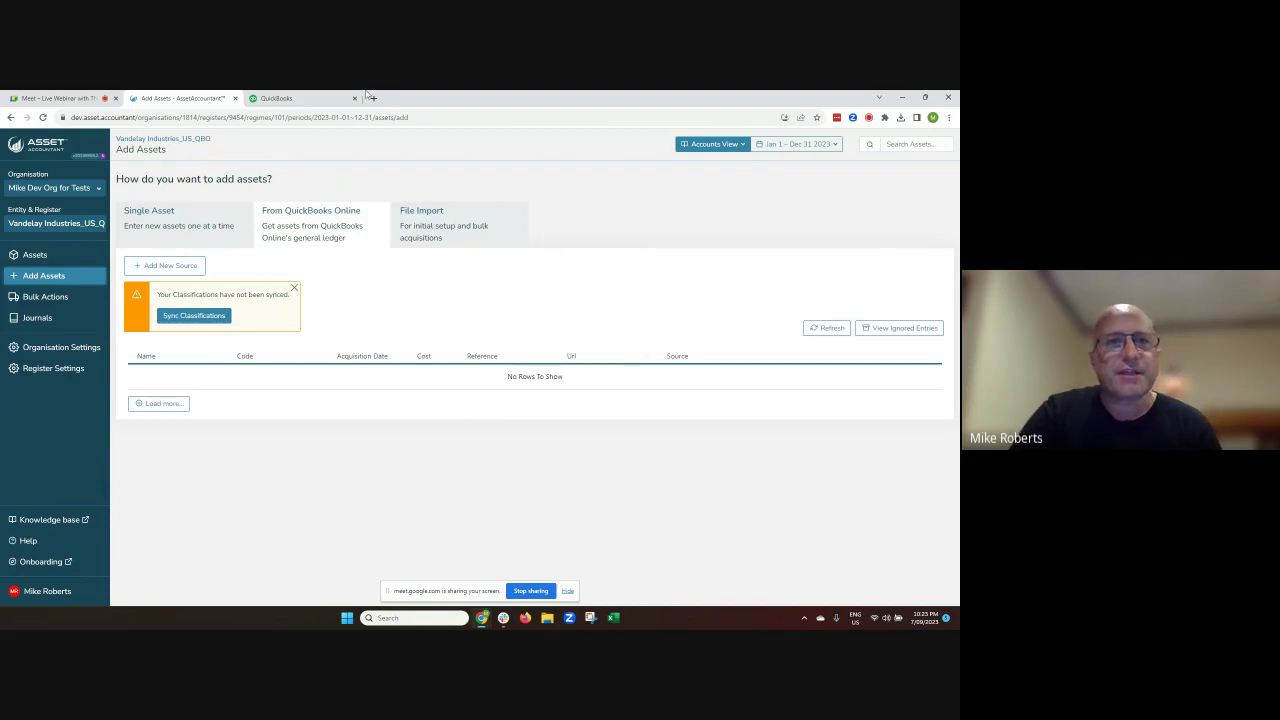
- Switch to QuickBooks and start a new expense with Cal Telephone as the payee
{"action": "left_click", "coordinate": [276, 98]}
{"action": "left_click", "coordinate": [55, 170]}
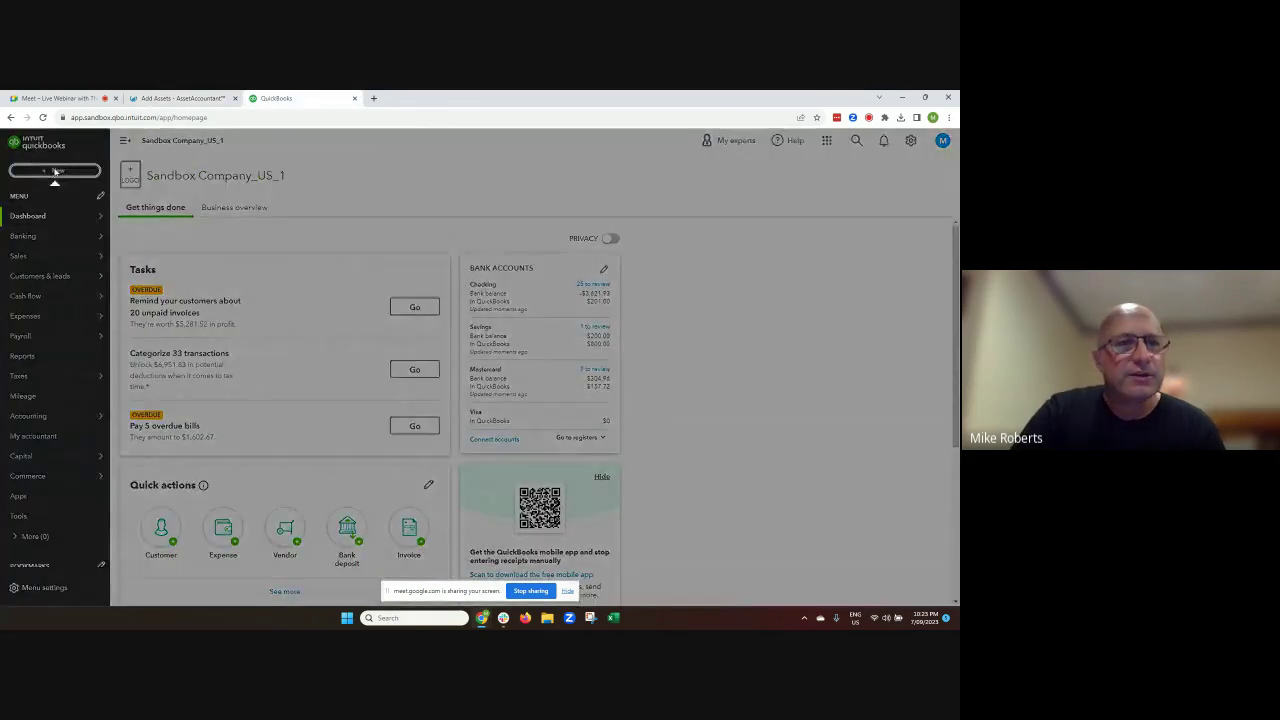
{"action": "left_click", "coordinate": [115, 224]}
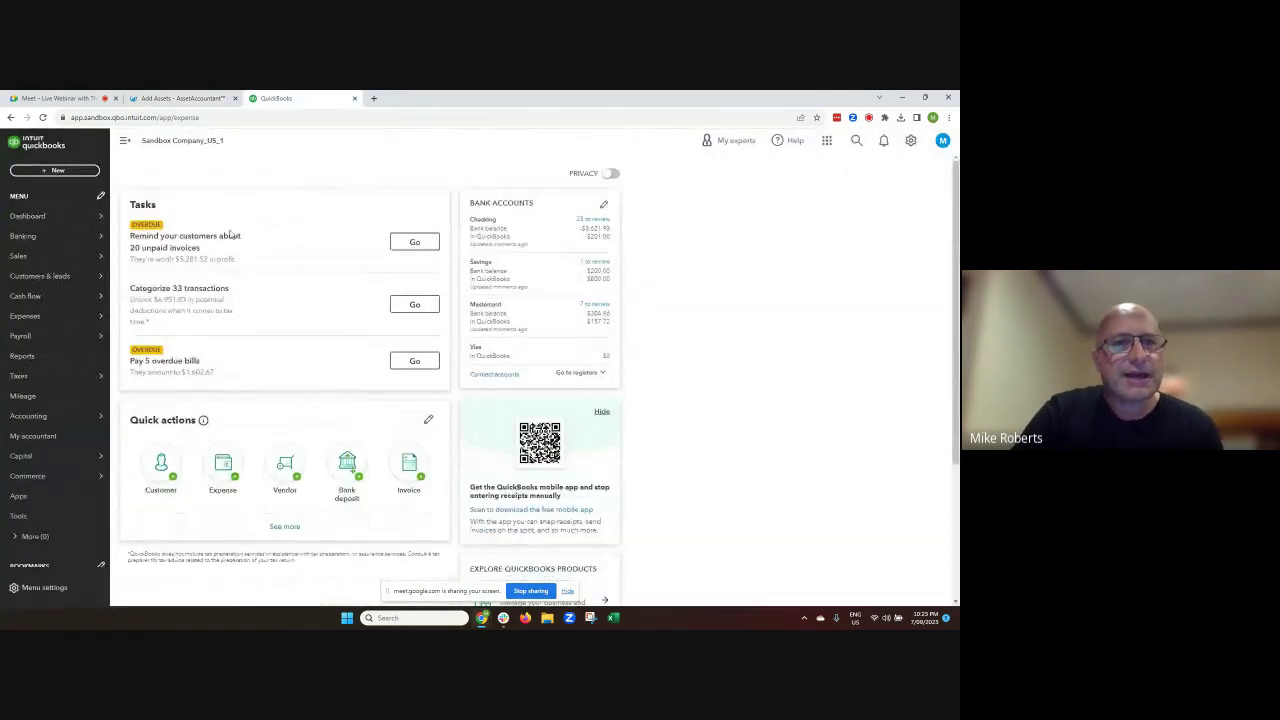
{"action": "left_click", "coordinate": [55, 171]}
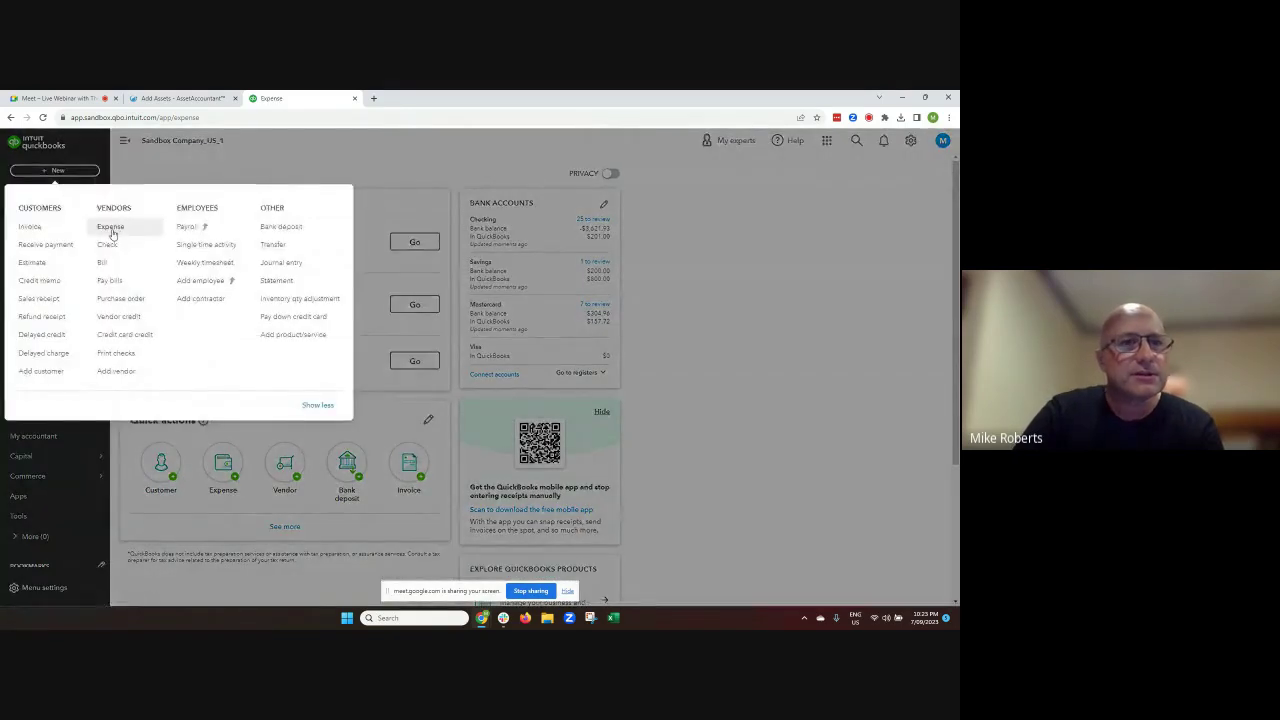
{"action": "left_click", "coordinate": [112, 228]}
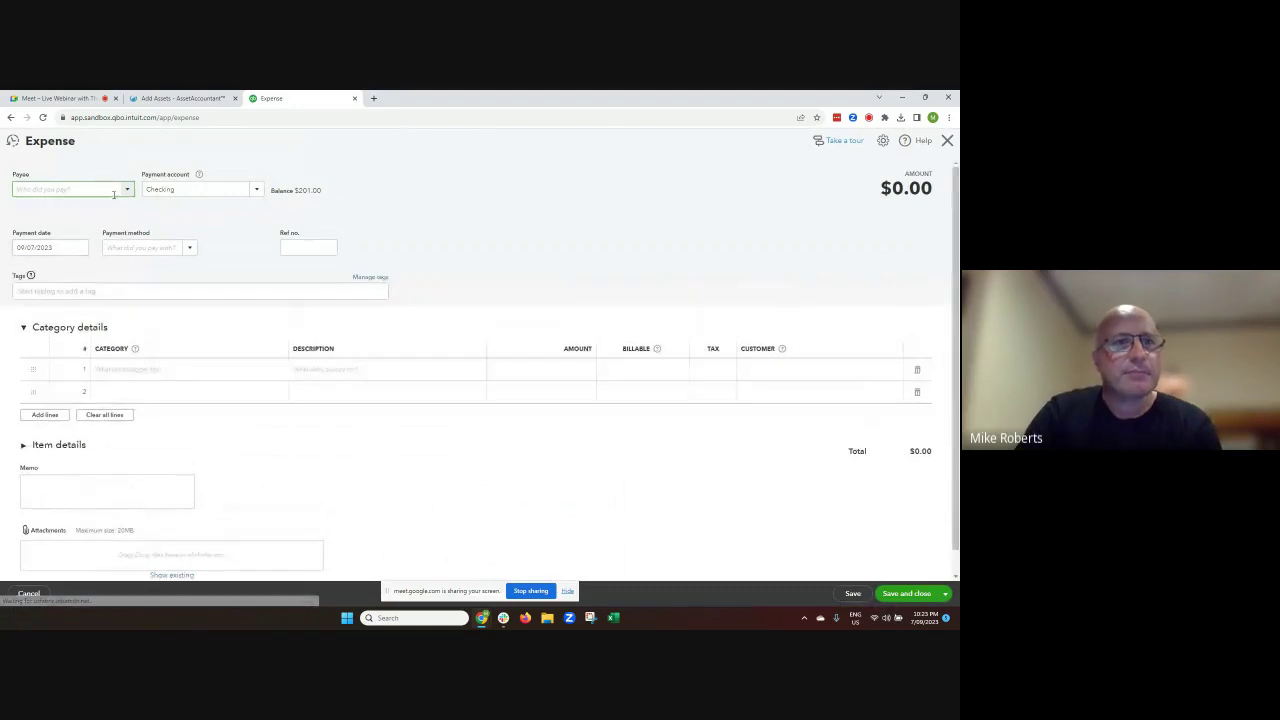
{"action": "left_click", "coordinate": [126, 191]}
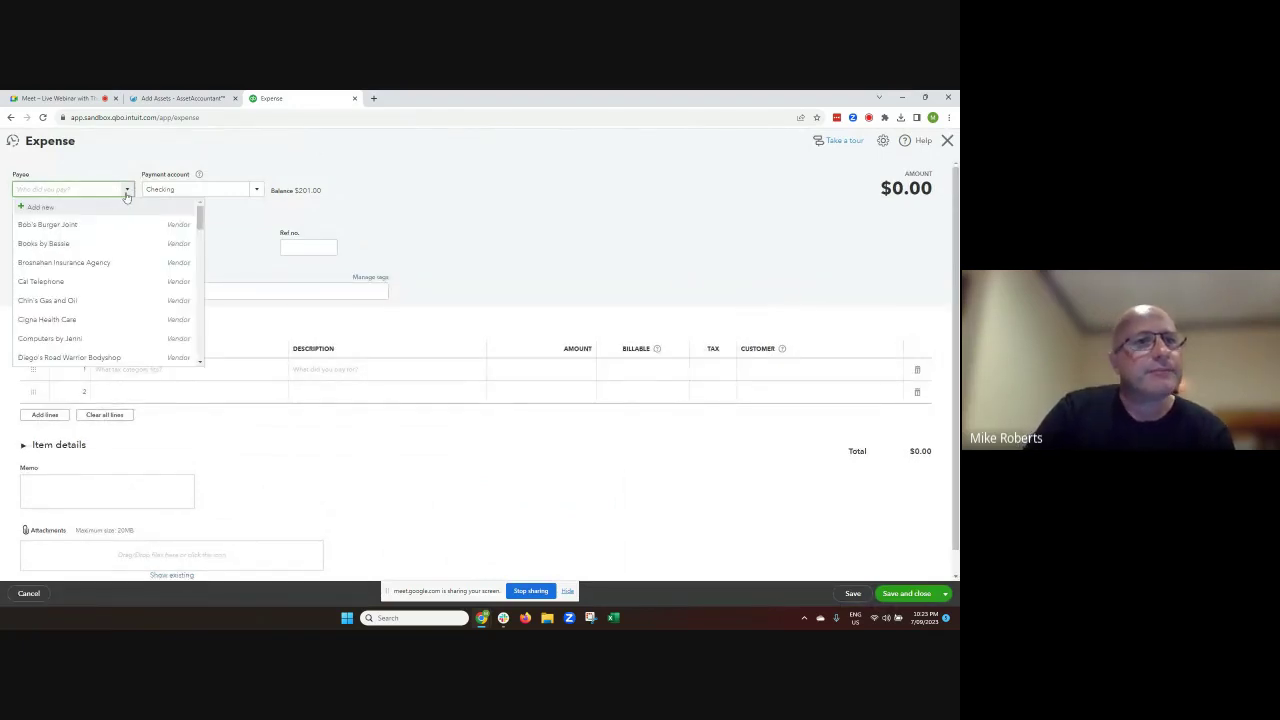
{"action": "left_click", "coordinate": [63, 282]}
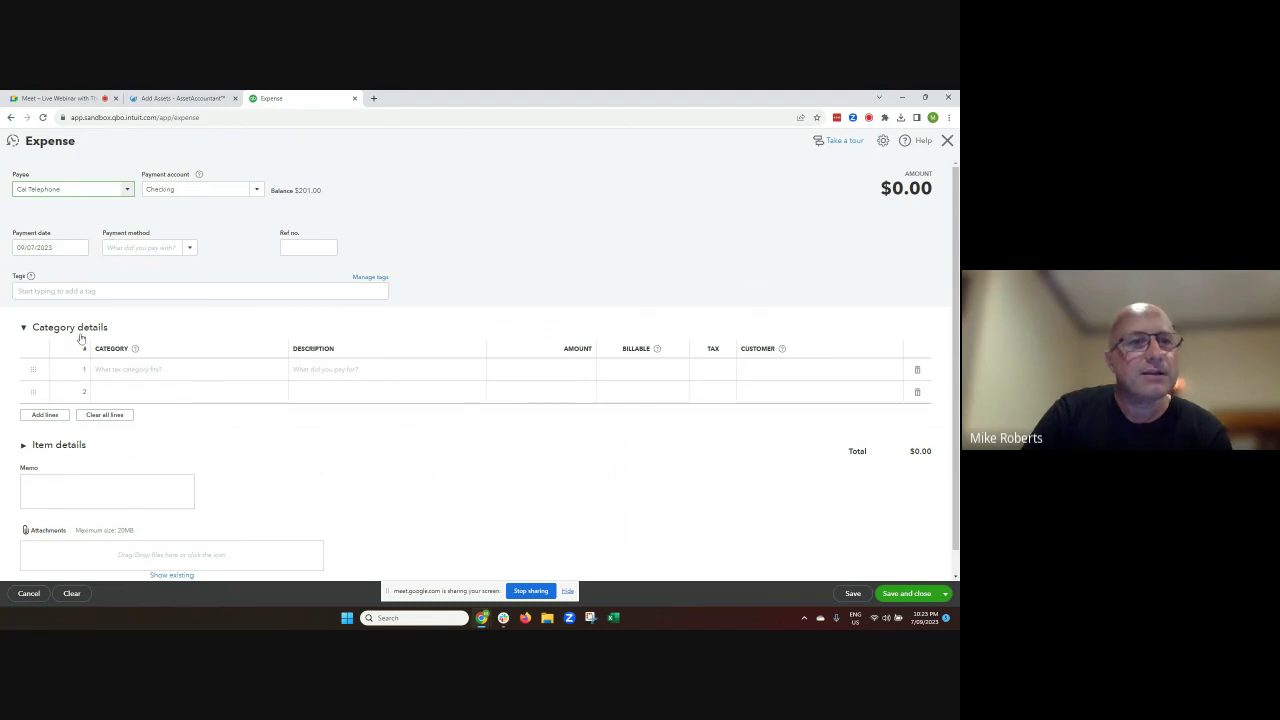
- Fill the first expense line with category Asset clearing, a description naming the employee's new laptop and amount 5000, and save the expense
{"action": "left_click", "coordinate": [136, 371]}
{"action": "type", "text": "t c"}
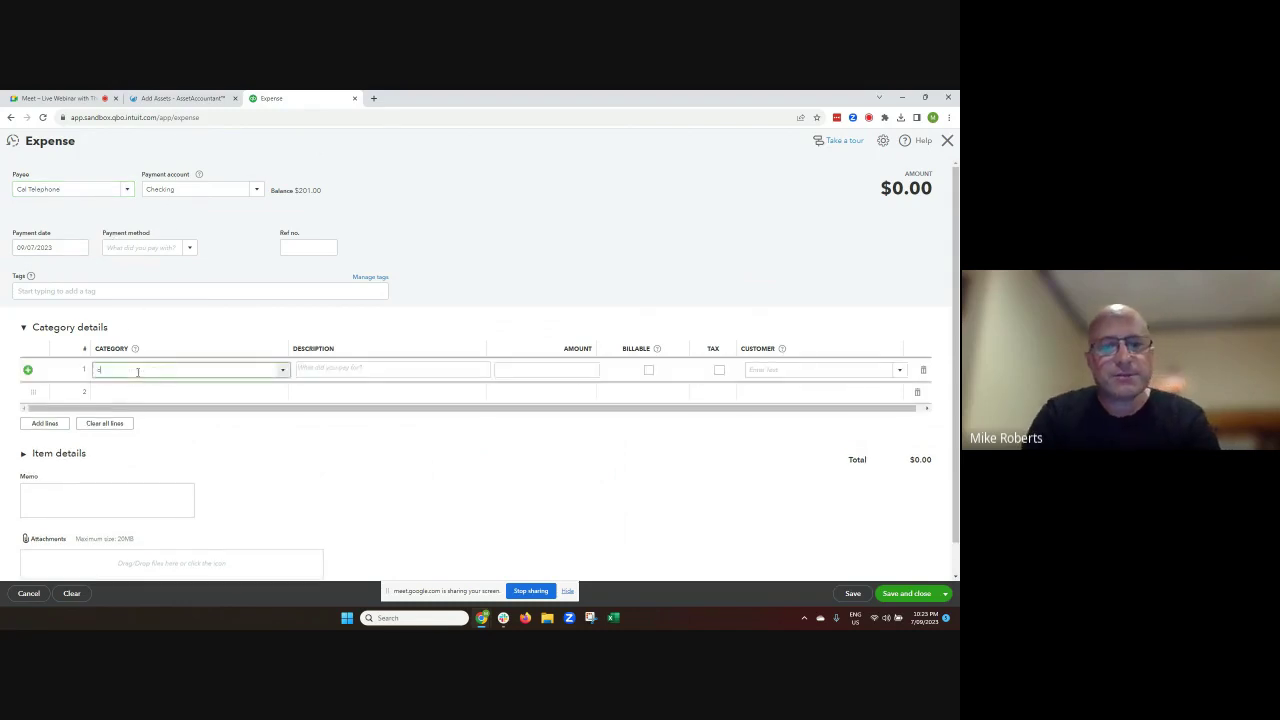
{"action": "type", "text": "lear"}
{"action": "left_click", "coordinate": [129, 396]}
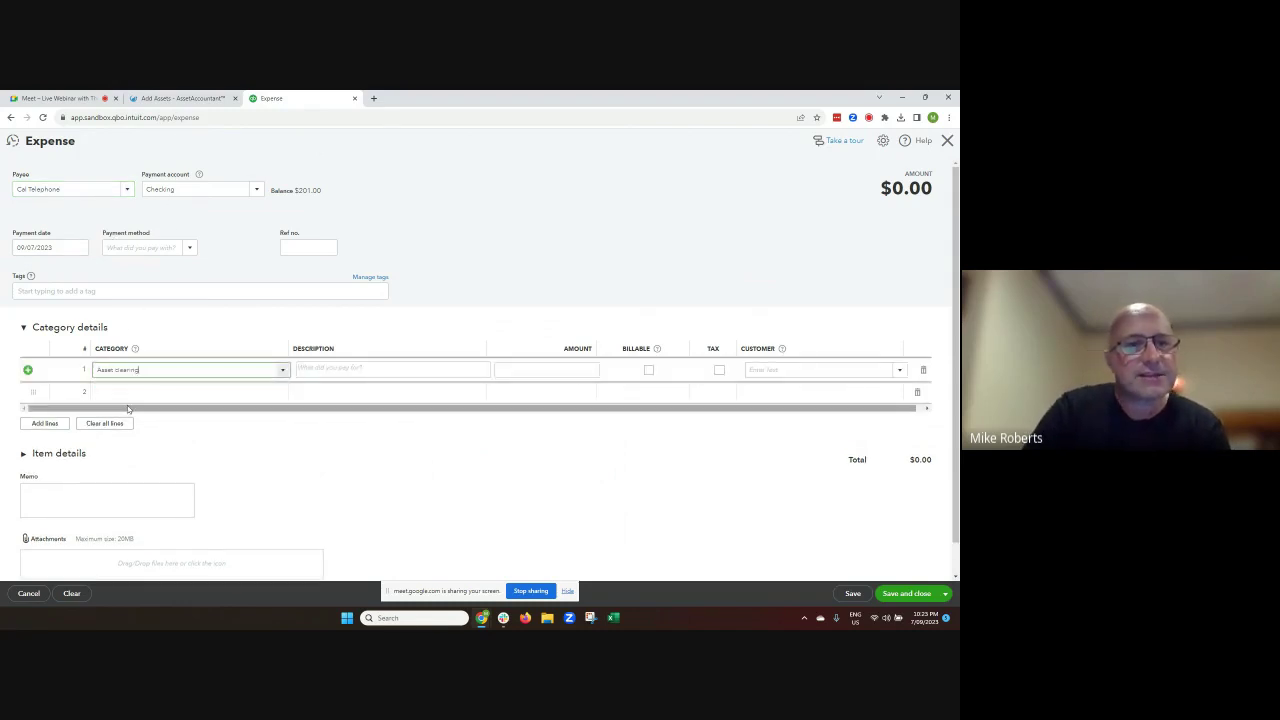
{"action": "left_click", "coordinate": [328, 369]}
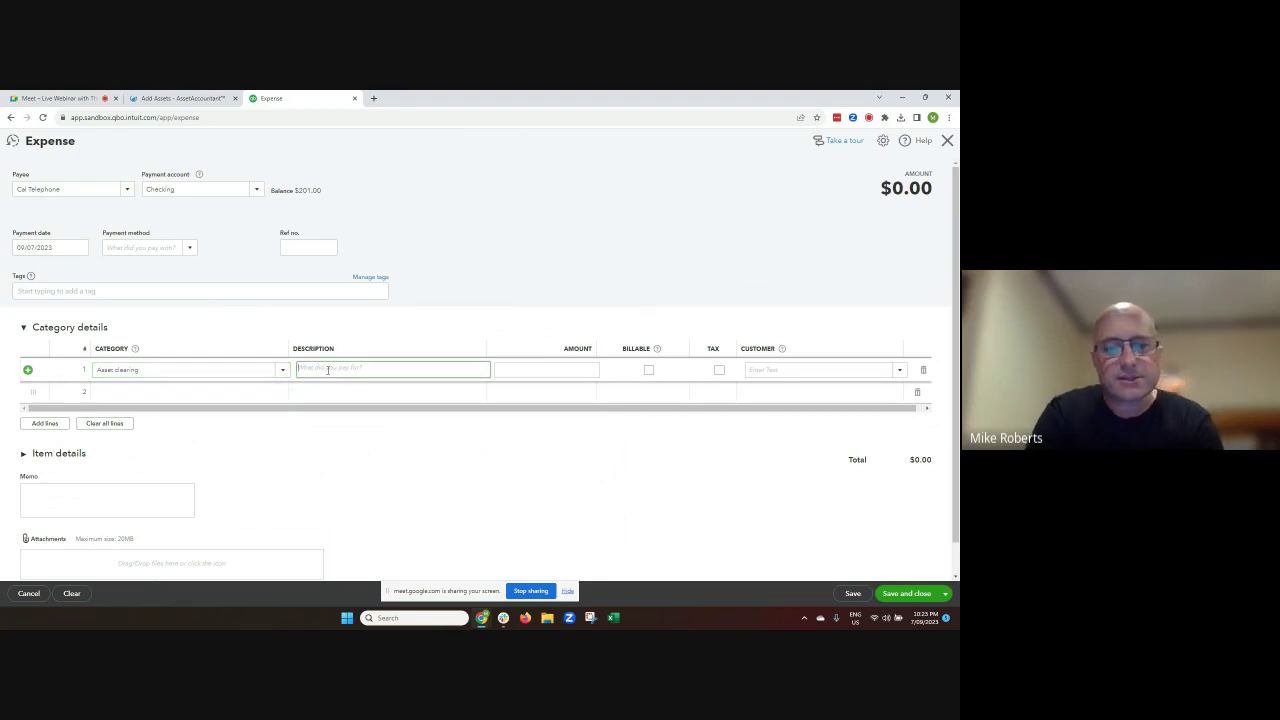
{"action": "type", "text": "Brandon new laptop"}
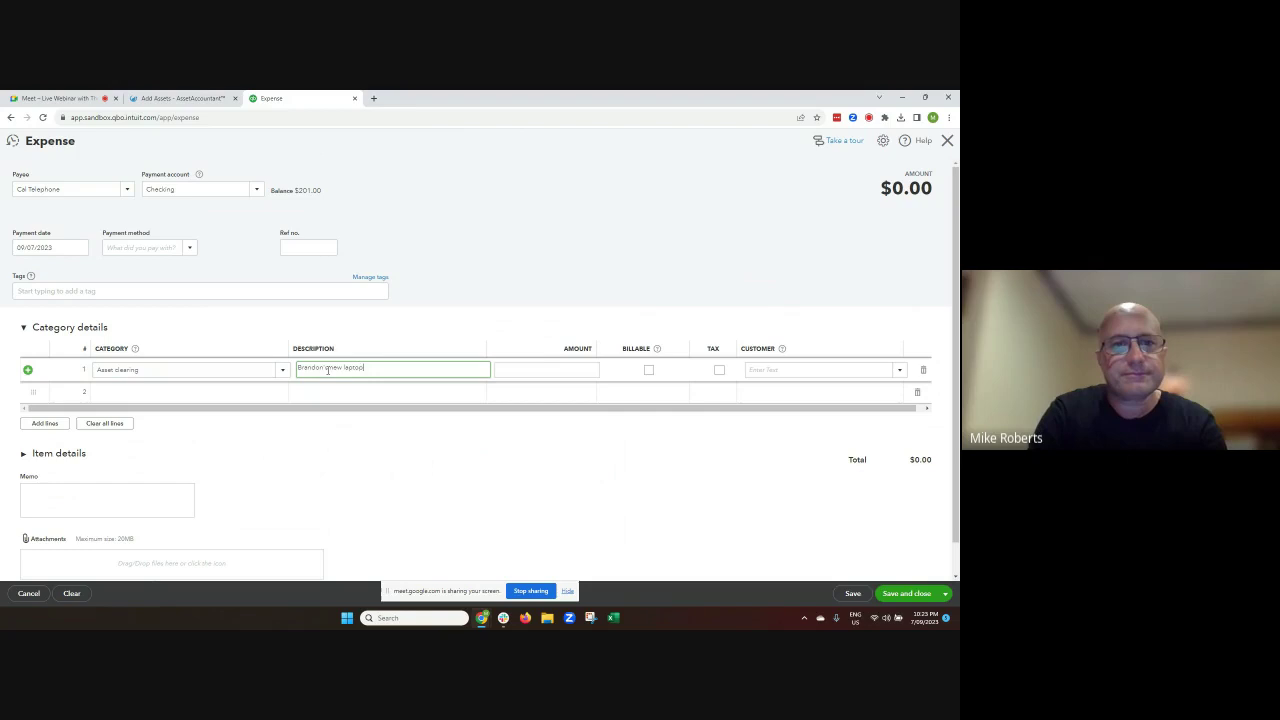
{"action": "key", "text": "Tab"}
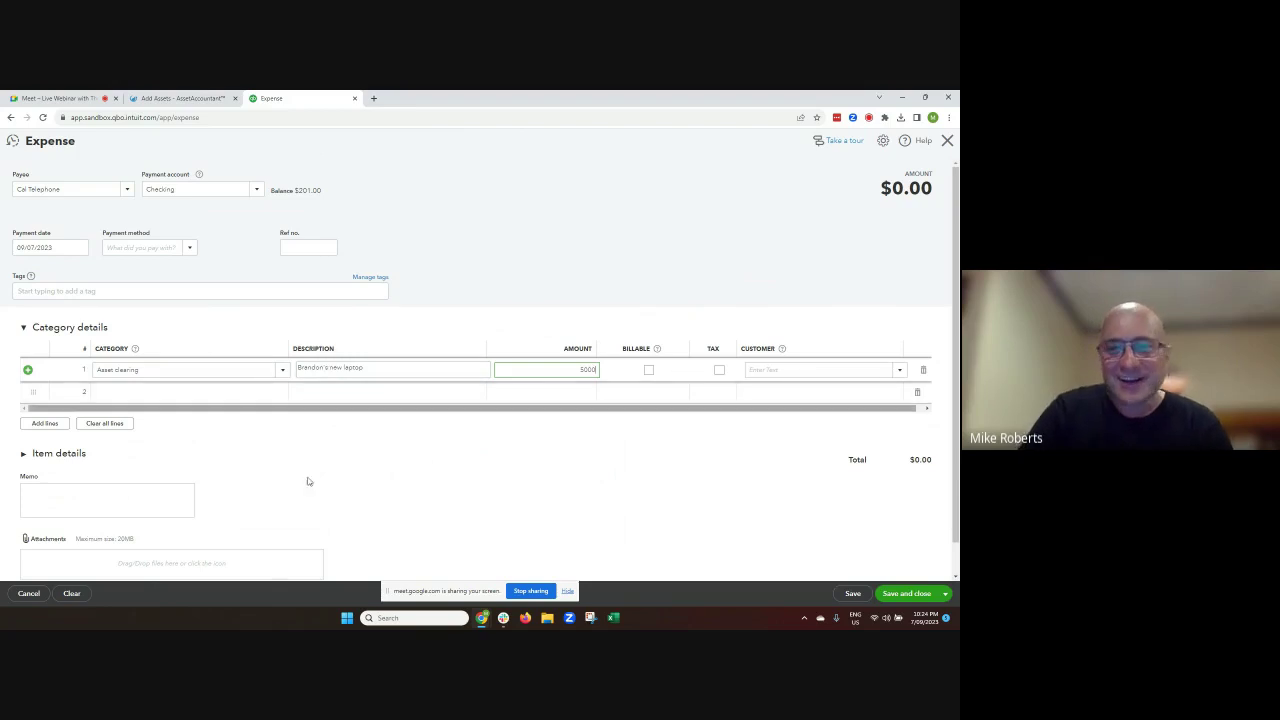
{"action": "scroll", "coordinate": [737, 520], "scroll_direction": "down", "scroll_amount": 1}
{"action": "scroll", "coordinate": [620, 497], "scroll_direction": "up", "scroll_amount": 1}
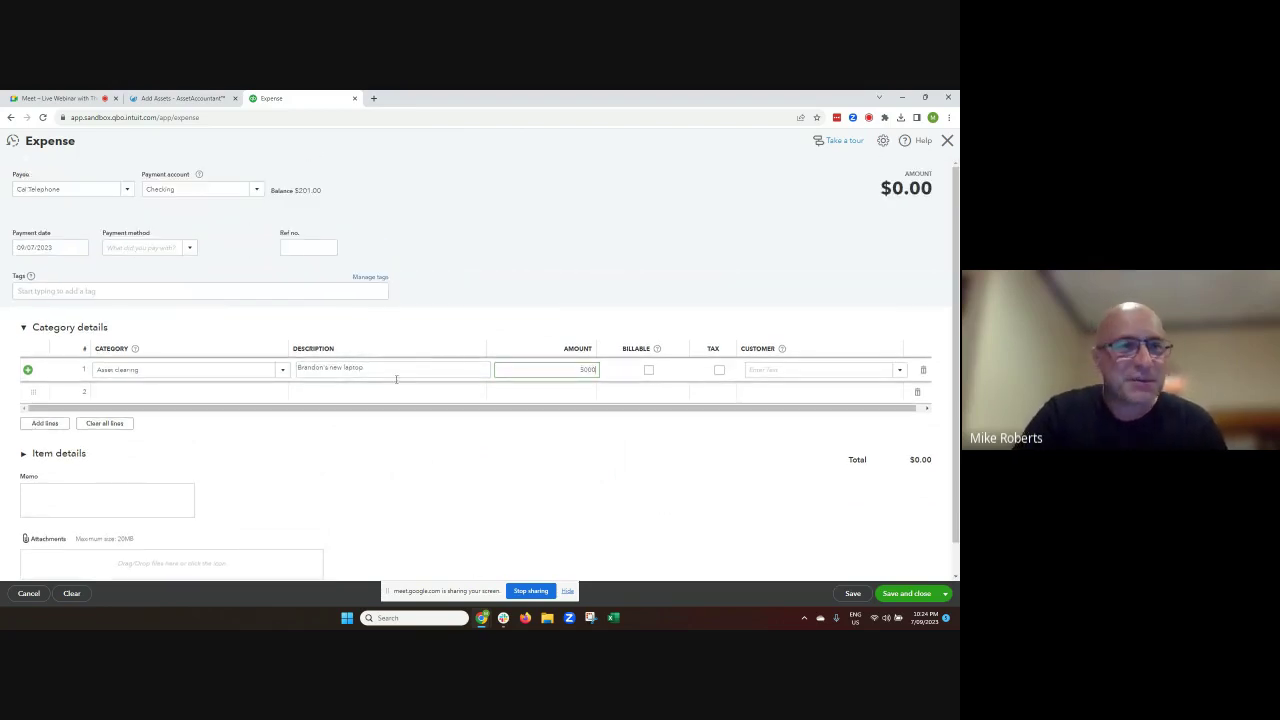
{"action": "left_click", "coordinate": [853, 593]}
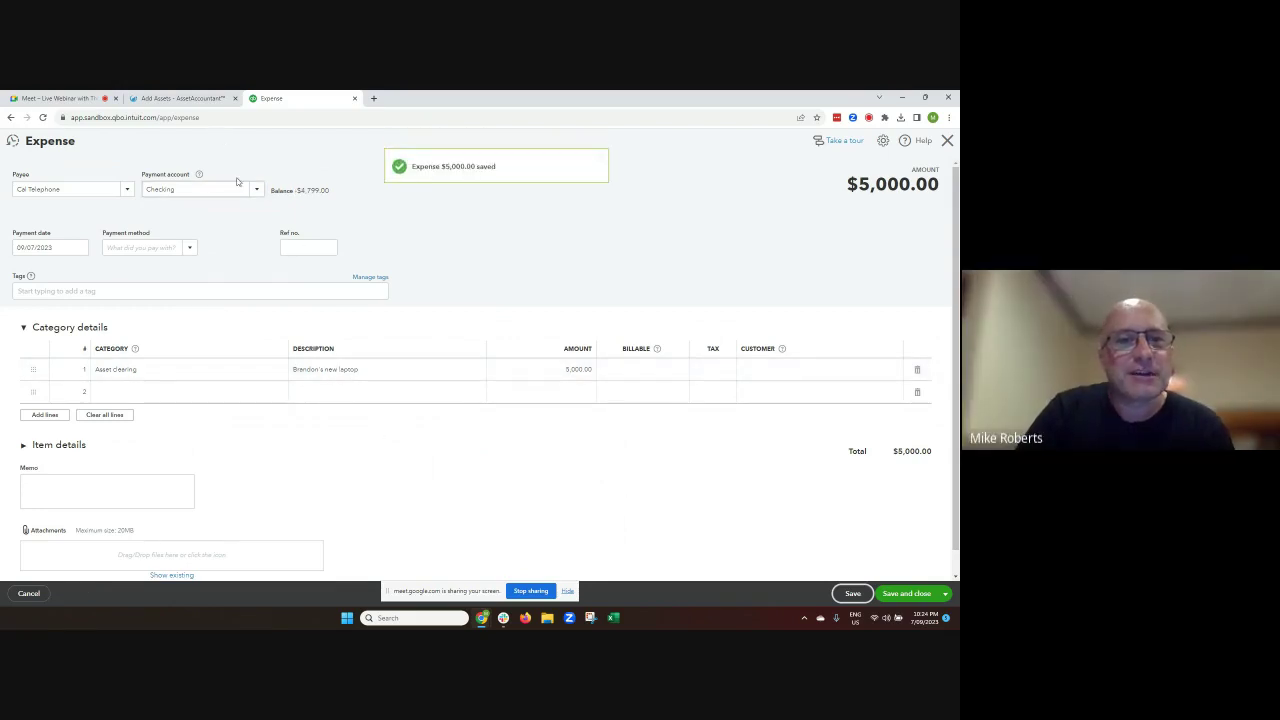
- Switch back to AssetAccountant, refresh the QuickBooks entries, and start adding the new laptop as an asset in the Computer Equipment group
{"action": "left_click", "coordinate": [180, 98]}
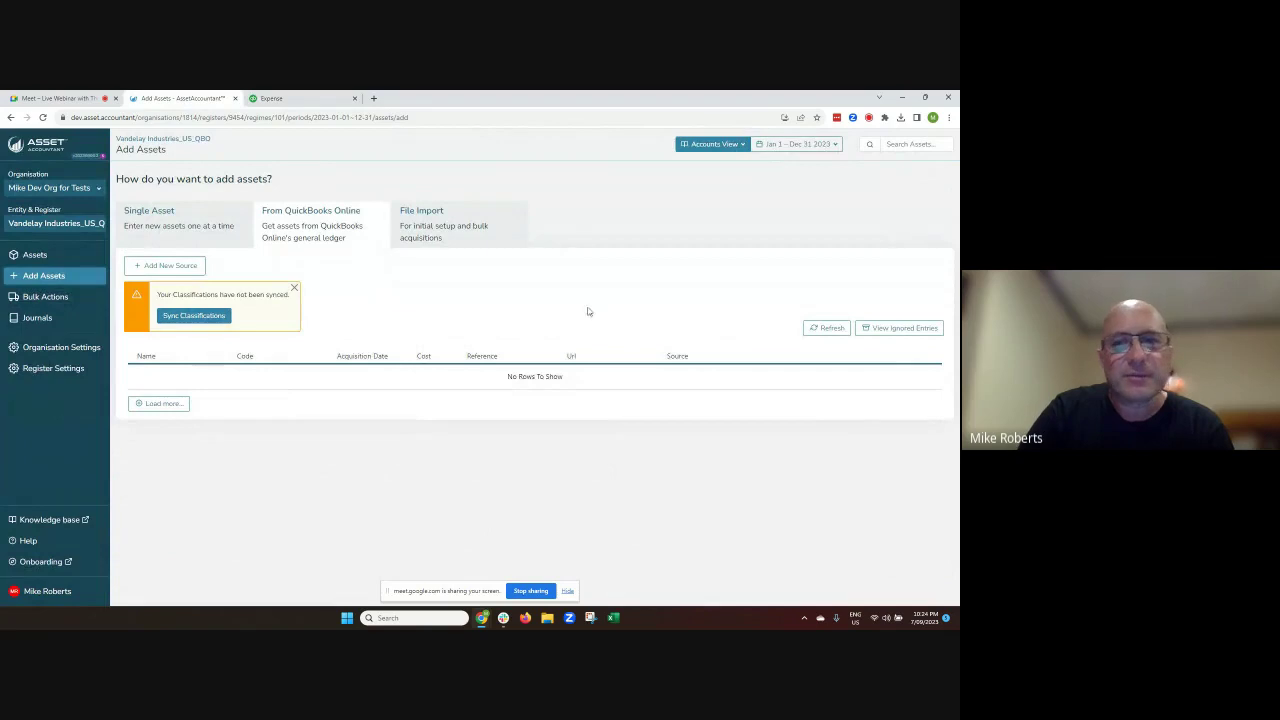
{"action": "left_click", "coordinate": [838, 327]}
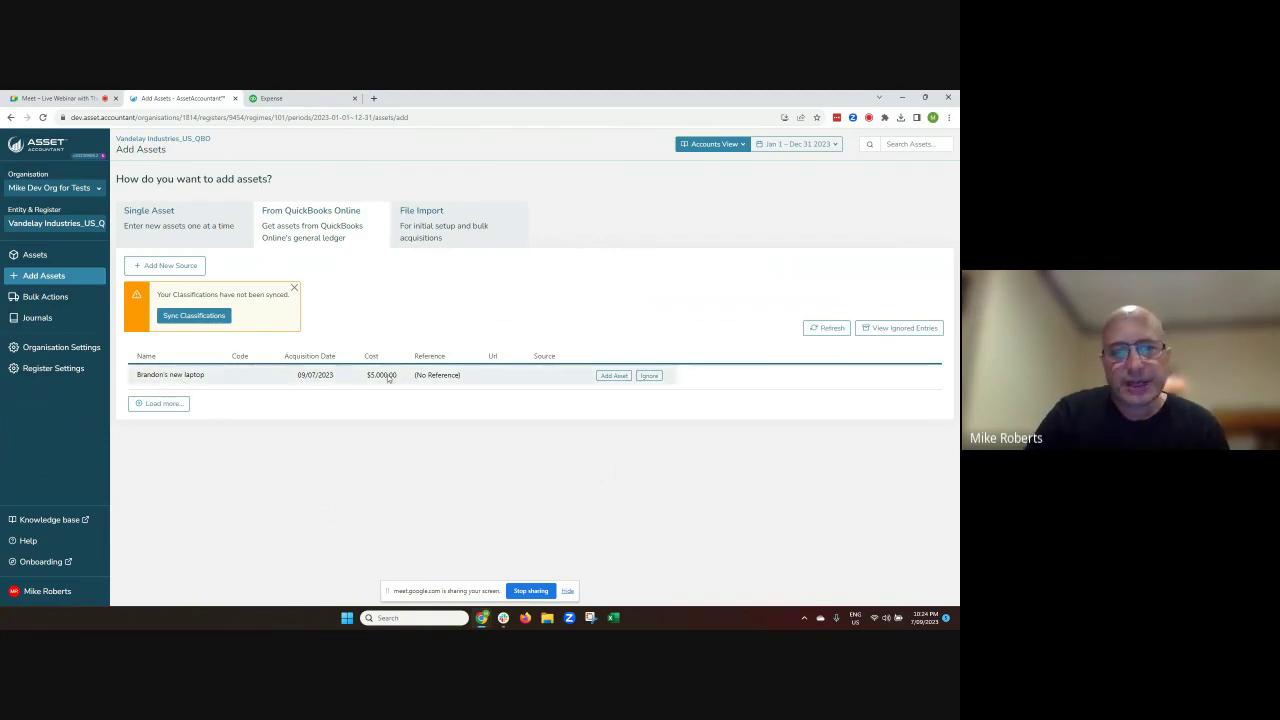
{"action": "left_click", "coordinate": [614, 375]}
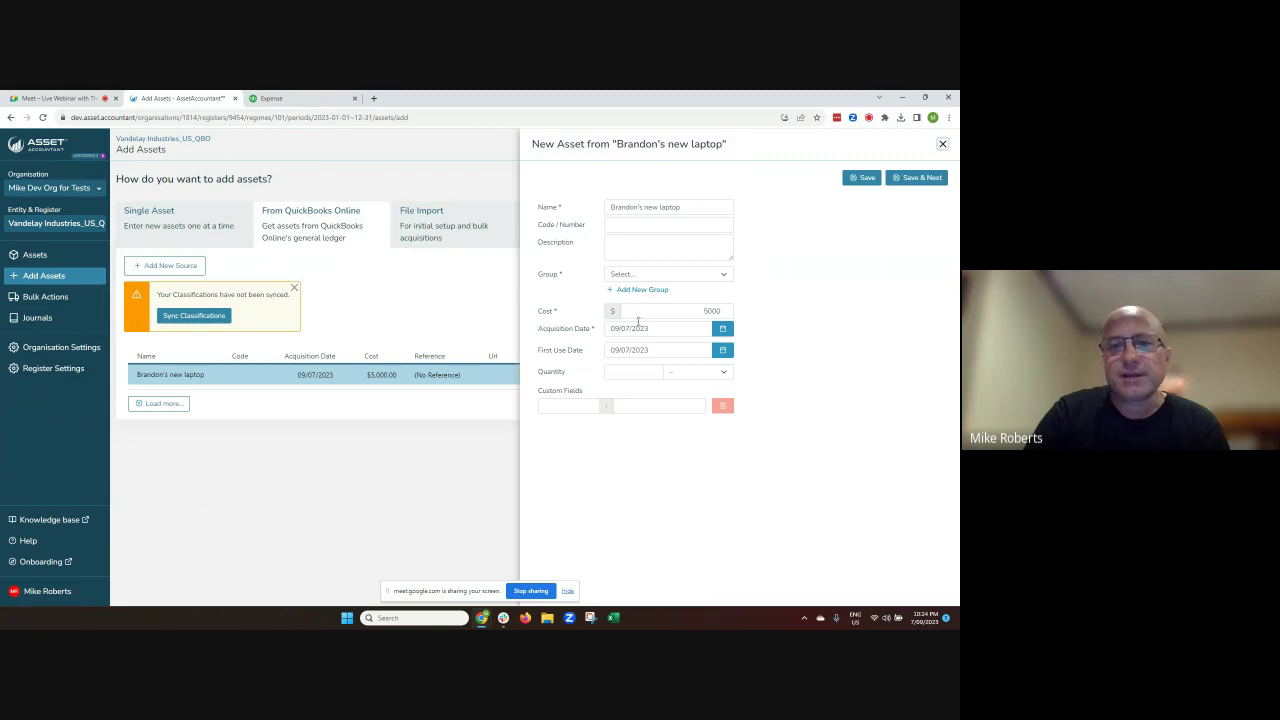
{"action": "left_click", "coordinate": [646, 276]}
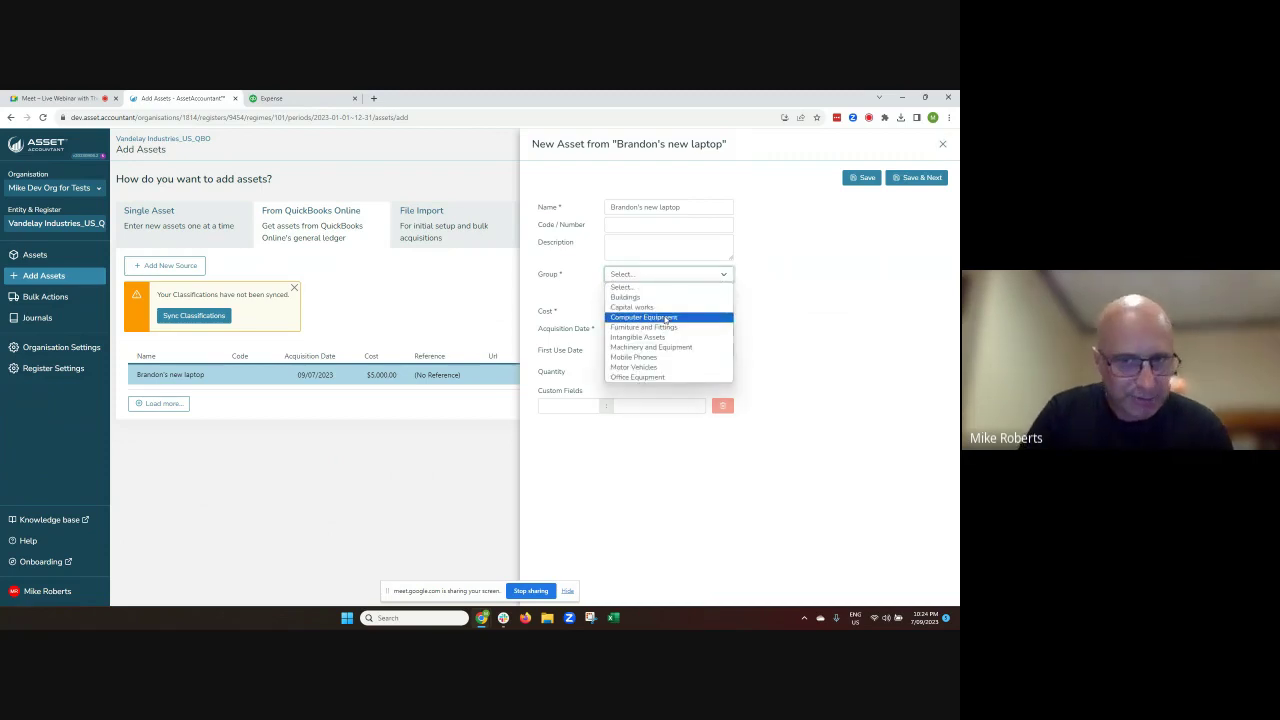
{"action": "left_click", "coordinate": [665, 318]}
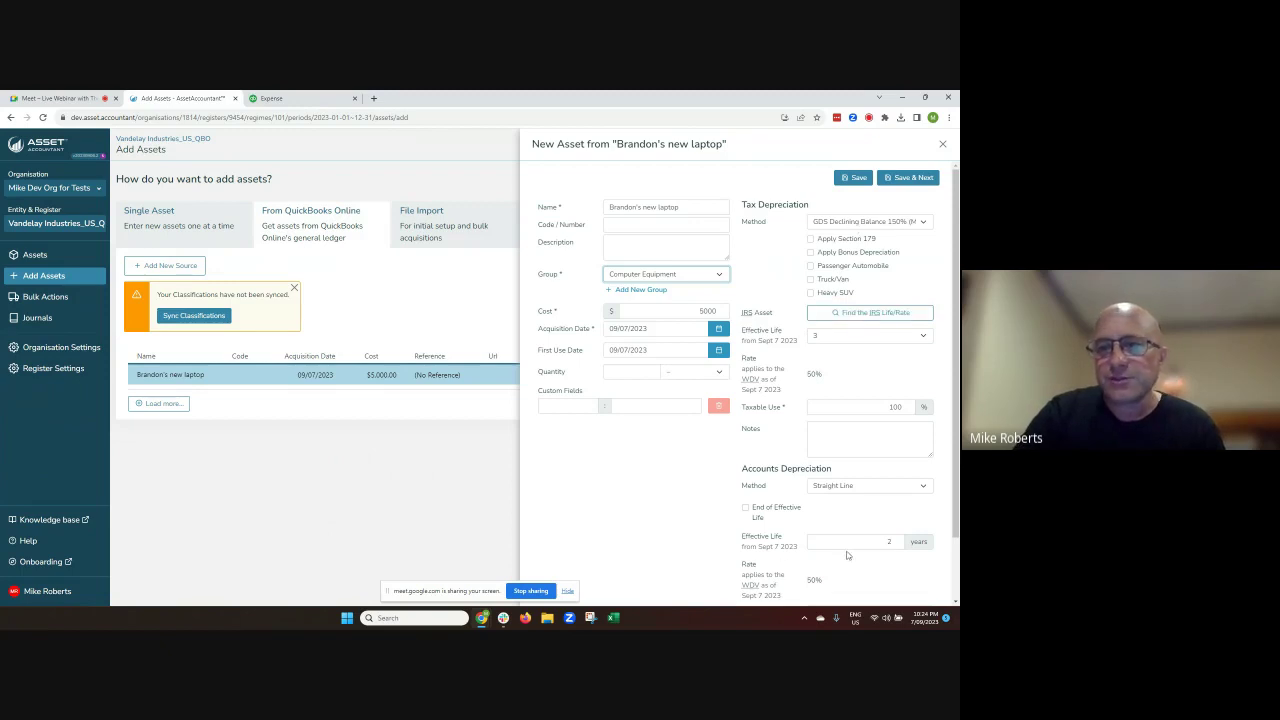
- Examine the tax depreciation methods available for the laptop and search the IRS life and rate finder for "computer"
{"action": "left_click", "coordinate": [826, 222]}
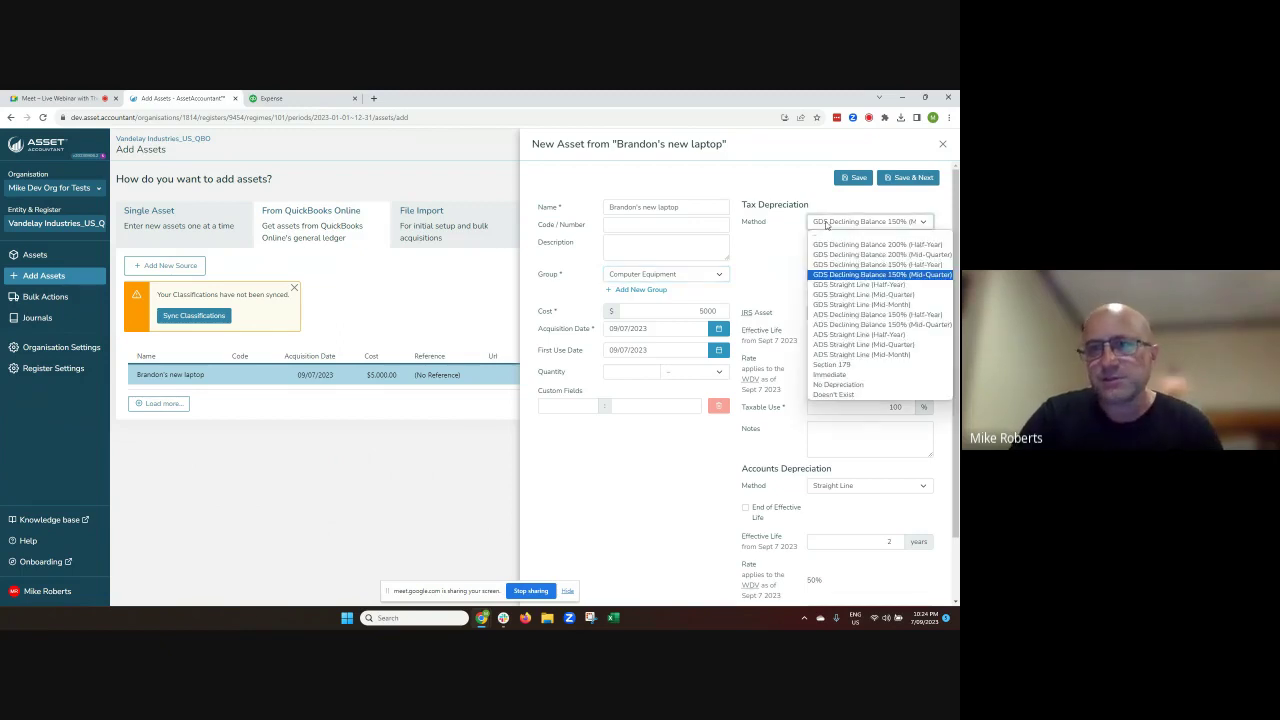
{"action": "left_click", "coordinate": [830, 221]}
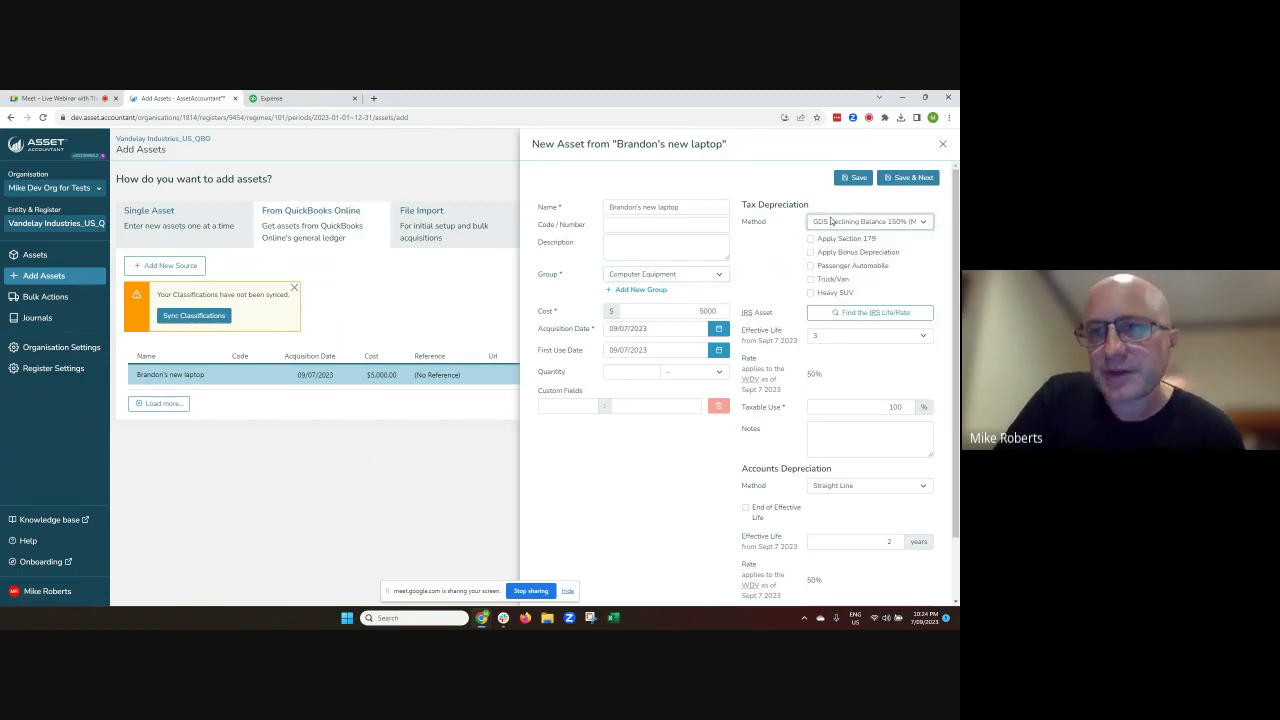
{"action": "left_click", "coordinate": [845, 312]}
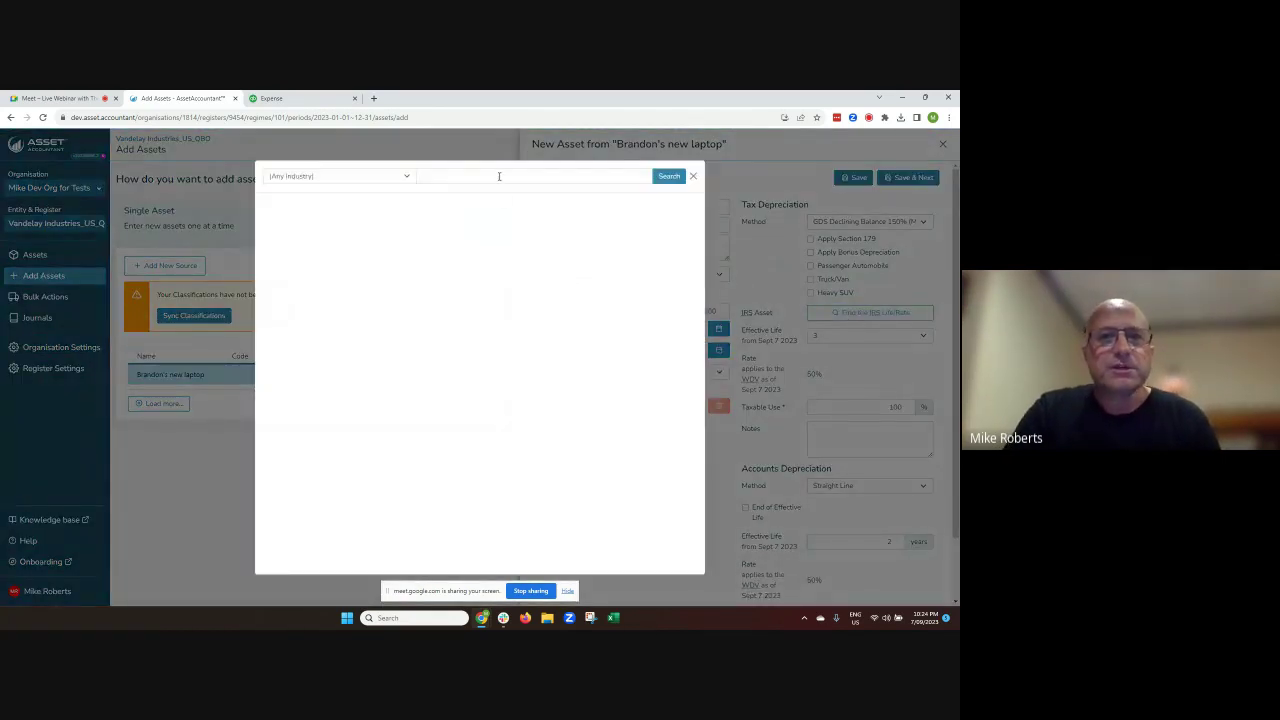
{"action": "left_click", "coordinate": [499, 175]}
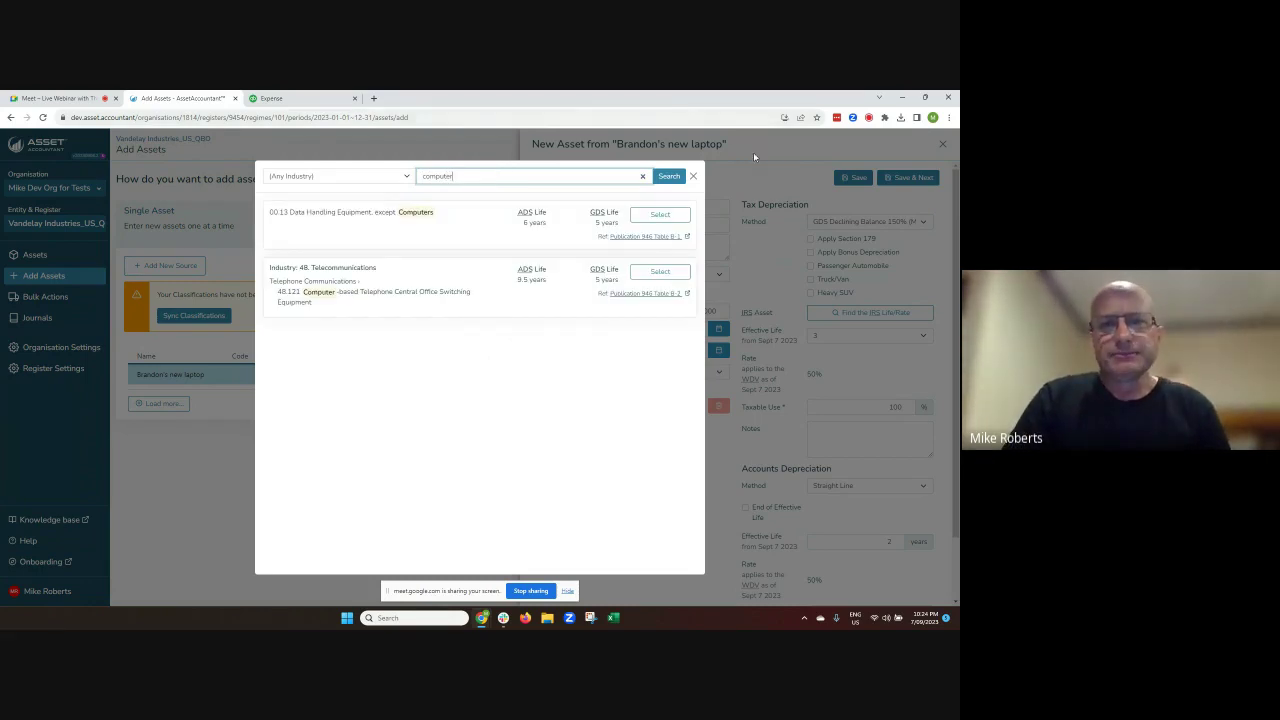
{"action": "left_click", "coordinate": [693, 177]}
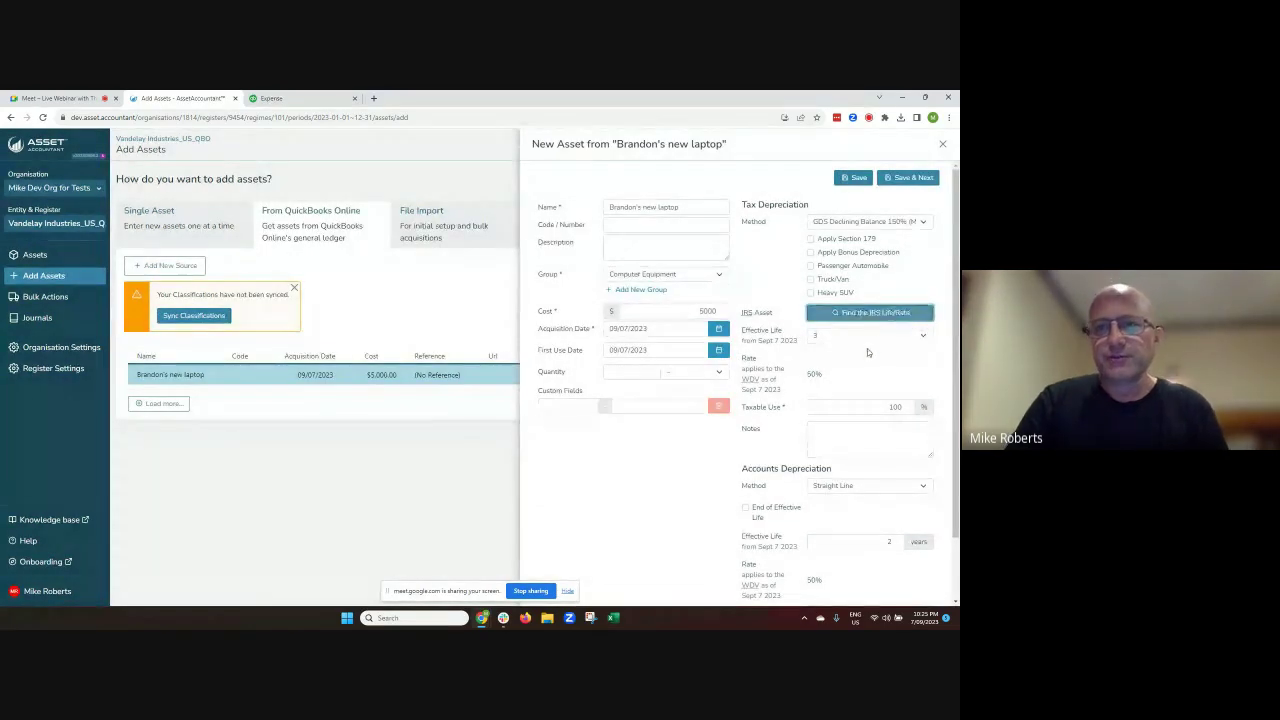
- Check the laptop's accounts depreciation method and effective life, and save the new asset
{"action": "scroll", "coordinate": [867, 350], "scroll_direction": "down", "scroll_amount": 1}
{"action": "double_click", "coordinate": [891, 469]}
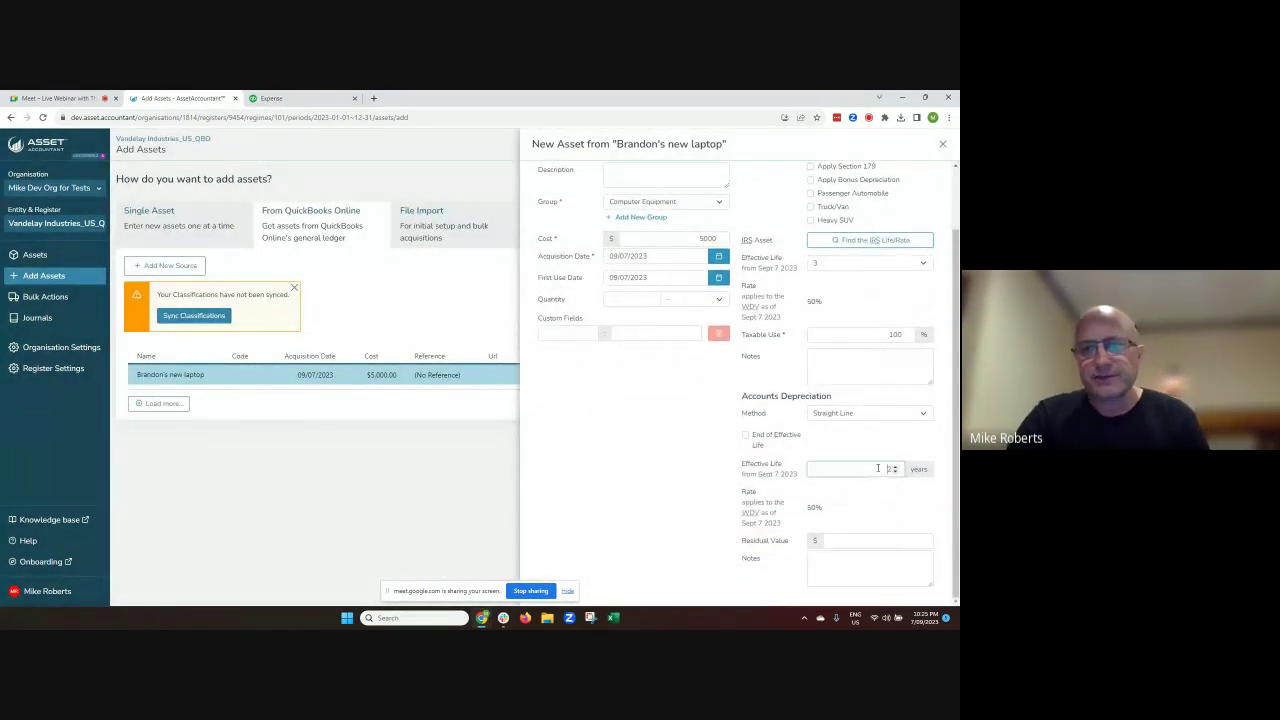
{"action": "left_click", "coordinate": [830, 418]}
{"action": "left_click", "coordinate": [632, 402]}
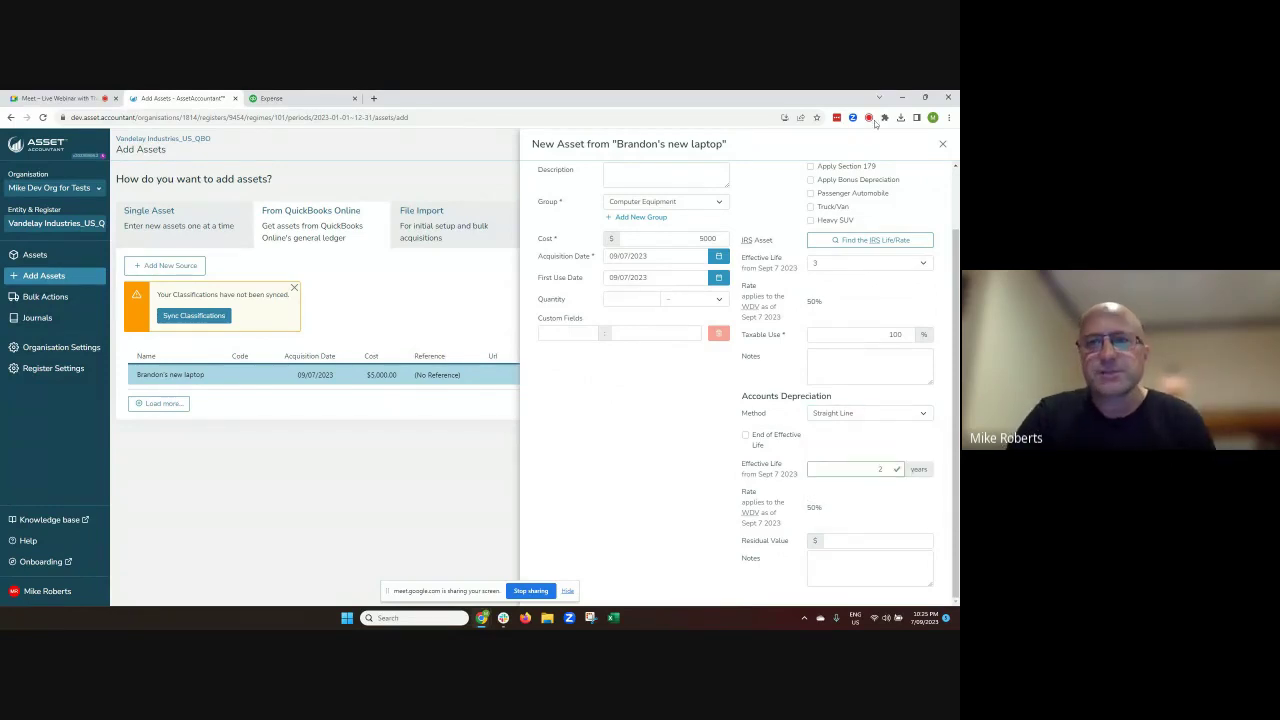
{"action": "scroll", "coordinate": [852, 302], "scroll_direction": "up", "scroll_amount": 2}
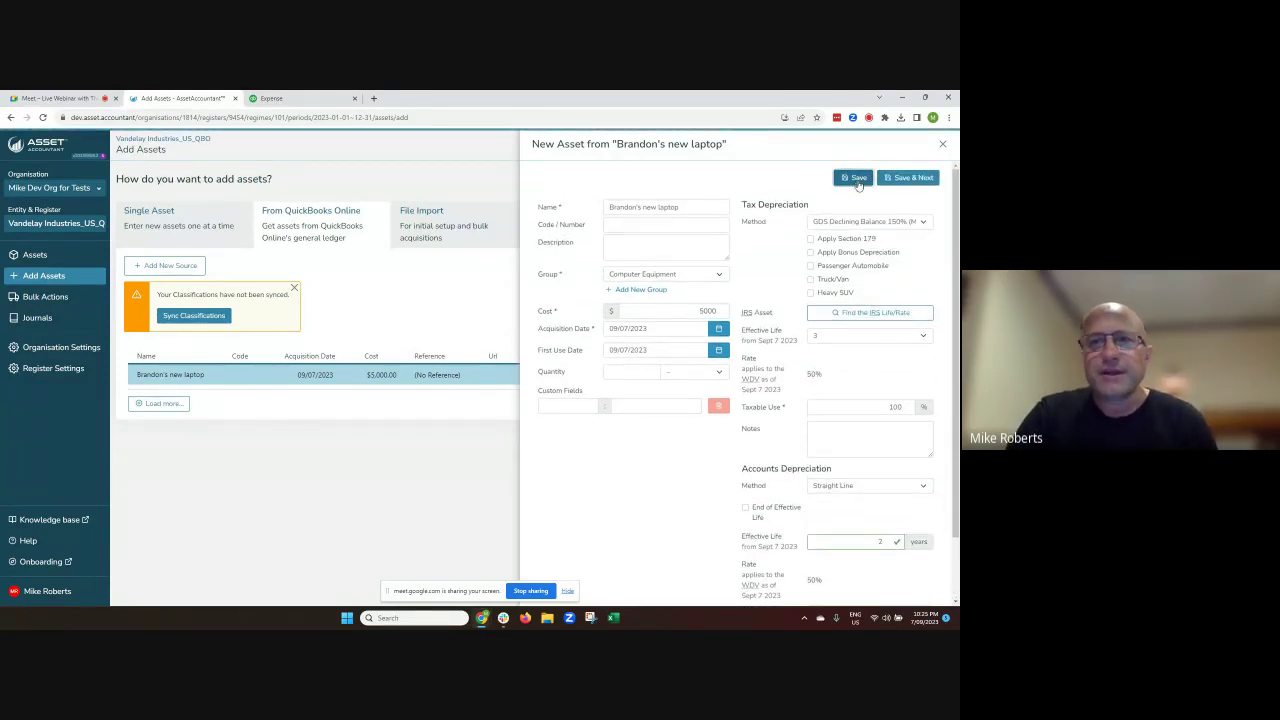
{"action": "left_click", "coordinate": [856, 178]}
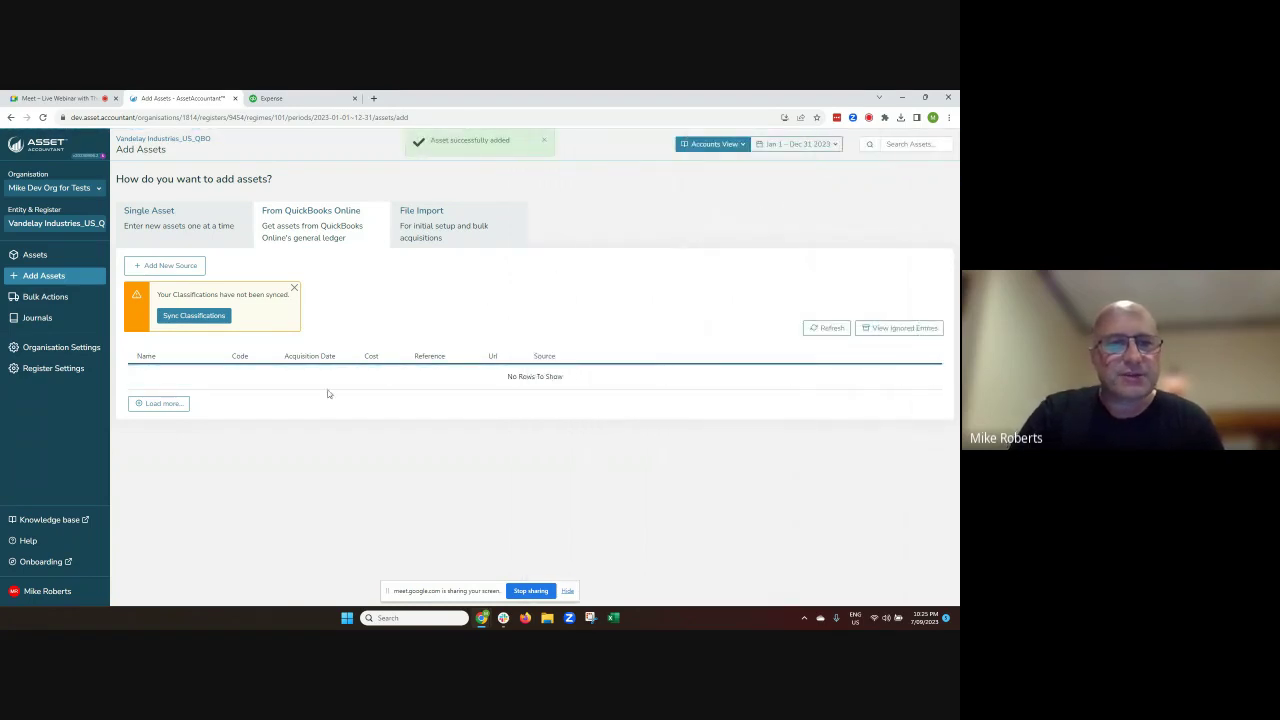
- Expand the Computer Equipment group in the asset register and look for the newly added laptop among its assets
{"action": "left_click", "coordinate": [46, 259]}
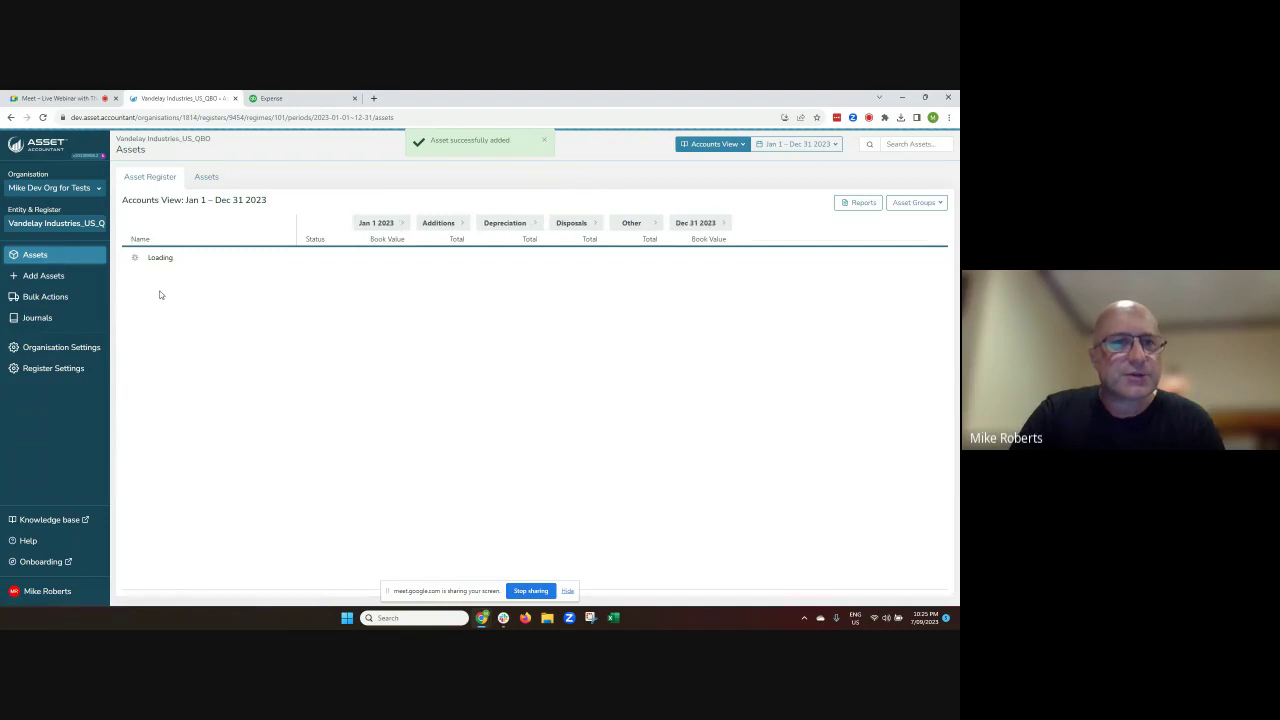
{"action": "left_click", "coordinate": [135, 298]}
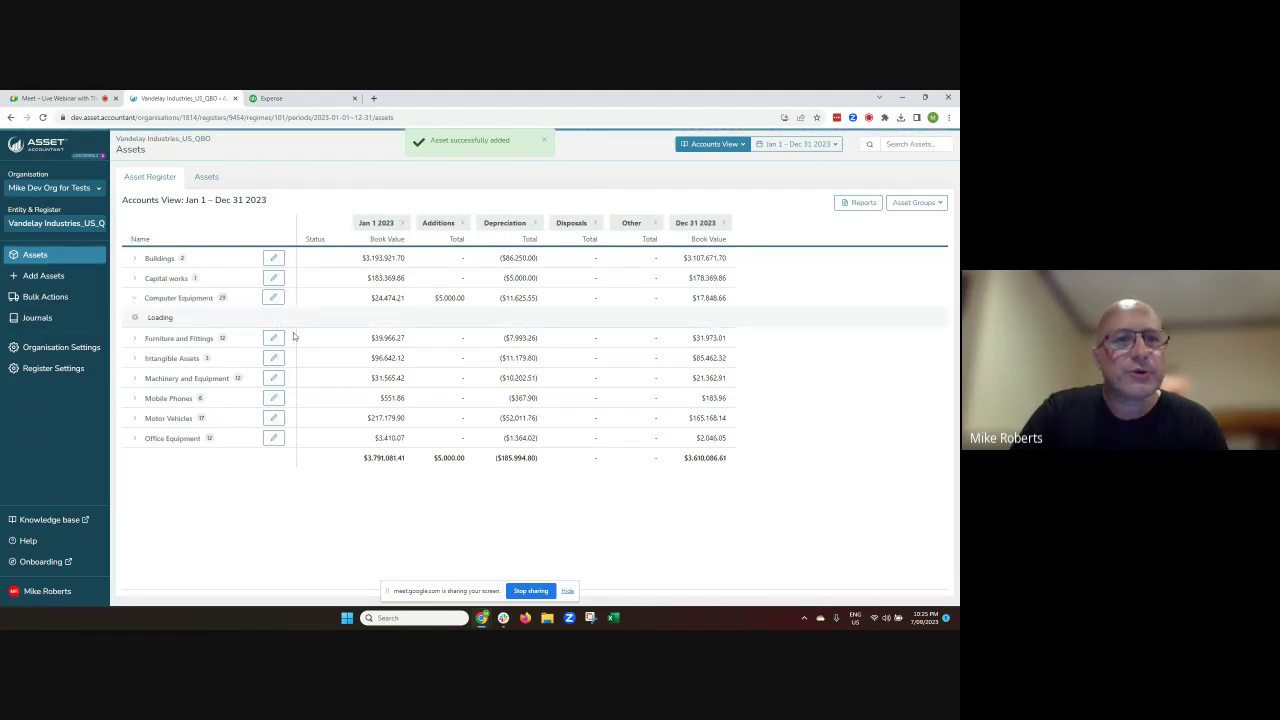
{"action": "scroll", "coordinate": [310, 360], "scroll_direction": "down", "scroll_amount": 5}
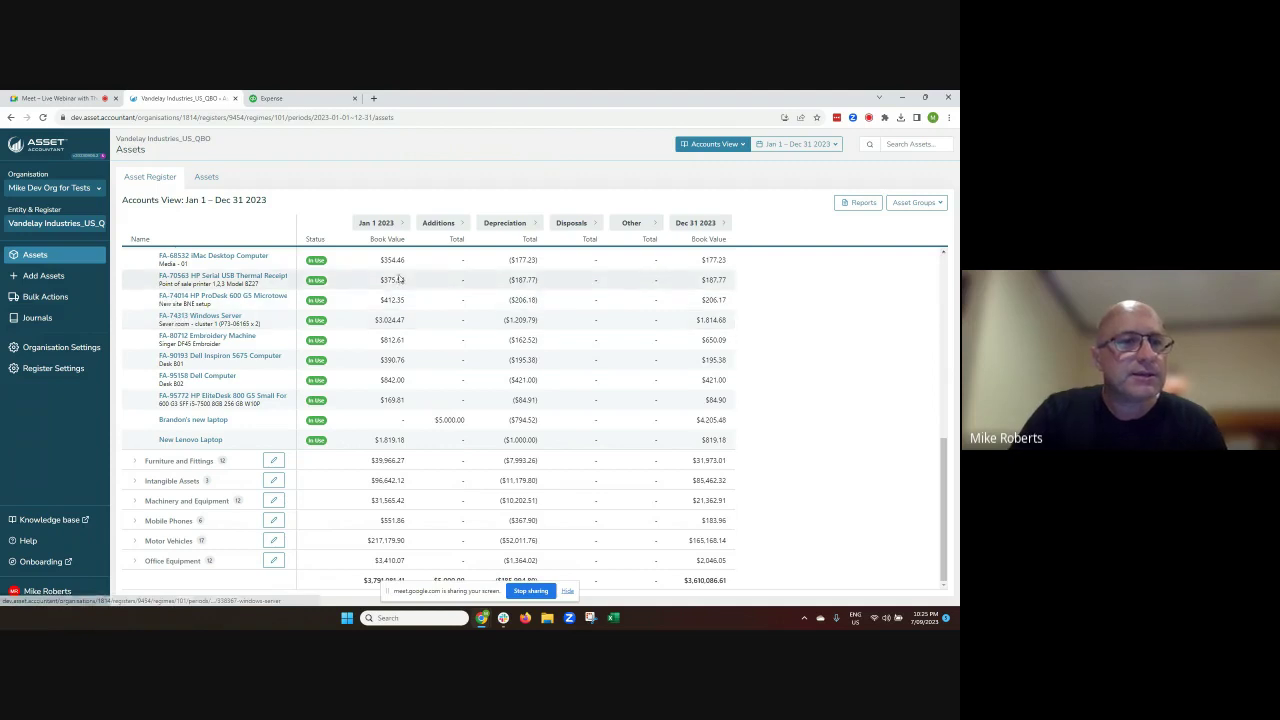
- Create a draft journal for Sept 30 2023 and open the details of its Computer Equipment Cost entry
{"action": "left_click", "coordinate": [57, 323]}
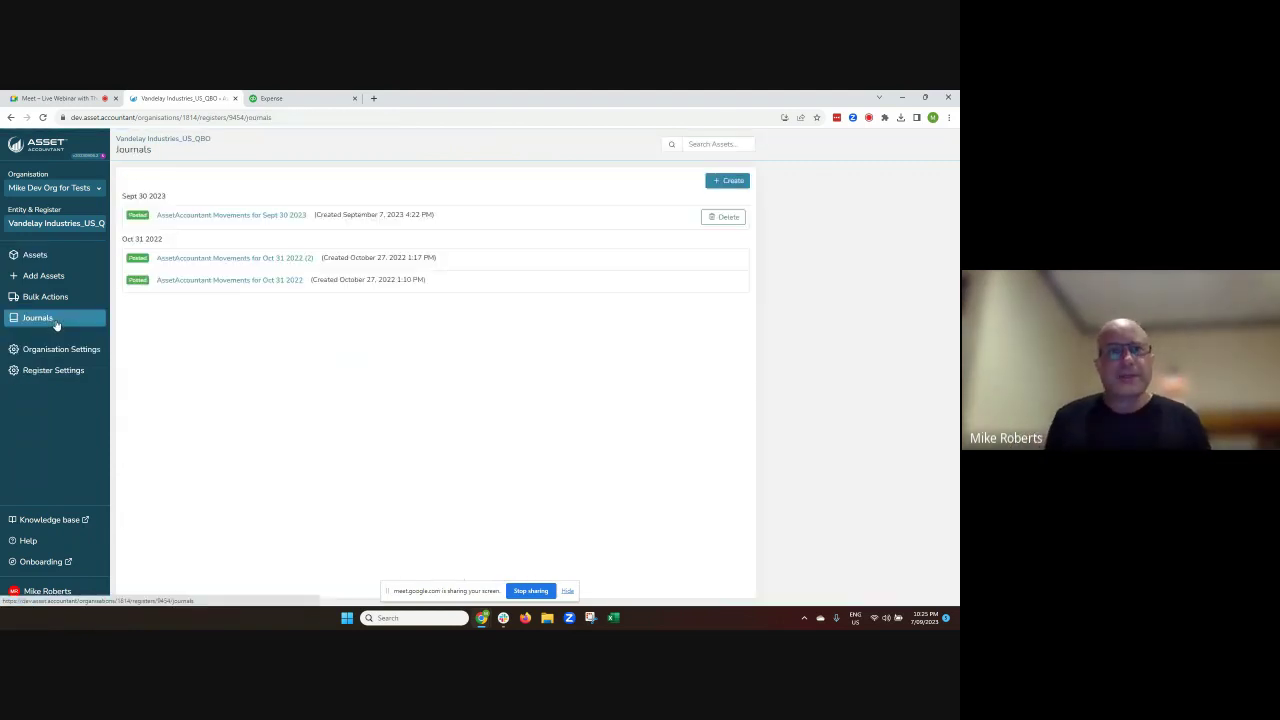
{"action": "left_click", "coordinate": [717, 180]}
{"action": "left_click", "coordinate": [679, 428]}
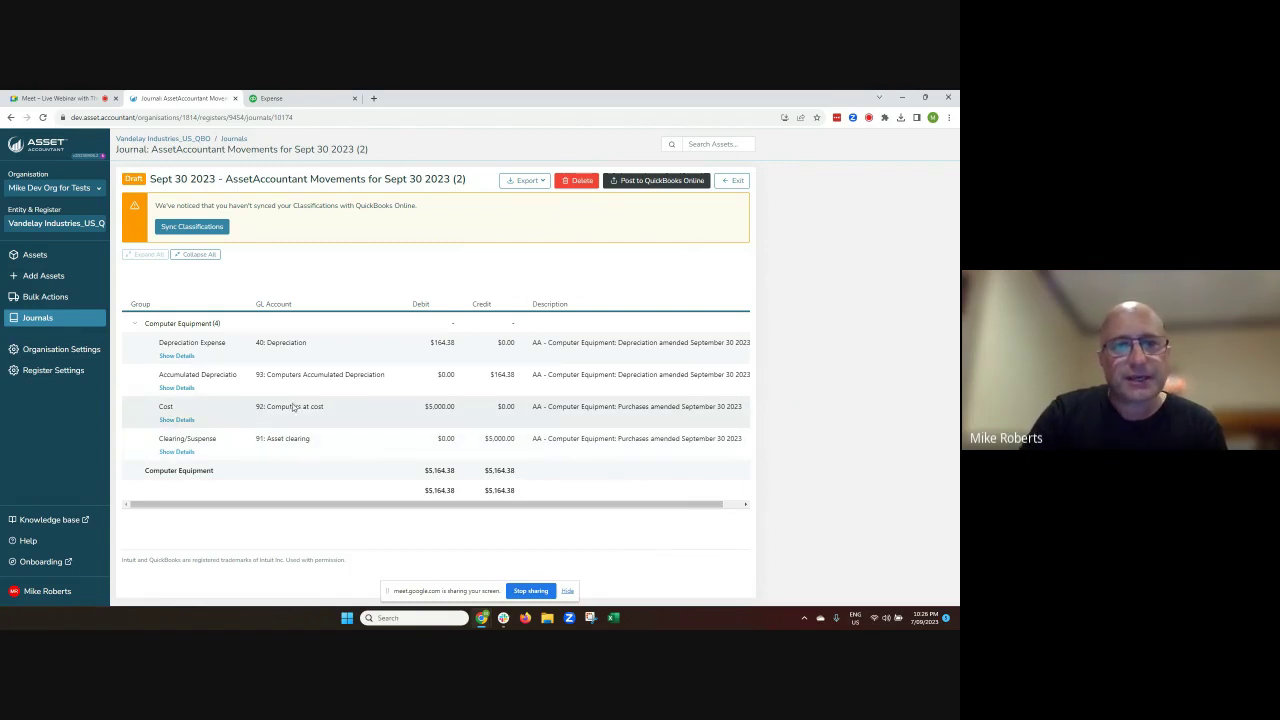
{"action": "left_click", "coordinate": [176, 419]}
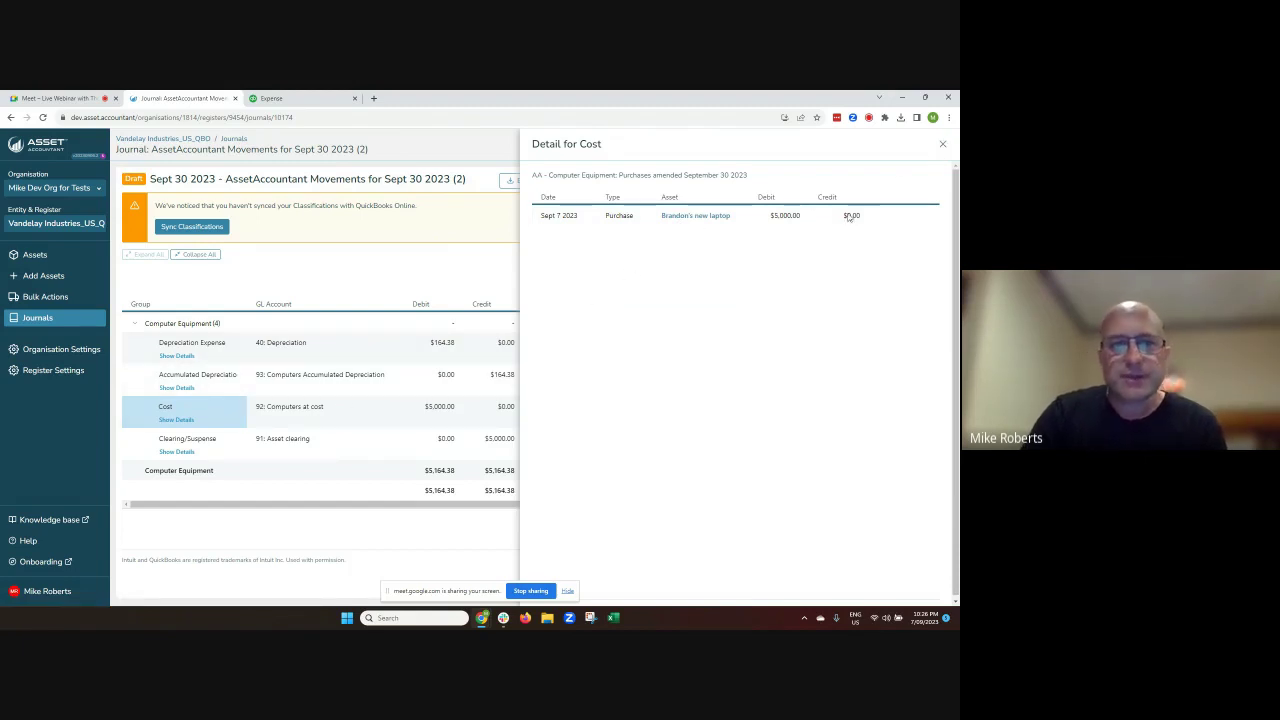
- Close the Cost entry details, post the Sept 30 2023 journal to QuickBooks Online and view the posted journal there
{"action": "left_click", "coordinate": [942, 145]}
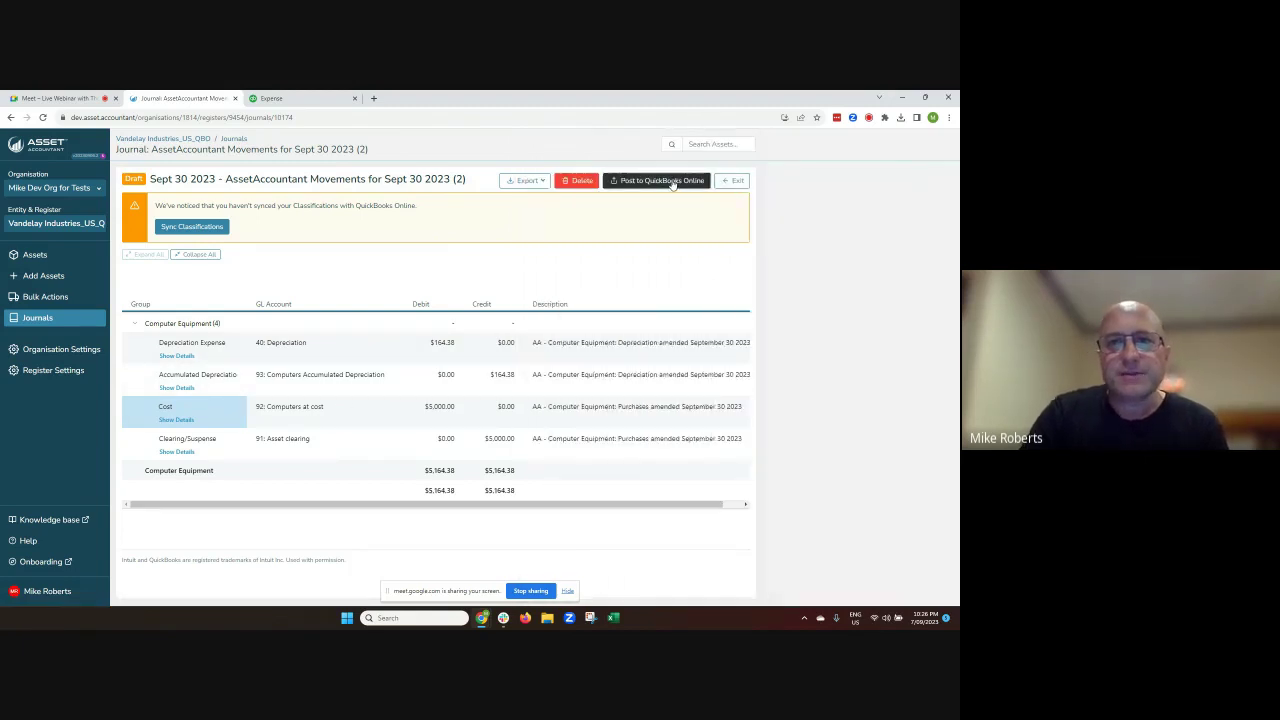
{"action": "left_click", "coordinate": [660, 180]}
{"action": "left_click", "coordinate": [936, 345]}
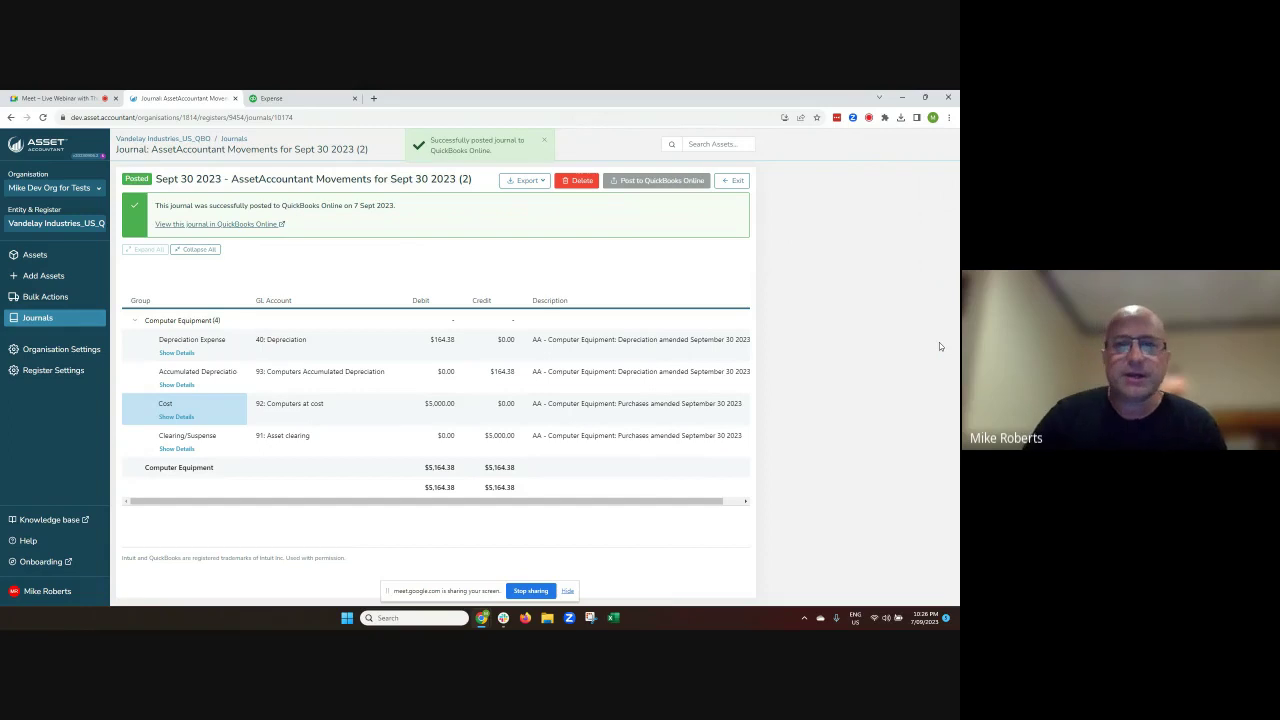
{"action": "left_click", "coordinate": [245, 226]}
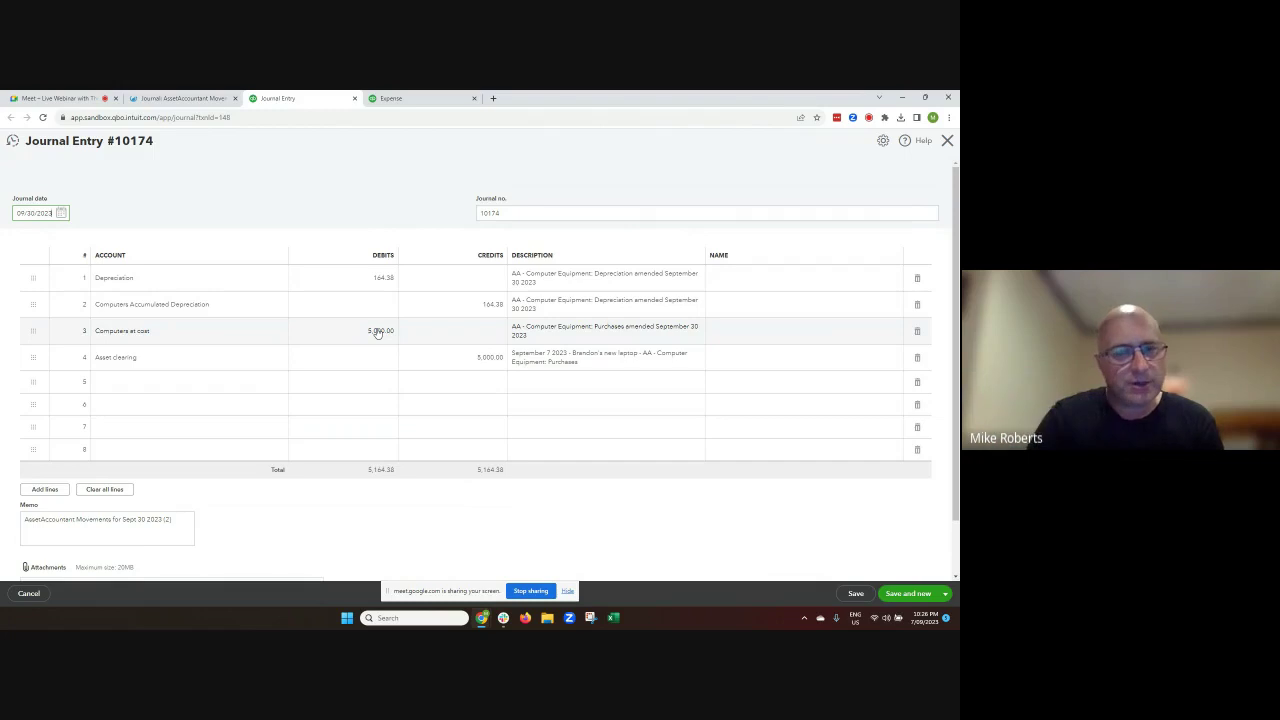
- Return to AssetAccountant and start adding a single HP/Lease asset, dismissing the classifications sync notice
{"action": "left_click", "coordinate": [190, 99]}
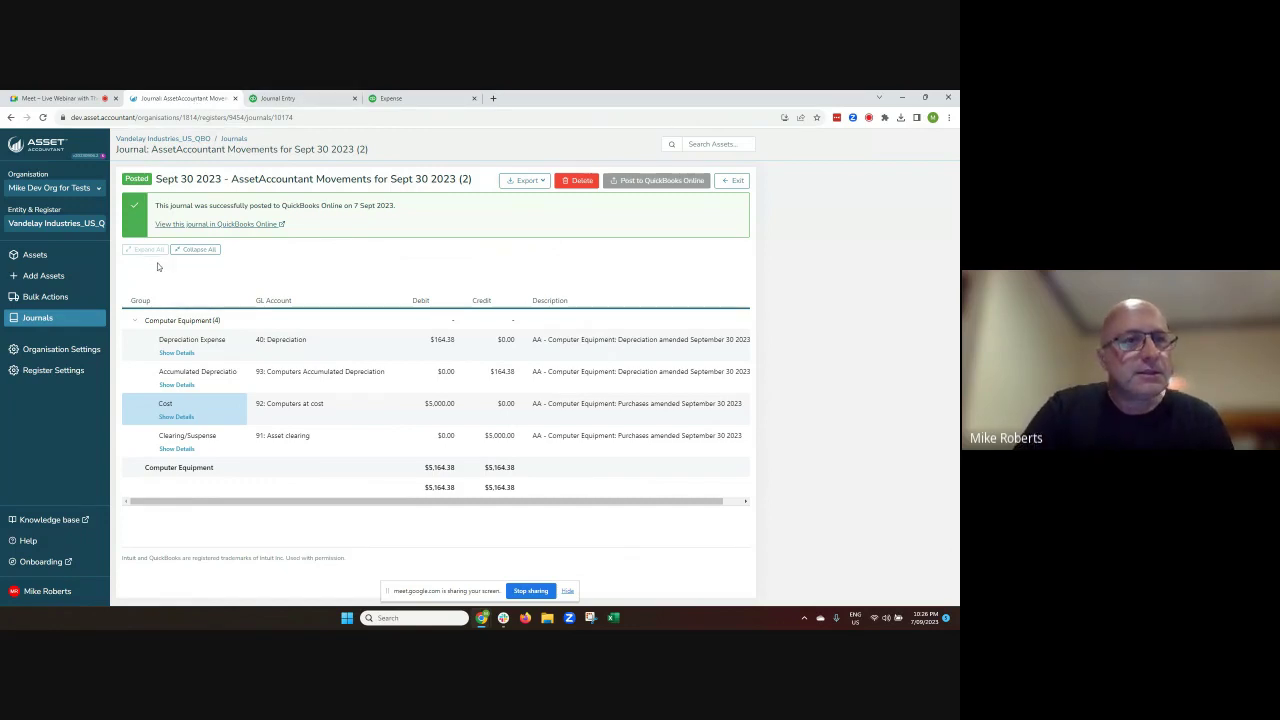
{"action": "left_click", "coordinate": [40, 278]}
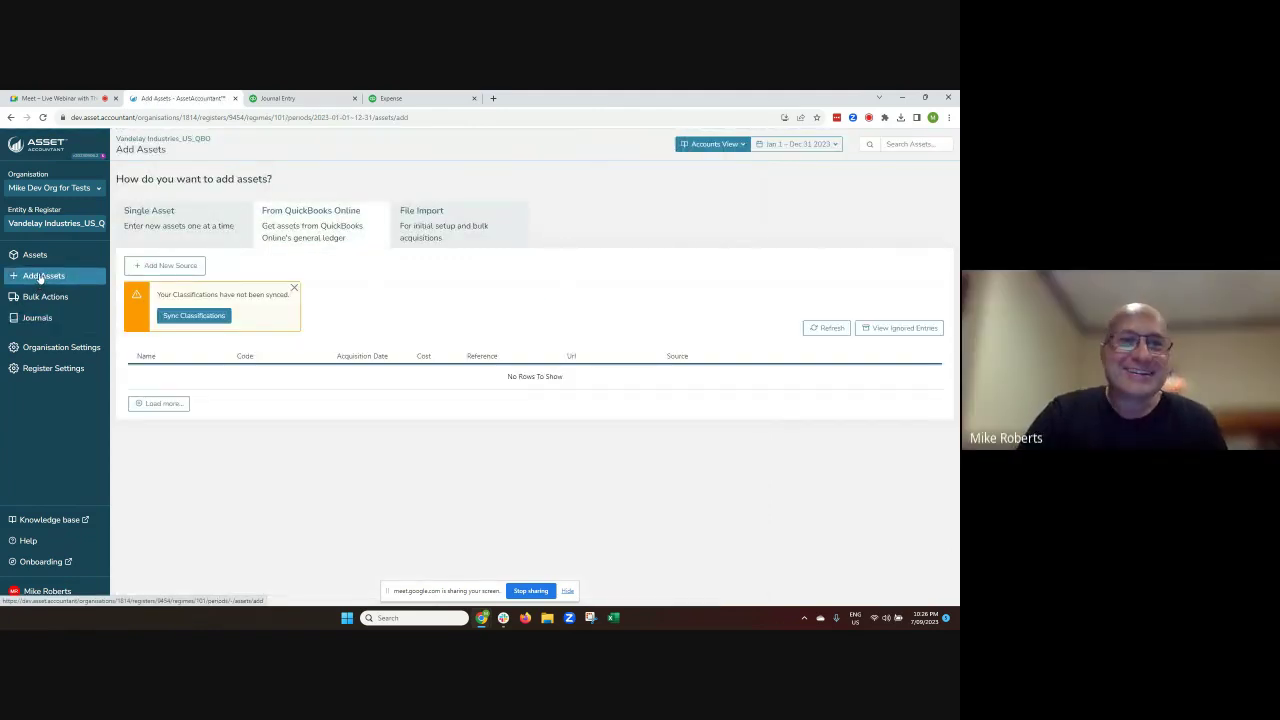
{"action": "left_click", "coordinate": [293, 289]}
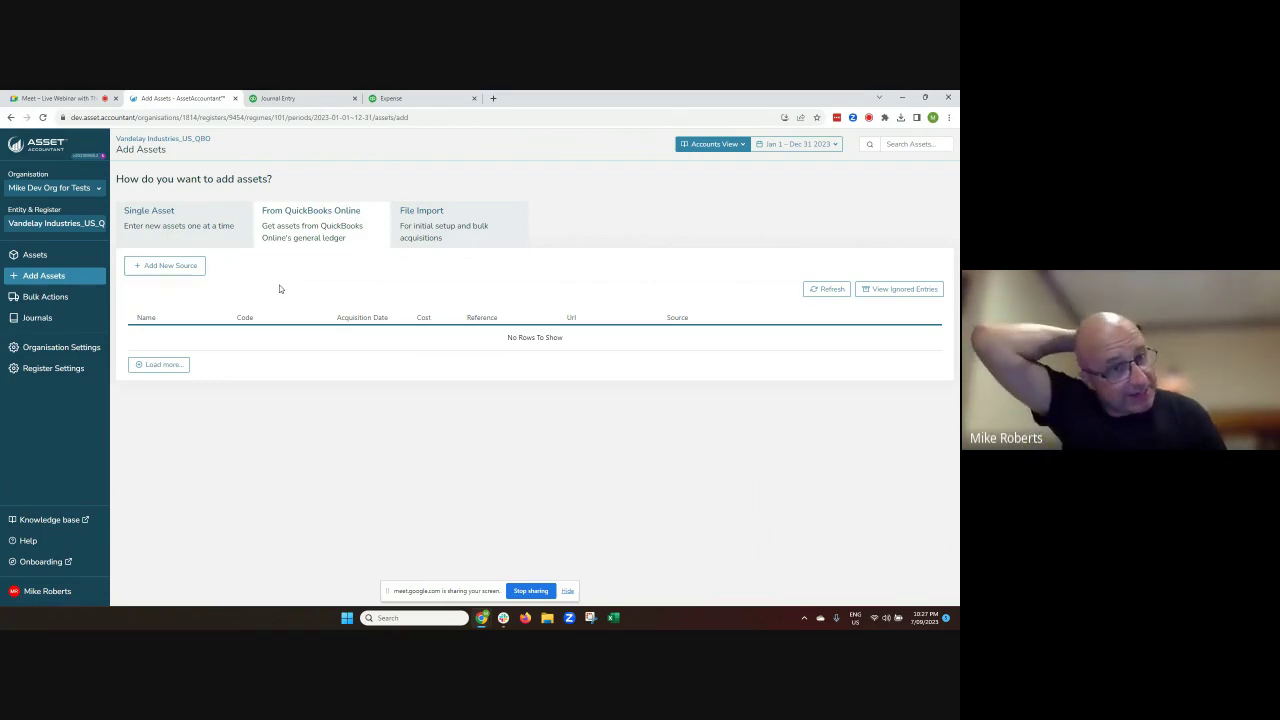
{"action": "left_click", "coordinate": [207, 233]}
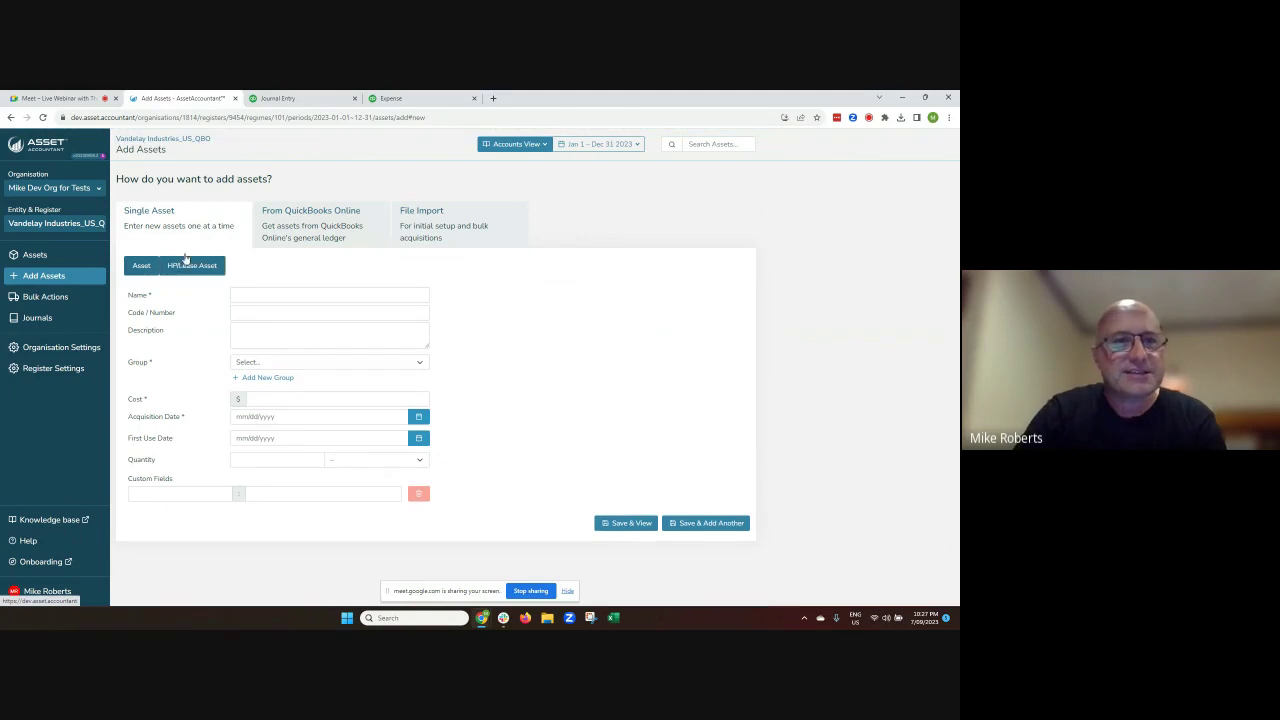
{"action": "left_click", "coordinate": [192, 265]}
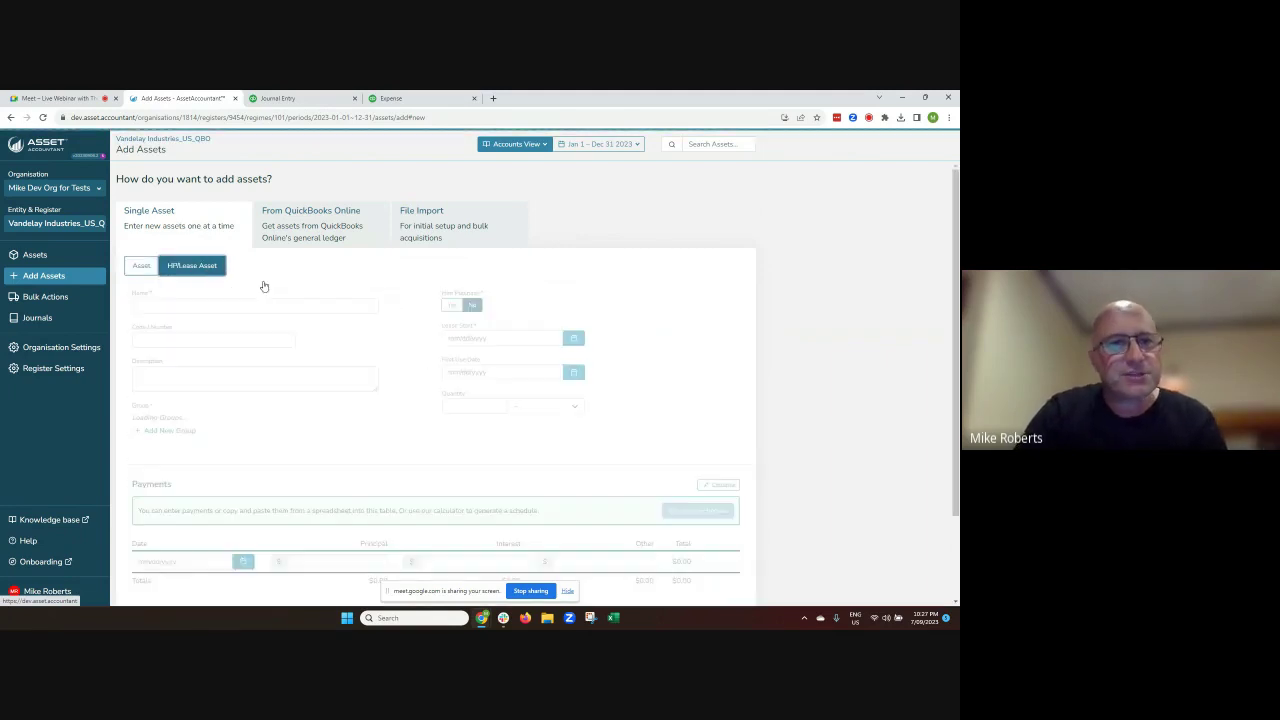
- Name the asset as a new leased Tesla for the employee, in the Motor Vehicles group, with lease start 09/01/2023
{"action": "left_click", "coordinate": [257, 304]}
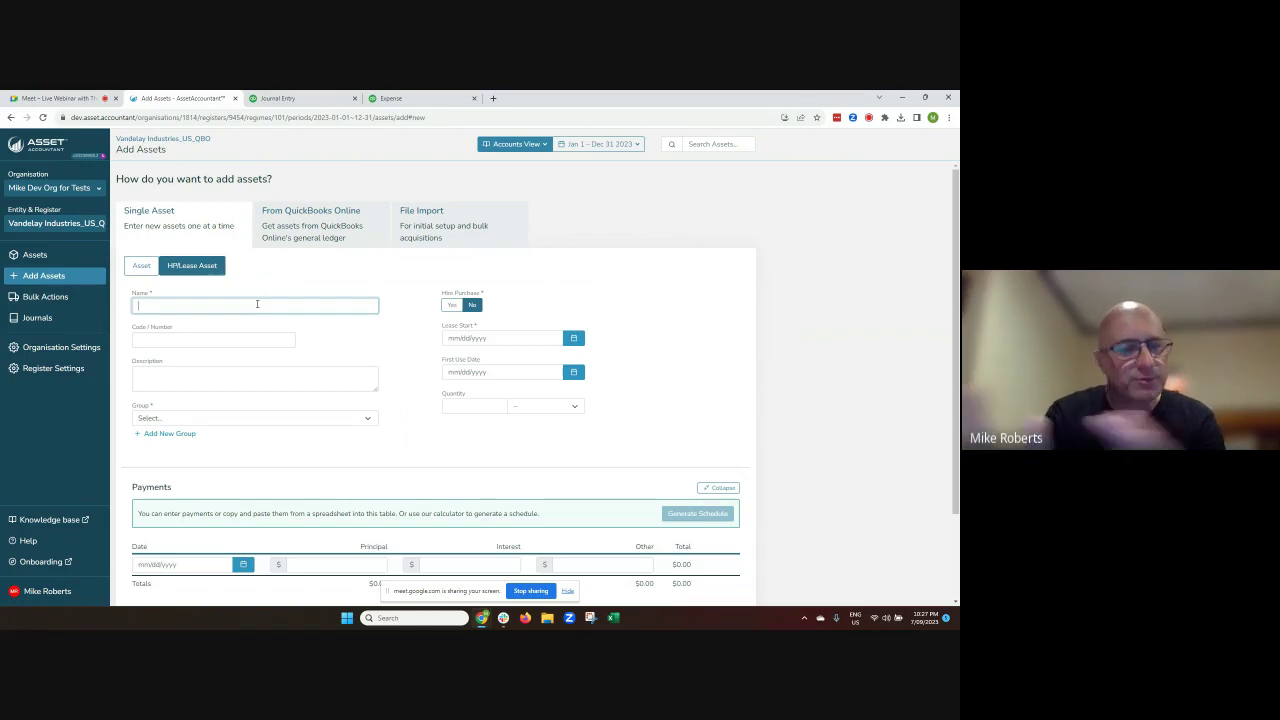
{"action": "type", "text": "New leased Tesla for Brandon"}
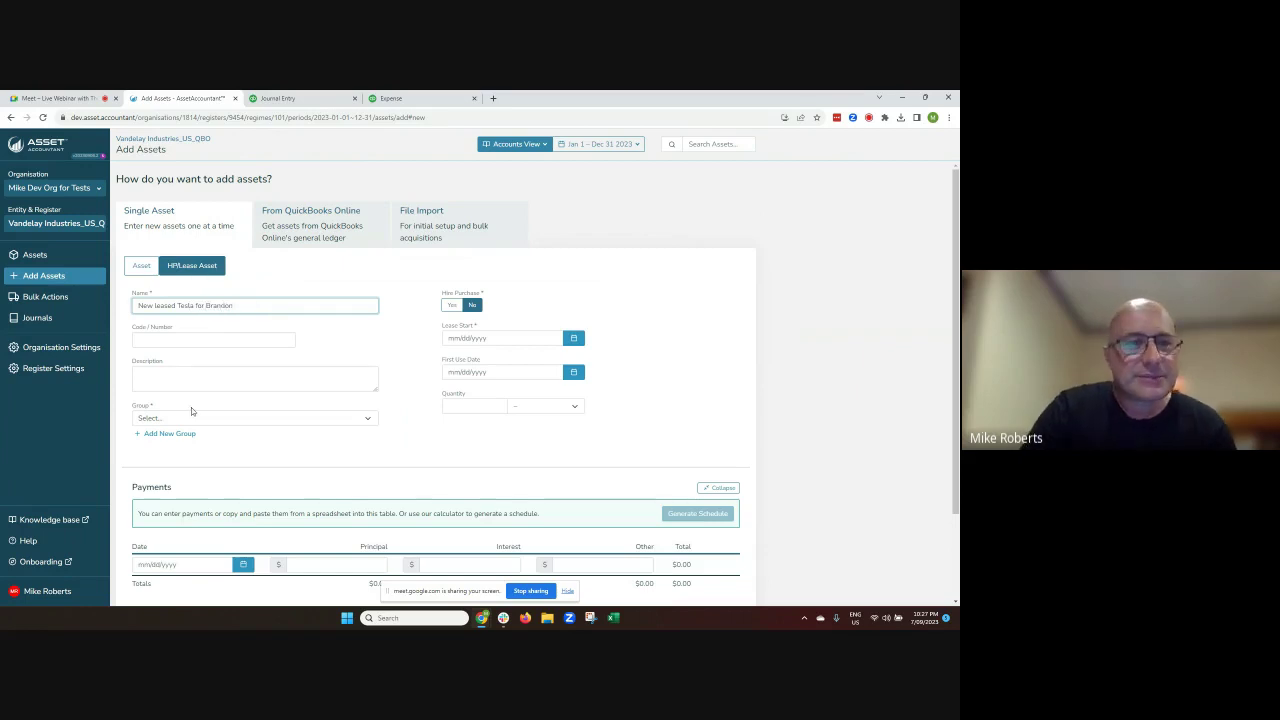
{"action": "left_click", "coordinate": [191, 417]}
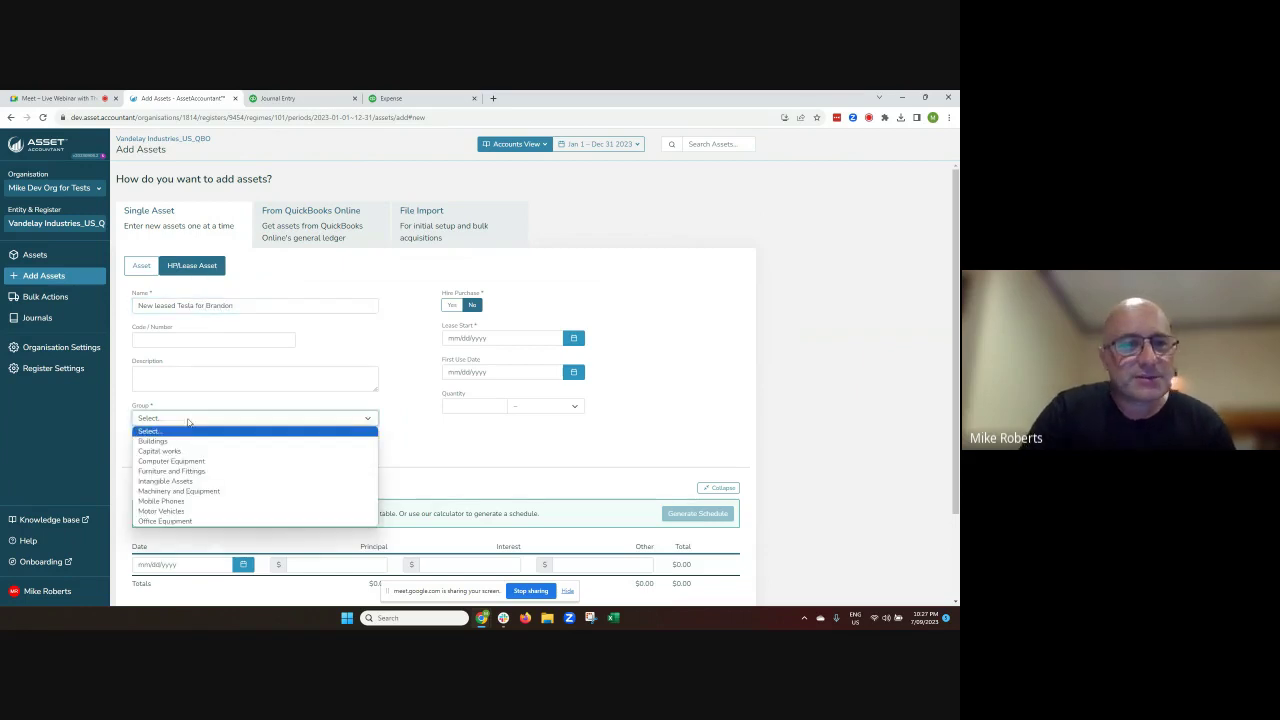
{"action": "left_click", "coordinate": [186, 511]}
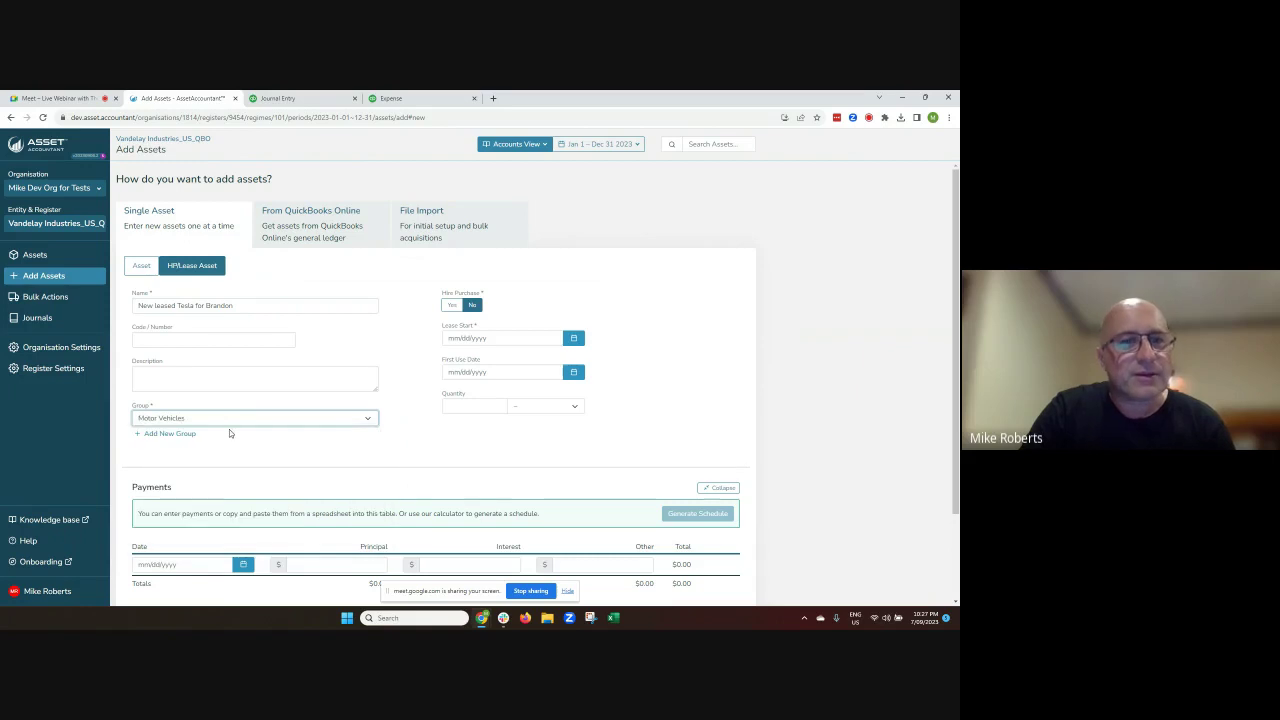
{"action": "left_click", "coordinate": [573, 338]}
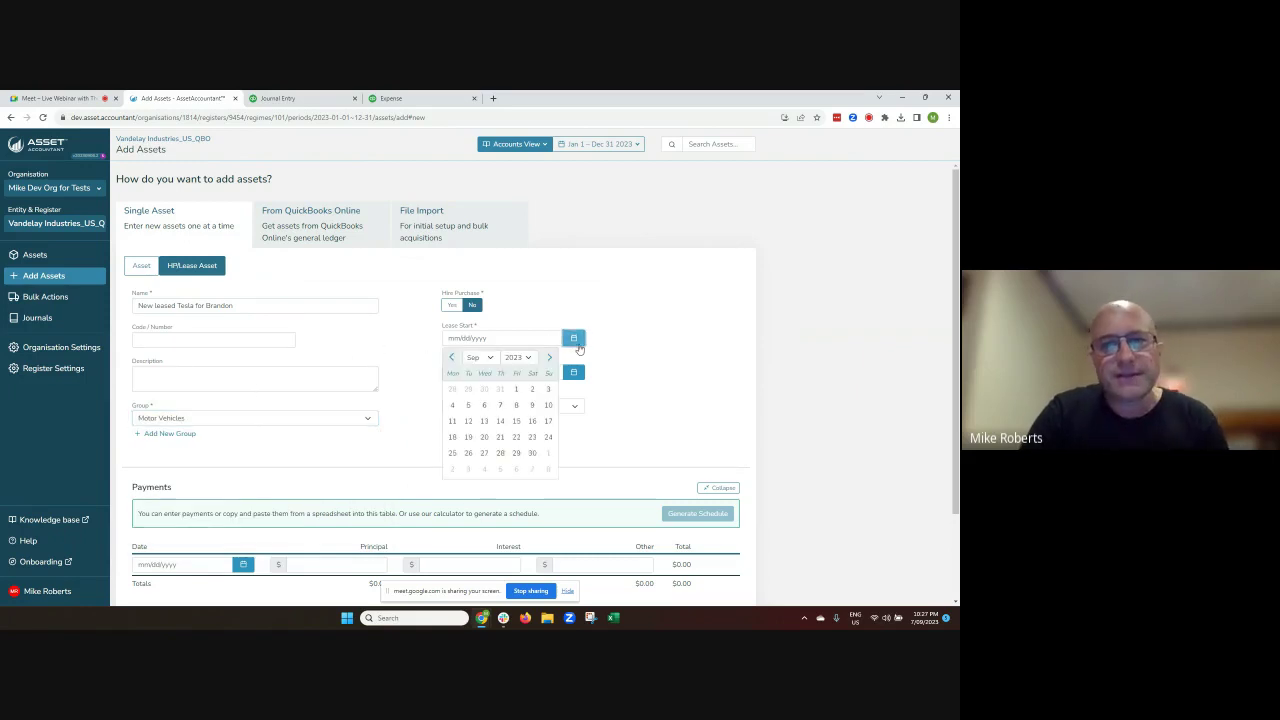
{"action": "left_click", "coordinate": [517, 392]}
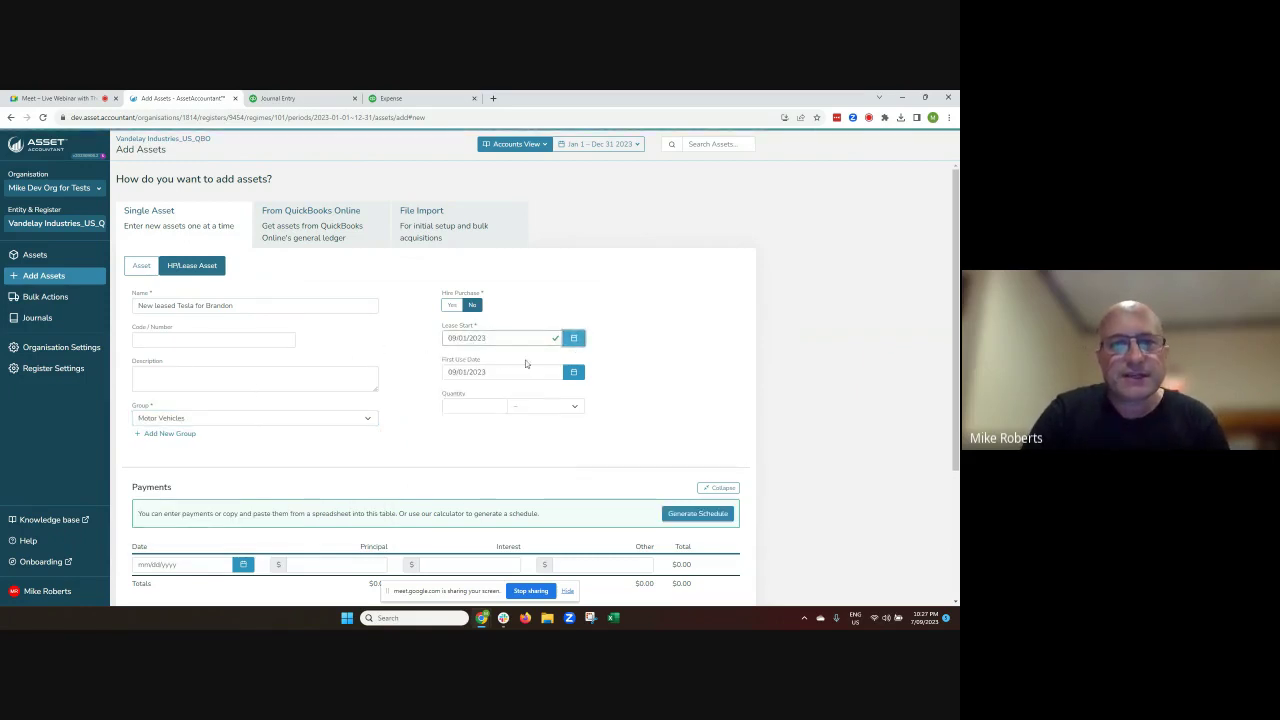
- Start generating a payment schedule with 200000 financed and a one-time lease payment of 20000 on 09/01/2023
{"action": "left_click", "coordinate": [698, 514]}
{"action": "left_click", "coordinate": [586, 188]}
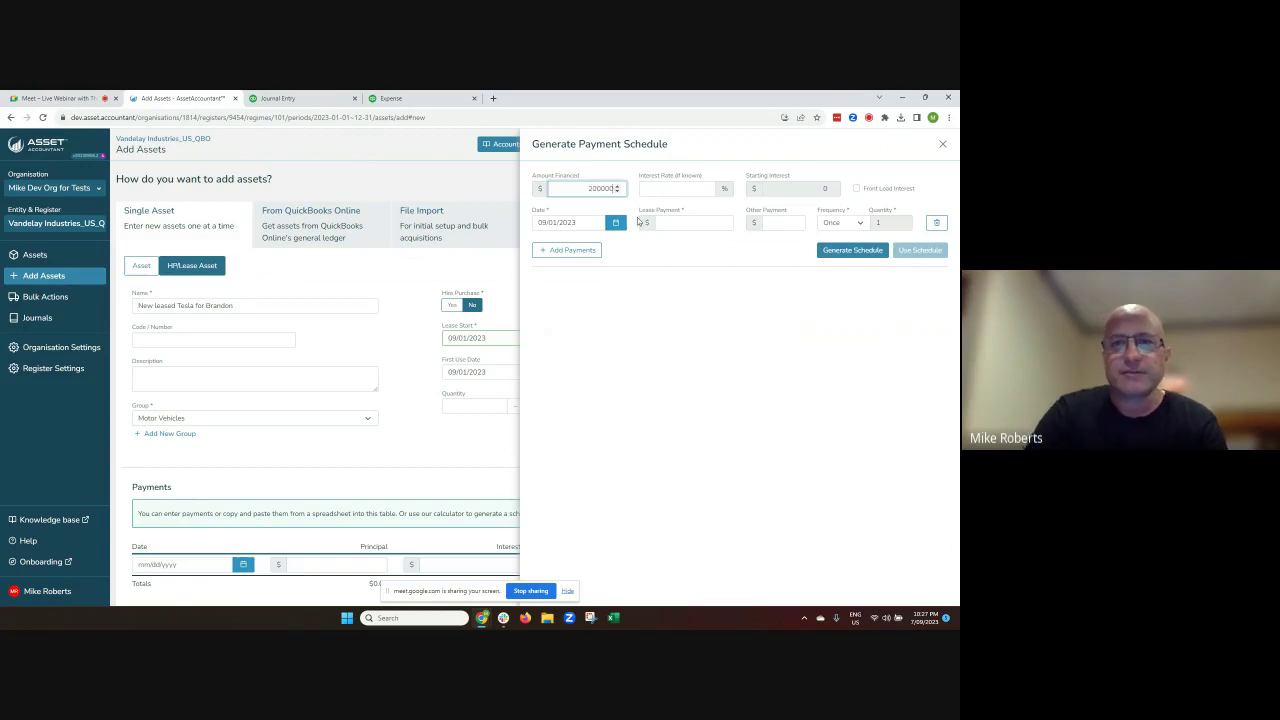
{"action": "left_click", "coordinate": [671, 224]}
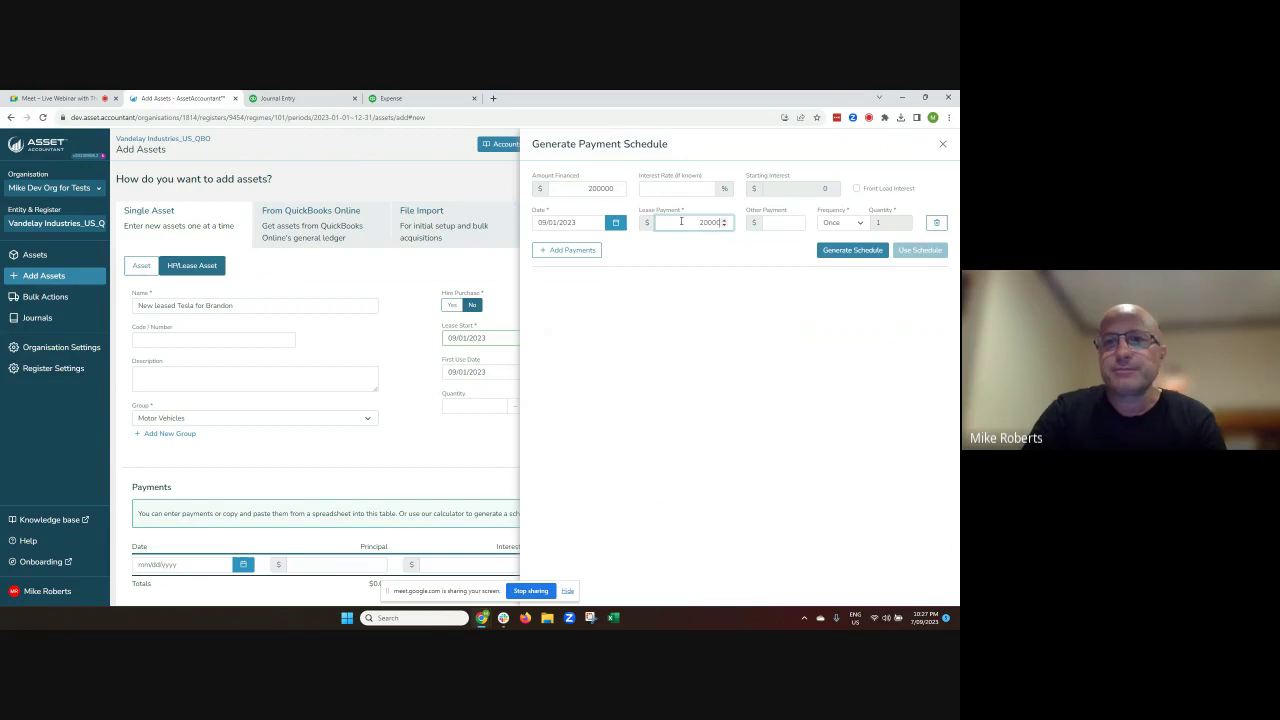
{"action": "left_click", "coordinate": [843, 223]}
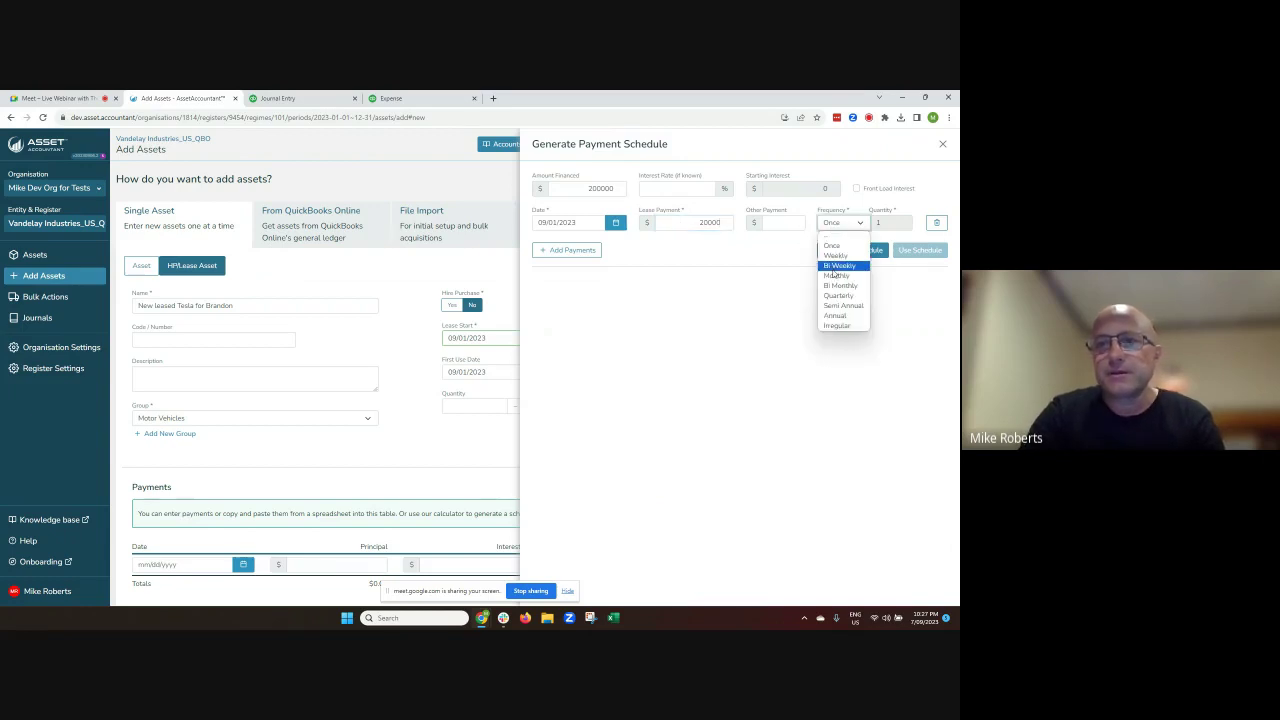
{"action": "left_click", "coordinate": [831, 245]}
- Add 30 monthly lease payments of 5000 starting 10/01/2023 to the payment schedule
{"action": "left_click", "coordinate": [598, 251]}
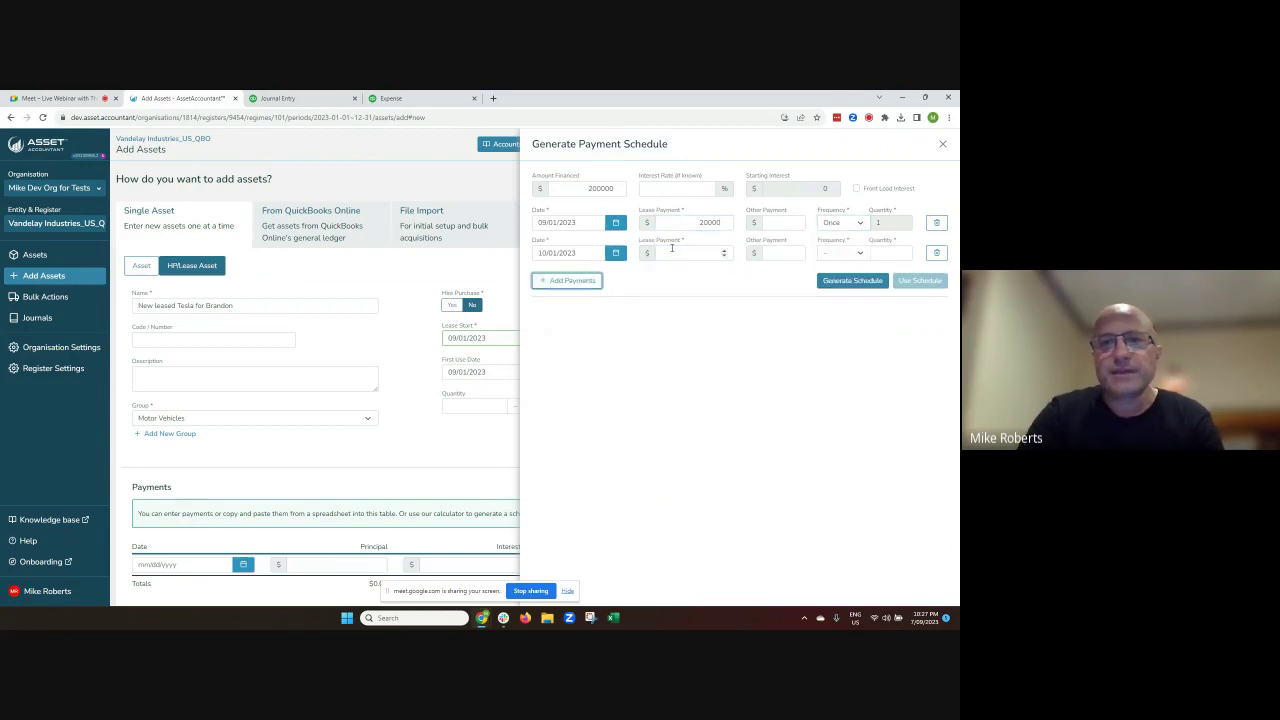
{"action": "left_click", "coordinate": [672, 251]}
{"action": "type", "text": "5000"}
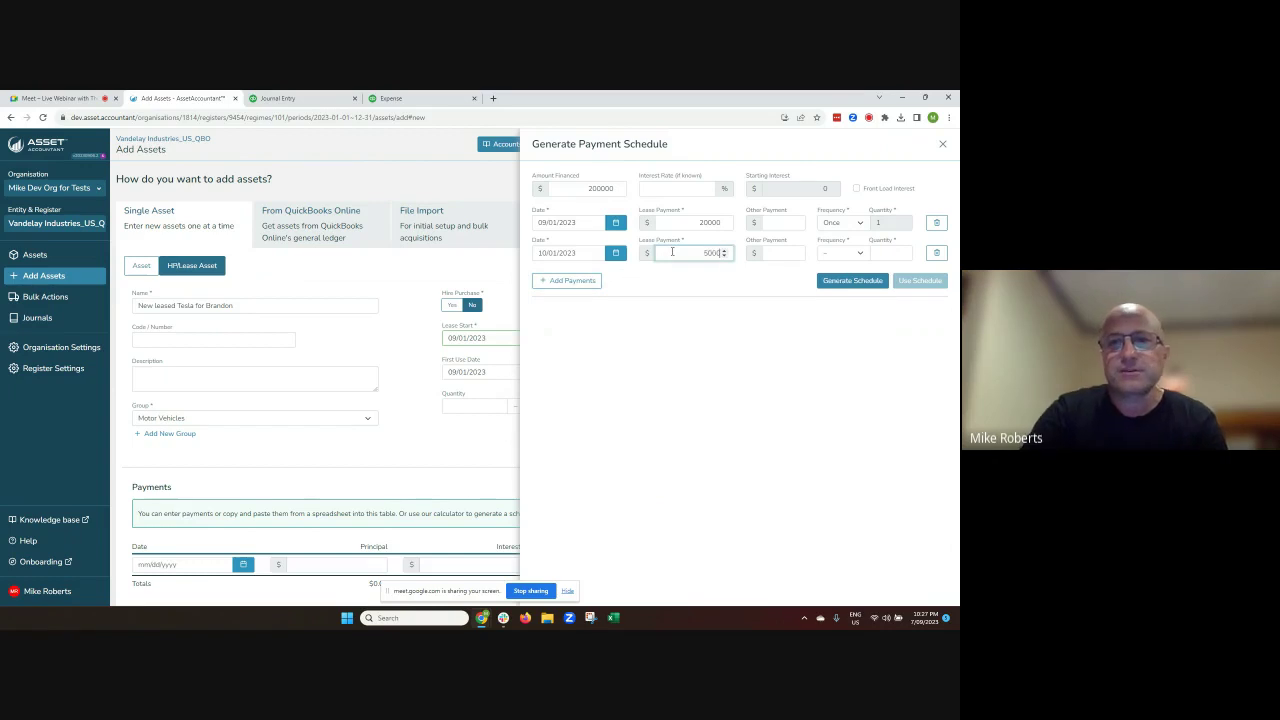
{"action": "left_click", "coordinate": [843, 253]}
{"action": "left_click", "coordinate": [846, 307]}
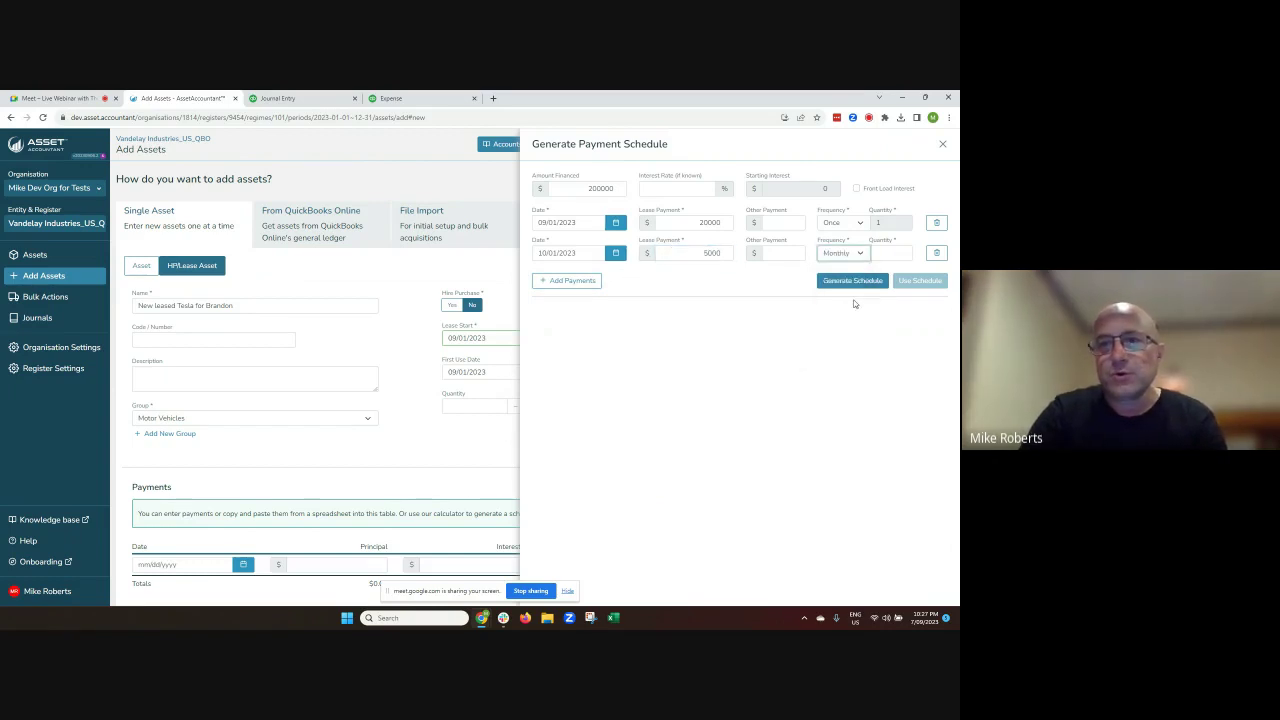
{"action": "left_click", "coordinate": [882, 255]}
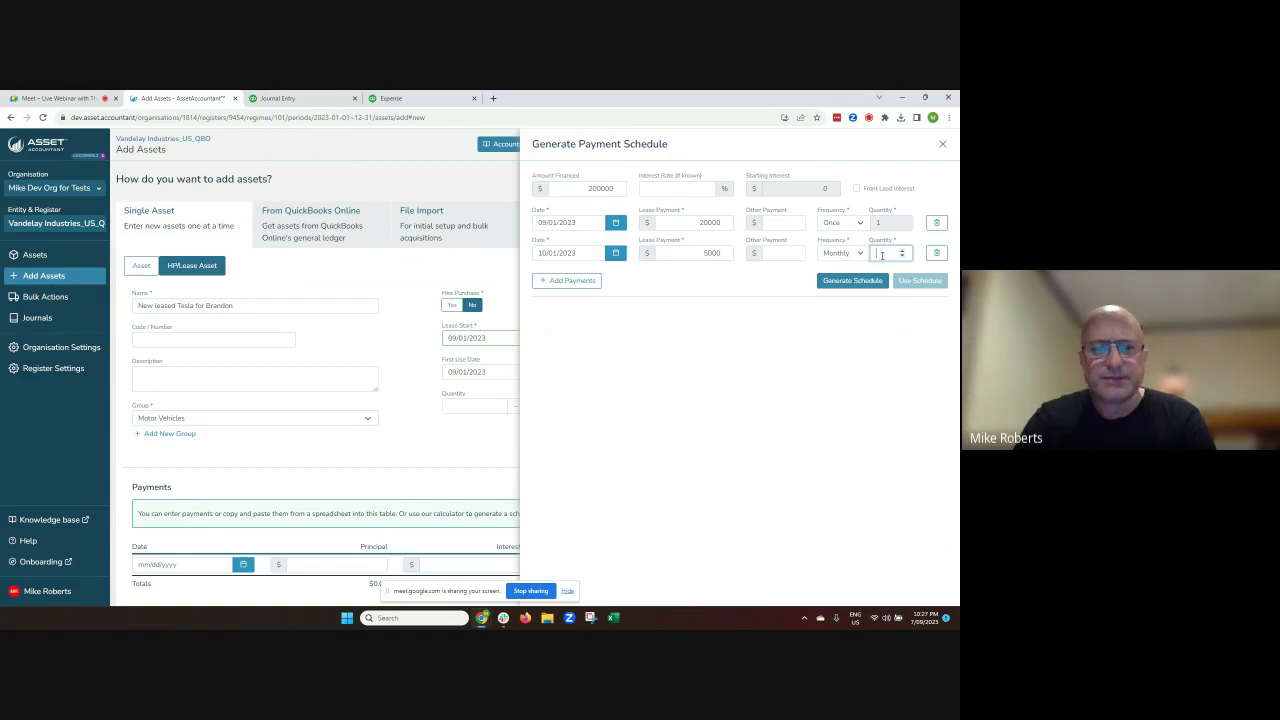
{"action": "type", "text": "30"}
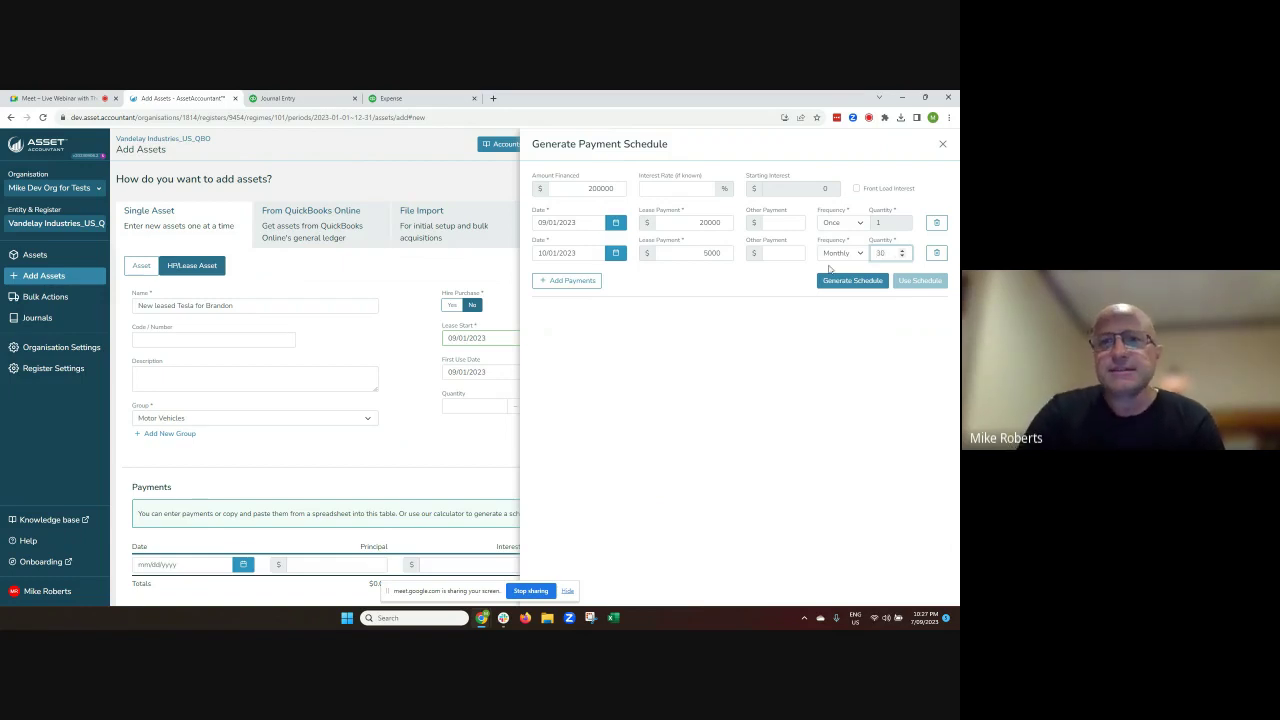
- Add a one-time final lease payment of 40000 on 04/01/2026 and generate the payment schedule
{"action": "left_click", "coordinate": [566, 280]}
{"action": "left_click", "coordinate": [685, 283]}
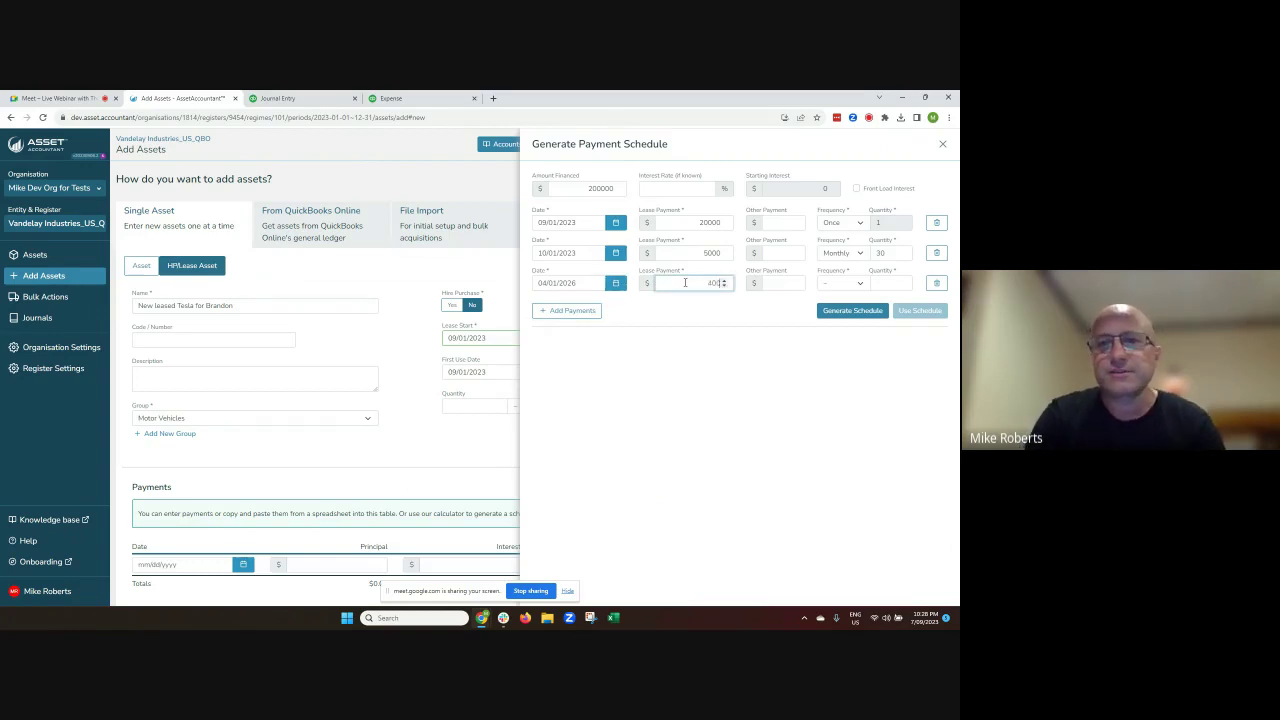
{"action": "left_click", "coordinate": [839, 284]}
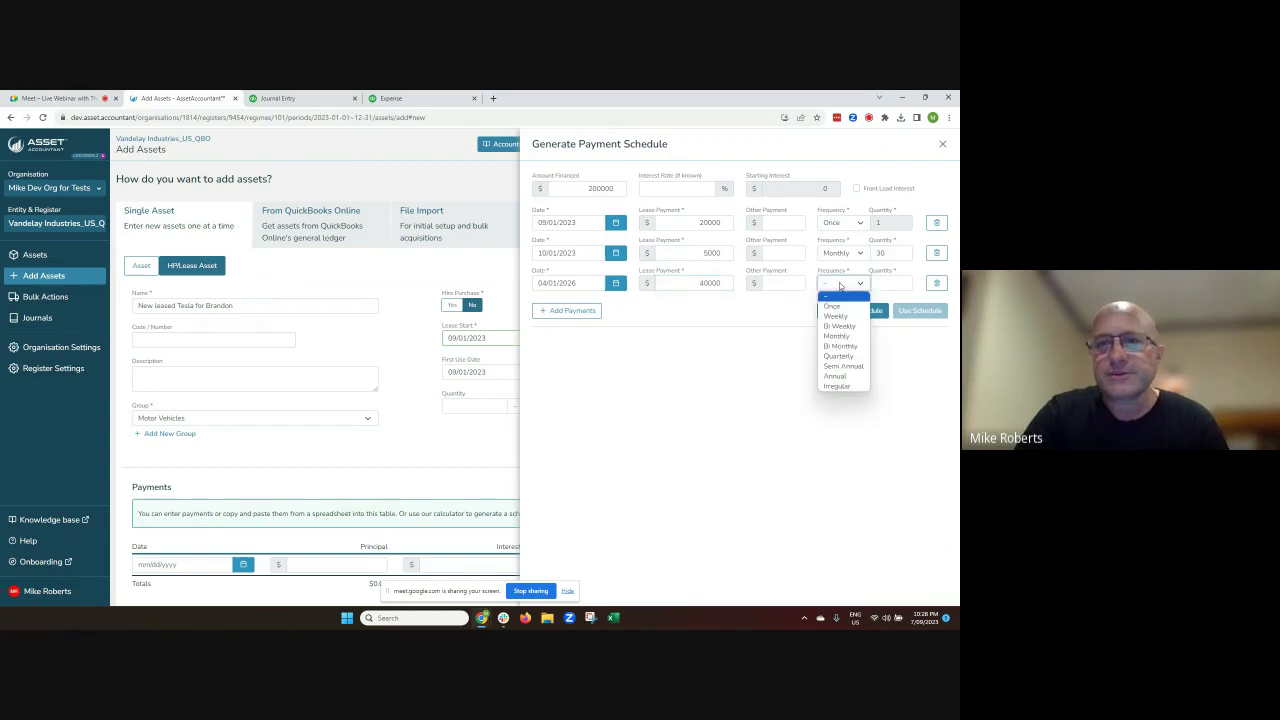
{"action": "left_click", "coordinate": [838, 306]}
{"action": "left_click", "coordinate": [851, 313]}
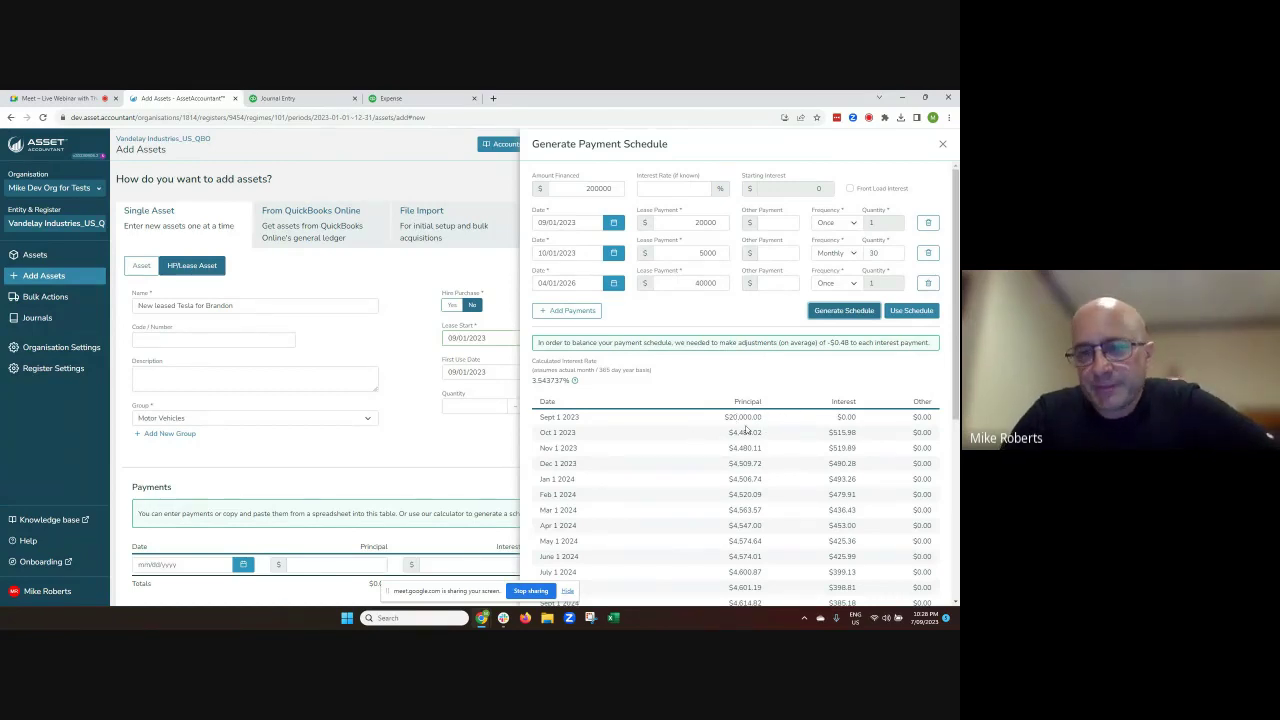
- Review the principal and interest split of the generated schedule and use it for the lease's payments
{"action": "scroll", "coordinate": [836, 458], "scroll_direction": "down", "scroll_amount": 5}
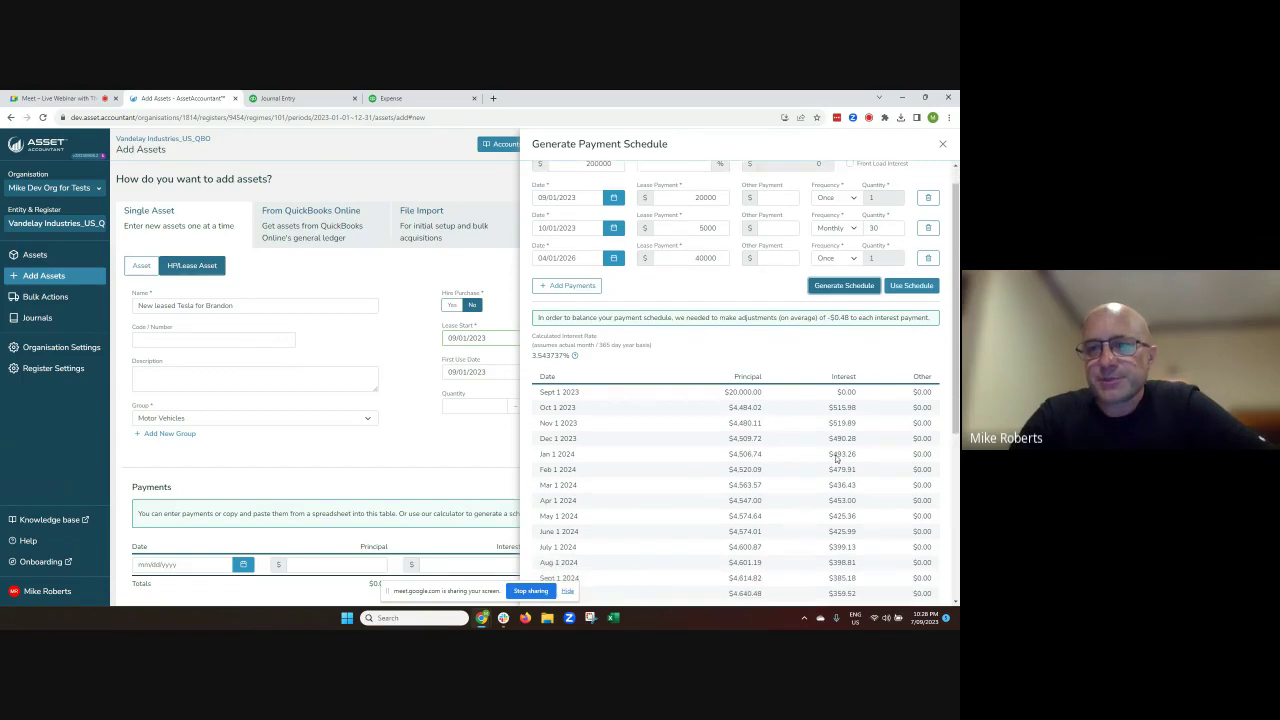
{"action": "scroll", "coordinate": [808, 448], "scroll_direction": "up", "scroll_amount": 5}
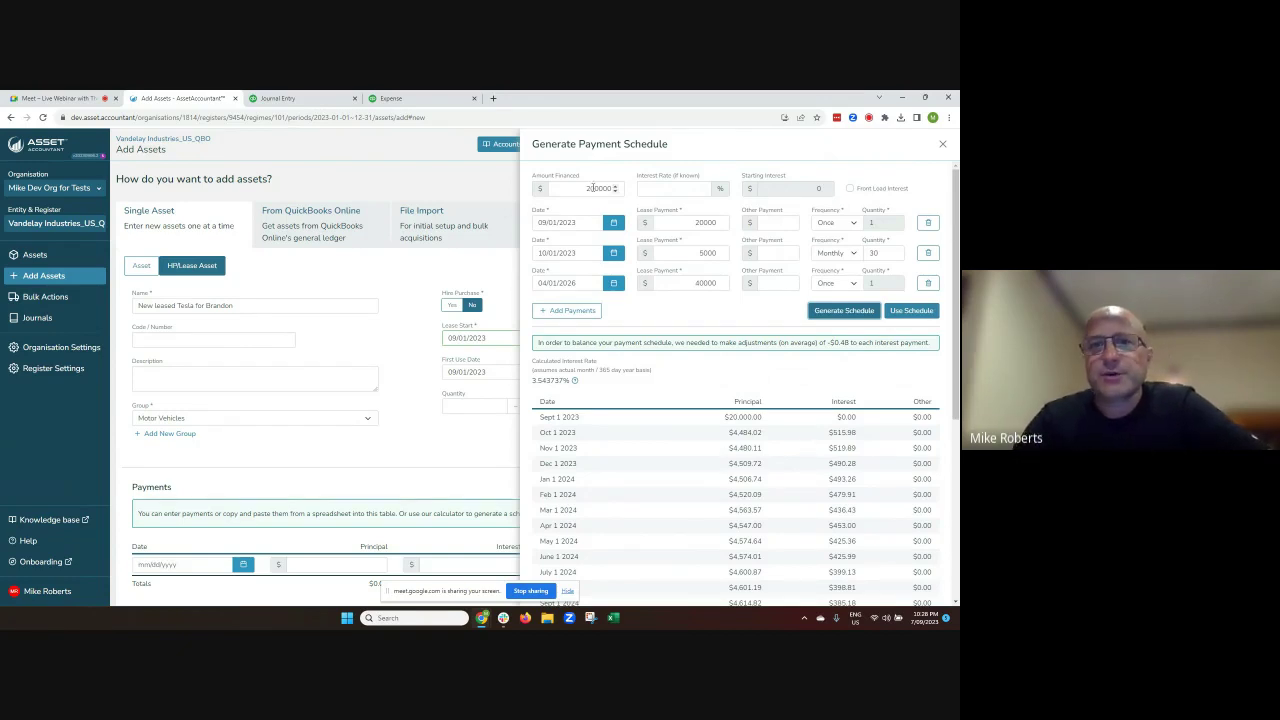
{"action": "left_click", "coordinate": [669, 190]}
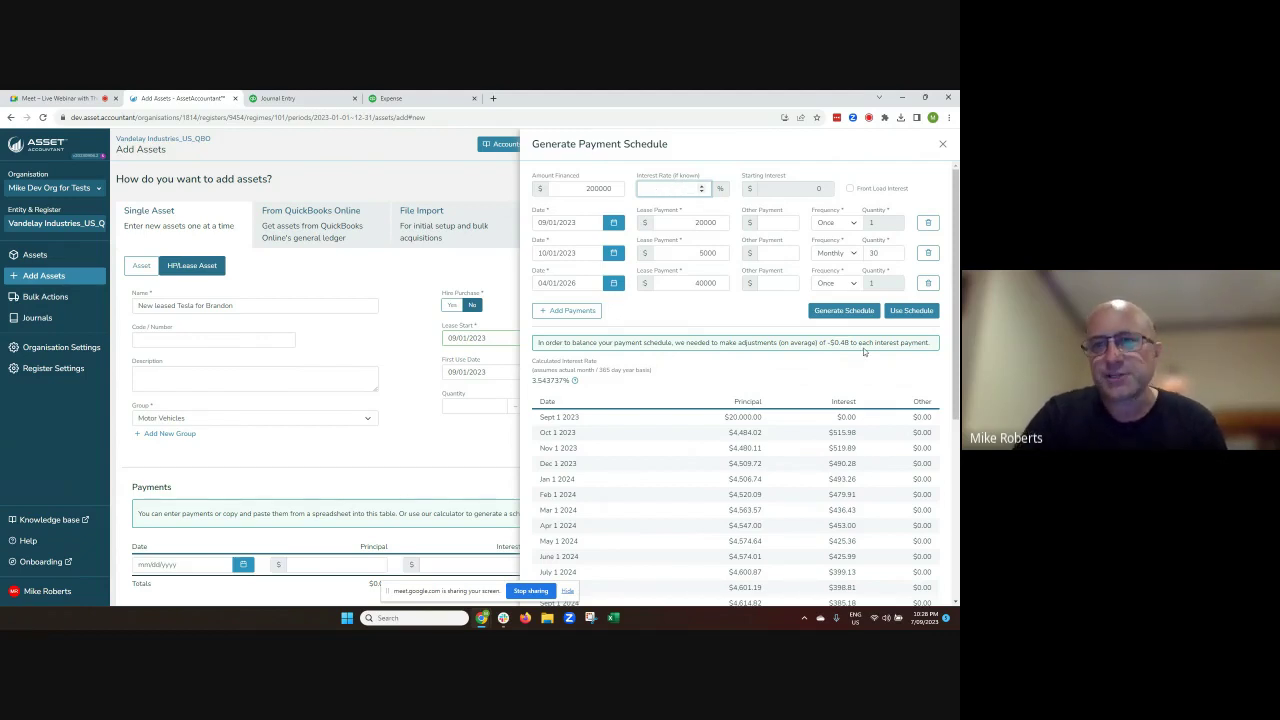
{"action": "left_click", "coordinate": [911, 311]}
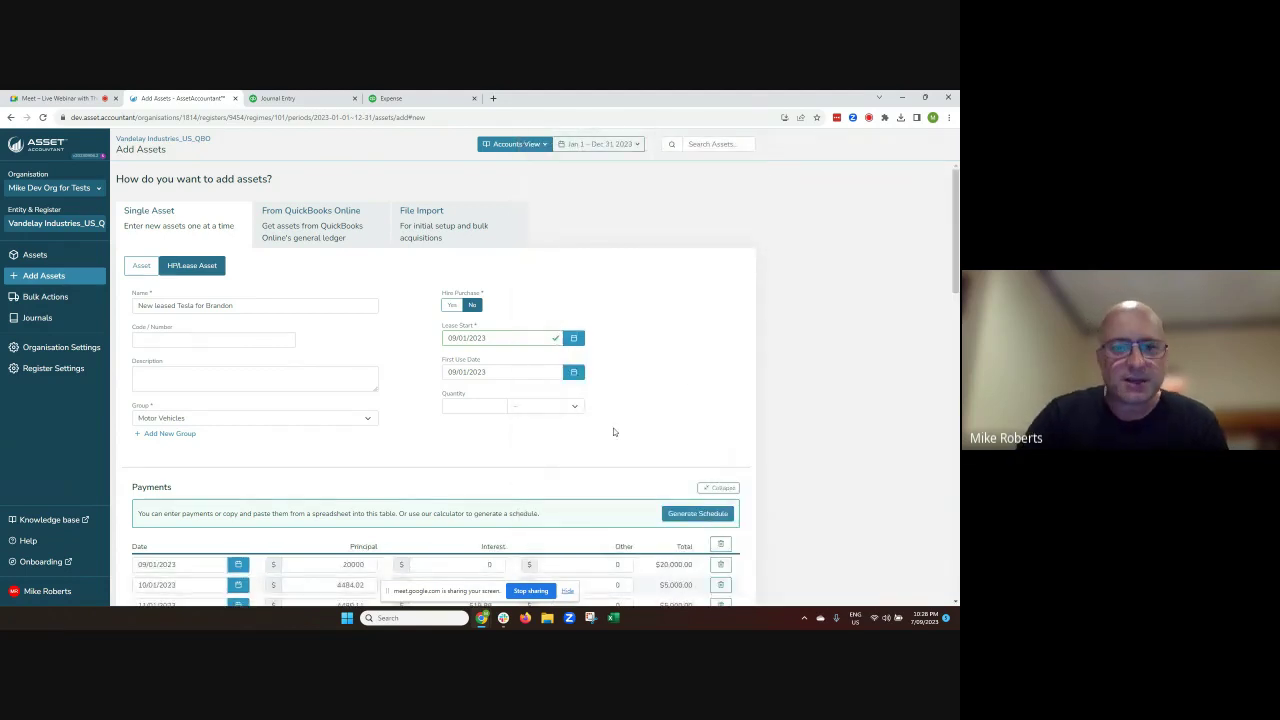
- Set the lease's tax depreciation method to Section 179 with Apply Section 179 enabled, and its accounts effective life to 5 years
{"action": "scroll", "coordinate": [560, 450], "scroll_direction": "down", "scroll_amount": 10}
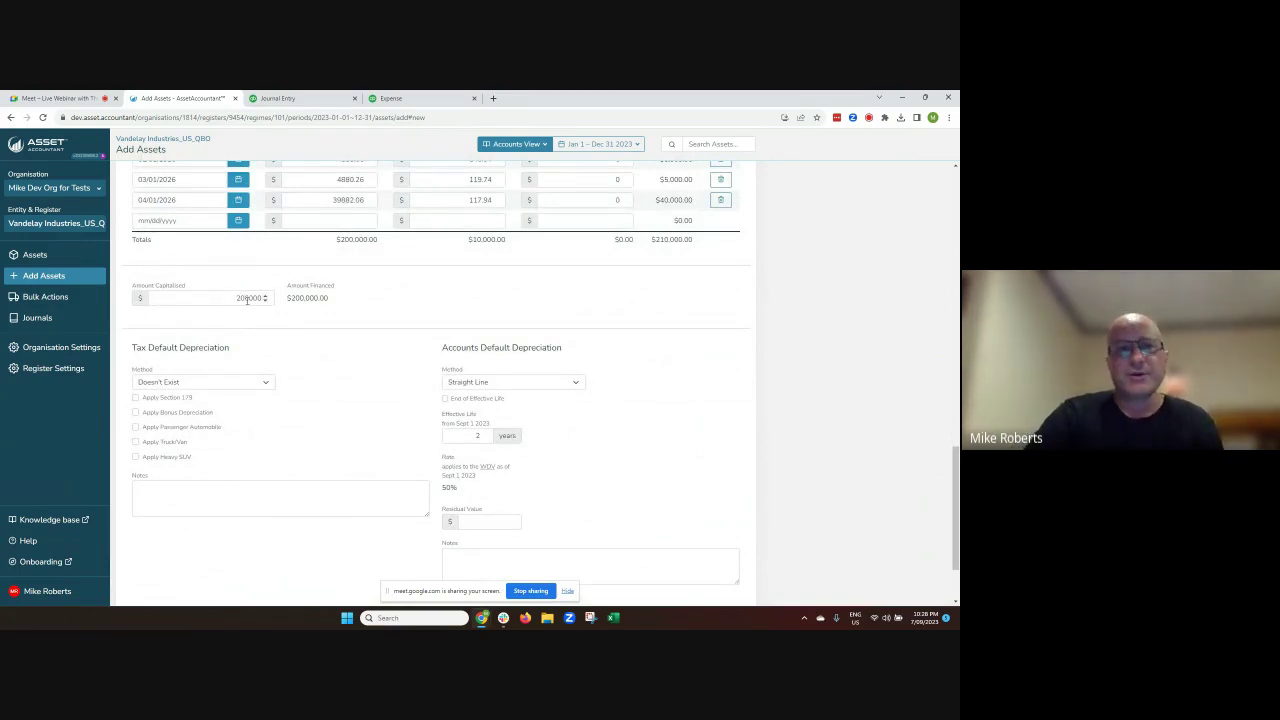
{"action": "left_click", "coordinate": [236, 384]}
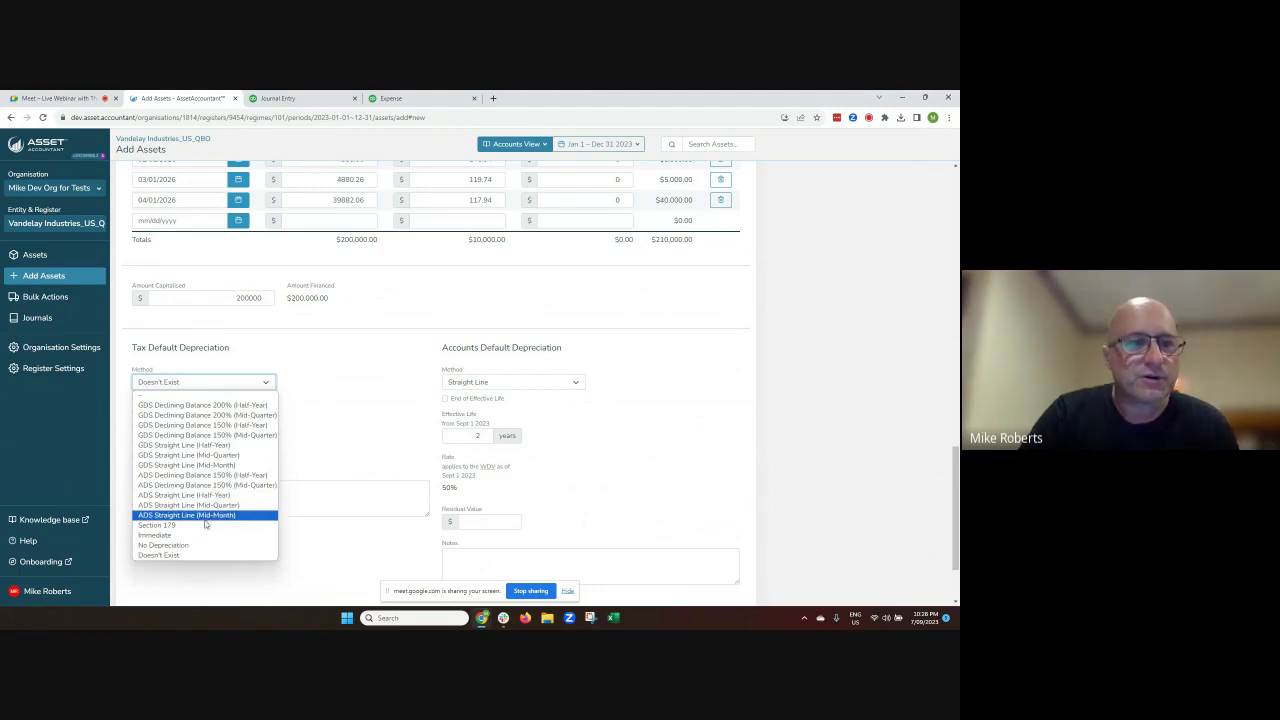
{"action": "left_click", "coordinate": [203, 524]}
{"action": "left_click", "coordinate": [185, 399]}
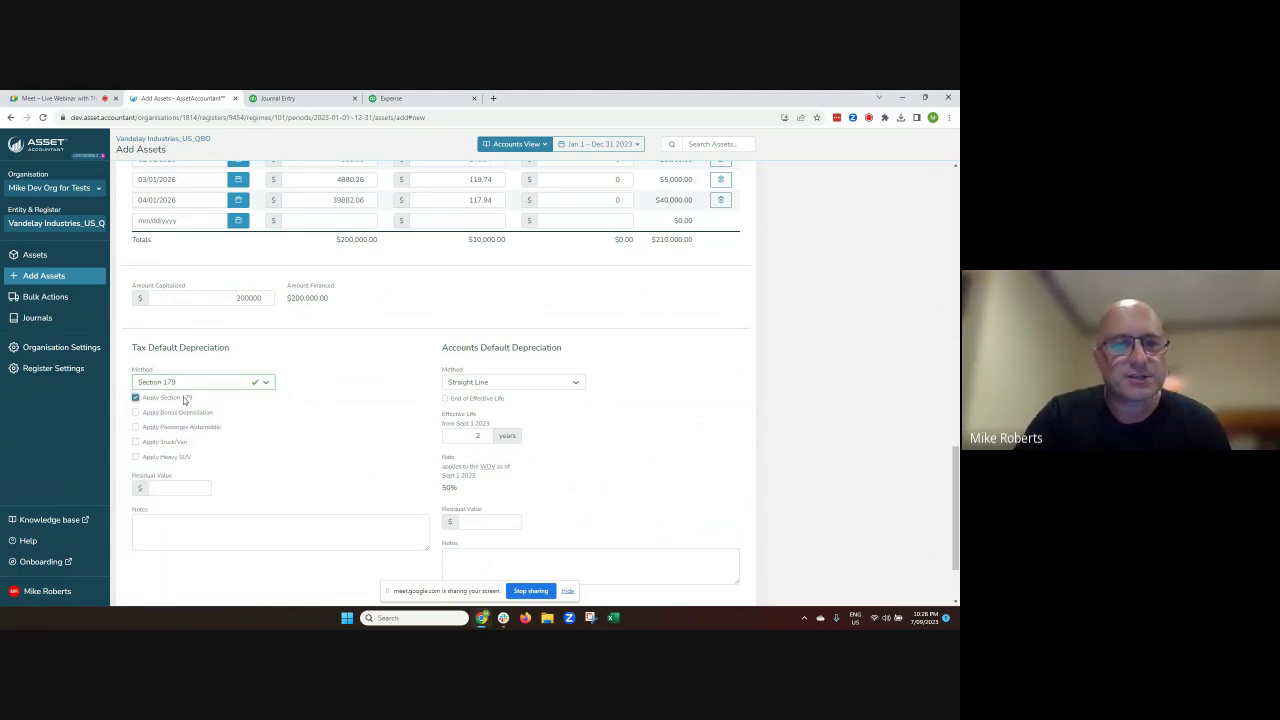
{"action": "scroll", "coordinate": [392, 405], "scroll_direction": "down", "scroll_amount": 1}
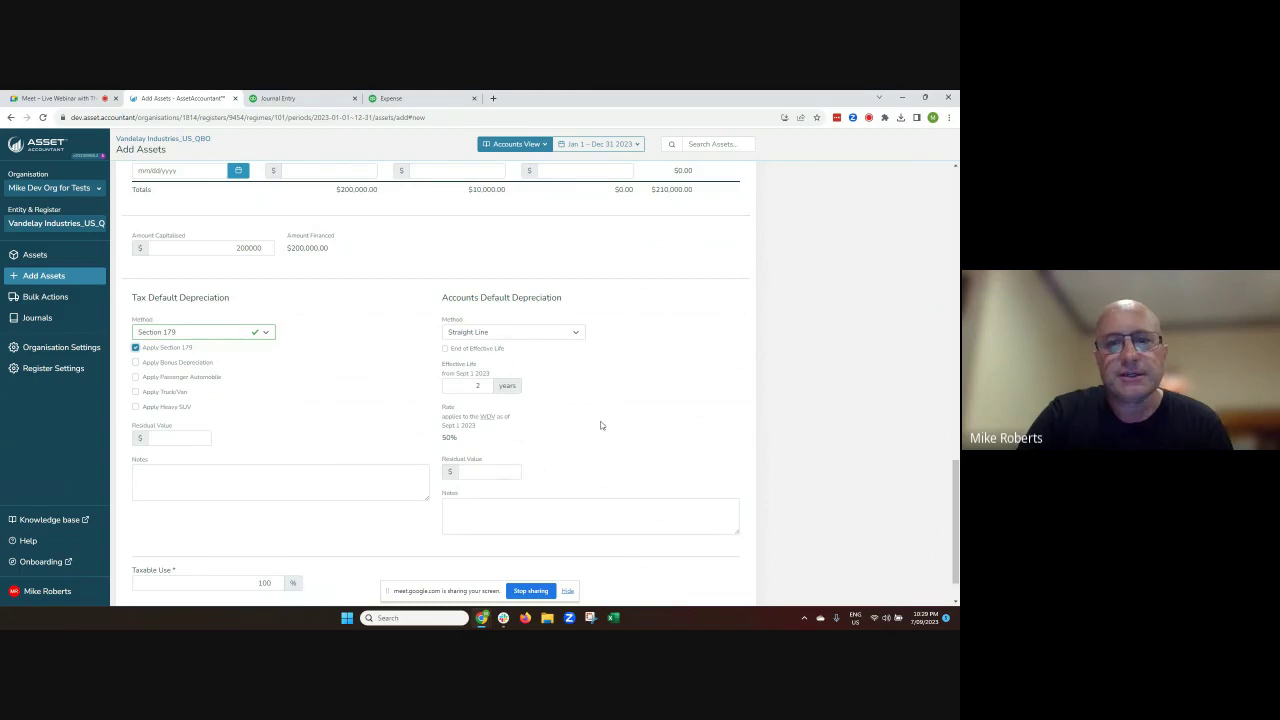
{"action": "double_click", "coordinate": [480, 385]}
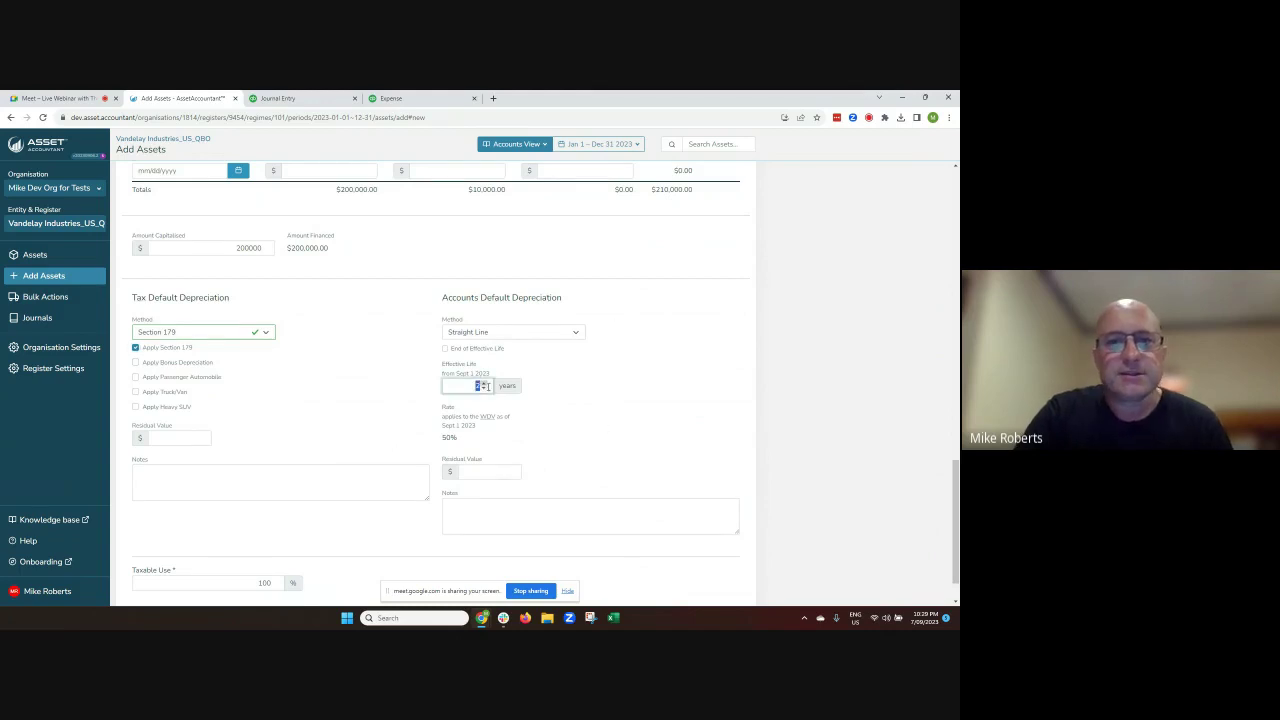
{"action": "type", "text": "5"}
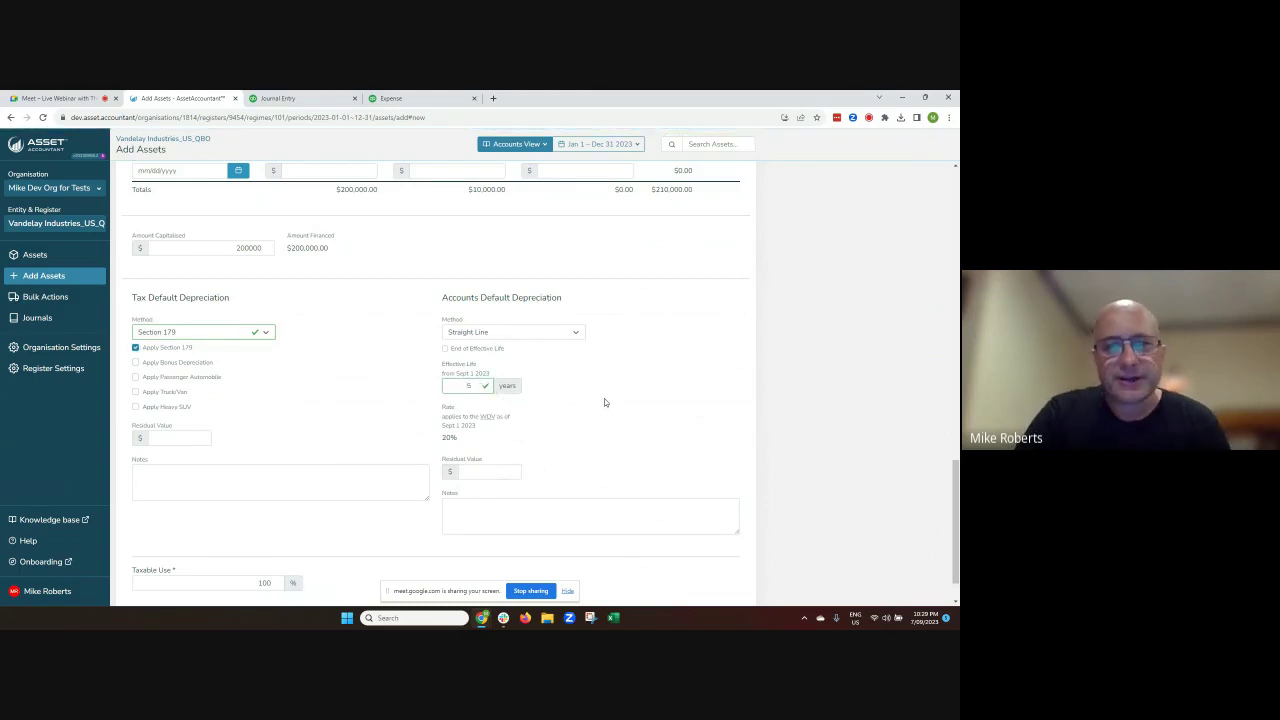
- Check the remaining depreciation and taxable use settings of the new leased vehicle and save the asset
{"action": "scroll", "coordinate": [595, 457], "scroll_direction": "down", "scroll_amount": 1}
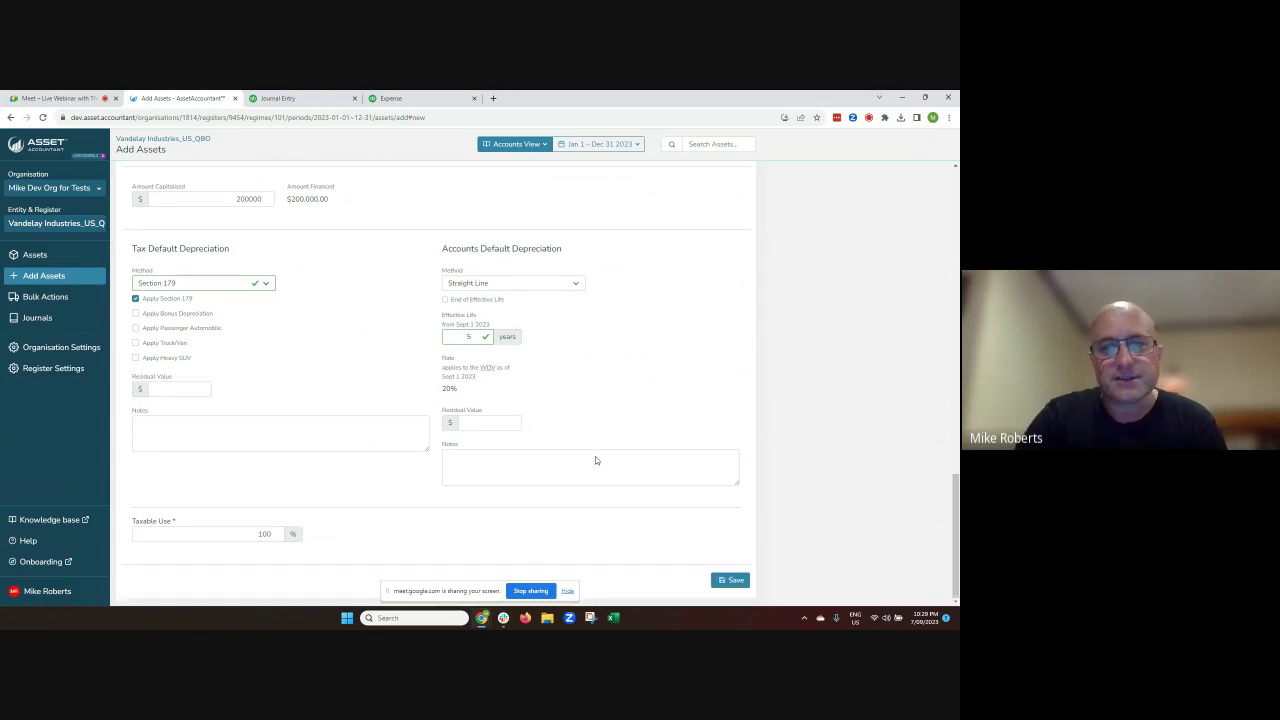
{"action": "scroll", "coordinate": [674, 417], "scroll_direction": "up", "scroll_amount": 4}
{"action": "scroll", "coordinate": [700, 480], "scroll_direction": "down", "scroll_amount": 5}
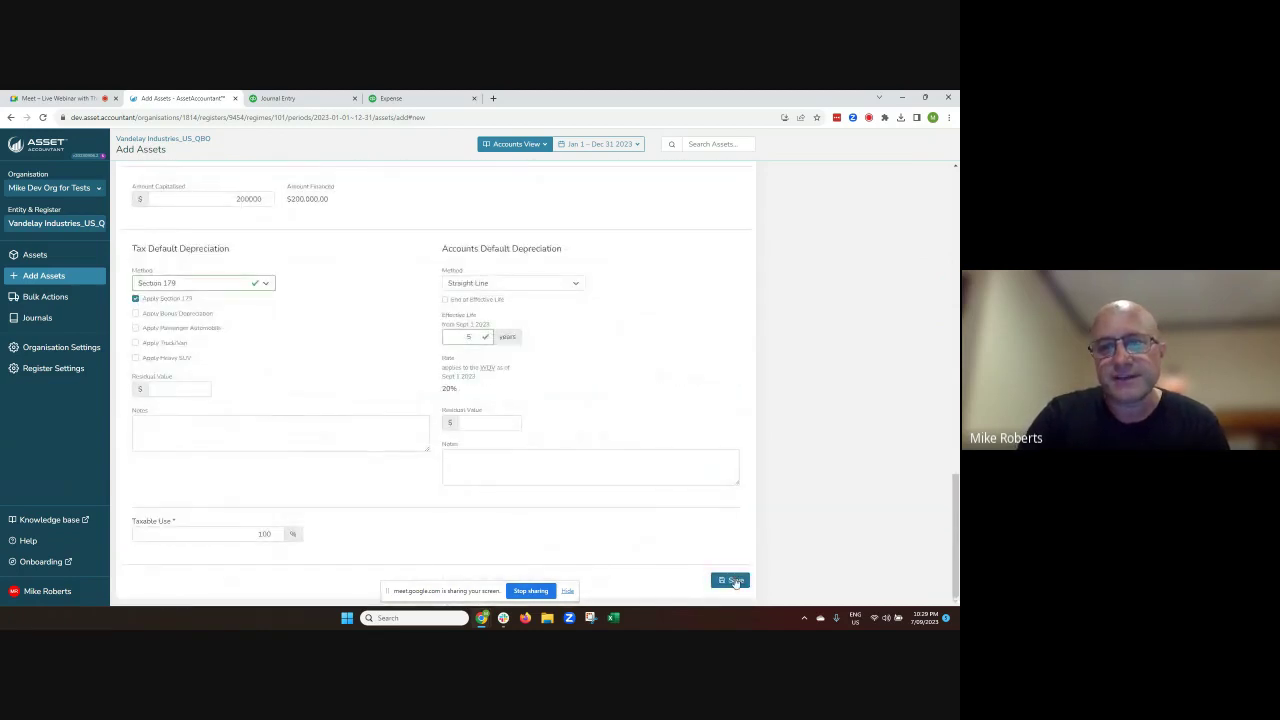
{"action": "left_click", "coordinate": [733, 580]}
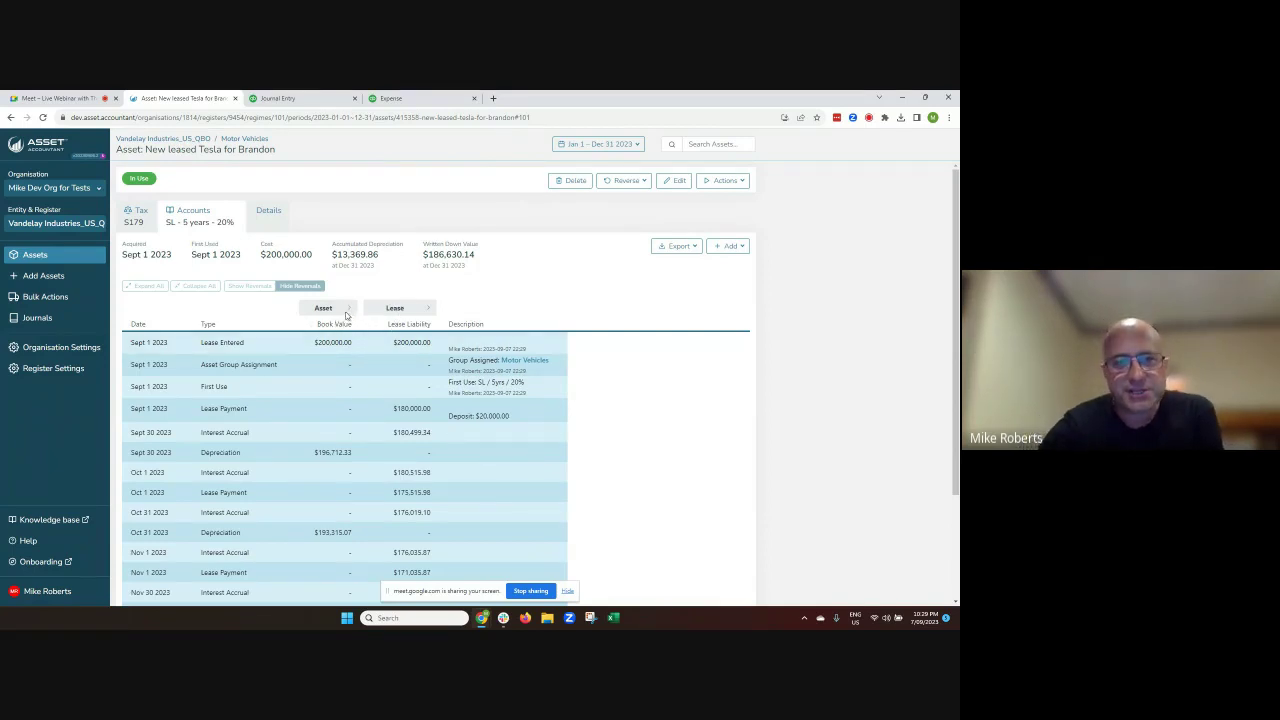
- Expand the lease columns of the new asset's accounts history and review principal, interest and liability for each entry
{"action": "left_click", "coordinate": [428, 308]}
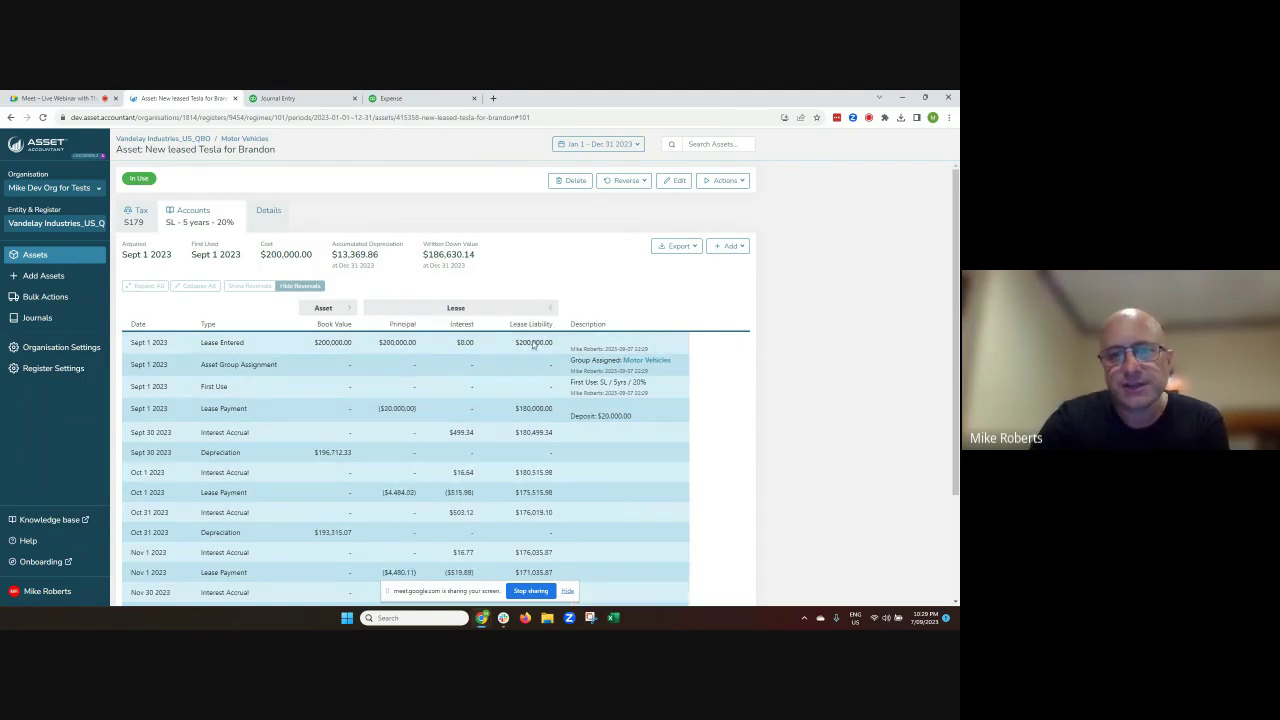
{"action": "scroll", "coordinate": [541, 345], "scroll_direction": "down", "scroll_amount": 1}
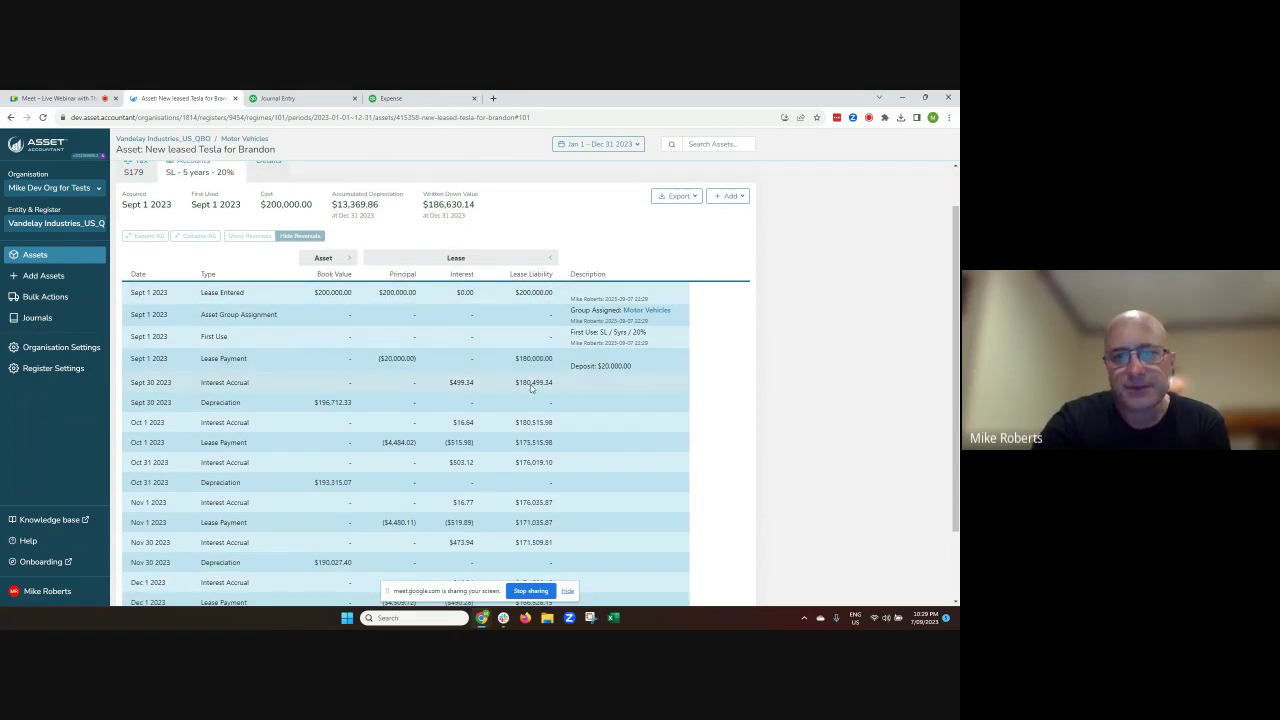
{"action": "scroll", "coordinate": [440, 350], "scroll_direction": "down", "scroll_amount": 1}
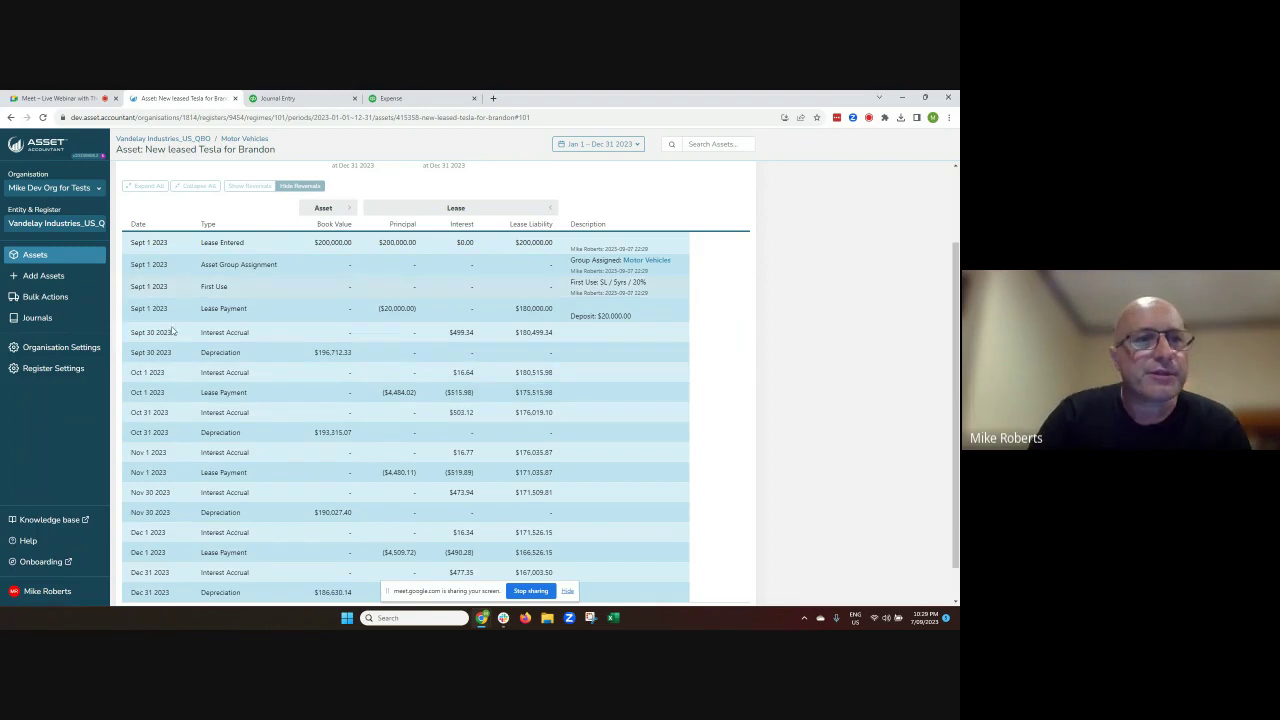
- Create a journal dated 09/30/2023 with all movement types included and review its Motor Vehicles lines
{"action": "left_click", "coordinate": [58, 318]}
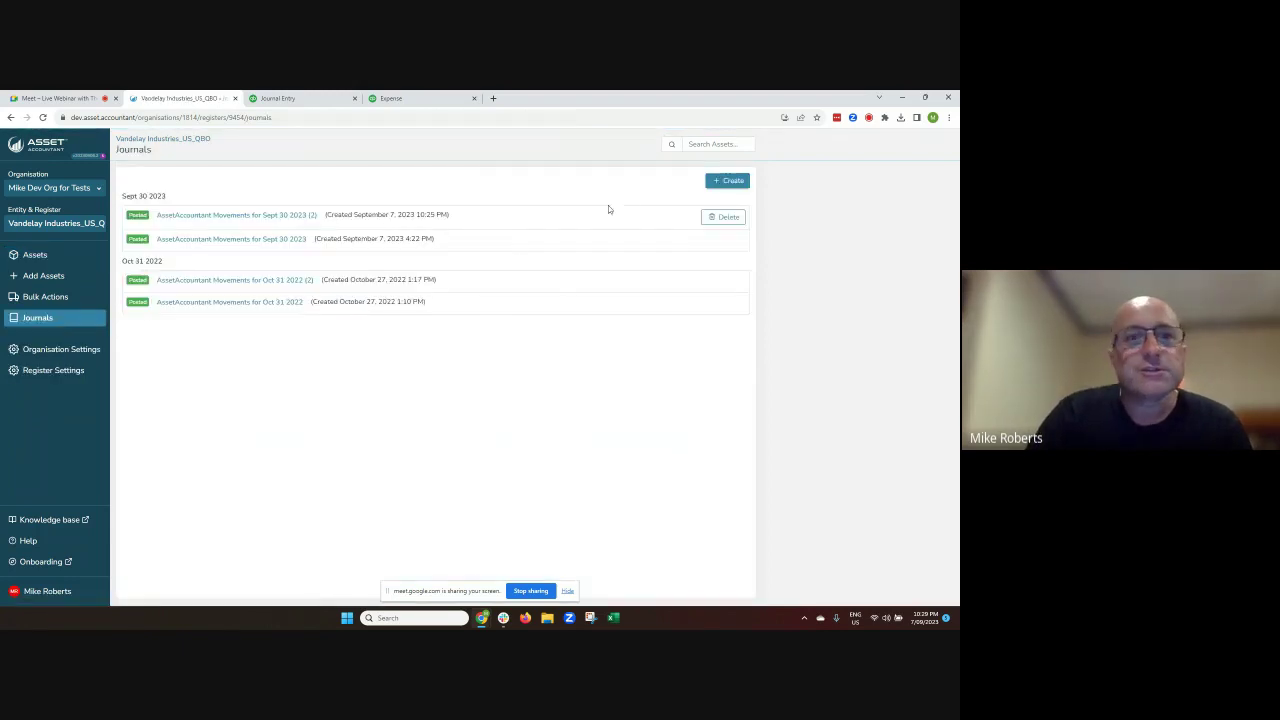
{"action": "left_click", "coordinate": [731, 181]}
{"action": "left_click", "coordinate": [670, 427]}
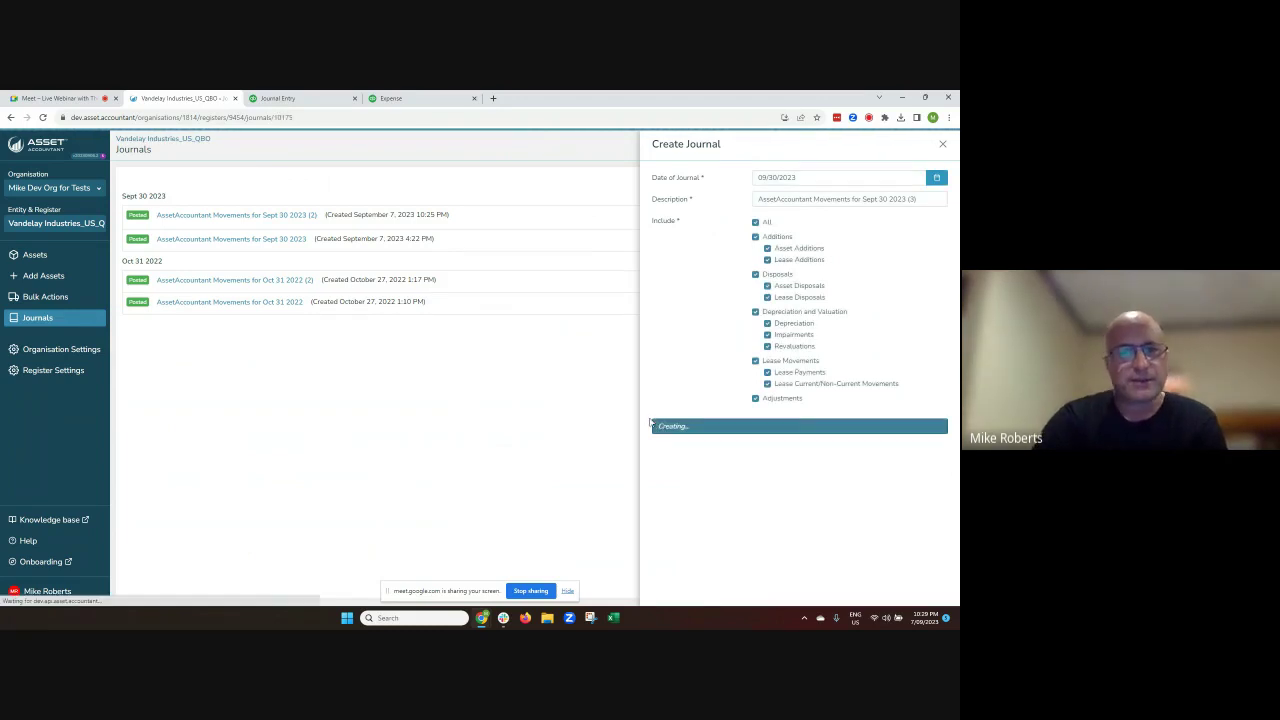
{"action": "scroll", "coordinate": [457, 380], "scroll_direction": "down", "scroll_amount": 2}
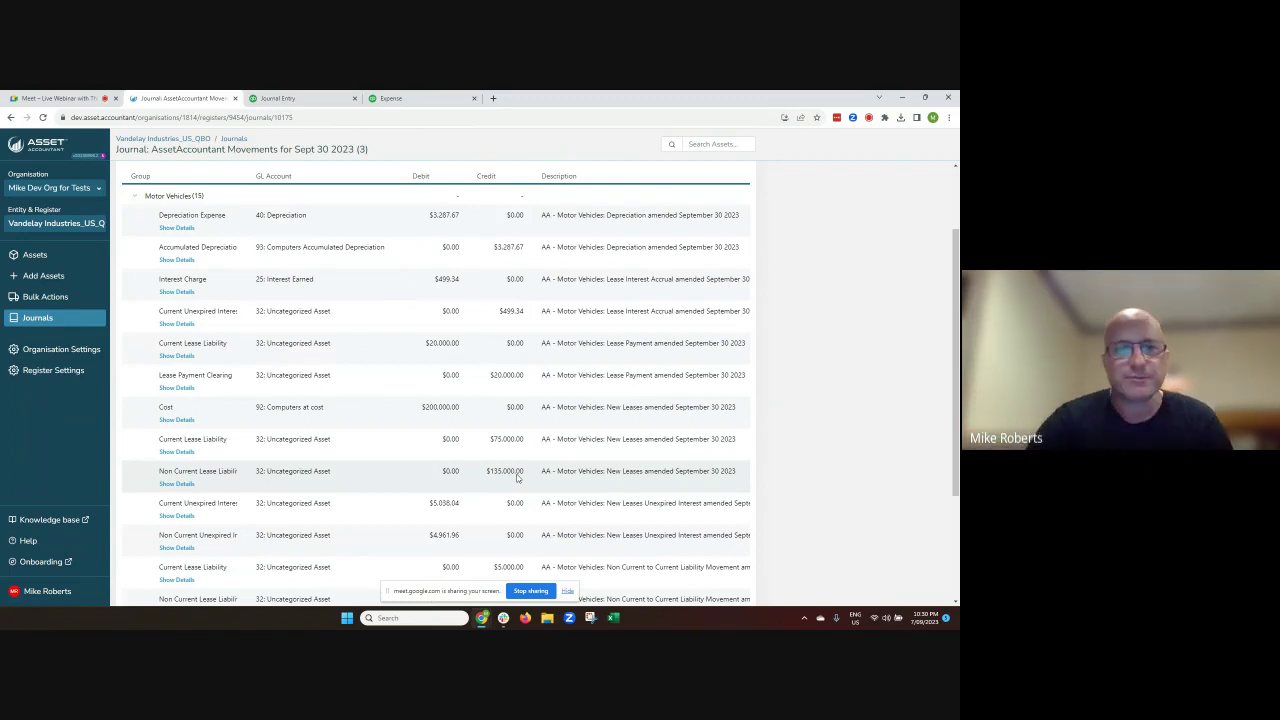
{"action": "scroll", "coordinate": [517, 478], "scroll_direction": "down", "scroll_amount": 3}
{"action": "scroll", "coordinate": [477, 473], "scroll_direction": "up", "scroll_amount": 5}
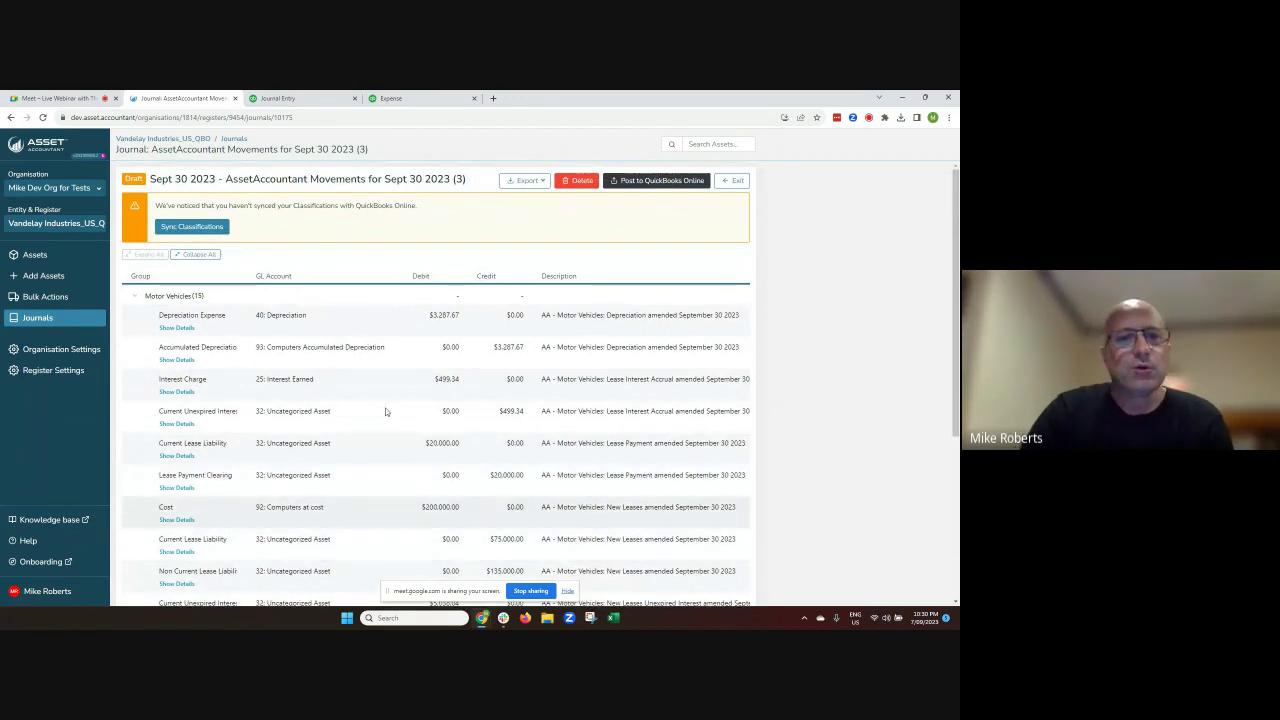
- Open the leased asset from the journal's Depreciation Expense details and generate its lease schedule report
{"action": "left_click", "coordinate": [176, 327]}
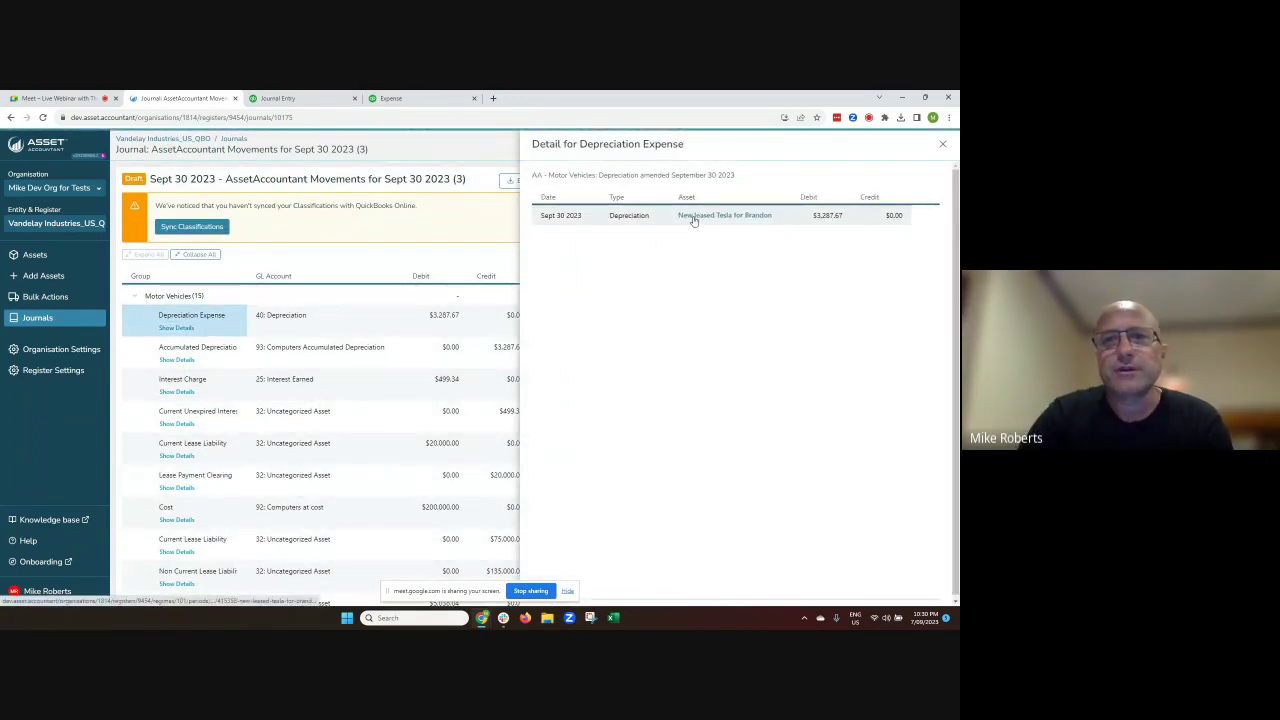
{"action": "left_click", "coordinate": [693, 216]}
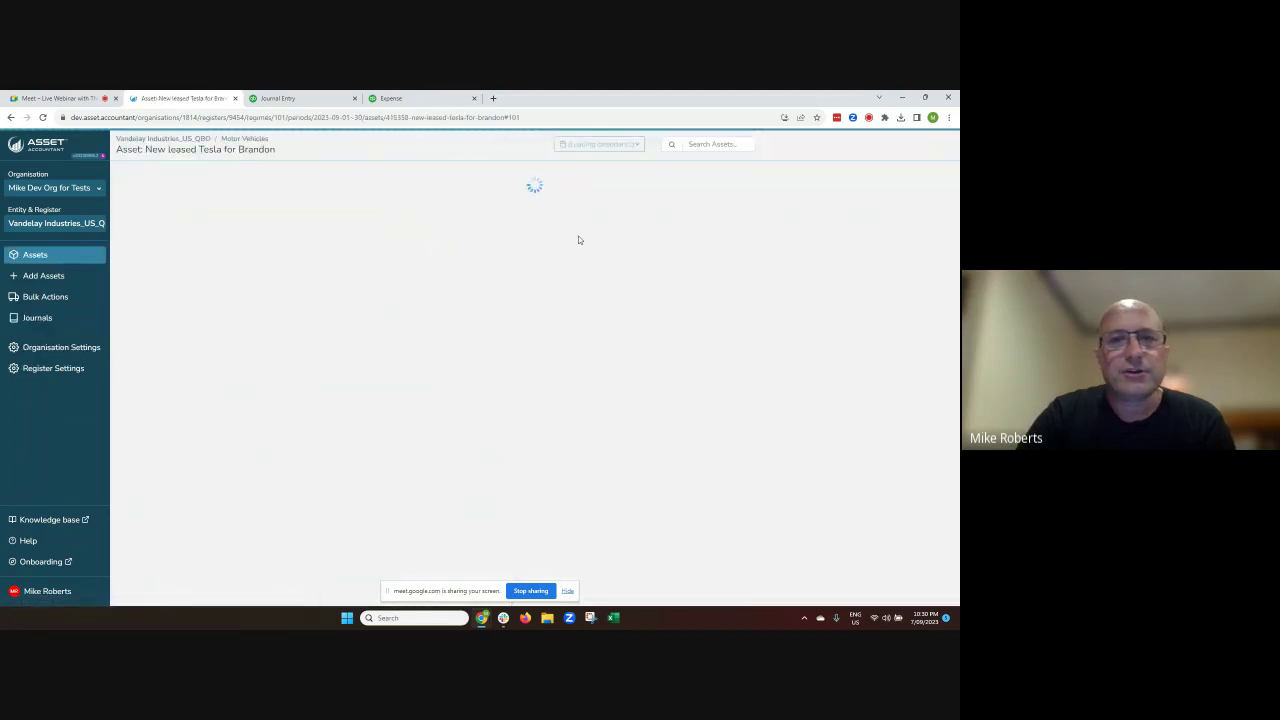
{"action": "left_click", "coordinate": [720, 183]}
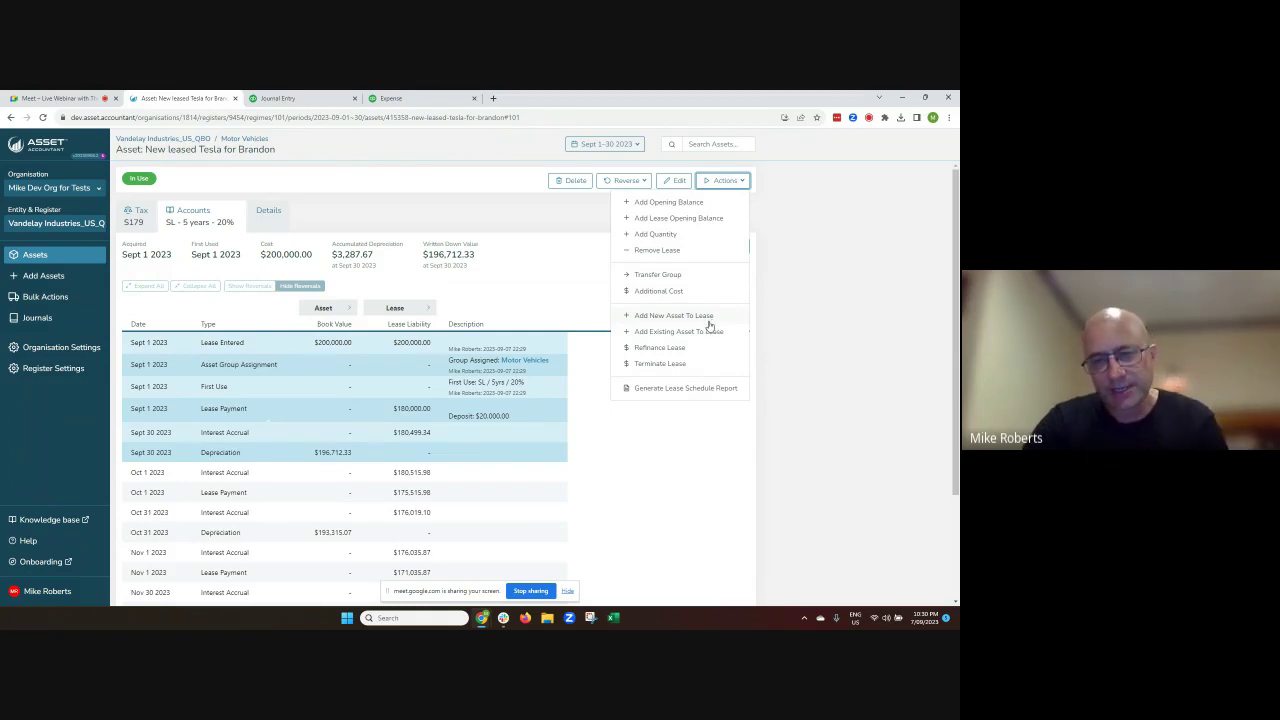
{"action": "left_click", "coordinate": [679, 390]}
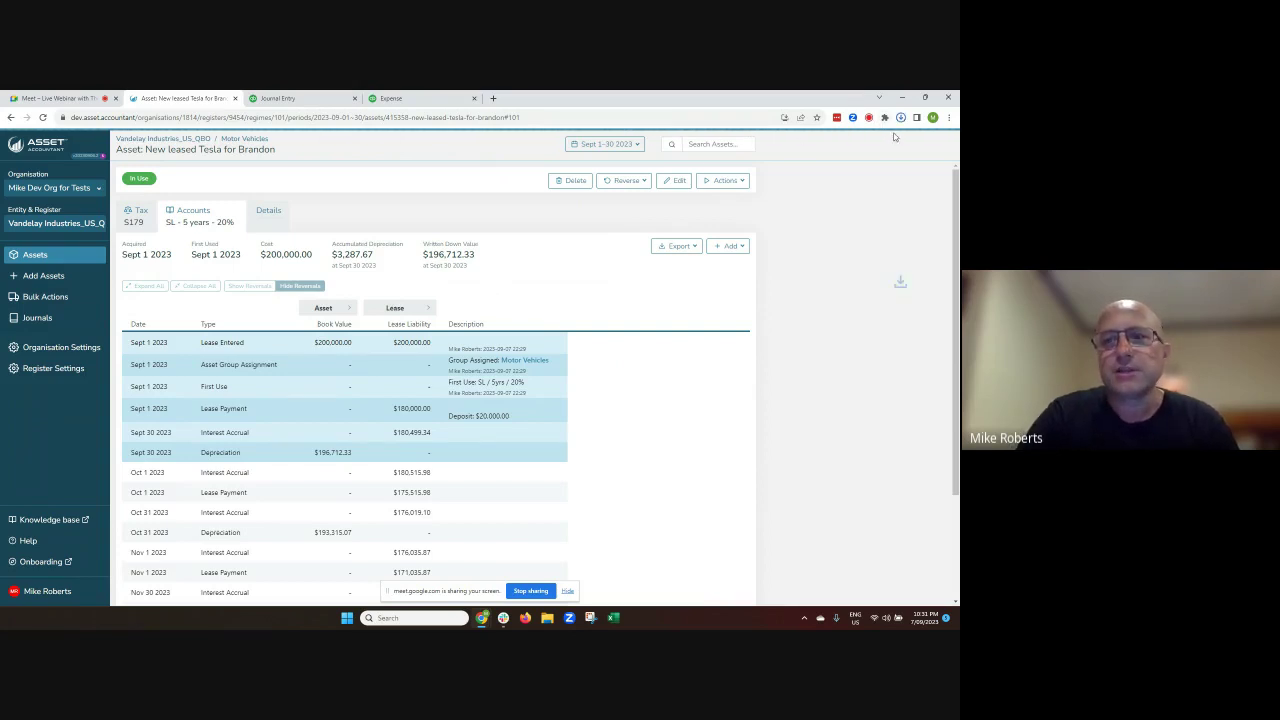
- Open the downloaded lease schedule report PDF, review its yearly summaries and repayment schedule, and close it
{"action": "left_click", "coordinate": [858, 147]}
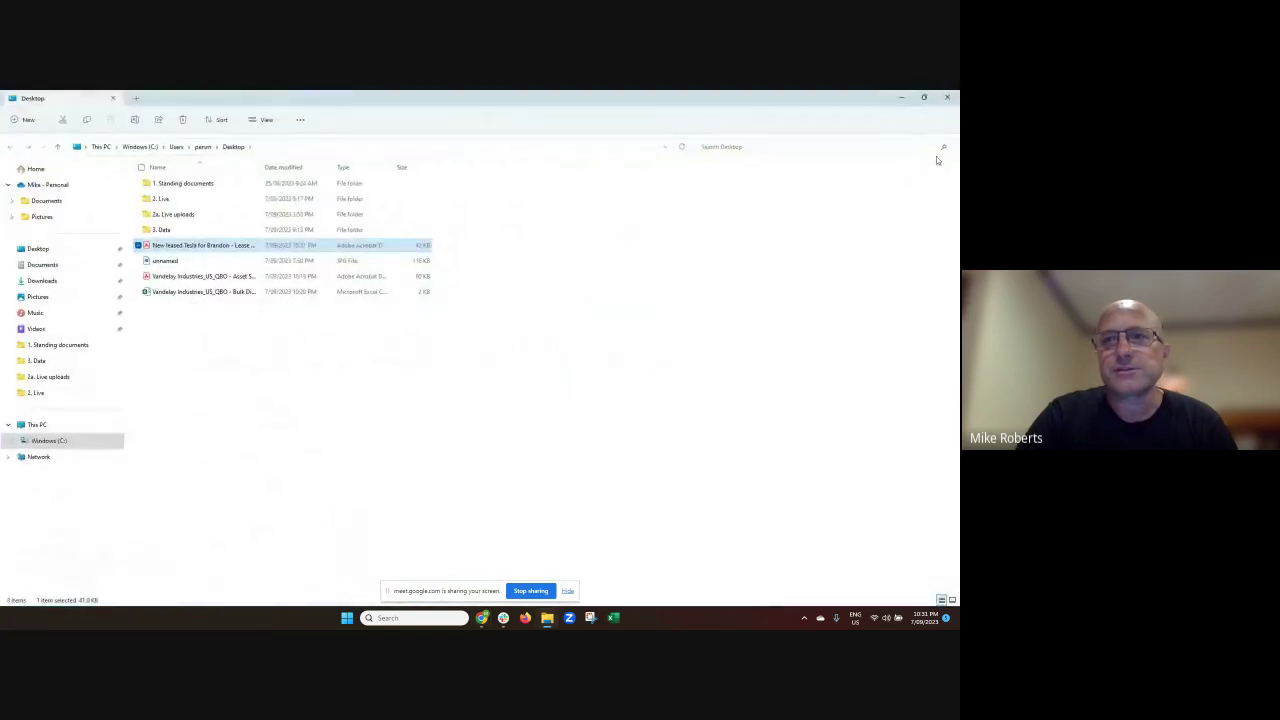
{"action": "left_click", "coordinate": [947, 97]}
{"action": "left_click", "coordinate": [900, 117]}
{"action": "left_click", "coordinate": [811, 165]}
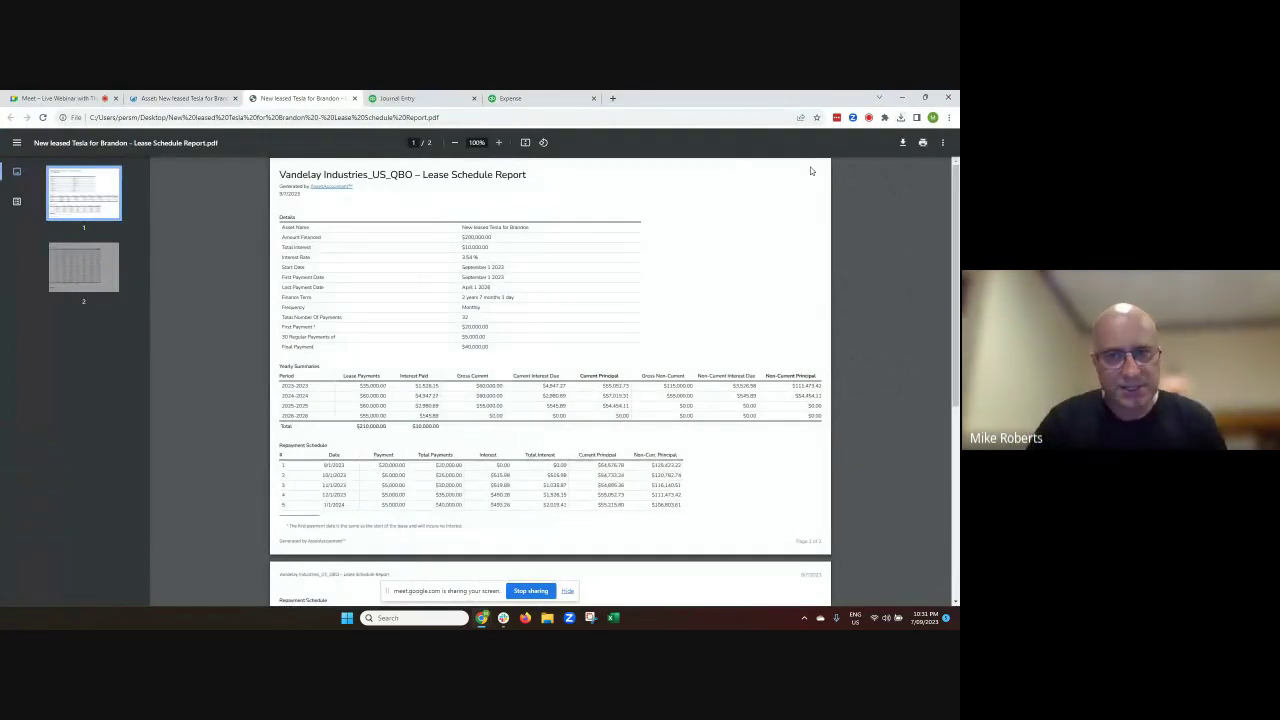
{"action": "scroll", "coordinate": [583, 354], "scroll_direction": "down", "scroll_amount": 5}
{"action": "scroll", "coordinate": [523, 374], "scroll_direction": "down", "scroll_amount": 2}
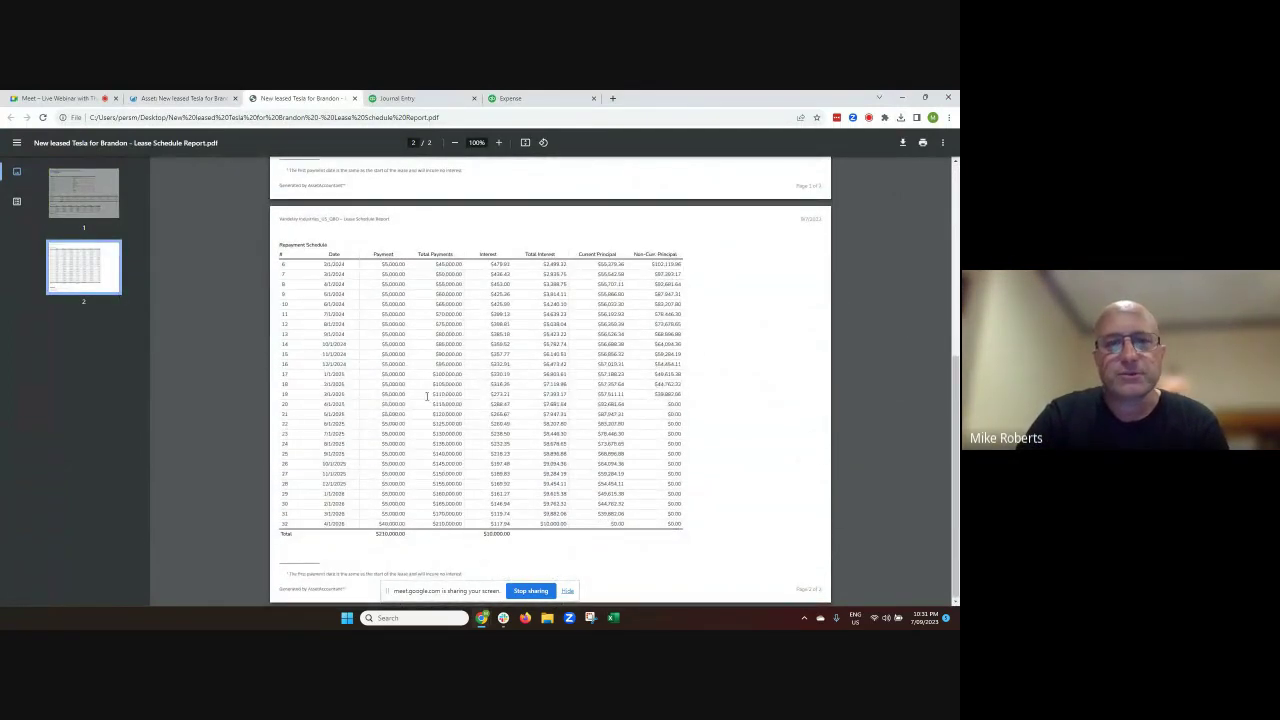
{"action": "scroll", "coordinate": [422, 435], "scroll_direction": "up", "scroll_amount": 7}
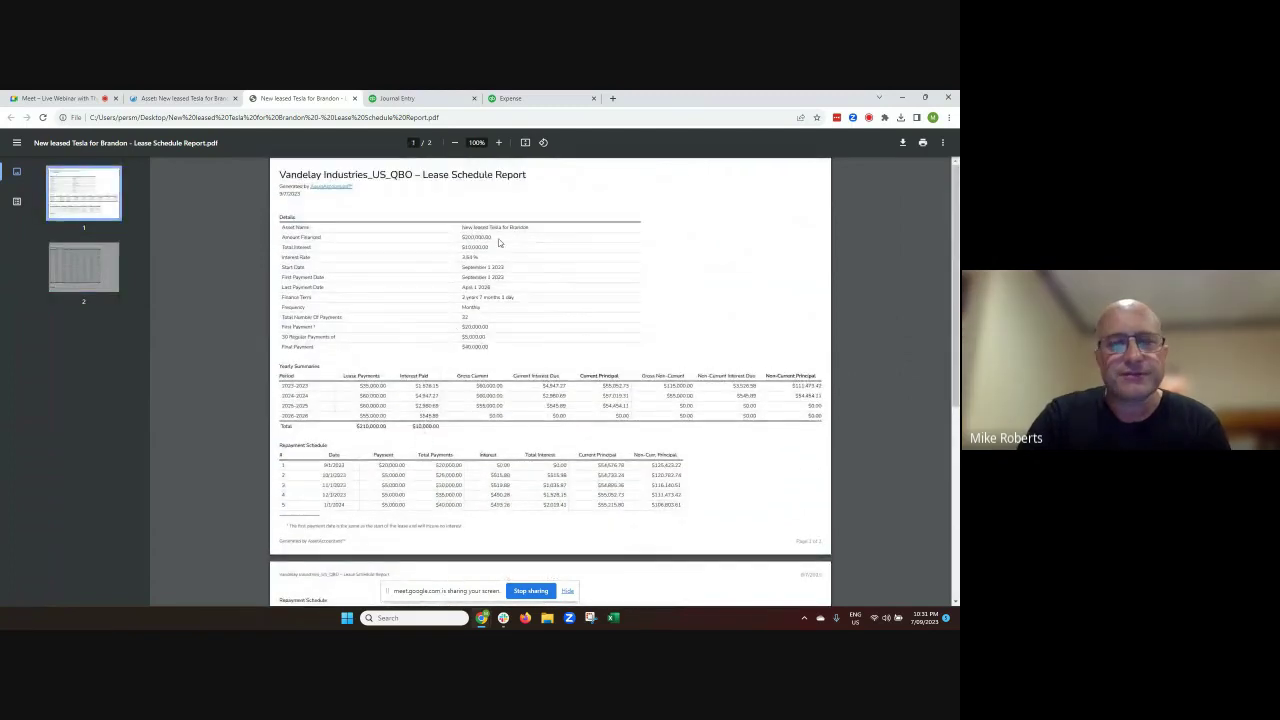
{"action": "left_click", "coordinate": [354, 98]}
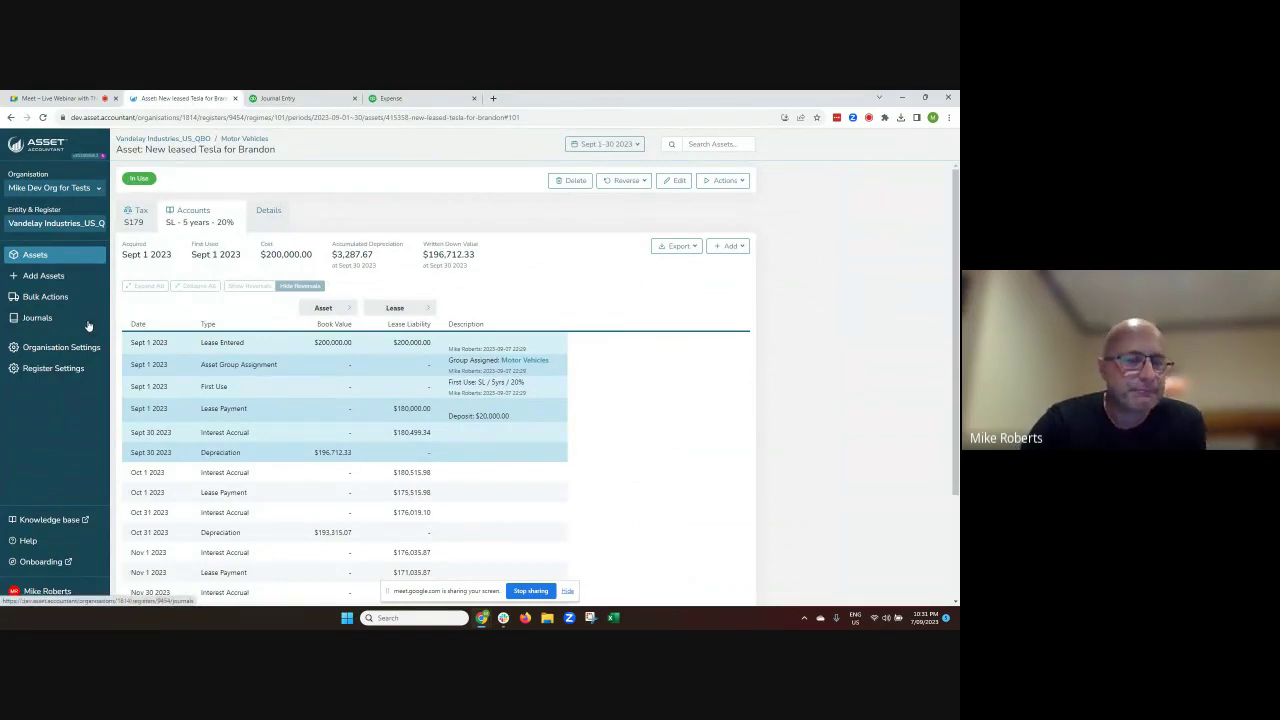
- Review the register's general settings and users, check the roles available when inviting a user, and cancel the invitation
{"action": "left_click", "coordinate": [55, 369]}
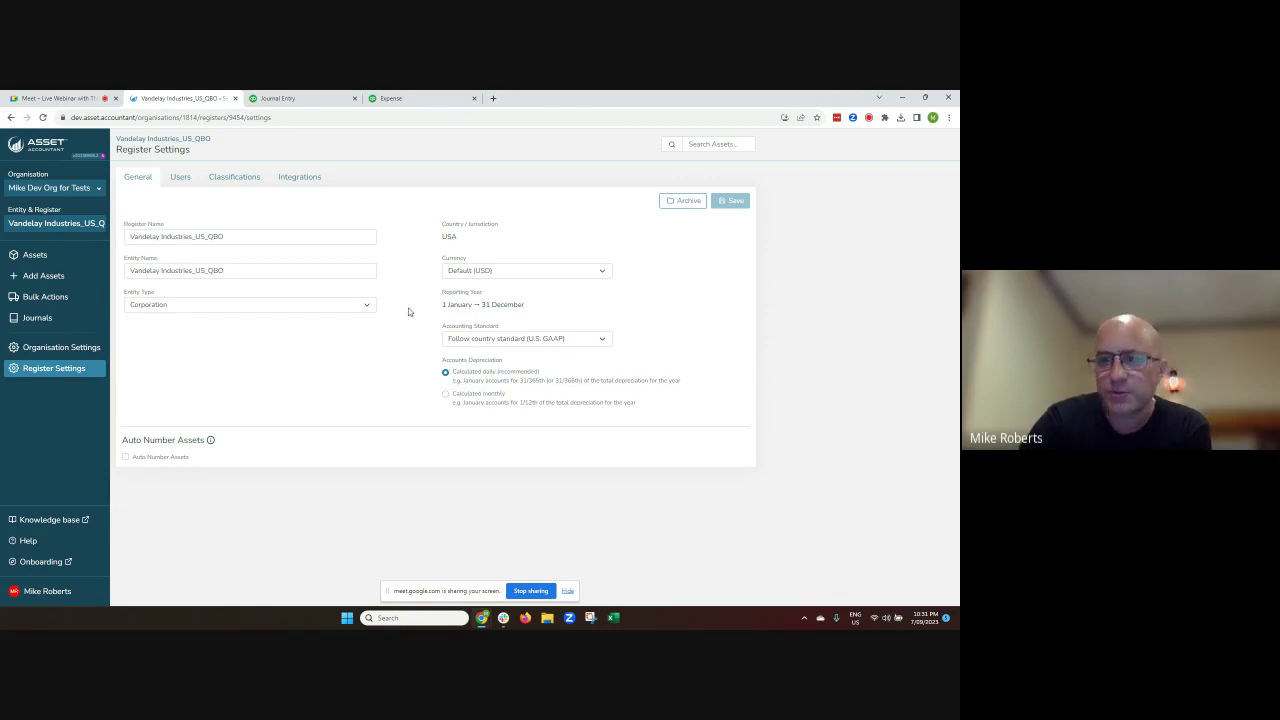
{"action": "left_click", "coordinate": [174, 179]}
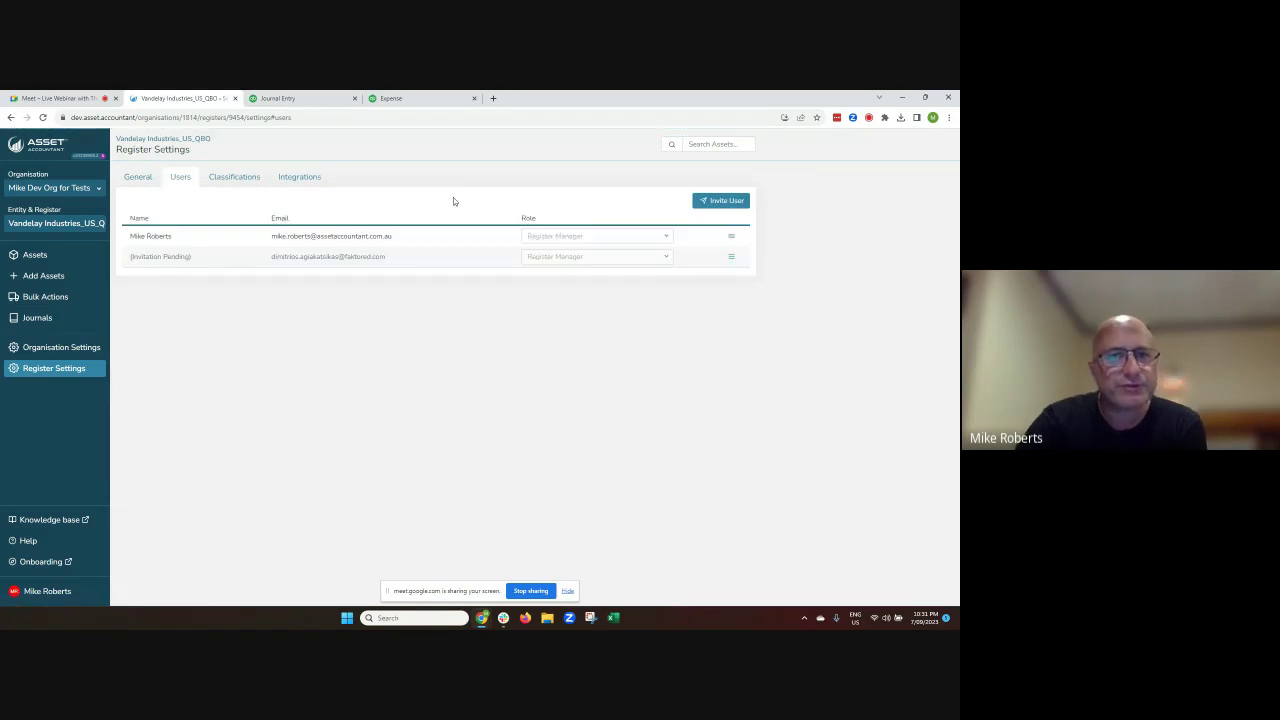
{"action": "left_click", "coordinate": [732, 202]}
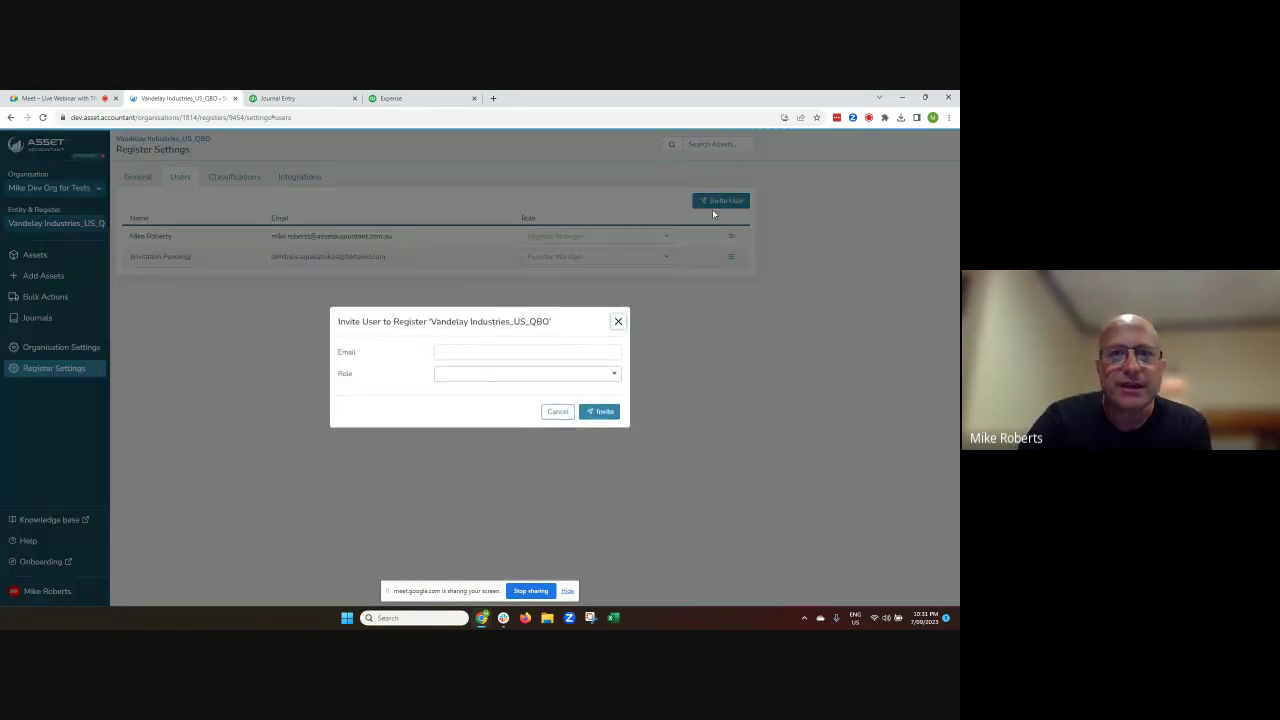
{"action": "left_click", "coordinate": [505, 382]}
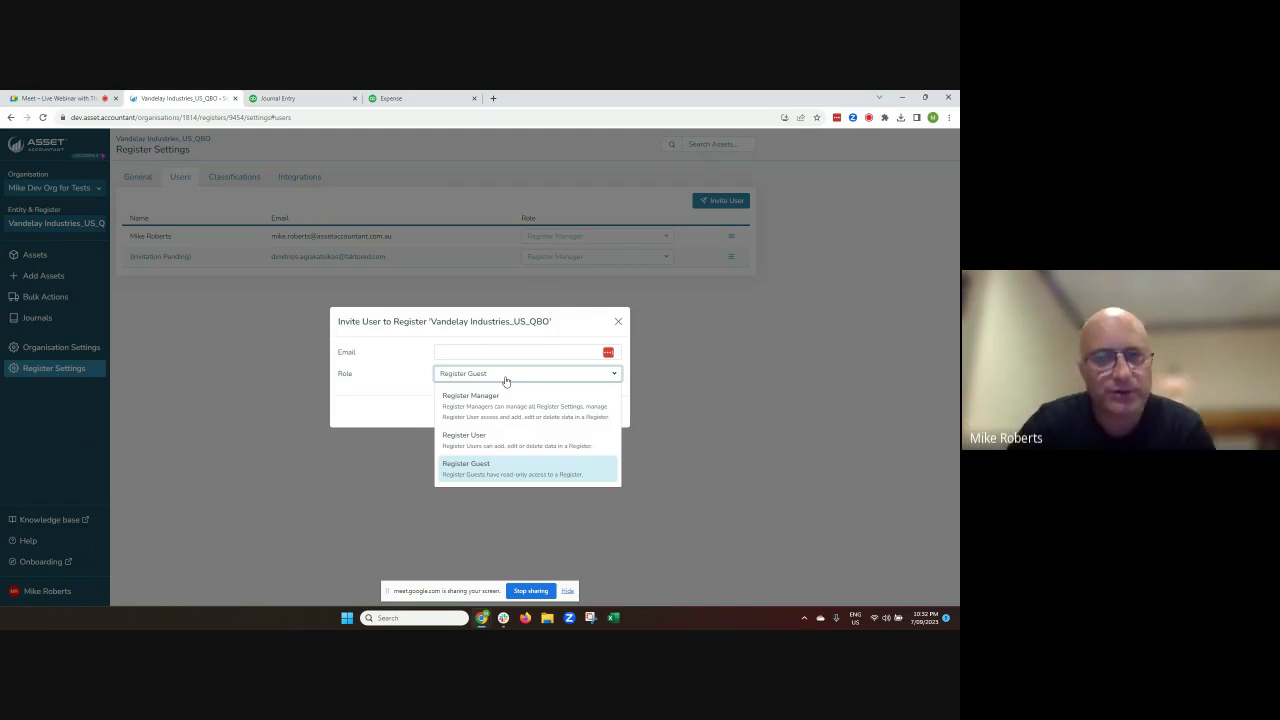
{"action": "left_click", "coordinate": [618, 323]}
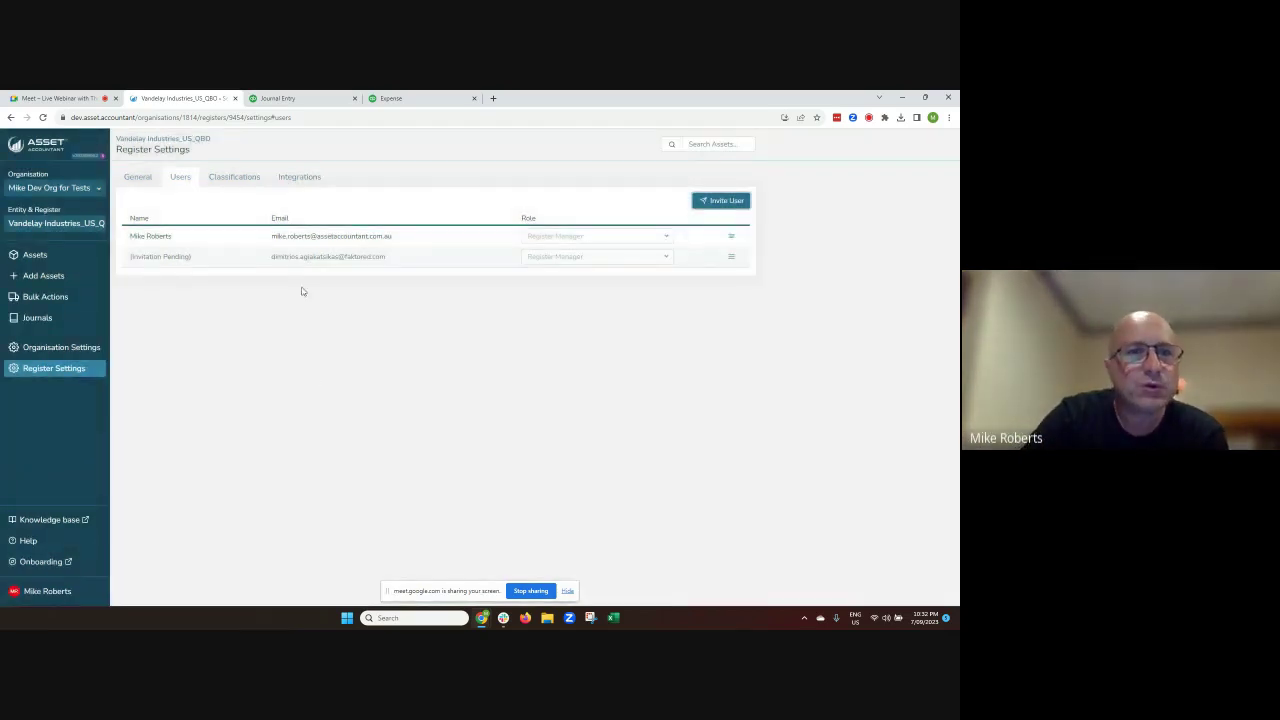
- Review the register's classifications, including the form for adding one, and its integrations, then return to the general settings
{"action": "left_click", "coordinate": [246, 177]}
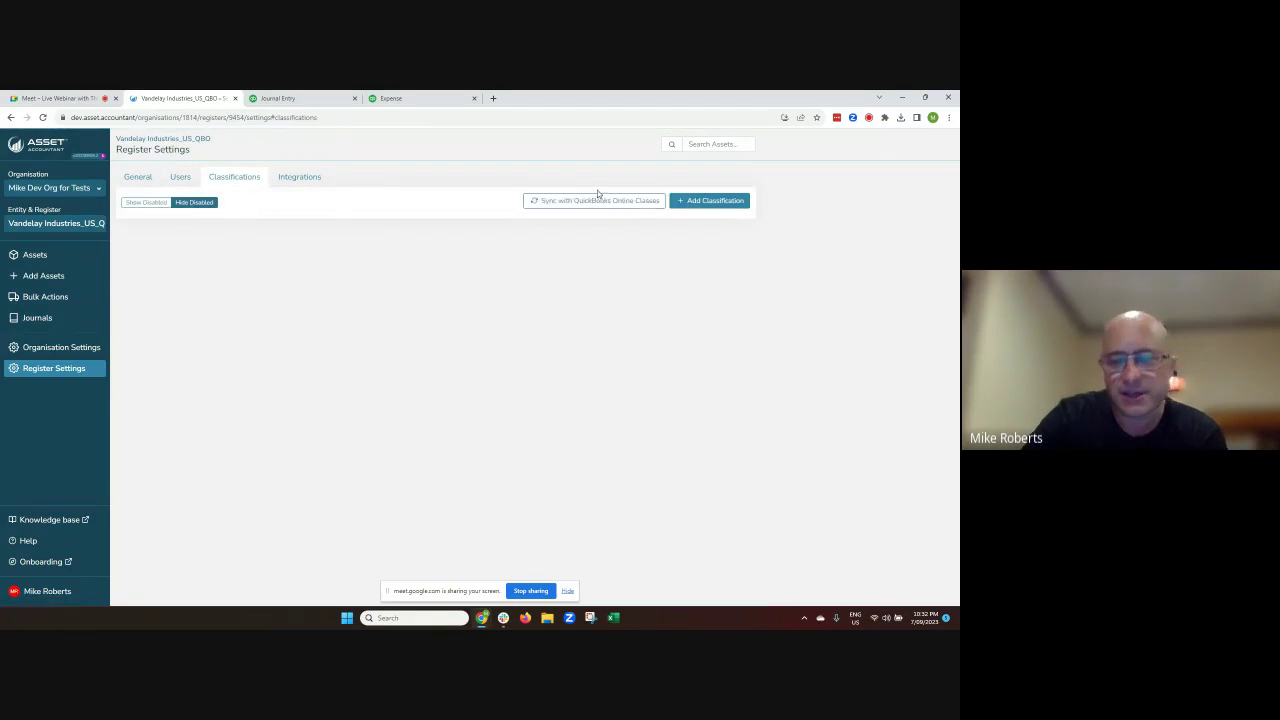
{"action": "left_click", "coordinate": [705, 202]}
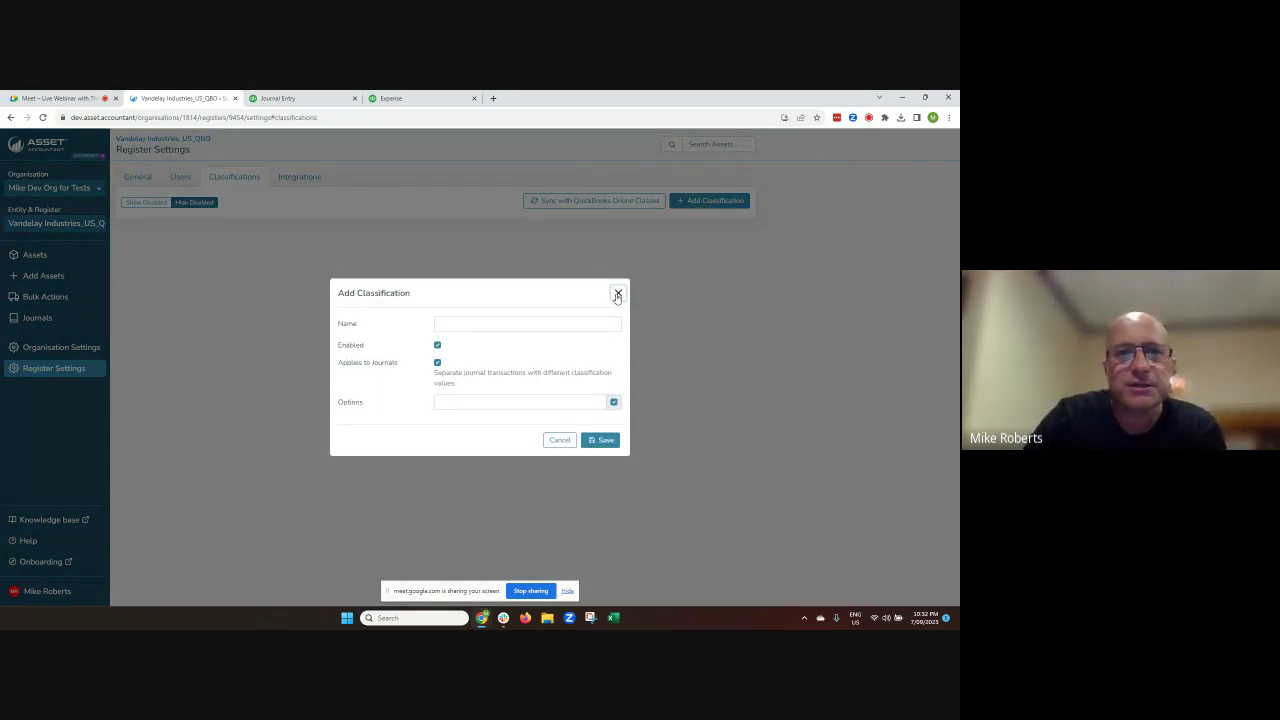
{"action": "left_click", "coordinate": [618, 295]}
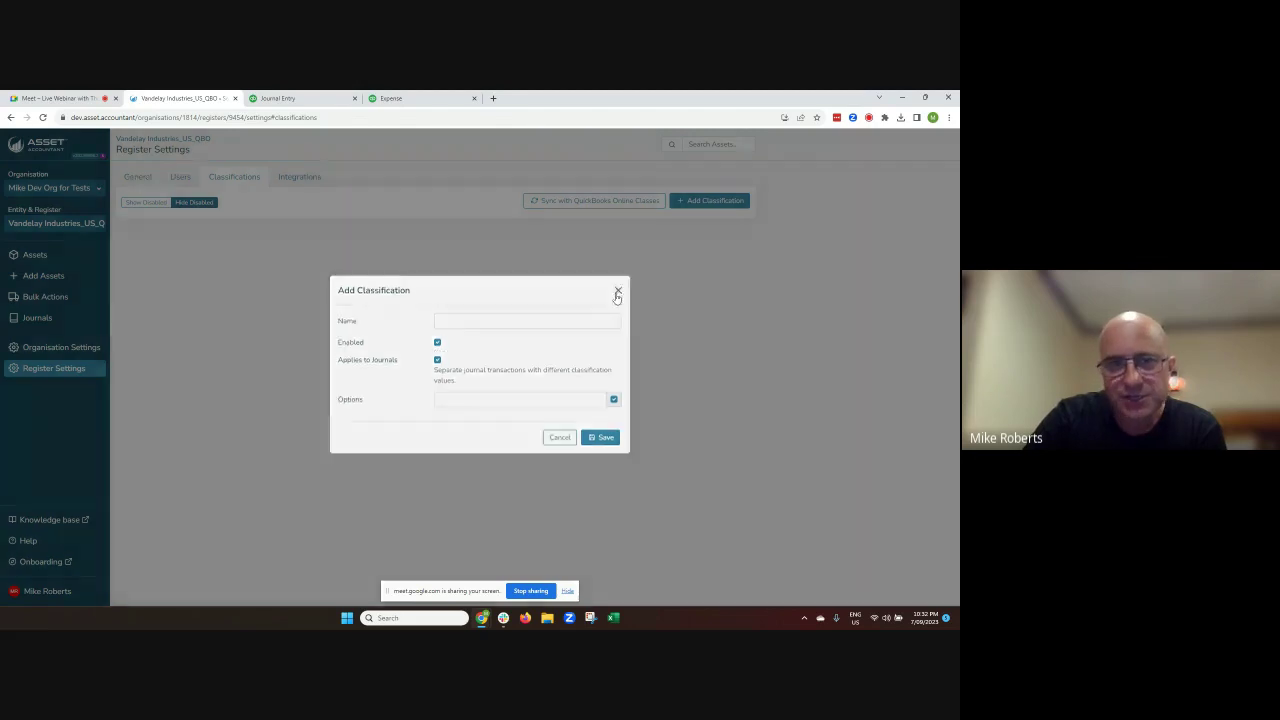
{"action": "left_click", "coordinate": [306, 180]}
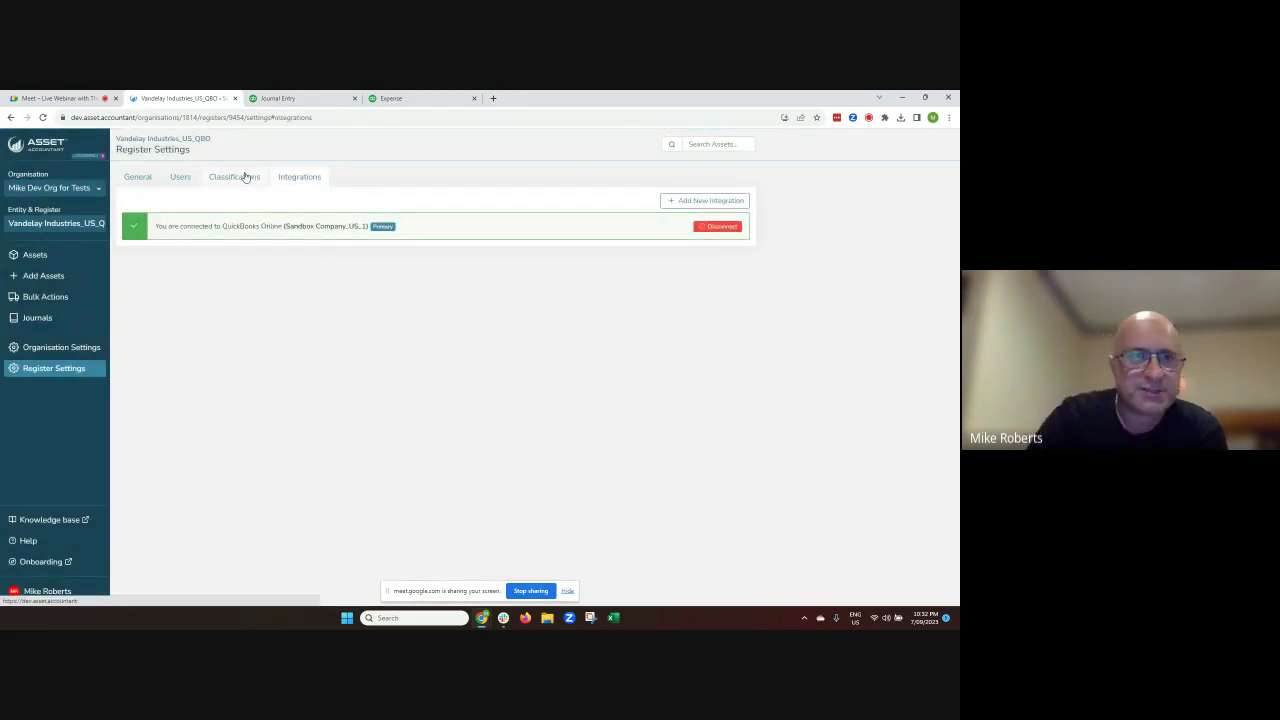
{"action": "left_click", "coordinate": [140, 177]}
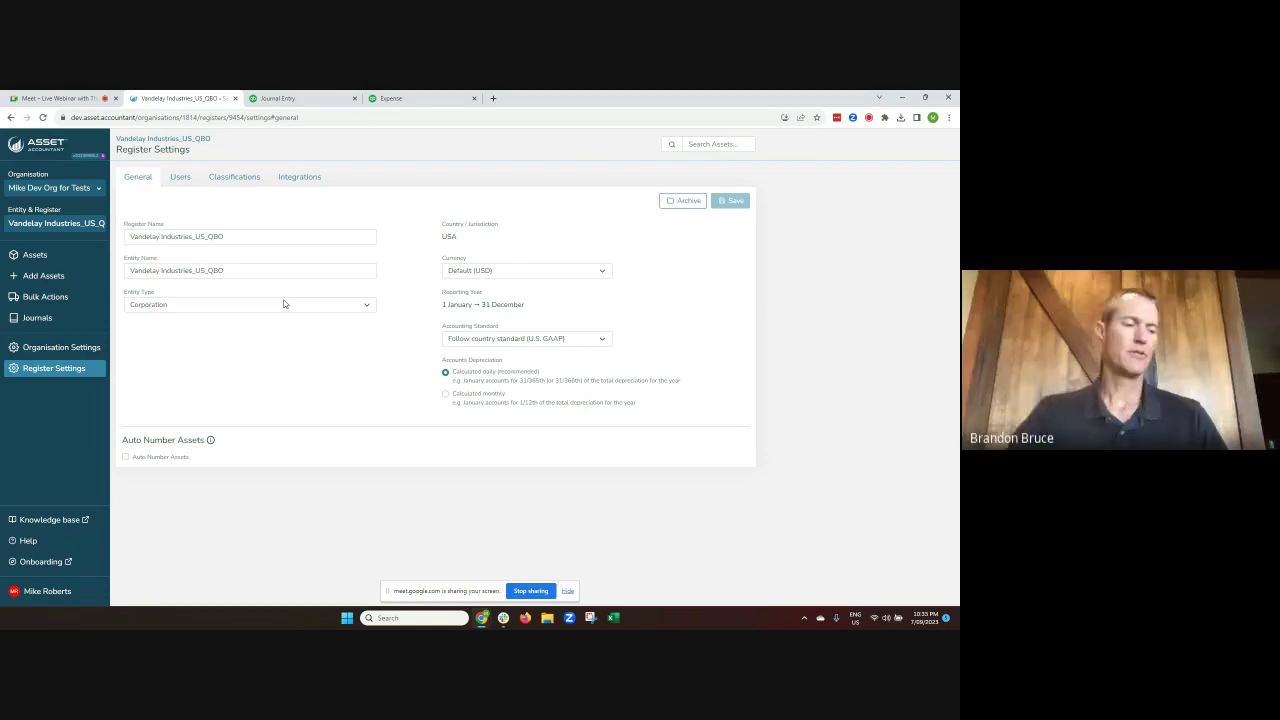
- Stop sharing the screen in the Google Meet call
{"action": "left_click", "coordinate": [525, 591]}
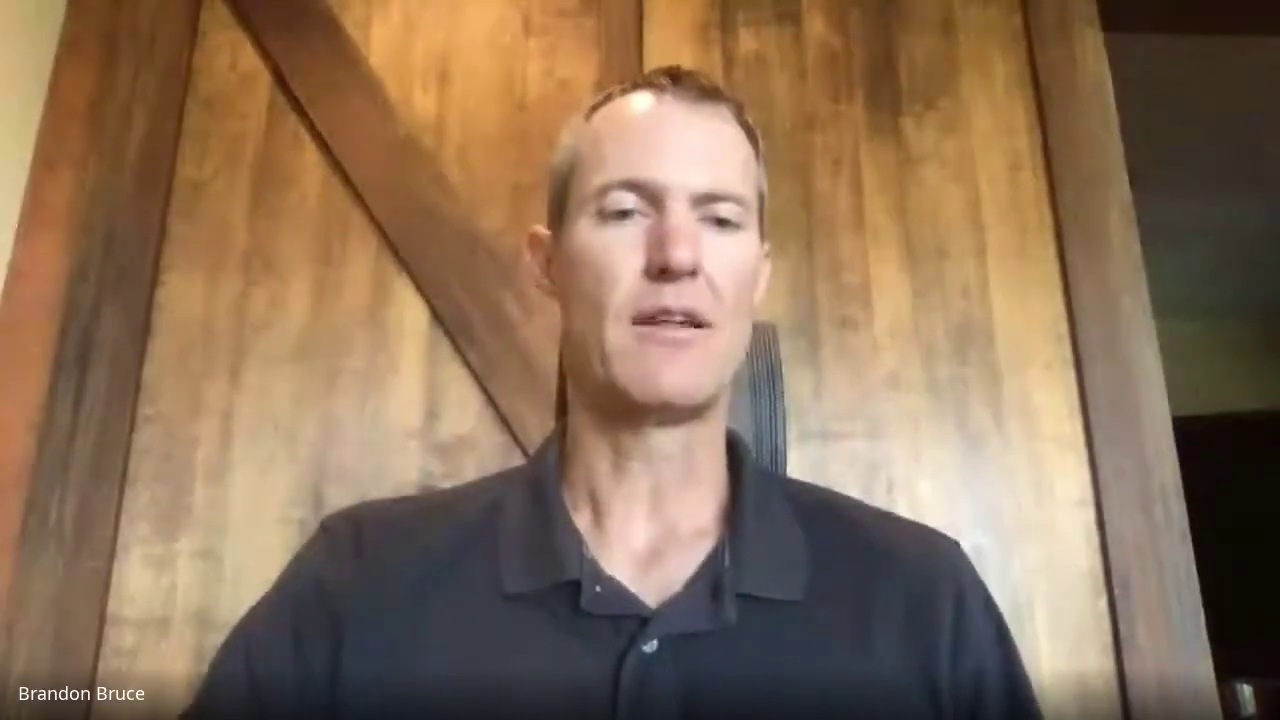
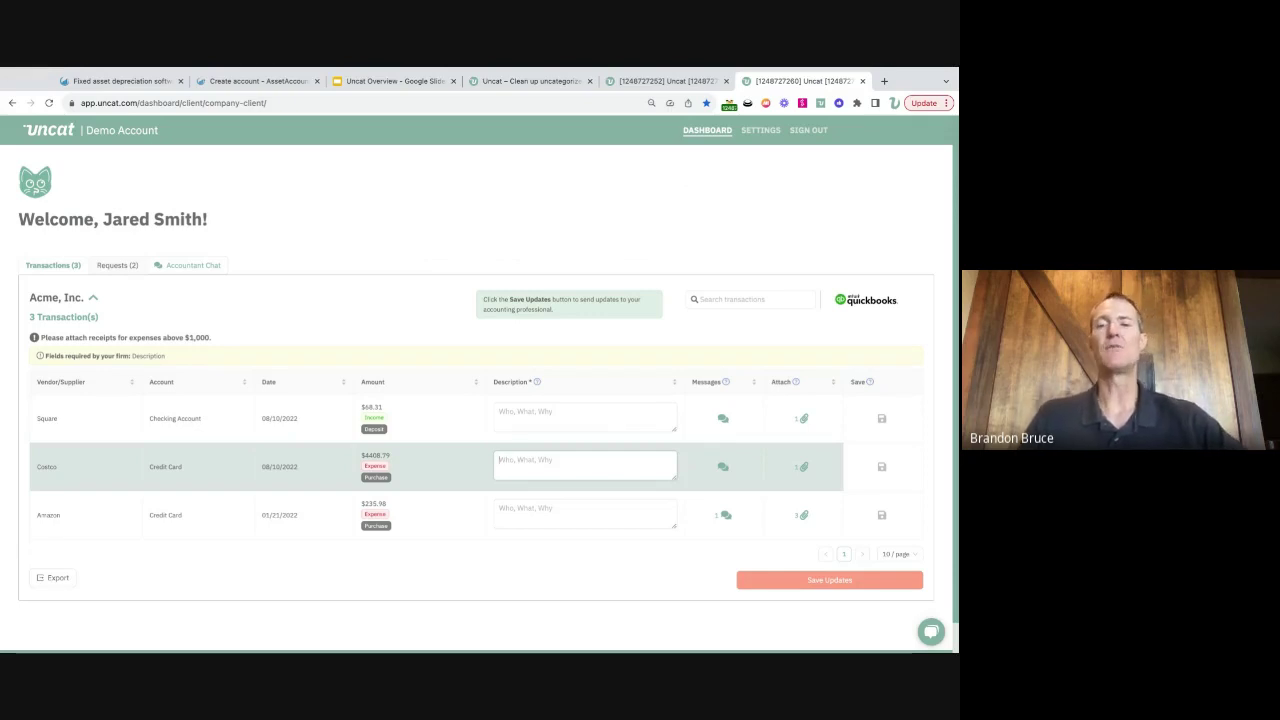
- Switch to the Uncat accountant dashboard, view the files attached to the Amazon transaction for Acme, Inc., and close them
{"action": "left_click", "coordinate": [667, 82]}
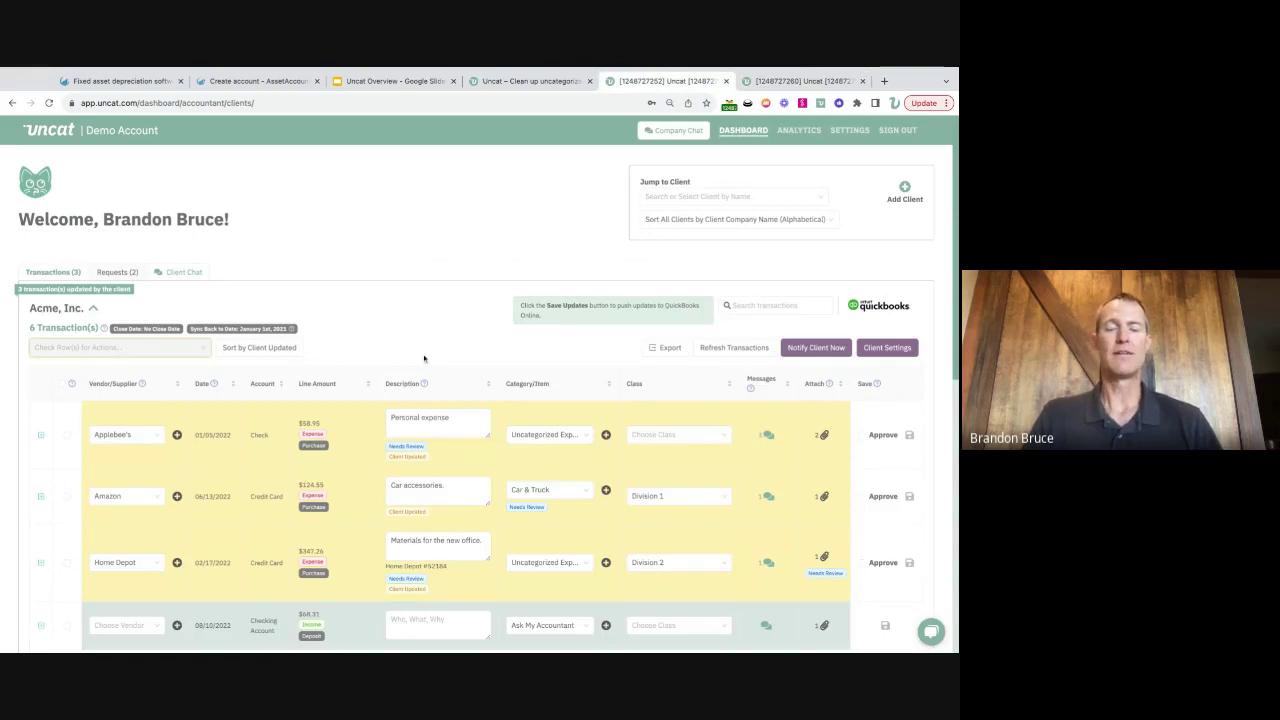
{"action": "scroll", "coordinate": [424, 358], "scroll_direction": "down", "scroll_amount": 2}
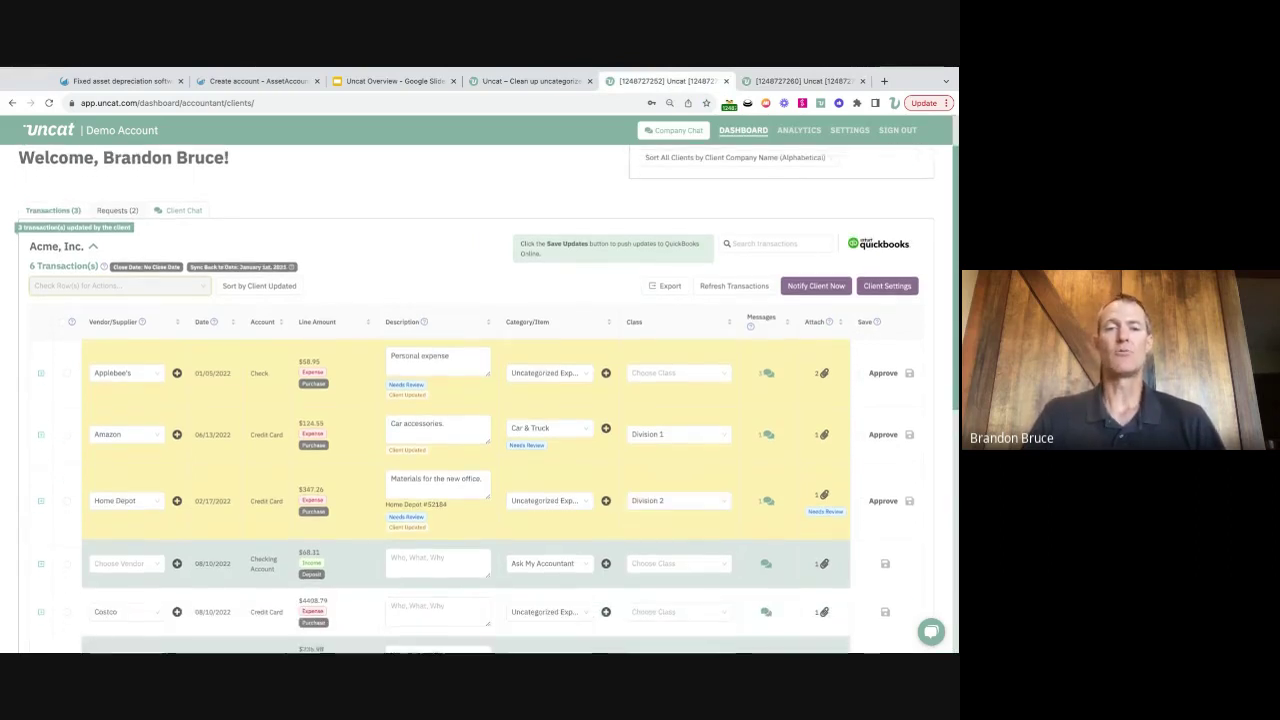
{"action": "left_click", "coordinate": [825, 437]}
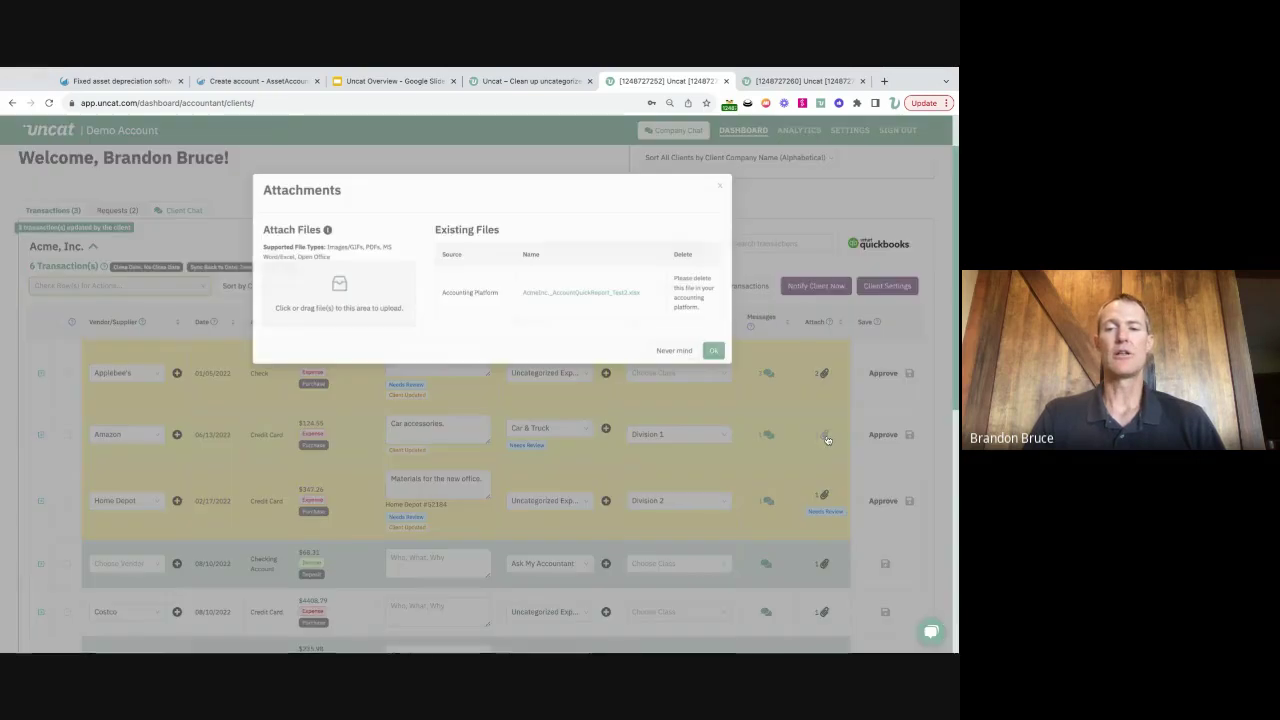
{"action": "left_click", "coordinate": [718, 176]}
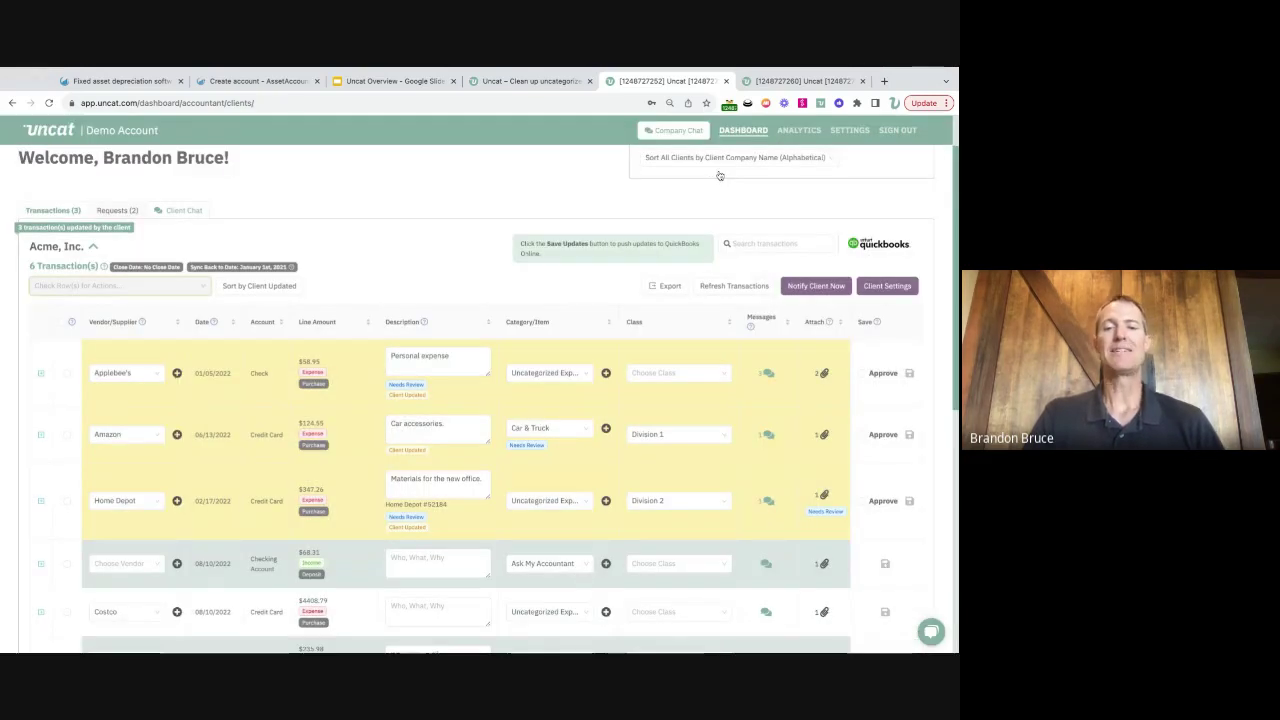
- Review the class and category options available for the Applebee's transaction
{"action": "left_click", "coordinate": [697, 373]}
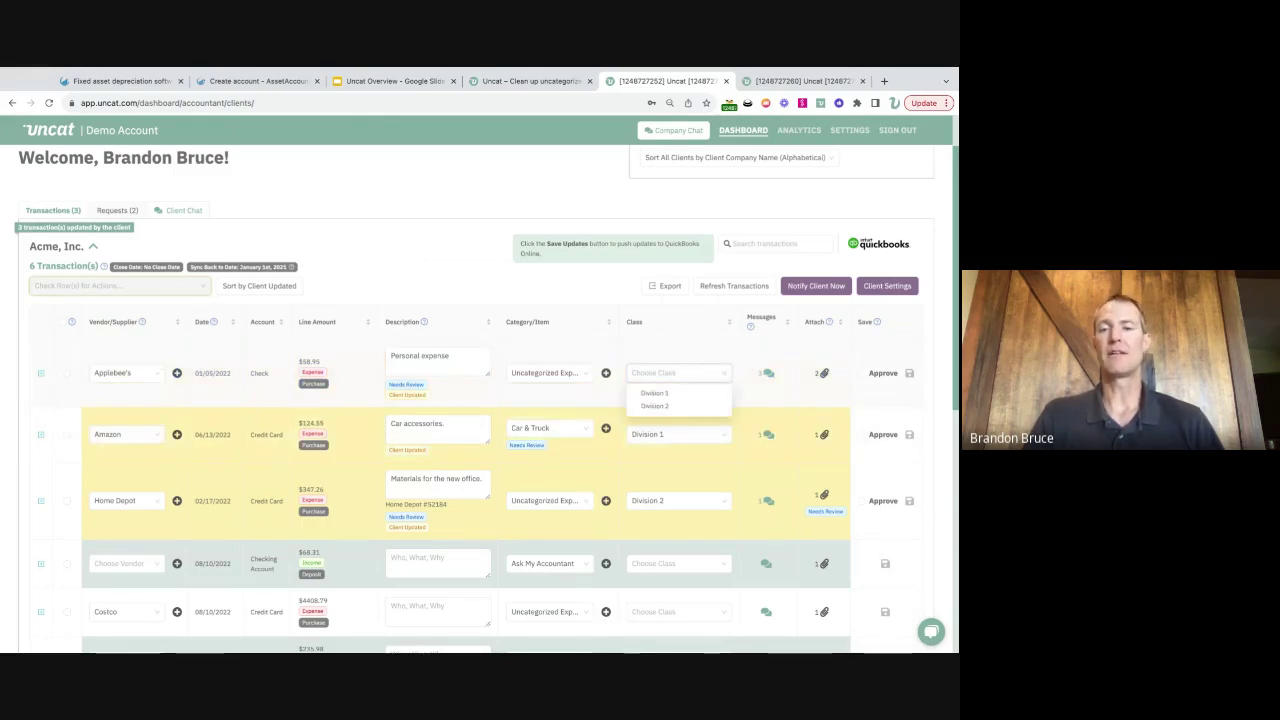
{"action": "left_click", "coordinate": [563, 373]}
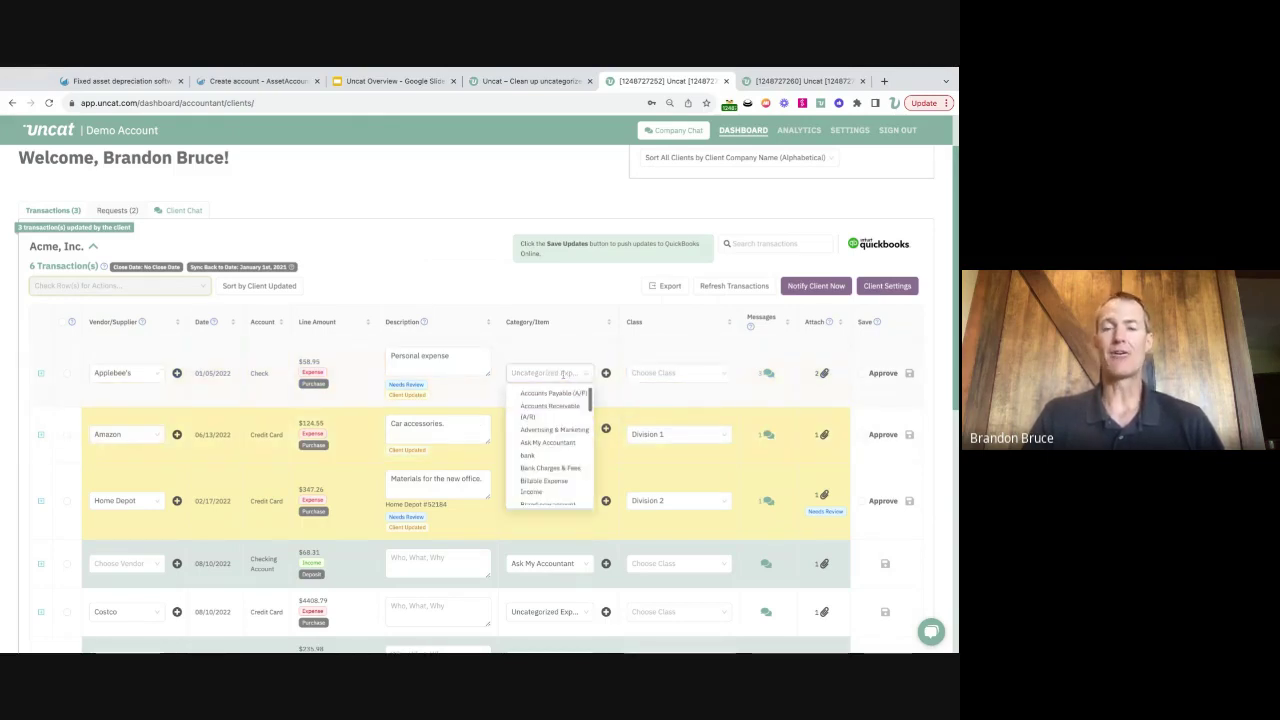
{"action": "scroll", "coordinate": [563, 458], "scroll_direction": "down", "scroll_amount": 4}
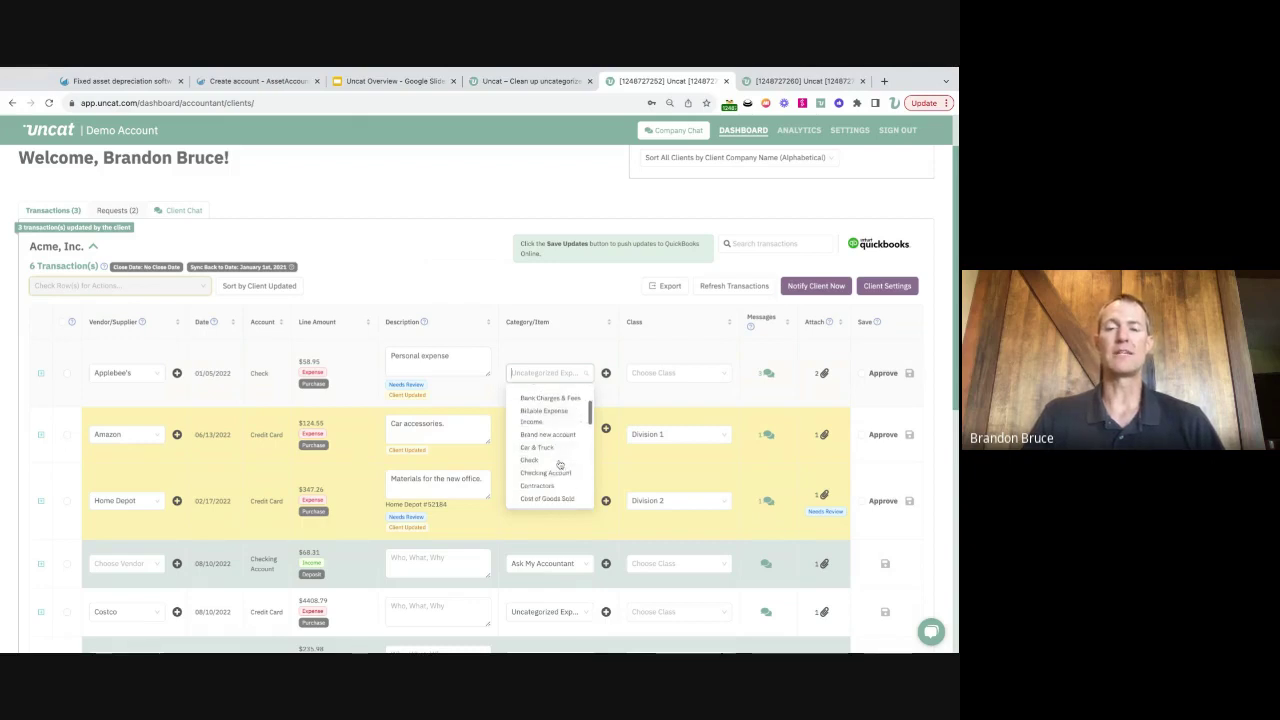
{"action": "scroll", "coordinate": [559, 466], "scroll_direction": "down", "scroll_amount": 6}
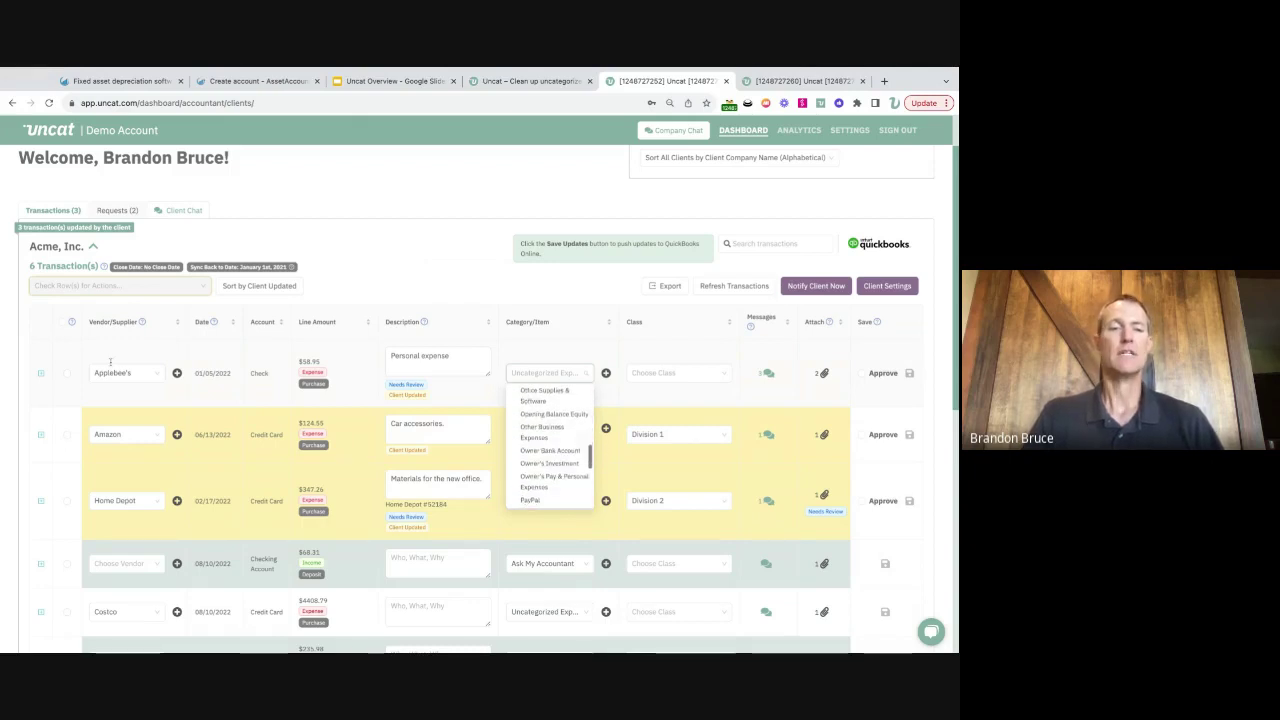
- Expand the Applebee's transaction to view its billable, tax, customer and location fields, and collapse it again
{"action": "left_click", "coordinate": [43, 375]}
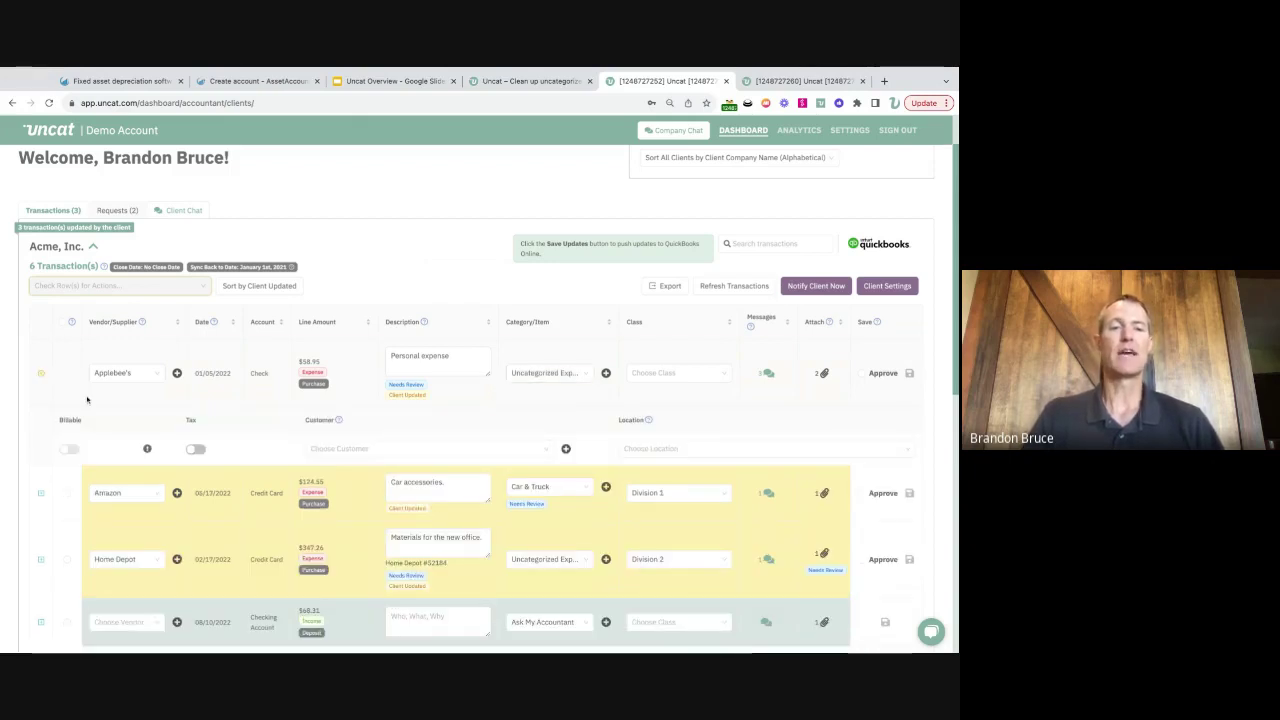
{"action": "left_click", "coordinate": [41, 374]}
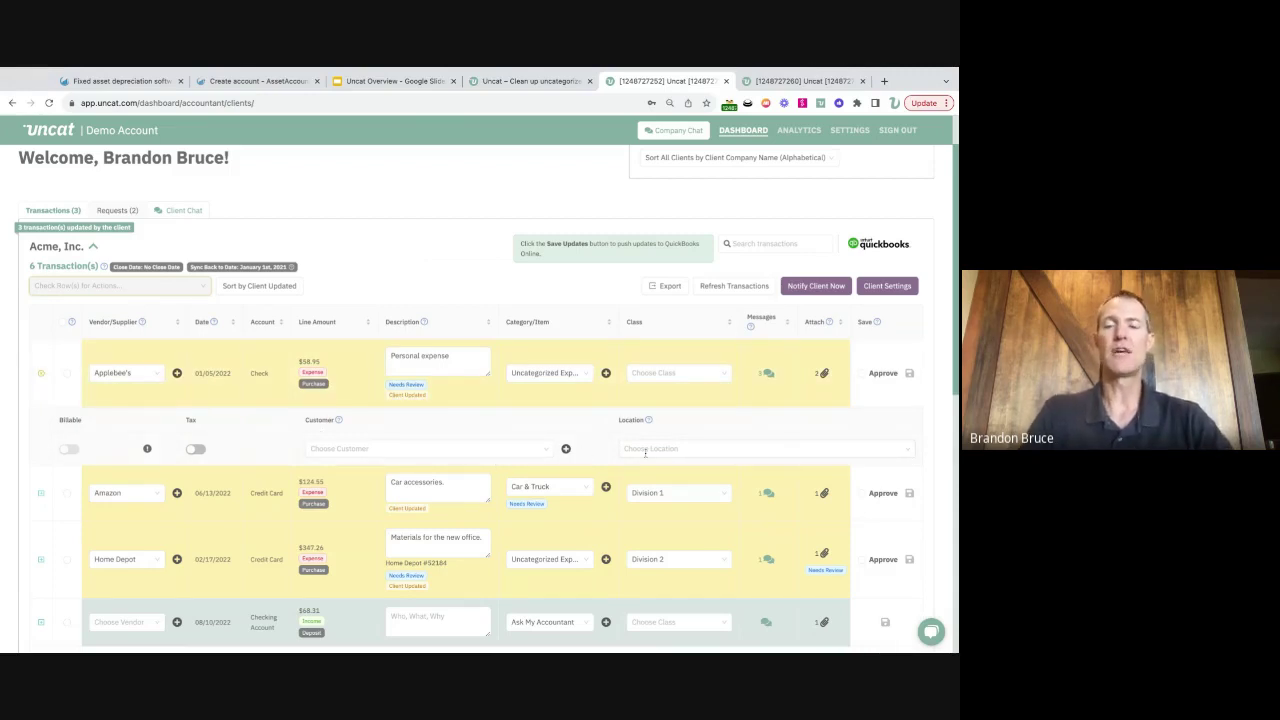
{"action": "left_click", "coordinate": [909, 374]}
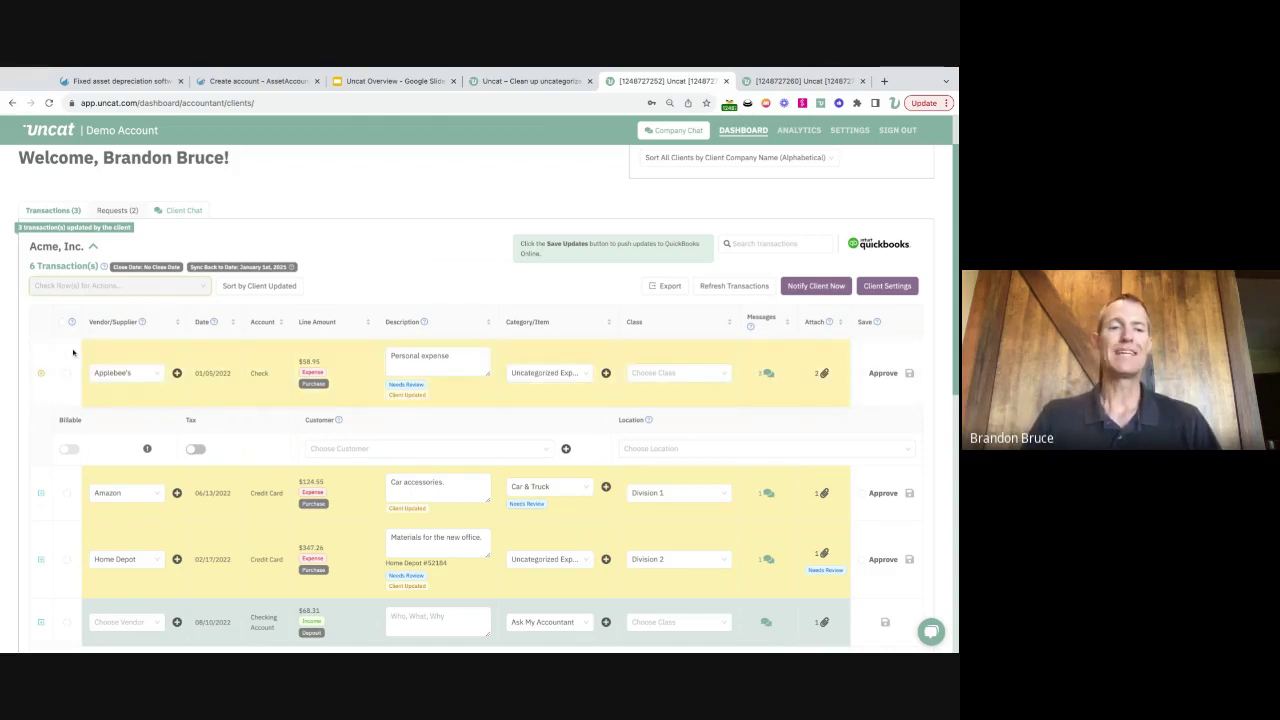
{"action": "left_click", "coordinate": [41, 373]}
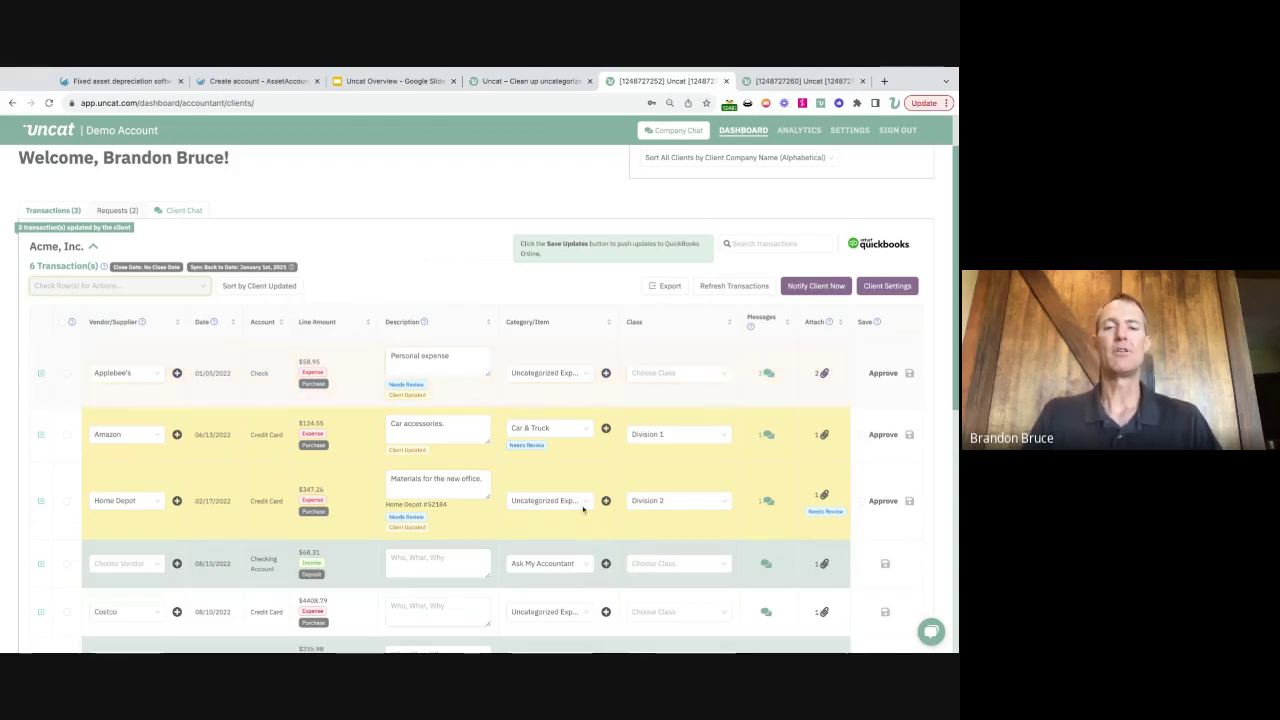
- Jump to the client Acme, Inc. and search its transactions for "amazon"
{"action": "scroll", "coordinate": [585, 514], "scroll_direction": "down", "scroll_amount": 8}
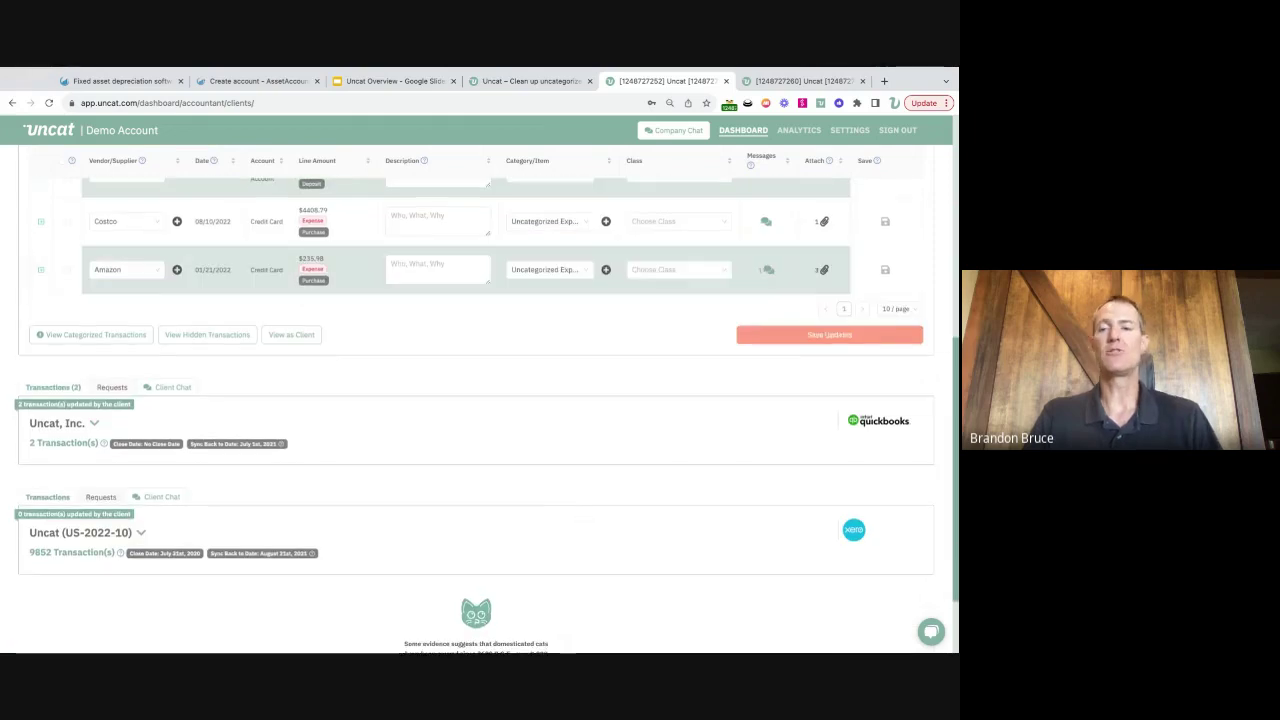
{"action": "scroll", "coordinate": [583, 514], "scroll_direction": "up", "scroll_amount": 5}
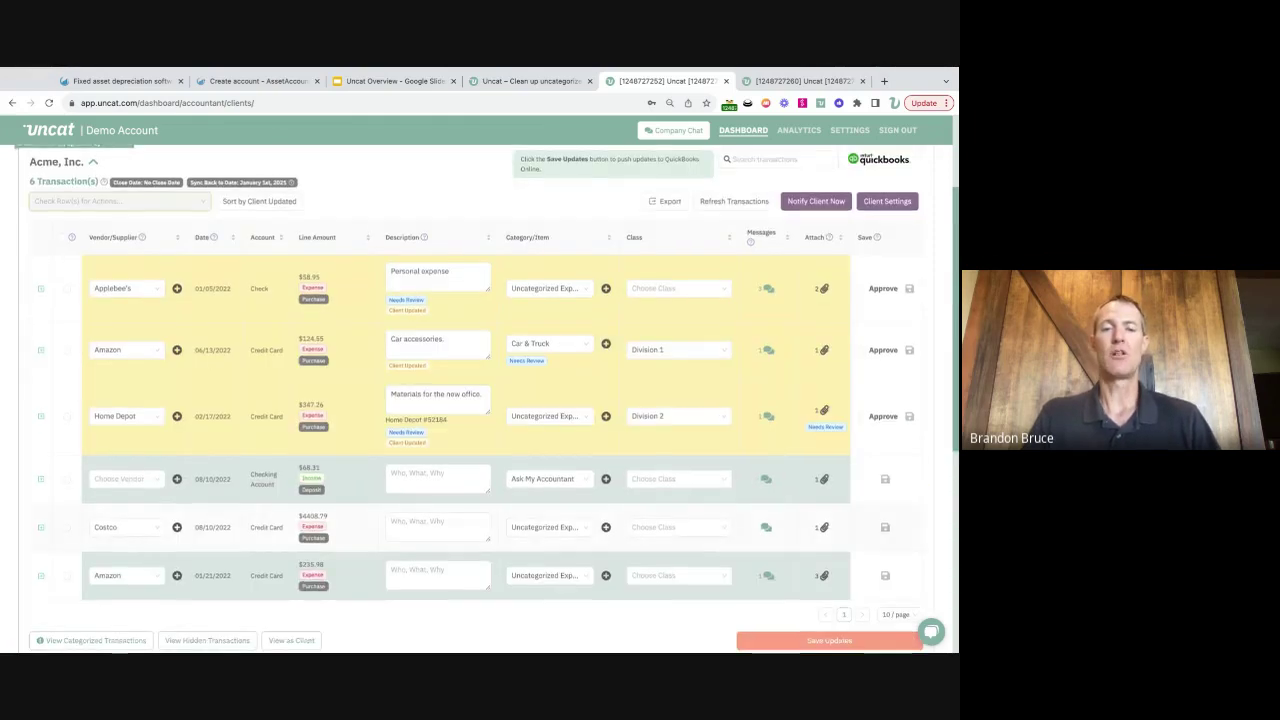
{"action": "scroll", "coordinate": [585, 514], "scroll_direction": "down", "scroll_amount": 3}
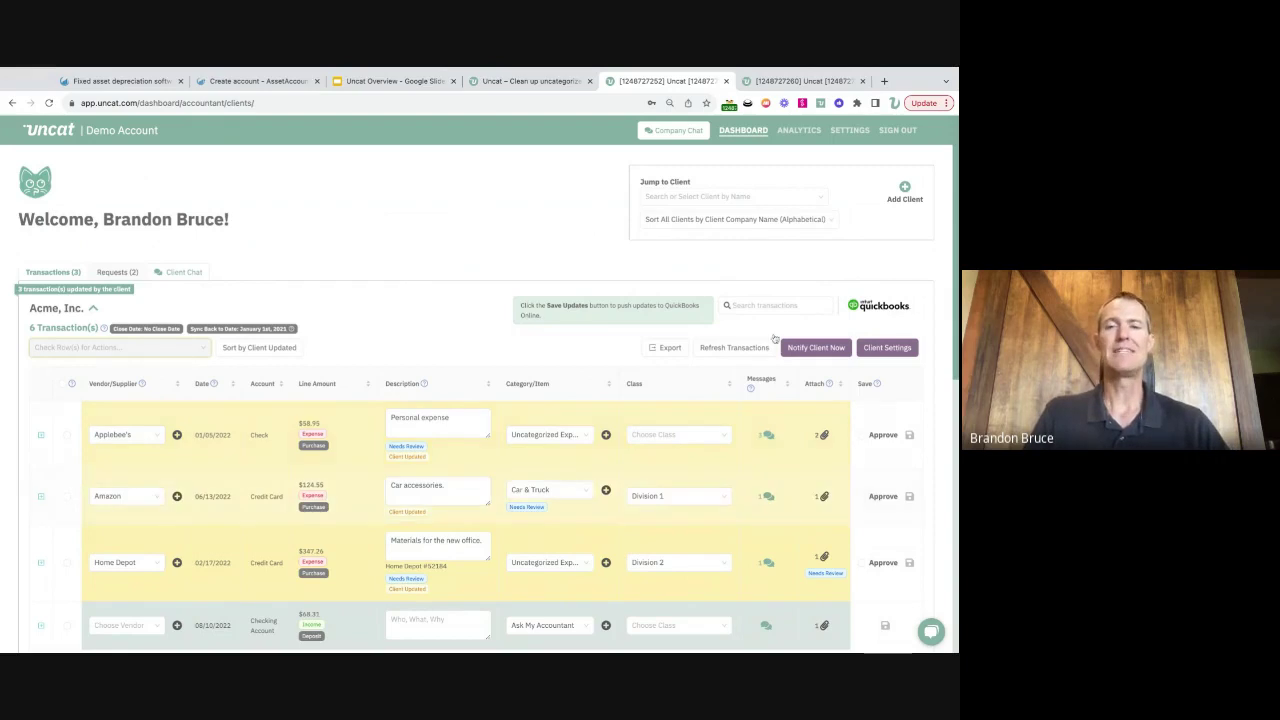
{"action": "left_click", "coordinate": [767, 196]}
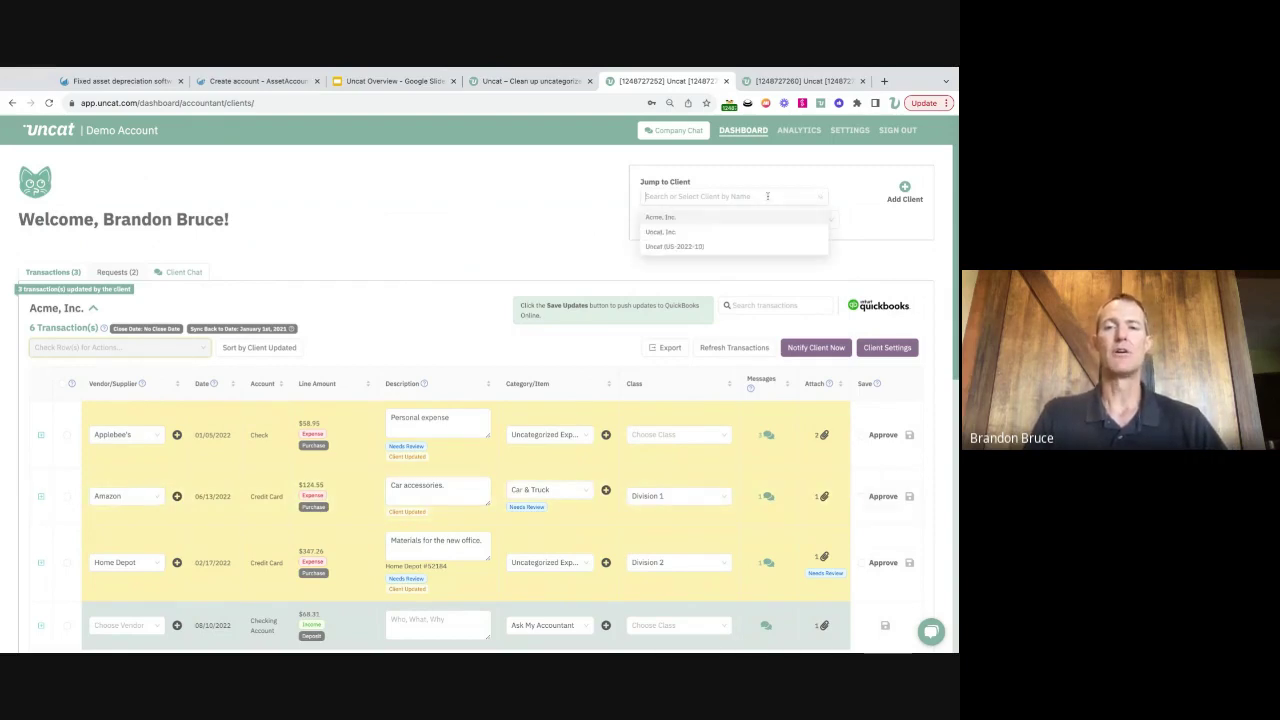
{"action": "type", "text": "acme"}
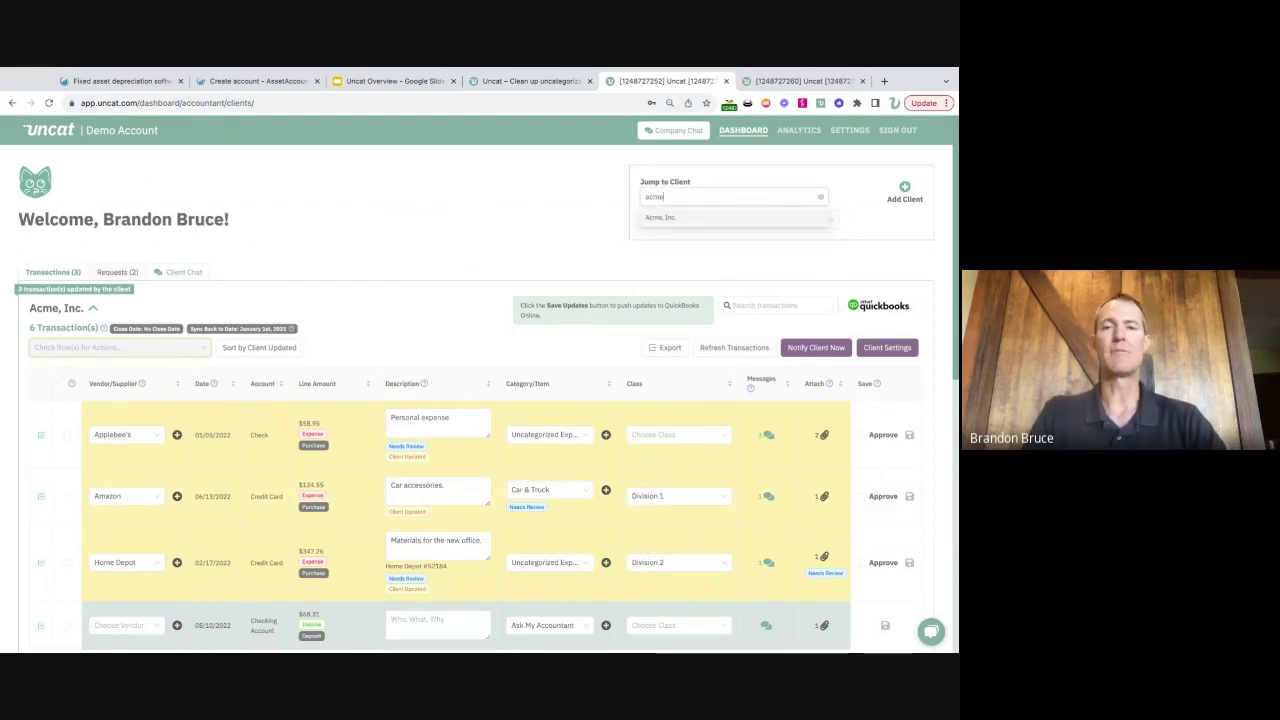
{"action": "key", "text": "Return"}
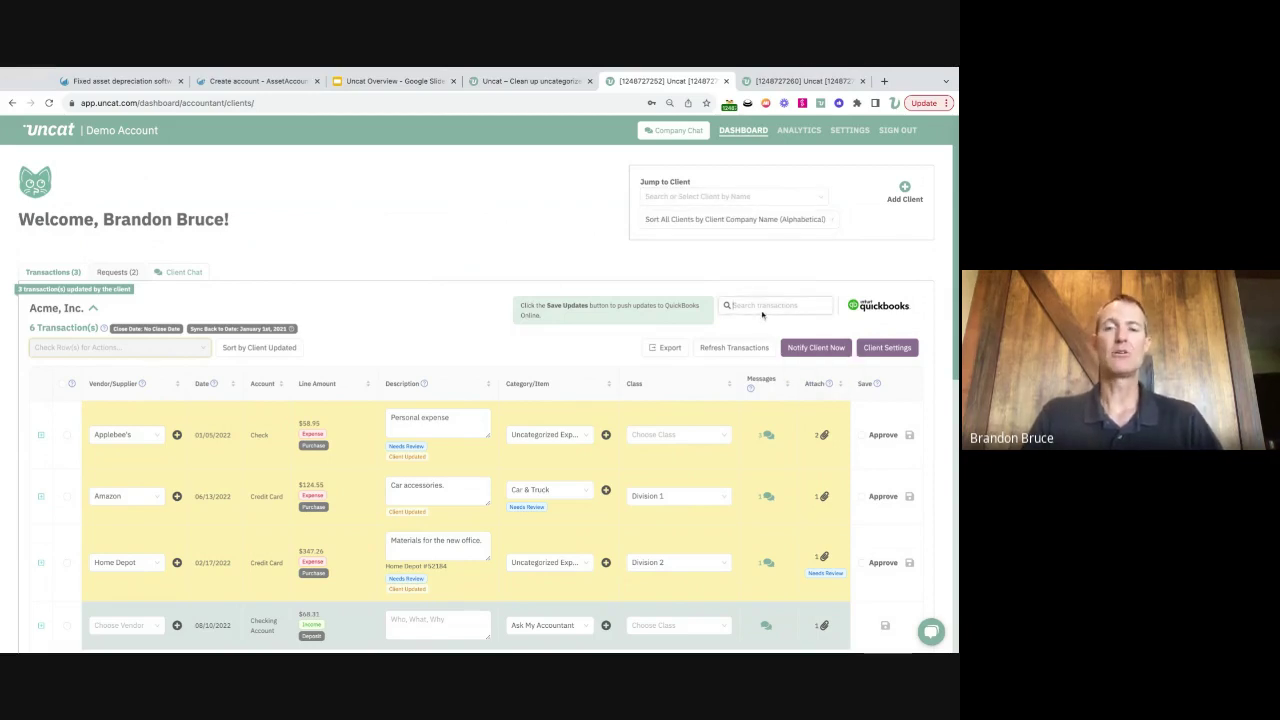
{"action": "left_click", "coordinate": [764, 305]}
{"action": "type", "text": "amazon"}
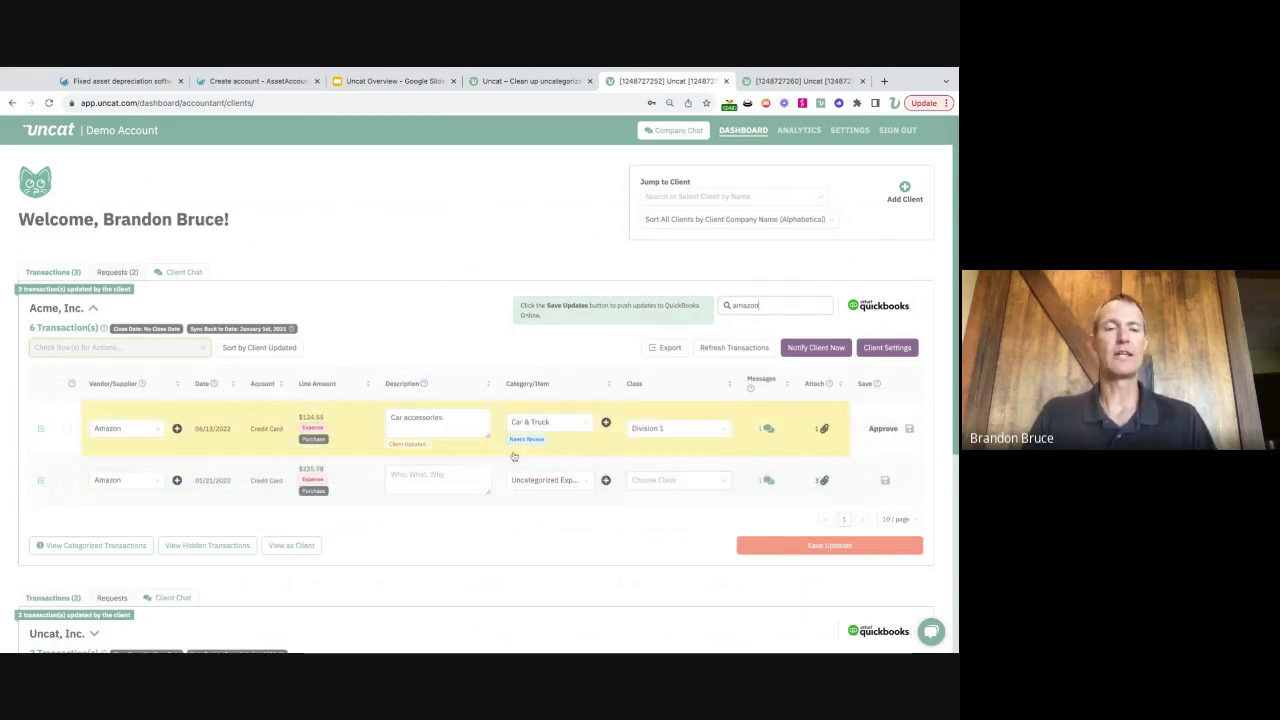
- Check the split options for the 06/13/2022 Amazon transaction without splitting it, and view the bulk actions for both Amazon transactions
{"action": "left_click", "coordinate": [67, 431]}
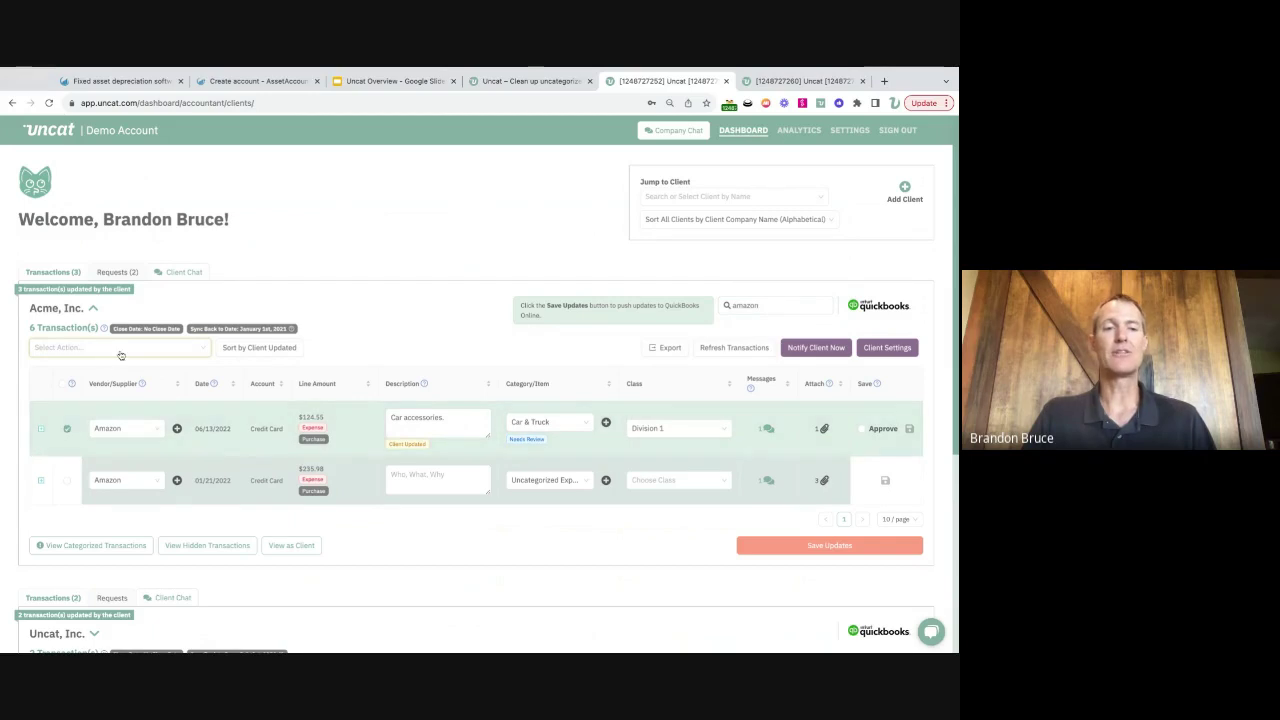
{"action": "left_click", "coordinate": [119, 352]}
{"action": "left_click", "coordinate": [116, 399]}
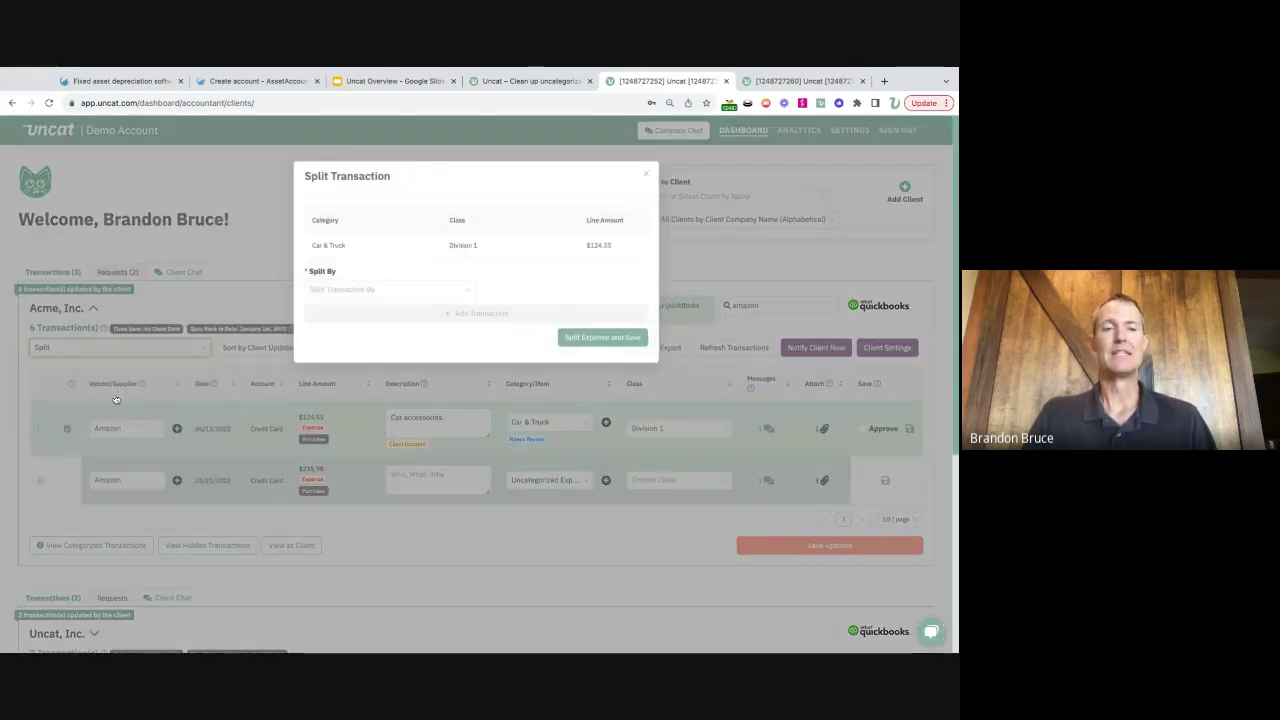
{"action": "left_click", "coordinate": [406, 291]}
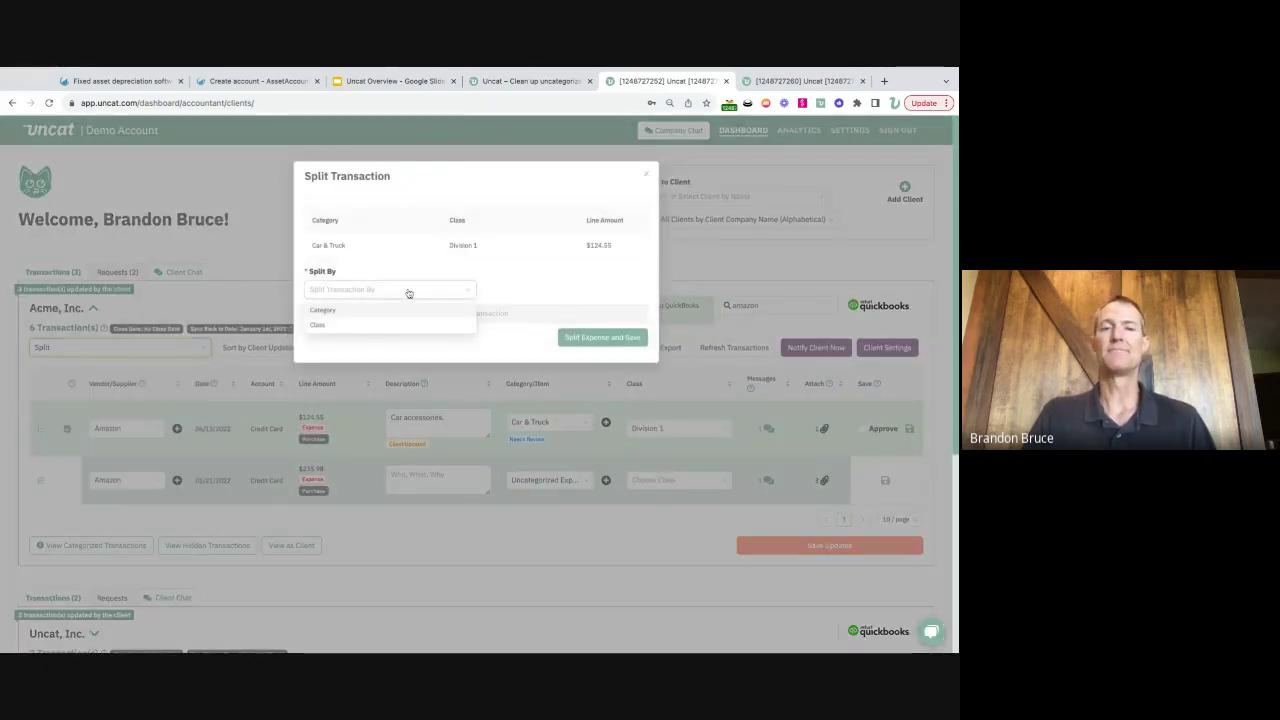
{"action": "left_click", "coordinate": [647, 177]}
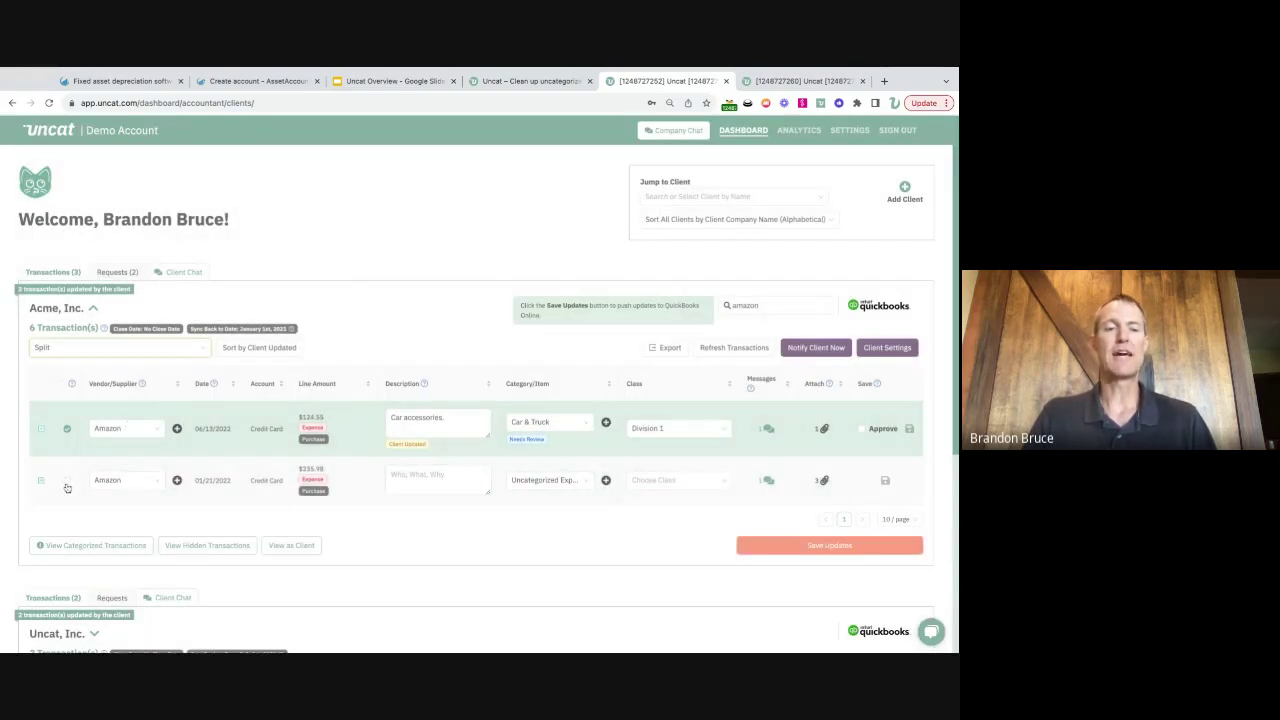
{"action": "left_click", "coordinate": [168, 352]}
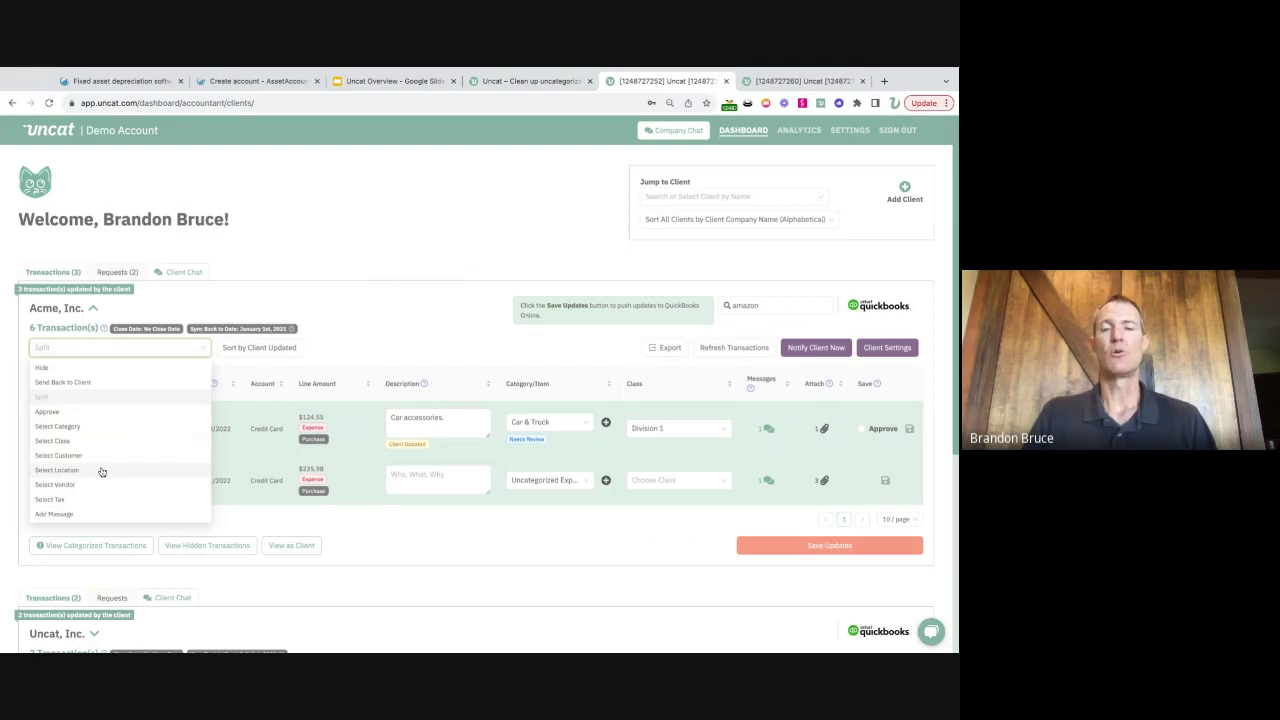
{"action": "left_click", "coordinate": [329, 289]}
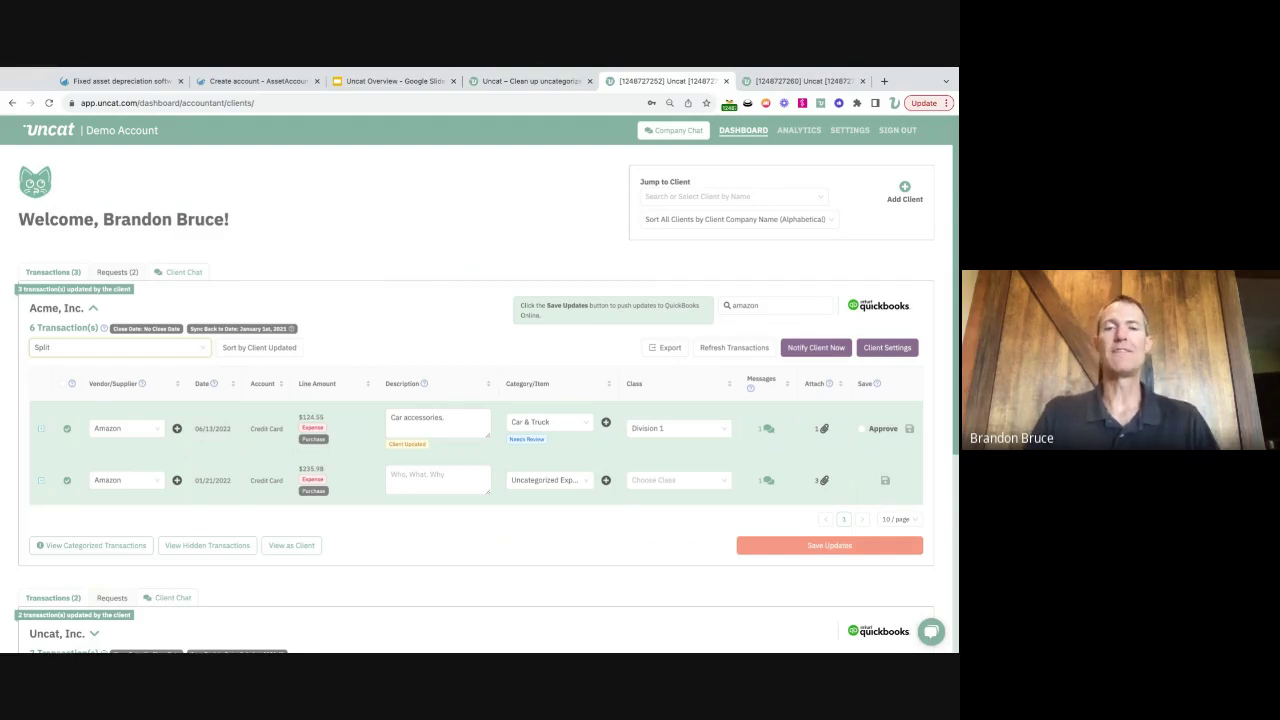
- View the open requests for Acme, Inc., check the required-field options in the new request form, and close the form
{"action": "left_click", "coordinate": [124, 276]}
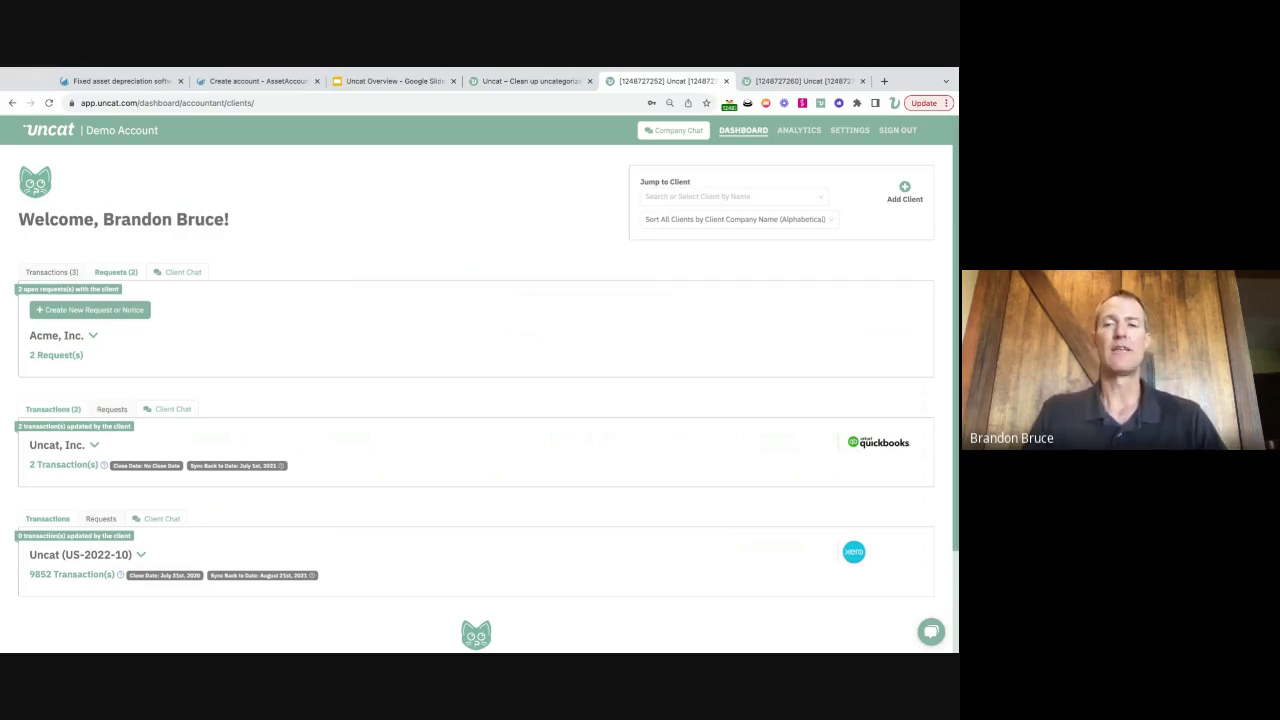
{"action": "left_click", "coordinate": [116, 272]}
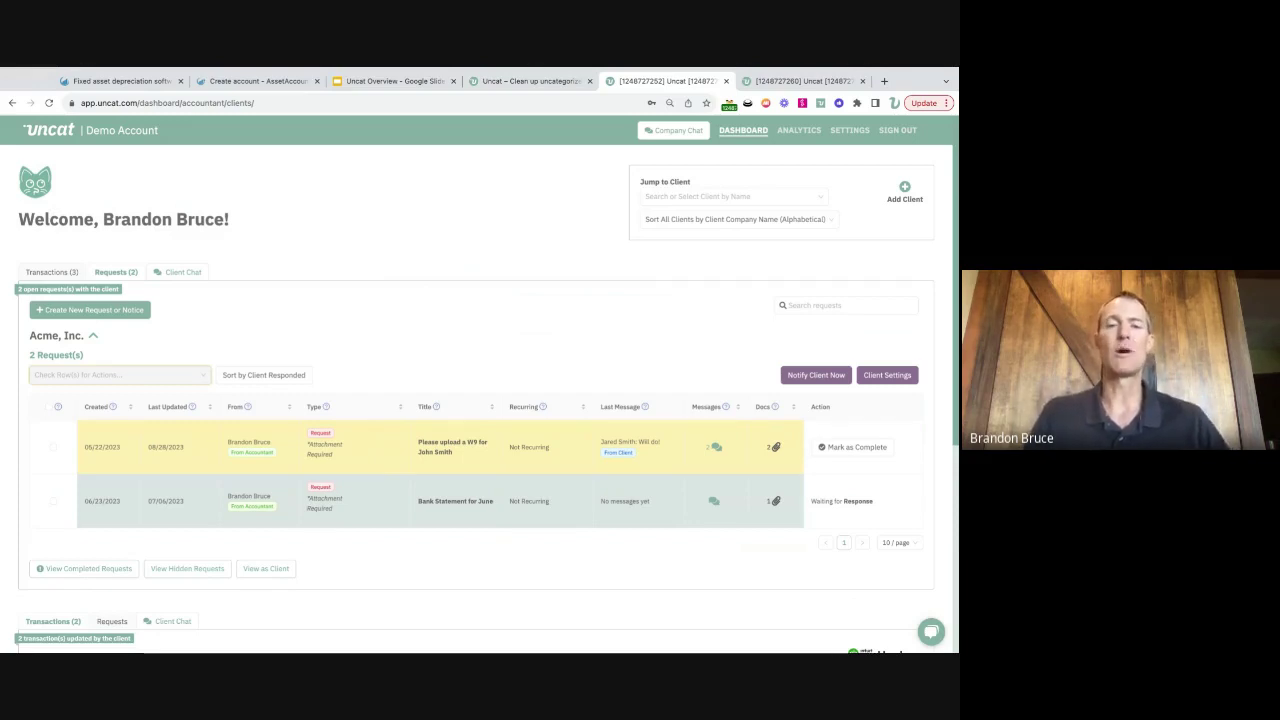
{"action": "left_click", "coordinate": [100, 310]}
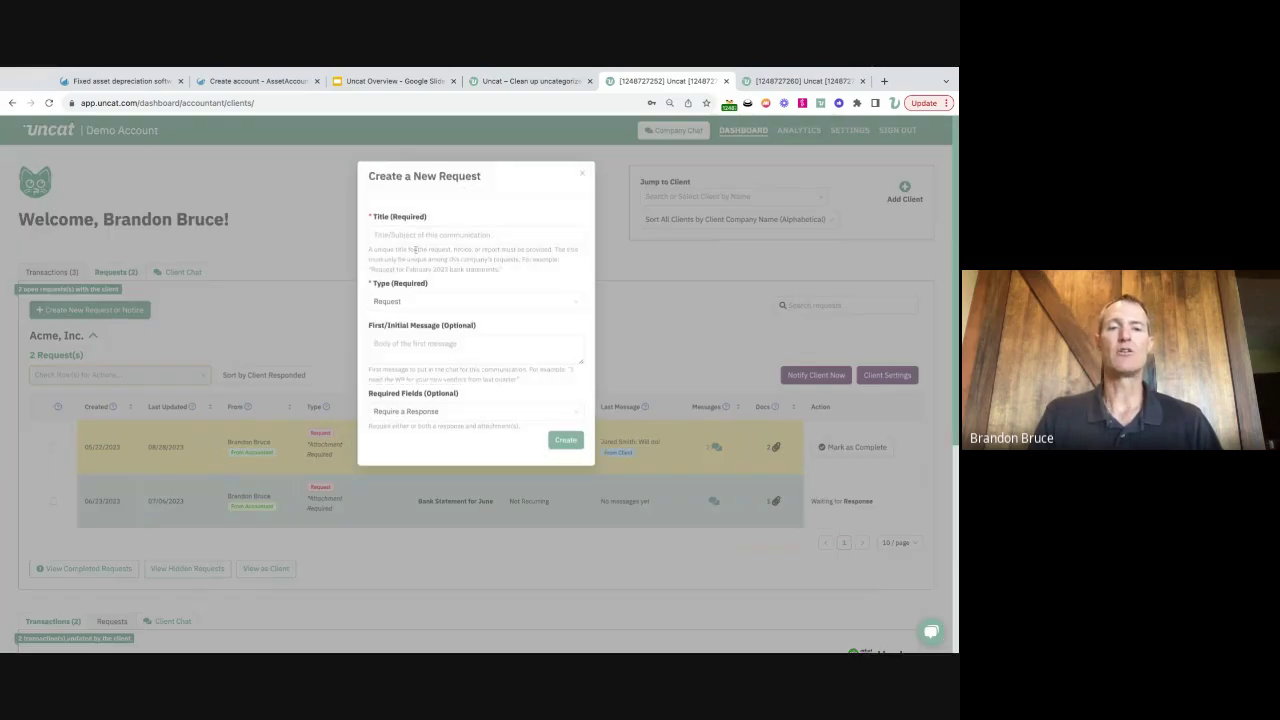
{"action": "left_click", "coordinate": [466, 413]}
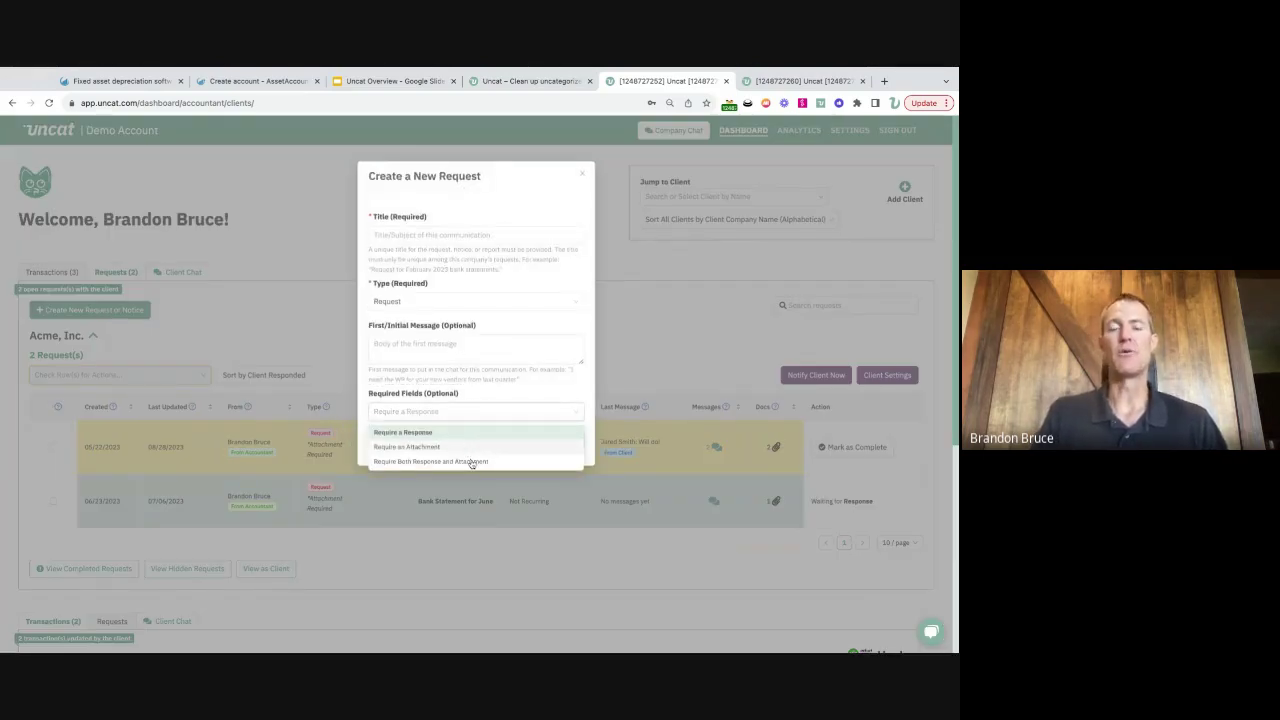
{"action": "left_click", "coordinate": [604, 239]}
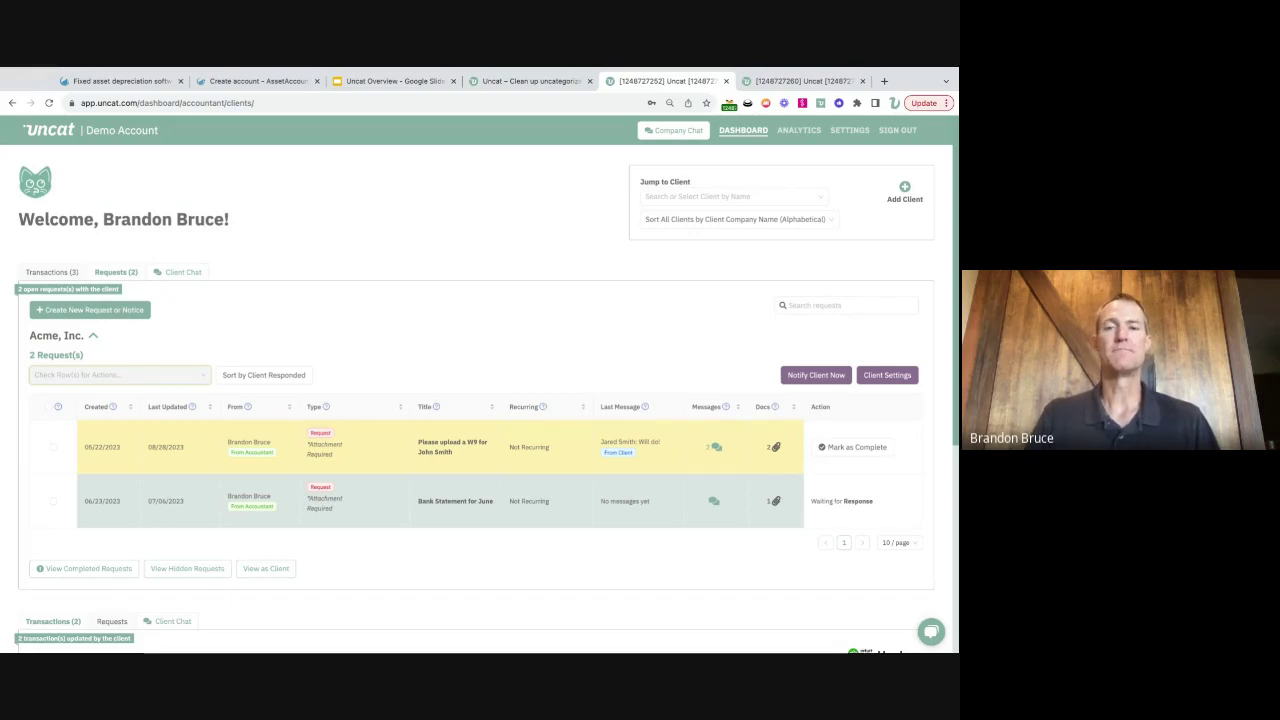
- Open the client settings for Acme, Inc. from its transactions and review the accounts available to sync
{"action": "left_click", "coordinate": [52, 273]}
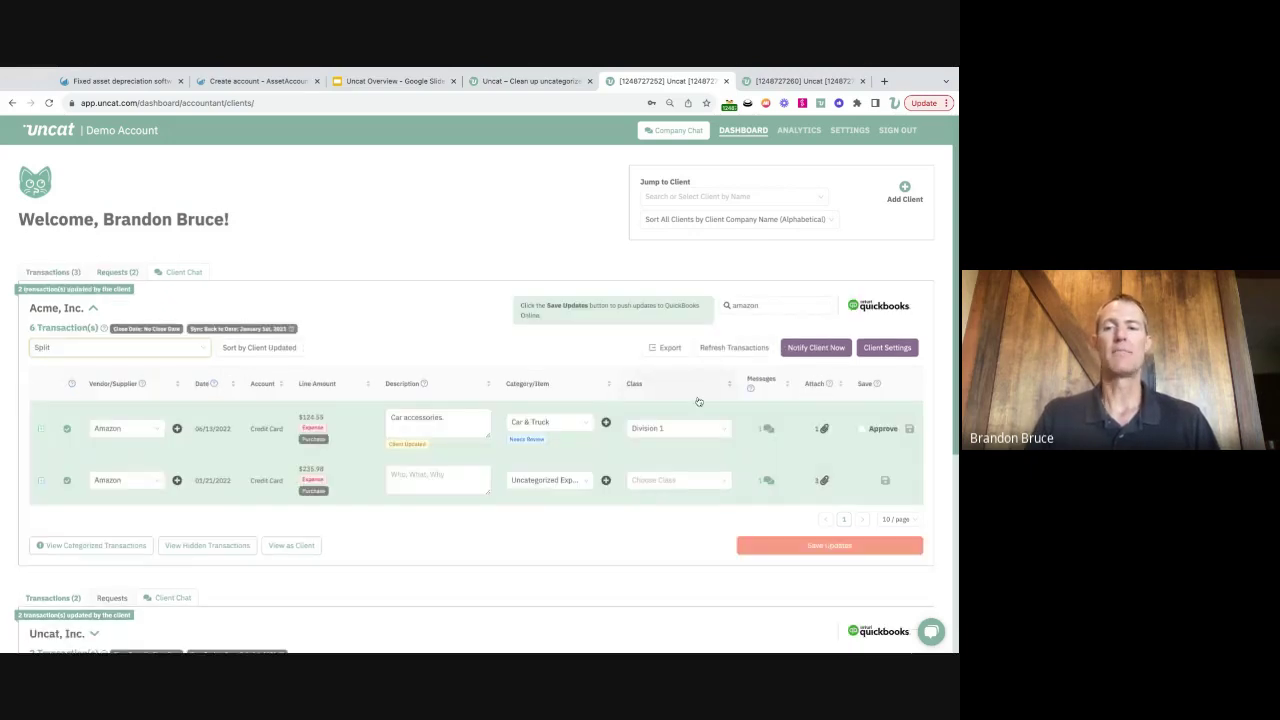
{"action": "left_click", "coordinate": [890, 348]}
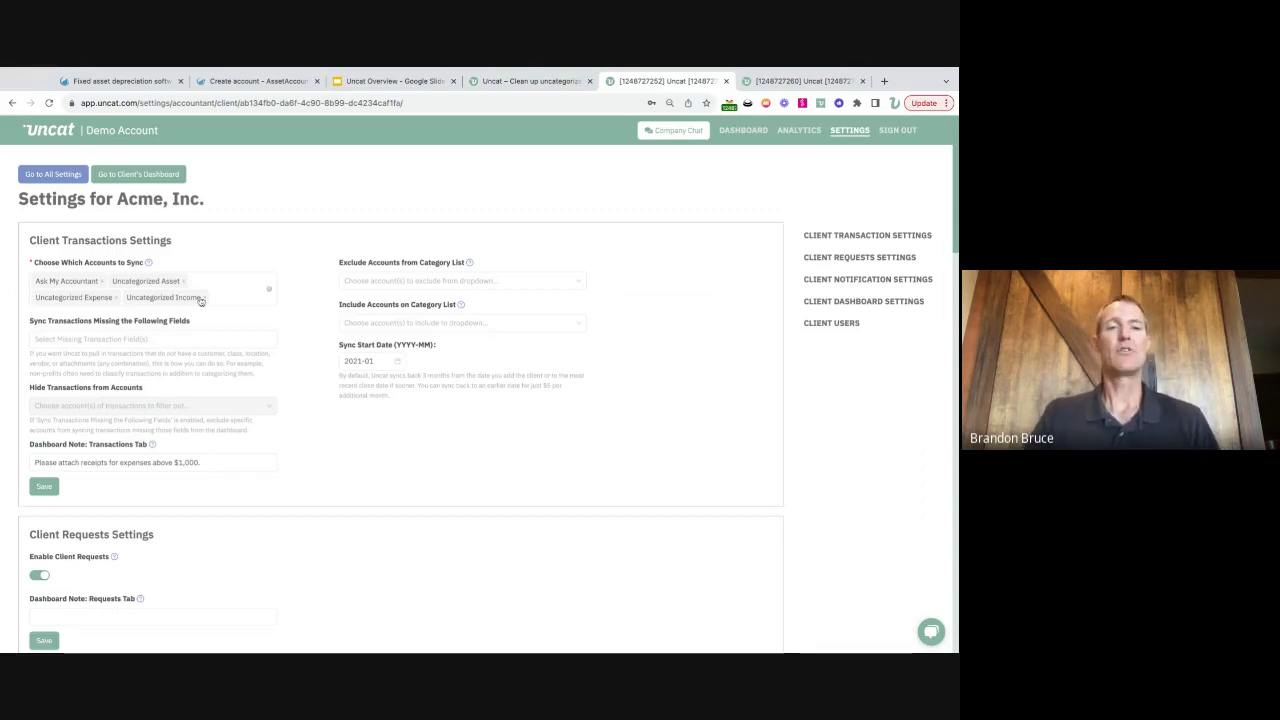
{"action": "left_click", "coordinate": [233, 285]}
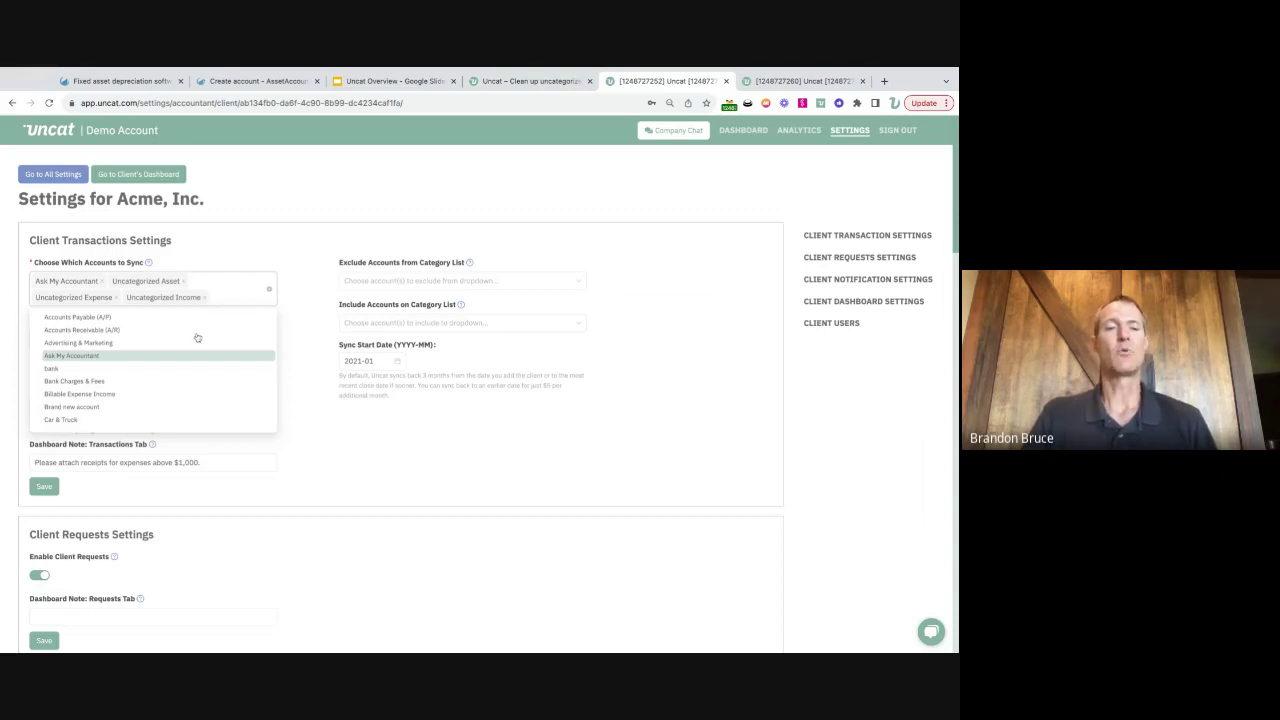
{"action": "scroll", "coordinate": [137, 366], "scroll_direction": "down", "scroll_amount": 5}
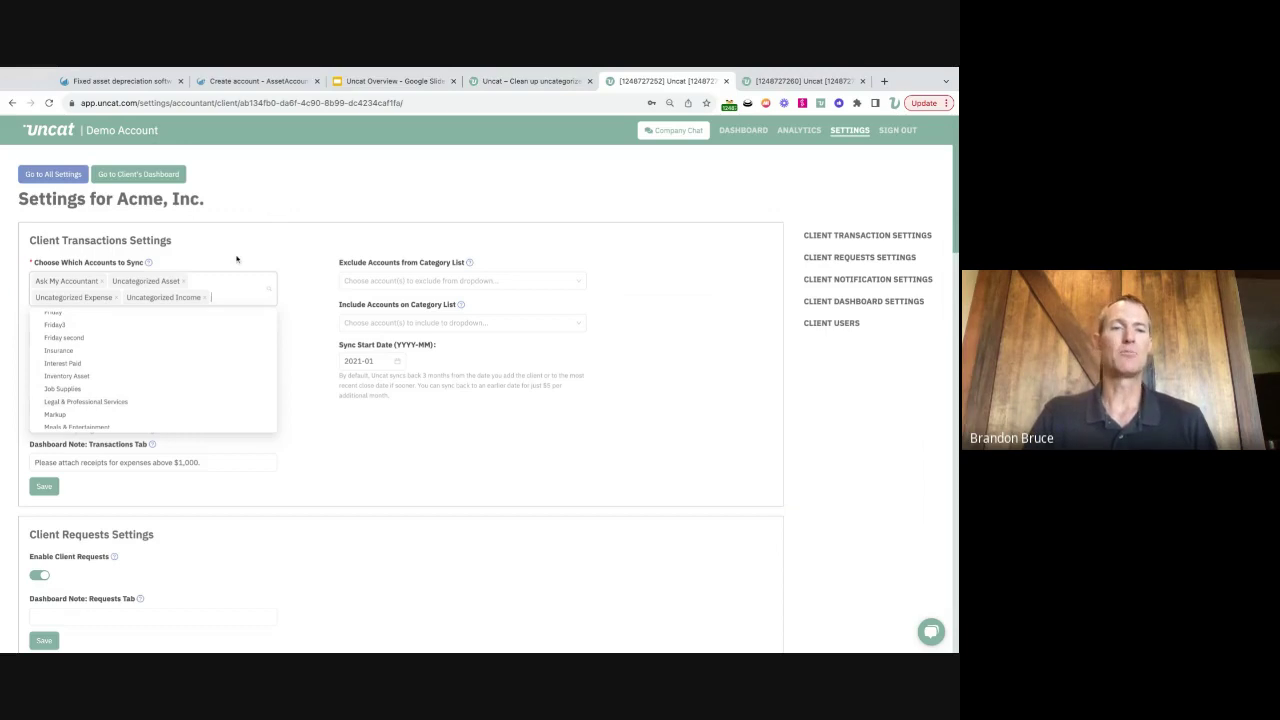
{"action": "left_click", "coordinate": [286, 247]}
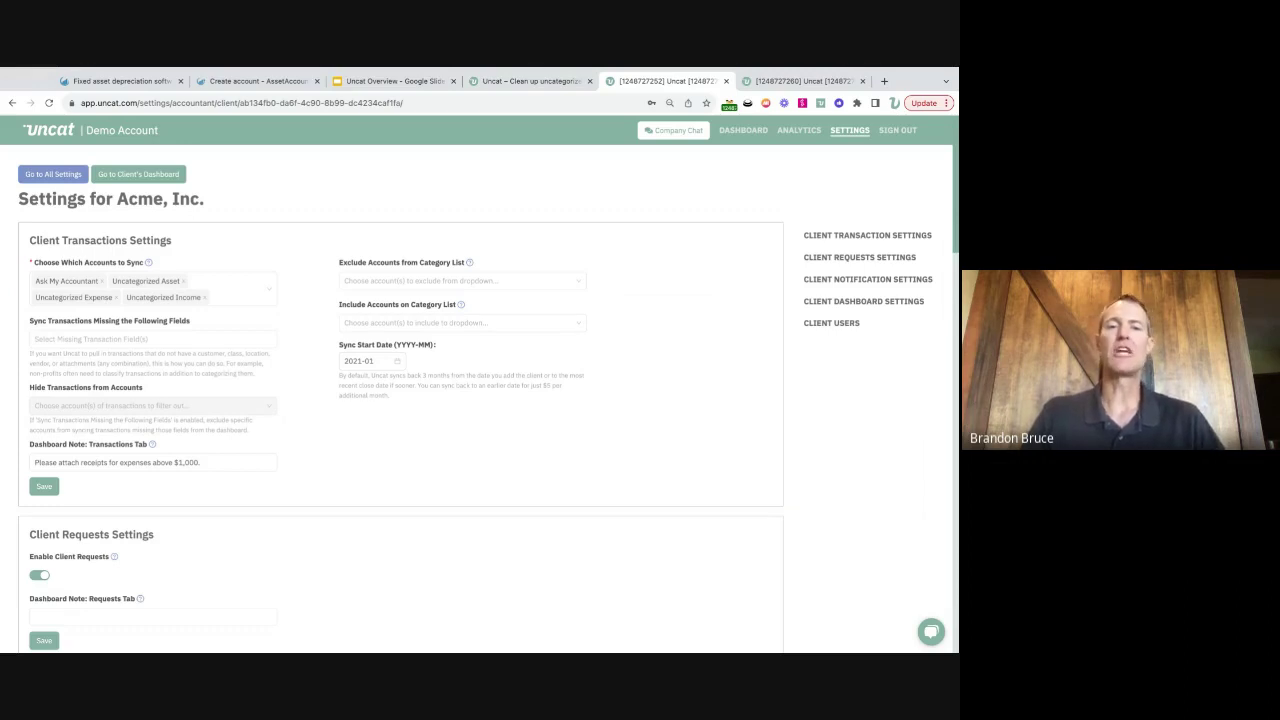
- Review the sync start date choices and the client requests, notifications and dashboard settings for Acme, Inc
{"action": "left_click", "coordinate": [370, 361]}
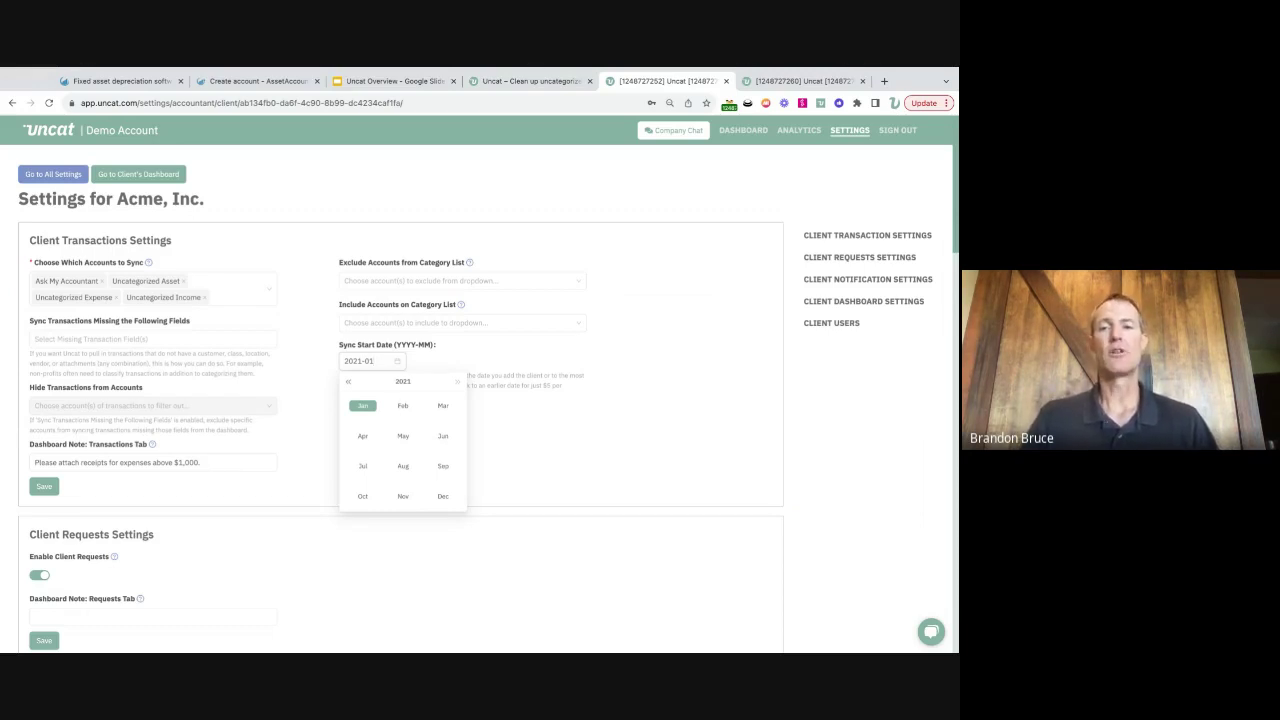
{"action": "left_click", "coordinate": [599, 405]}
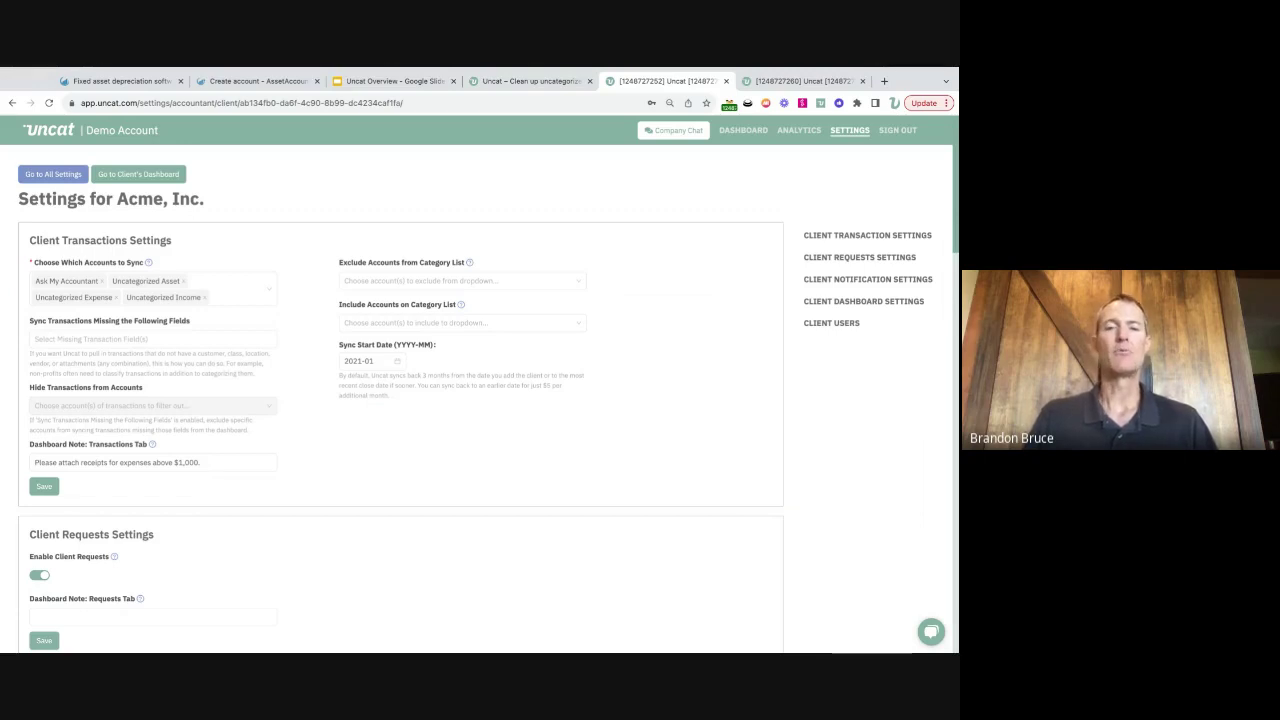
{"action": "scroll", "coordinate": [569, 459], "scroll_direction": "down", "scroll_amount": 5}
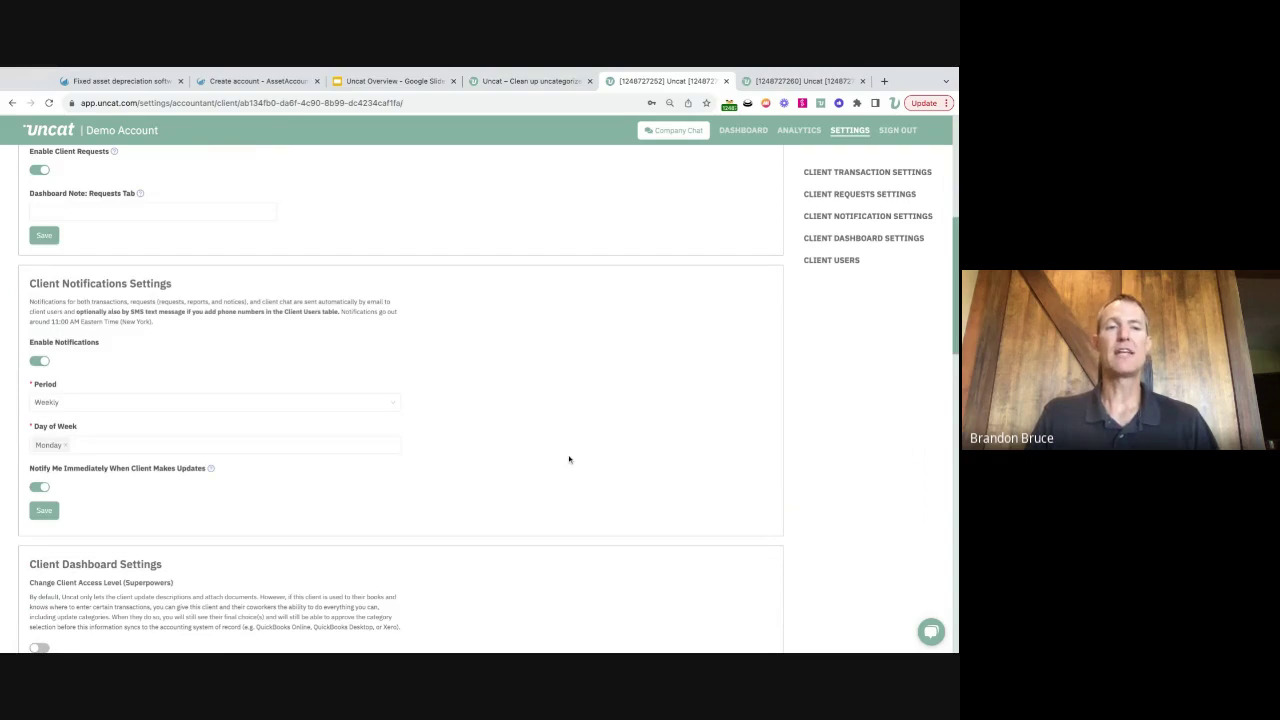
{"action": "scroll", "coordinate": [569, 459], "scroll_direction": "down", "scroll_amount": 1}
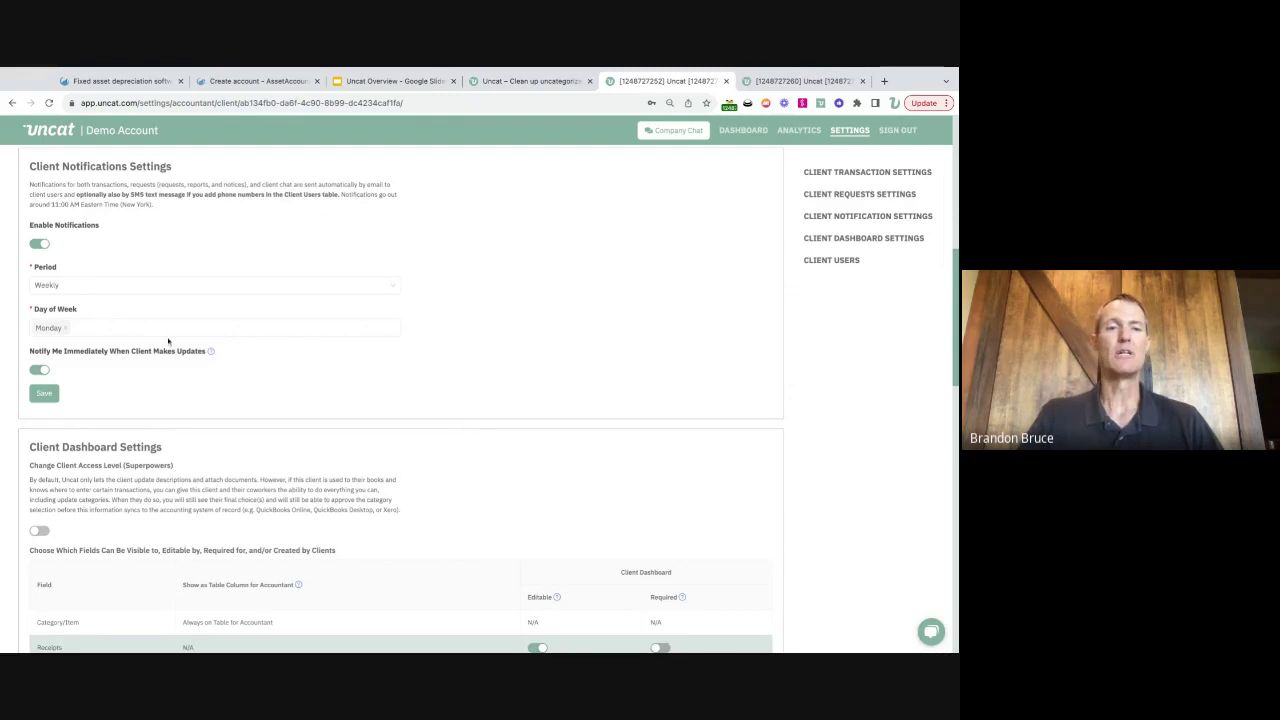
- Check the notification period choices without changing the schedule, and review the client dashboard field settings for Acme, Inc
{"action": "left_click", "coordinate": [115, 287]}
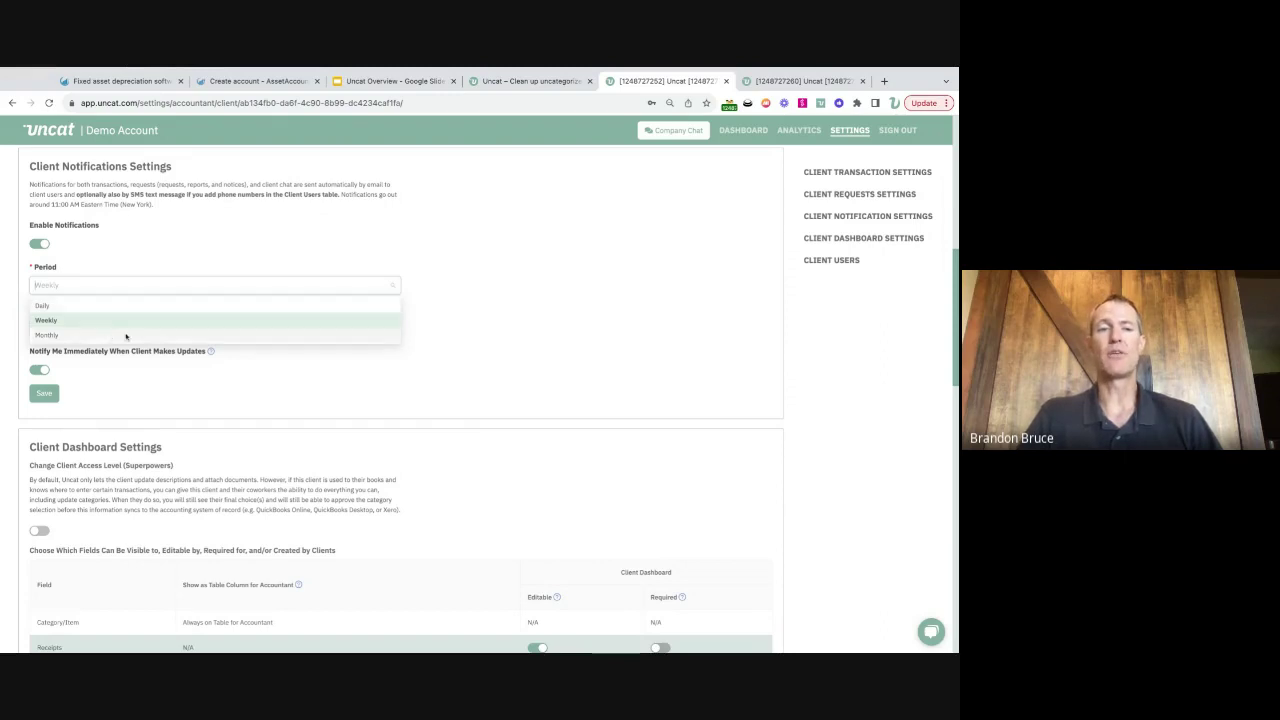
{"action": "left_click", "coordinate": [288, 390]}
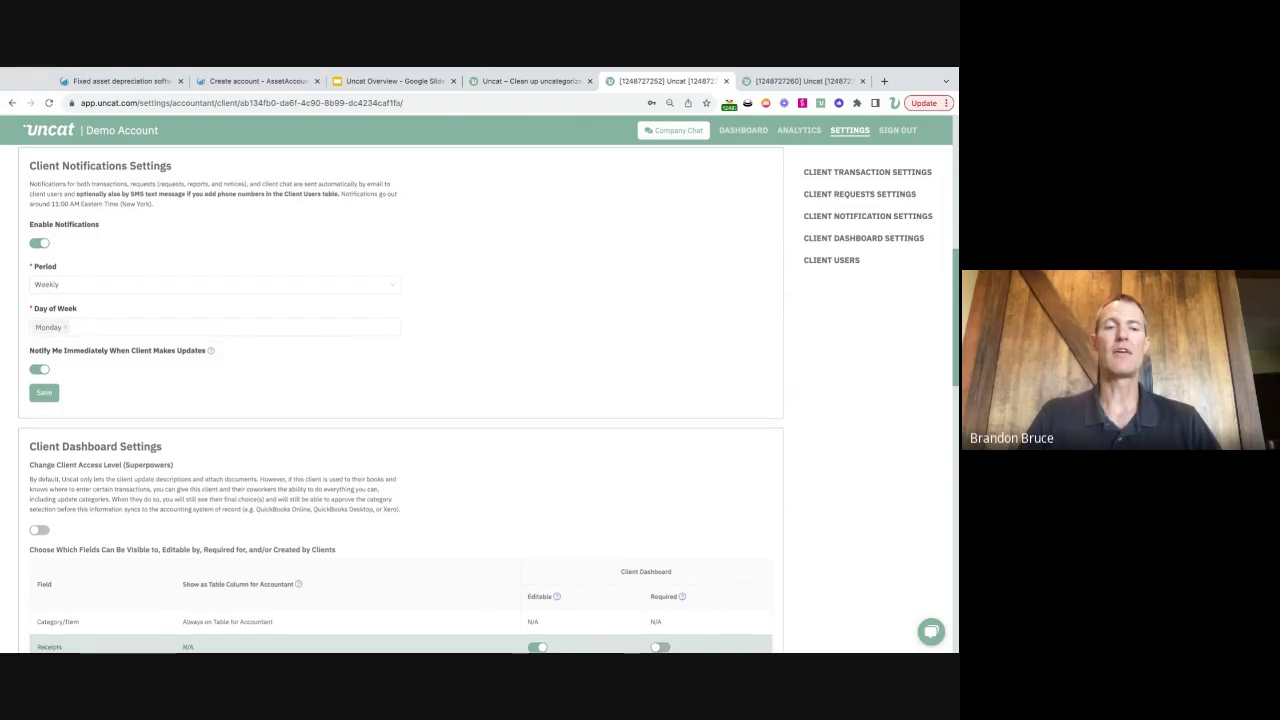
{"action": "scroll", "coordinate": [400, 400], "scroll_direction": "down", "scroll_amount": 5}
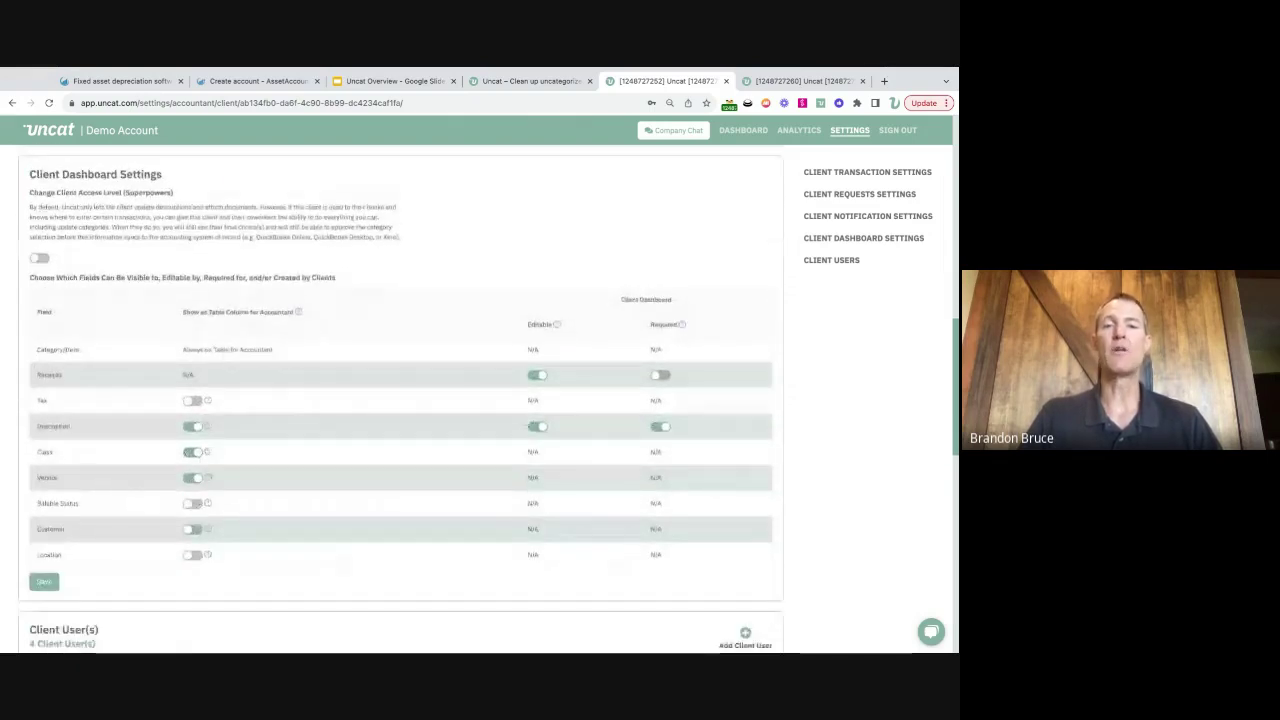
{"action": "scroll", "coordinate": [400, 400], "scroll_direction": "down", "scroll_amount": 1}
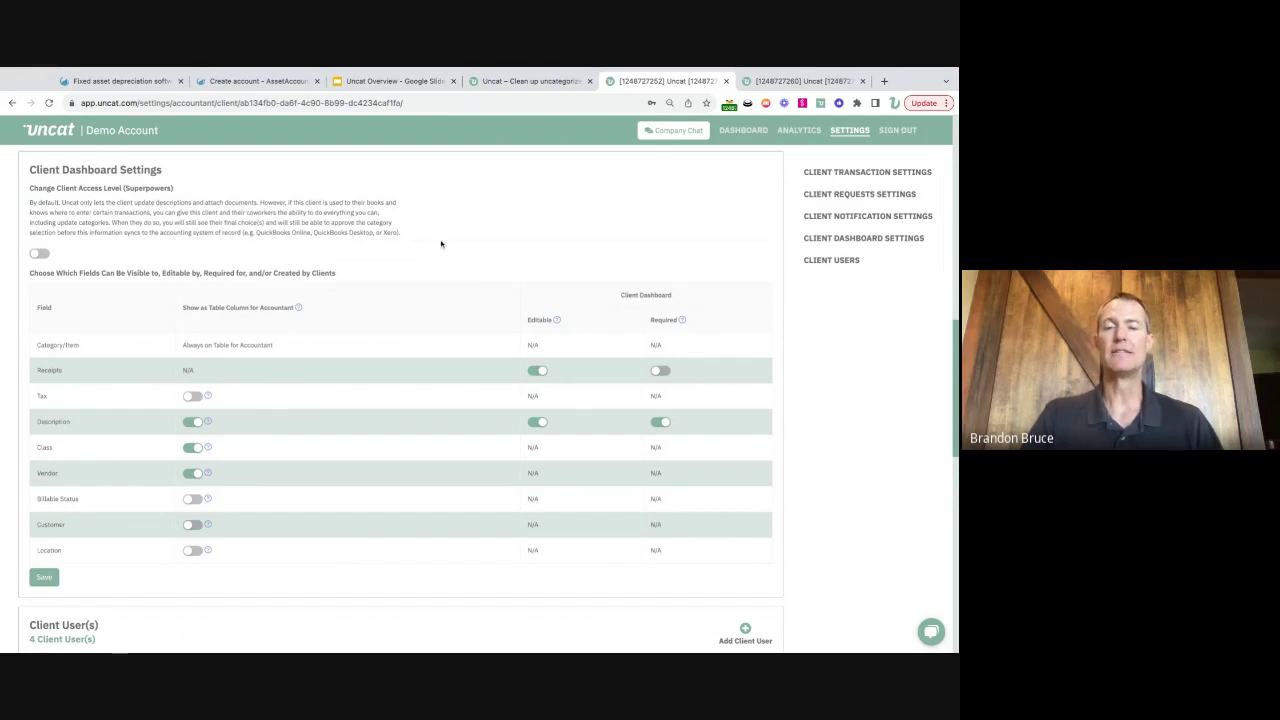
{"action": "left_click", "coordinate": [540, 424]}
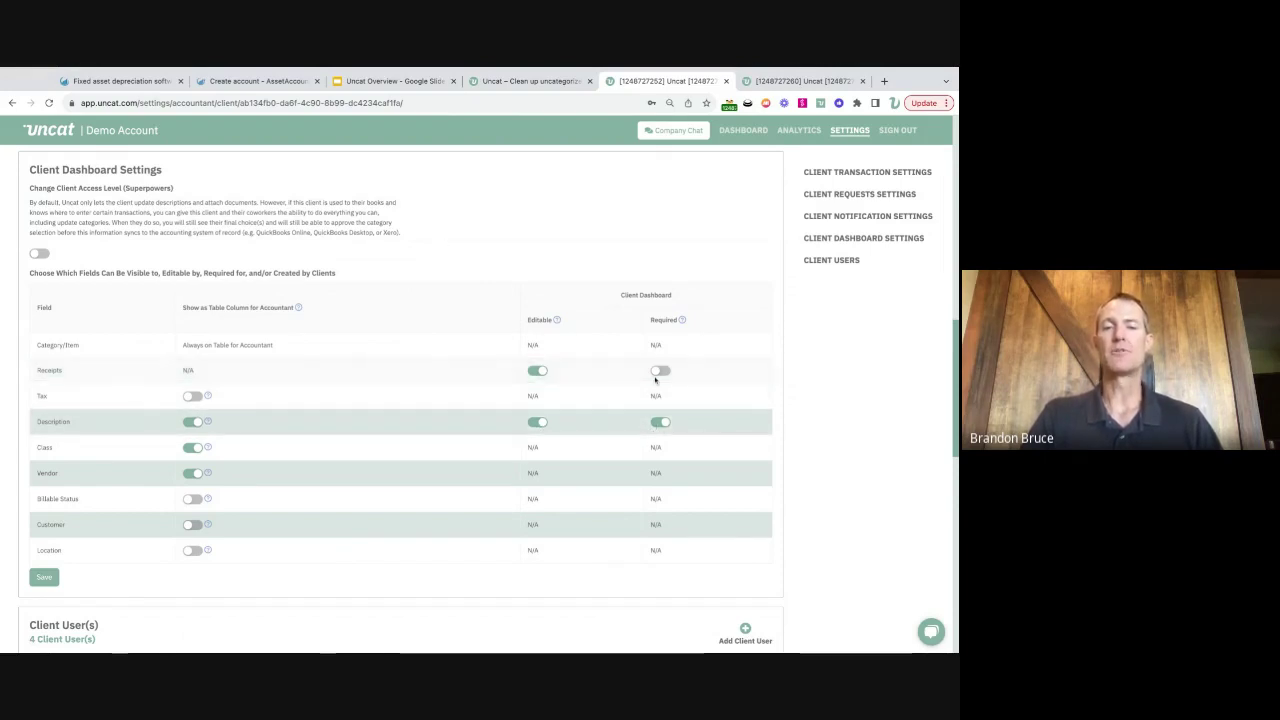
- Turn on the client access level (Superpowers) to view its additional field permissions, and turn it back off
{"action": "left_click", "coordinate": [39, 254]}
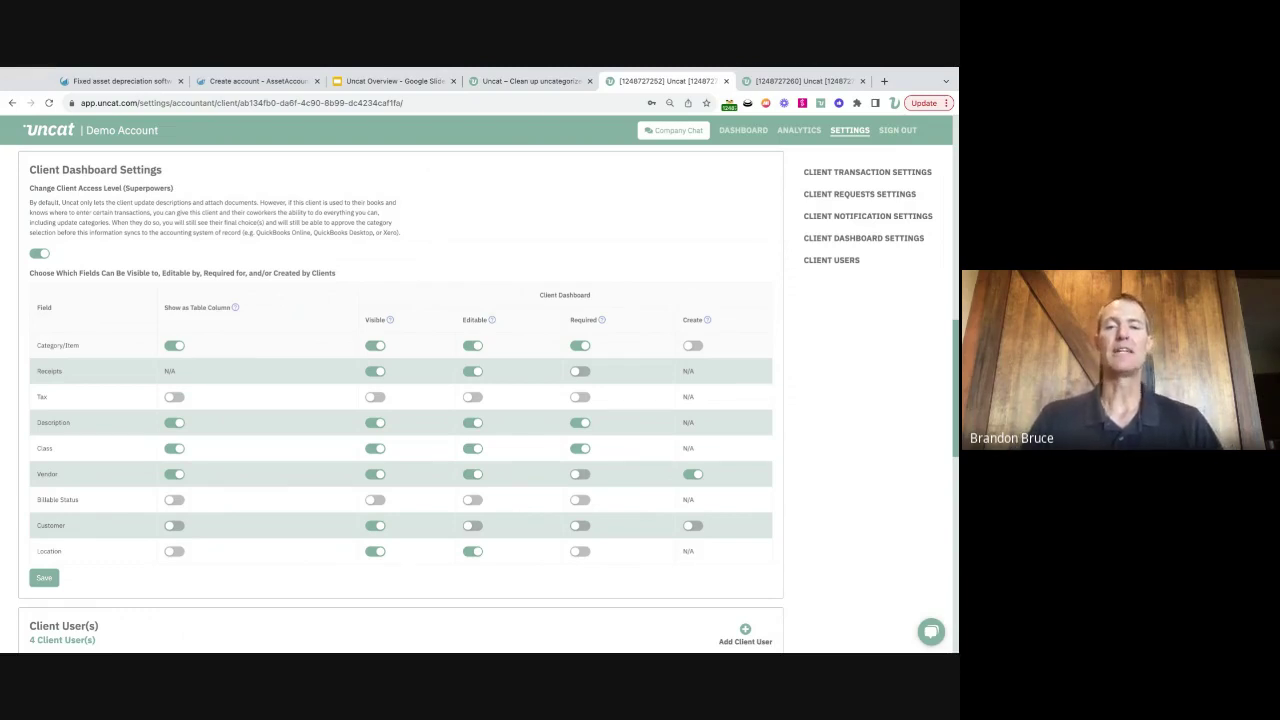
{"action": "left_click", "coordinate": [40, 253]}
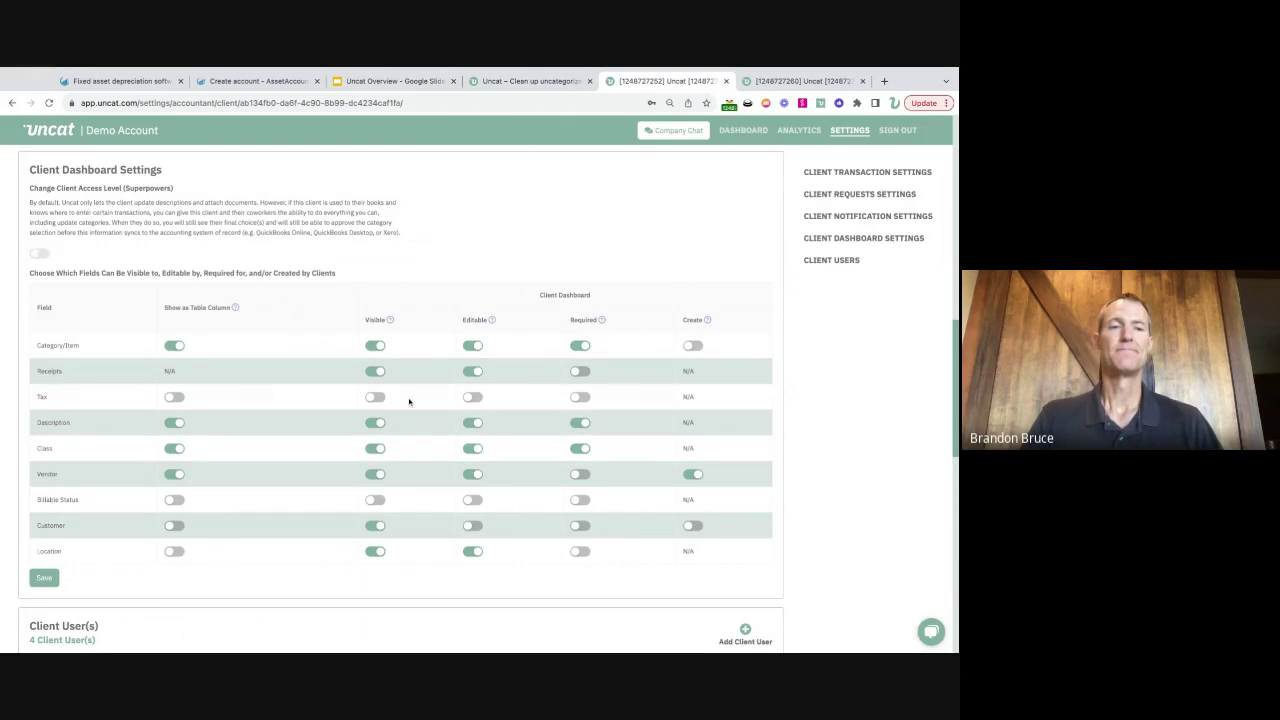
- Review the client users for Acme, Inc. and the payment accounts assignable to the coworker who has Credit Card, leaving the assignment as is
{"action": "scroll", "coordinate": [409, 401], "scroll_direction": "down", "scroll_amount": 3}
{"action": "scroll", "coordinate": [409, 401], "scroll_direction": "down", "scroll_amount": 4}
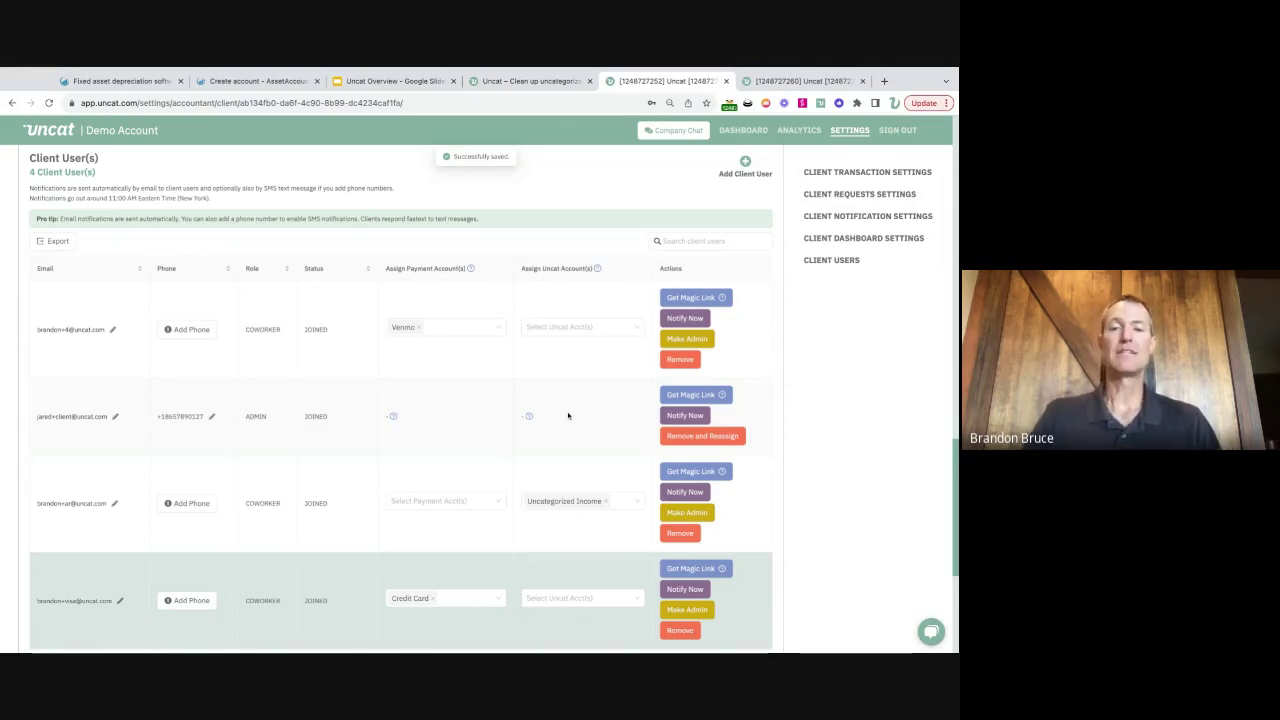
{"action": "scroll", "coordinate": [568, 415], "scroll_direction": "down", "scroll_amount": 1}
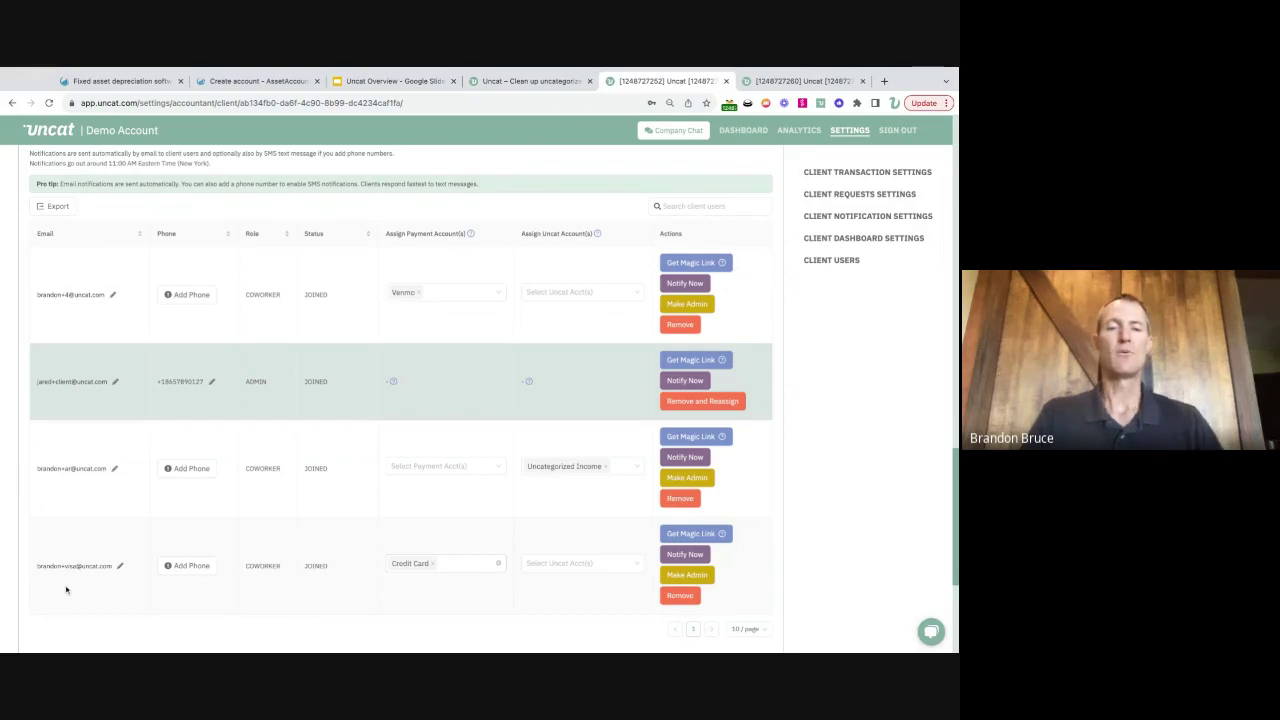
{"action": "left_click", "coordinate": [450, 564]}
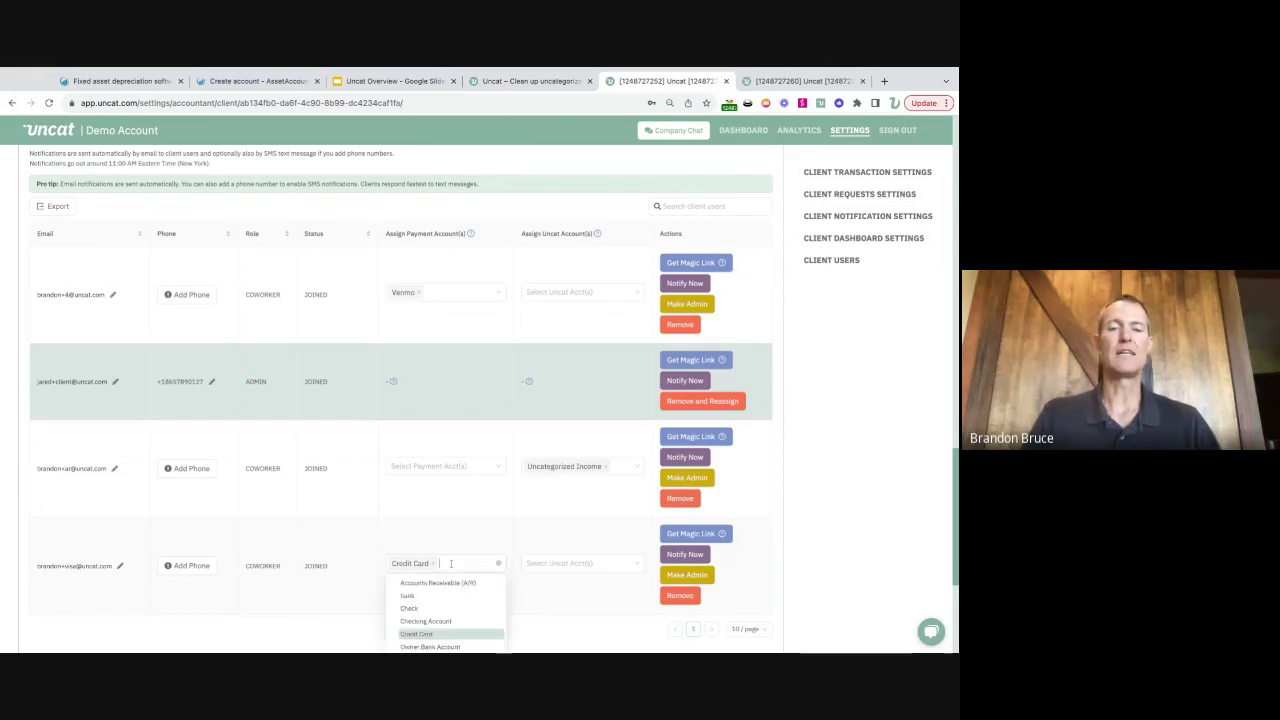
{"action": "scroll", "coordinate": [452, 598], "scroll_direction": "down", "scroll_amount": 2}
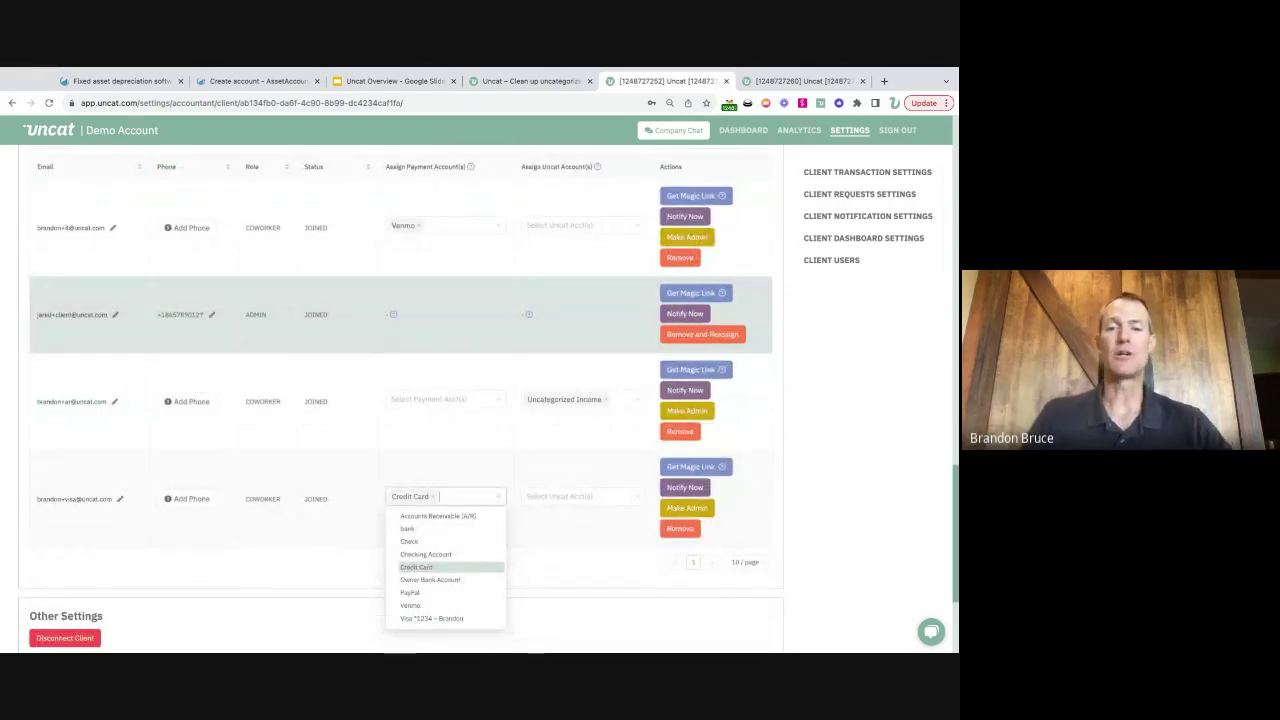
{"action": "left_click", "coordinate": [540, 455]}
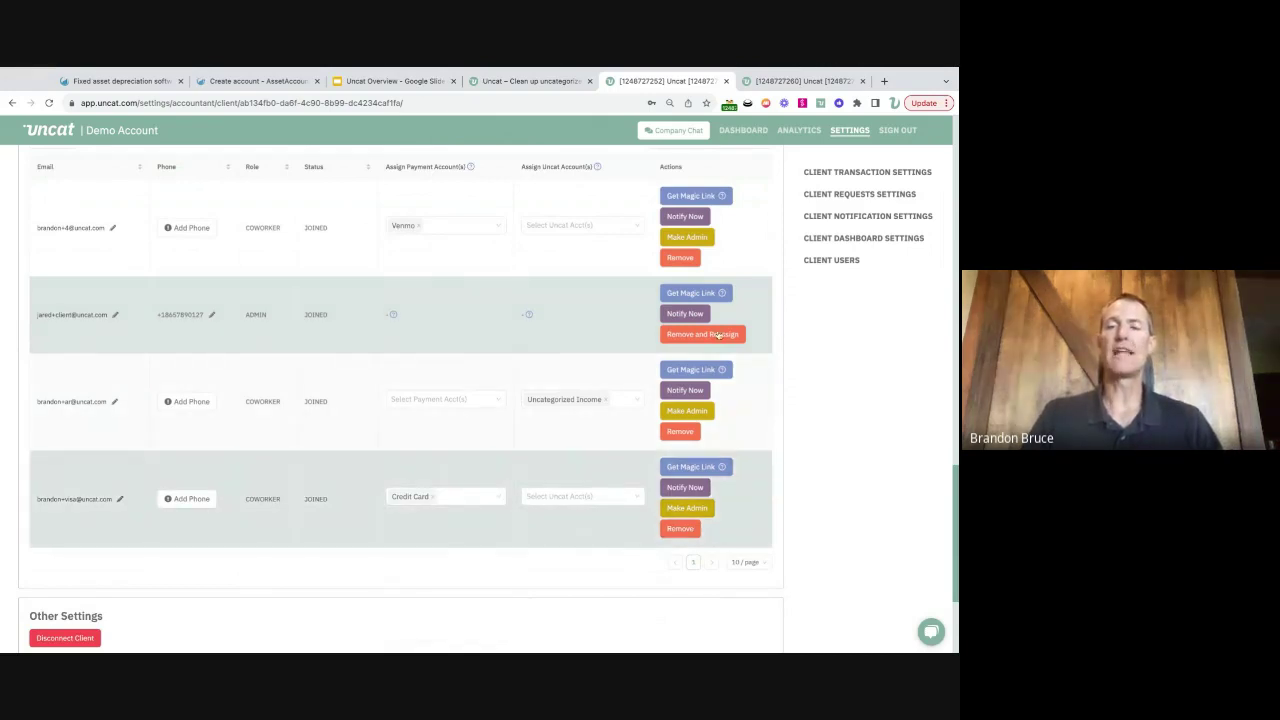
- Open the accountant settings and check the coworkers' permission levels and client assignments without changing them
{"action": "left_click", "coordinate": [850, 134]}
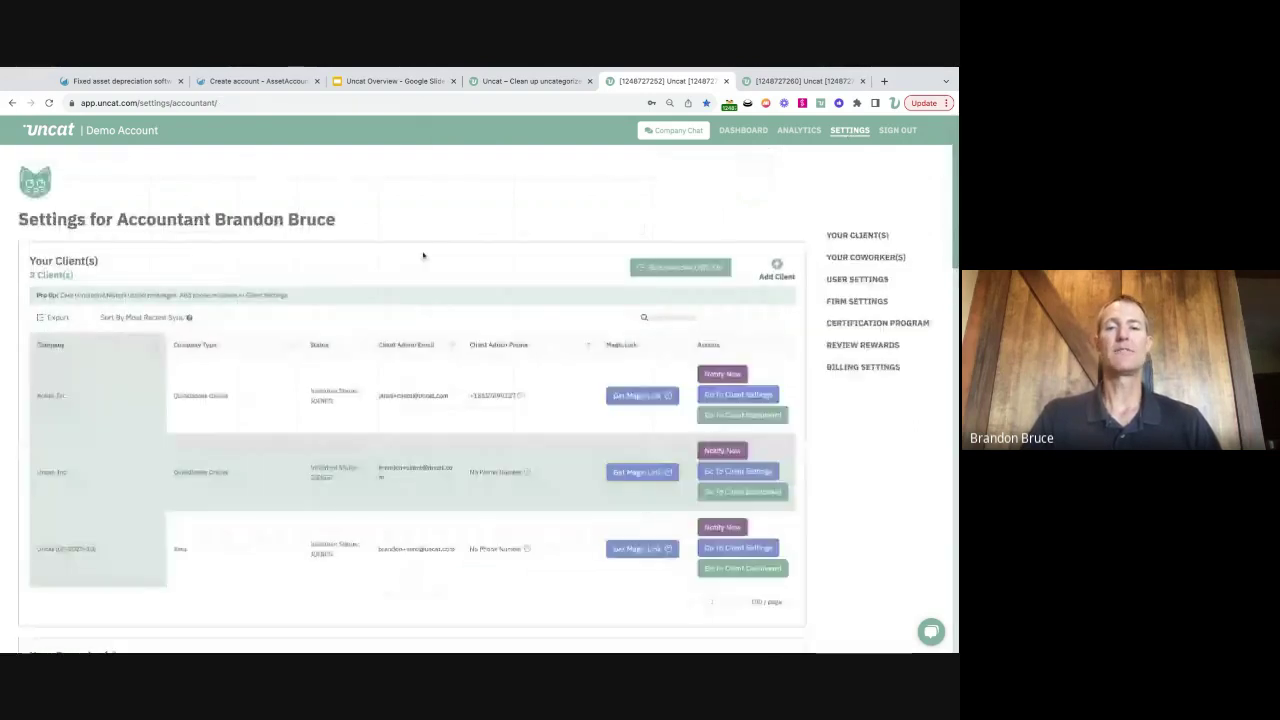
{"action": "scroll", "coordinate": [451, 475], "scroll_direction": "down", "scroll_amount": 1}
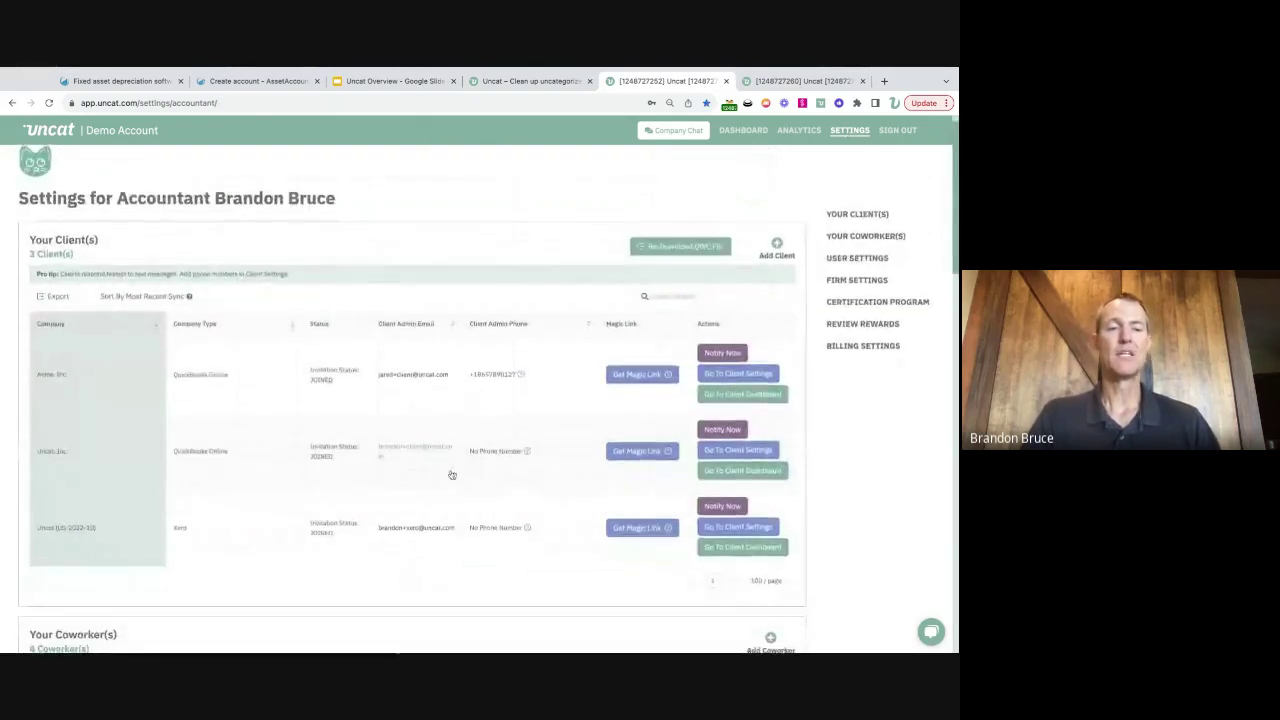
{"action": "scroll", "coordinate": [451, 475], "scroll_direction": "down", "scroll_amount": 5}
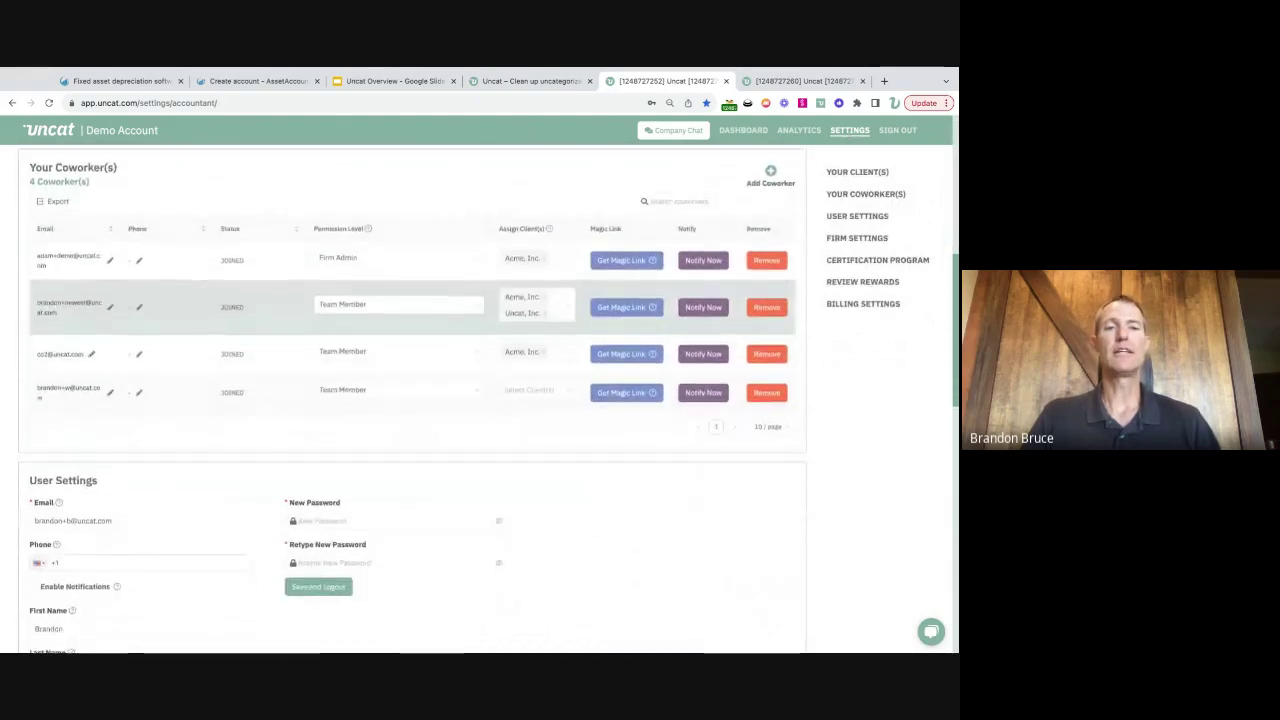
{"action": "left_click", "coordinate": [449, 260]}
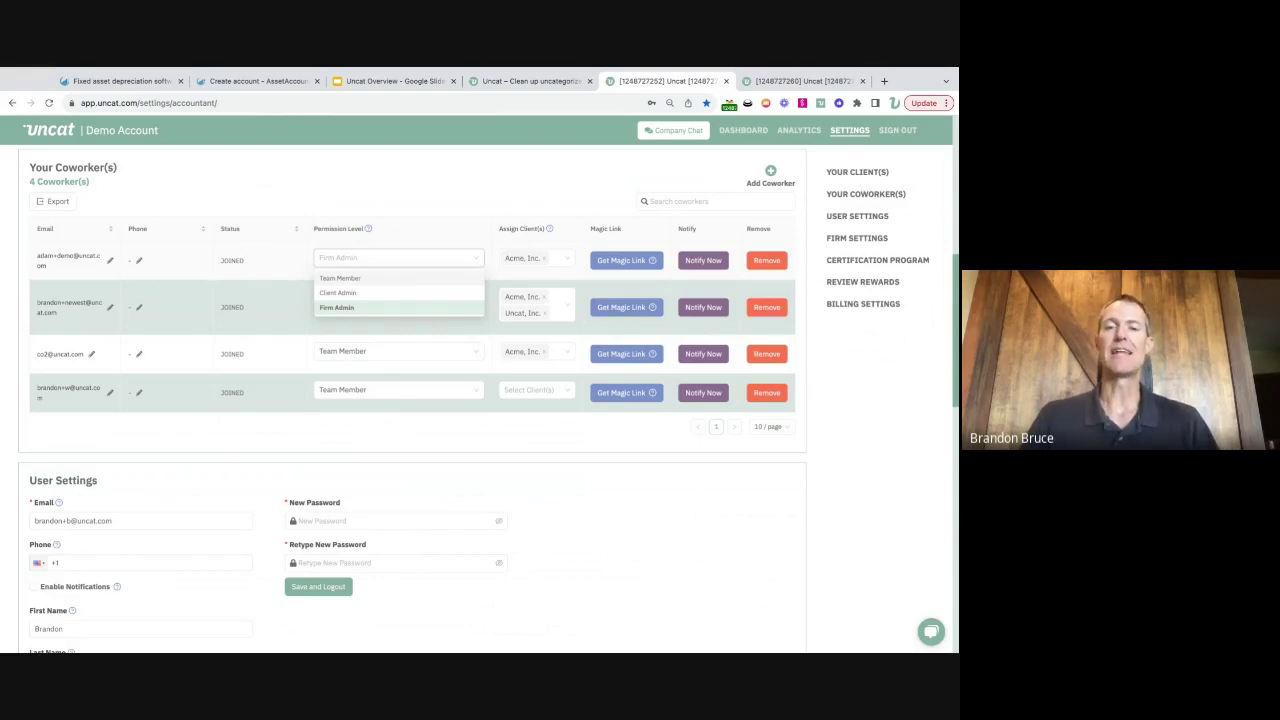
{"action": "left_click", "coordinate": [452, 200]}
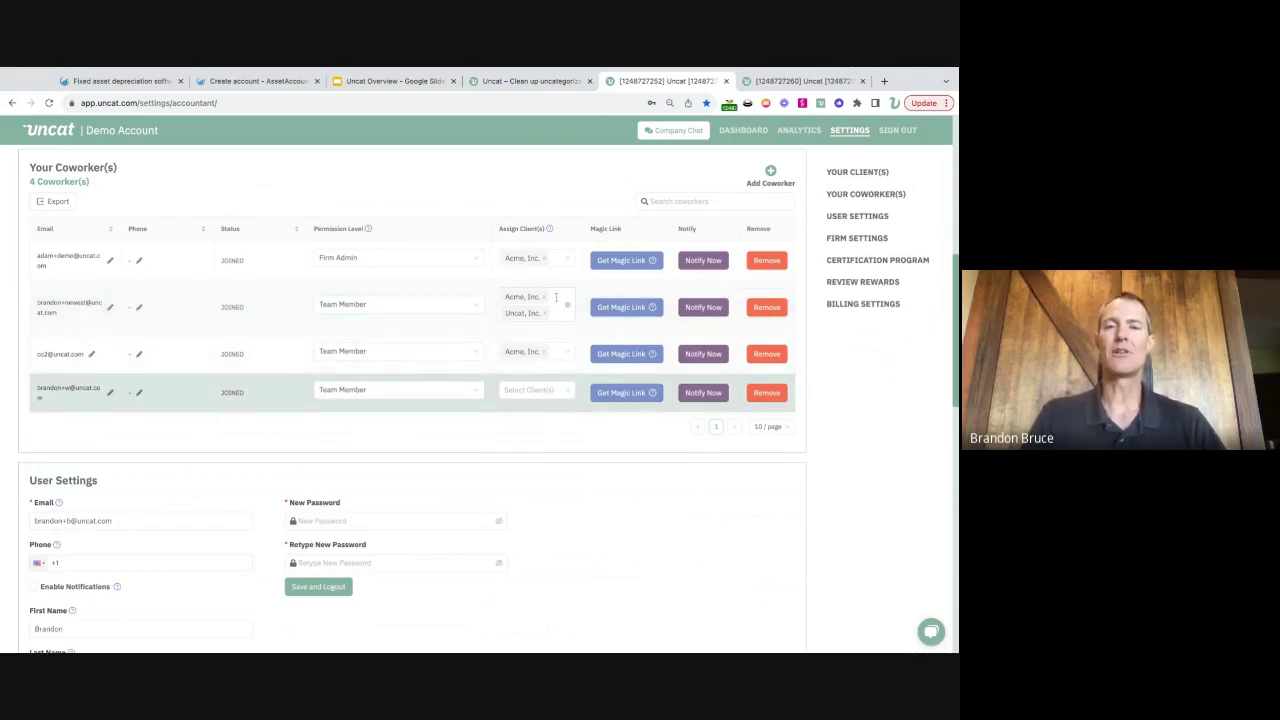
{"action": "left_click", "coordinate": [556, 297]}
{"action": "left_click", "coordinate": [584, 286]}
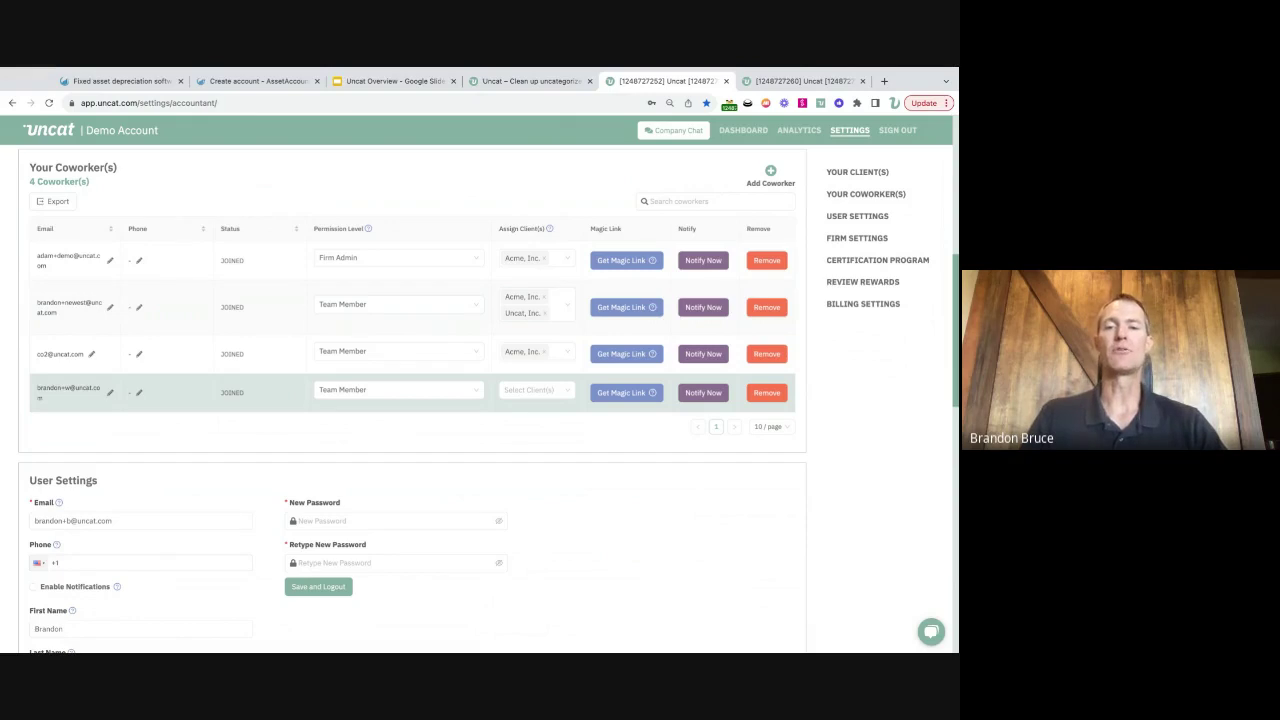
- Try a bright red color branding in the firm settings, reset it to the default, and return to the client list
{"action": "scroll", "coordinate": [617, 422], "scroll_direction": "down", "scroll_amount": 5}
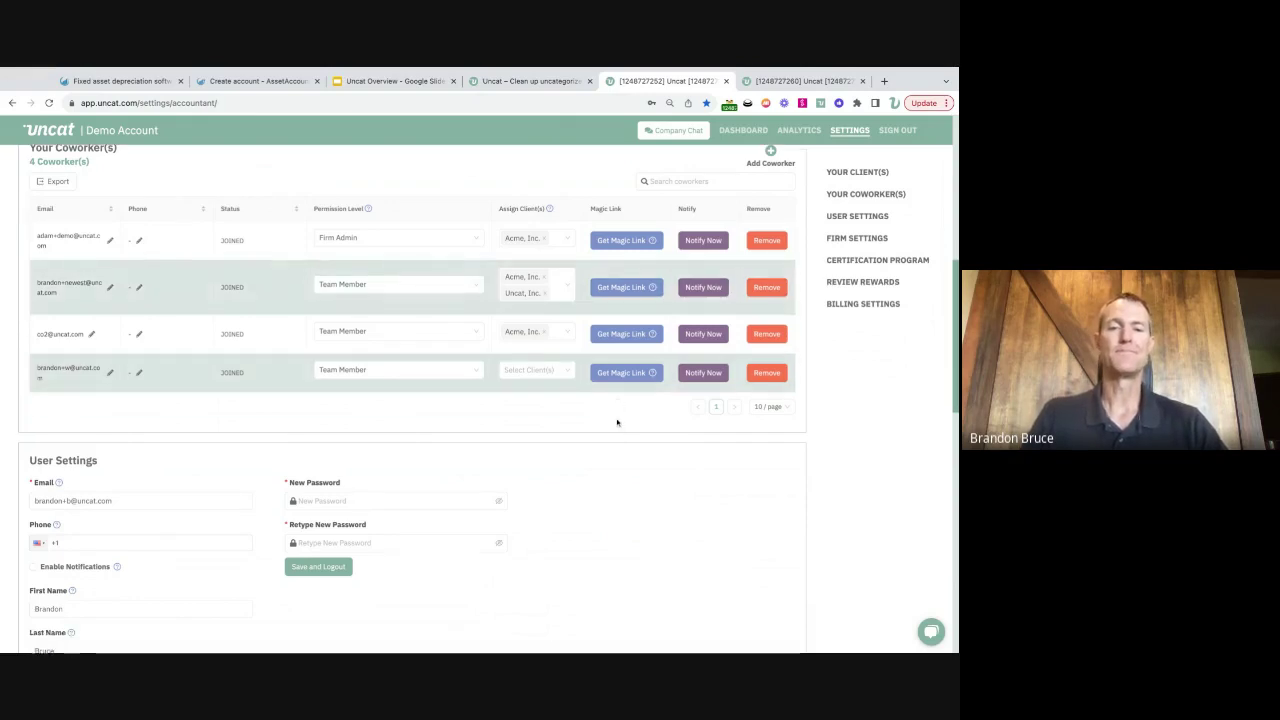
{"action": "scroll", "coordinate": [617, 422], "scroll_direction": "down", "scroll_amount": 7}
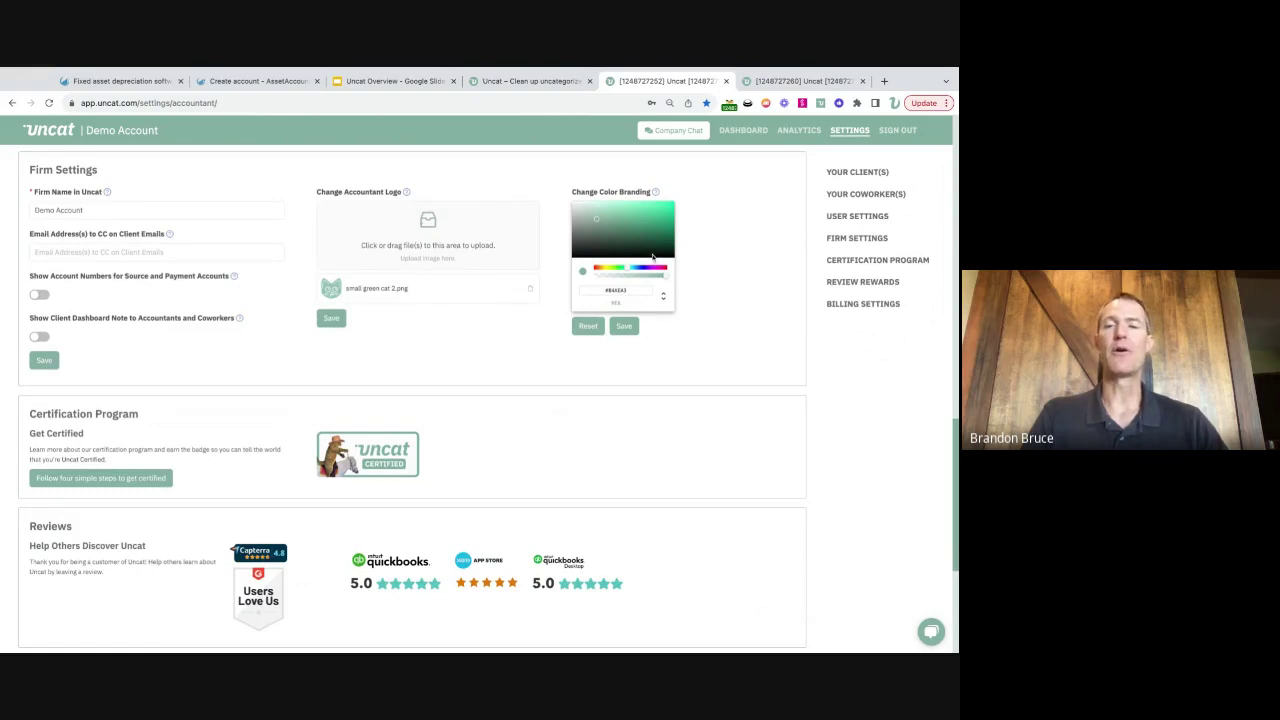
{"action": "left_click", "coordinate": [598, 268]}
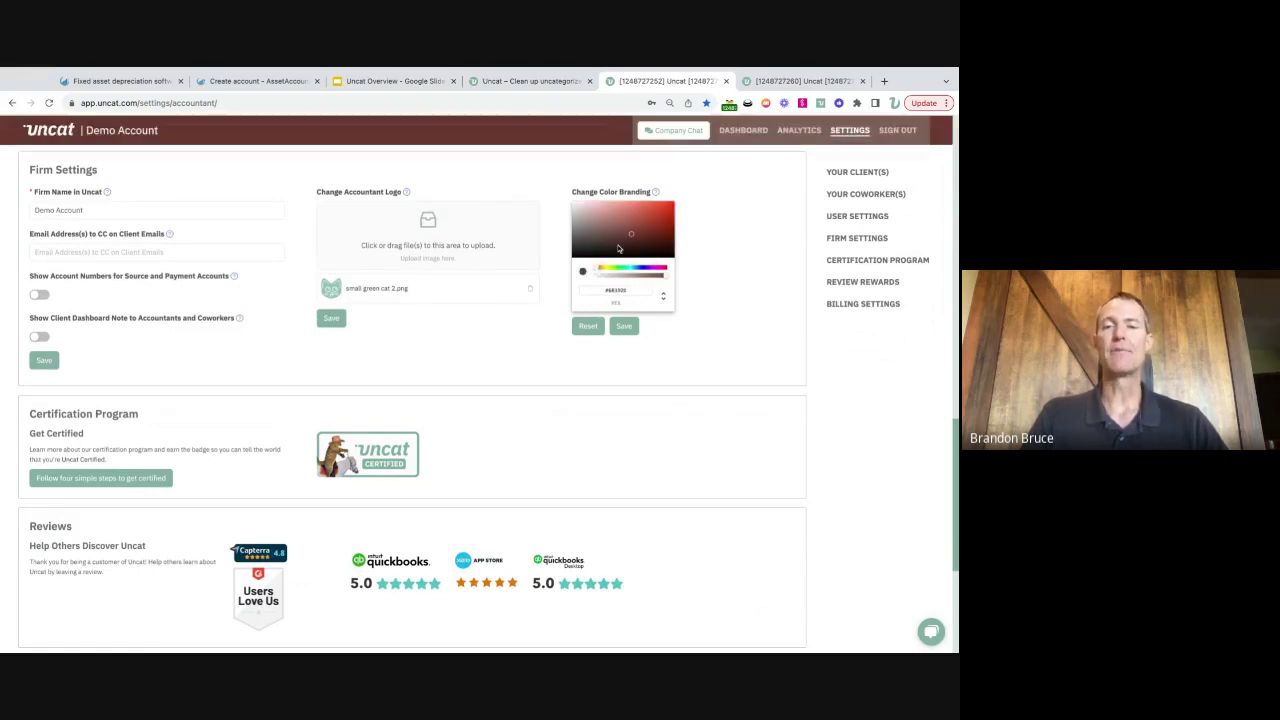
{"action": "left_click", "coordinate": [670, 205]}
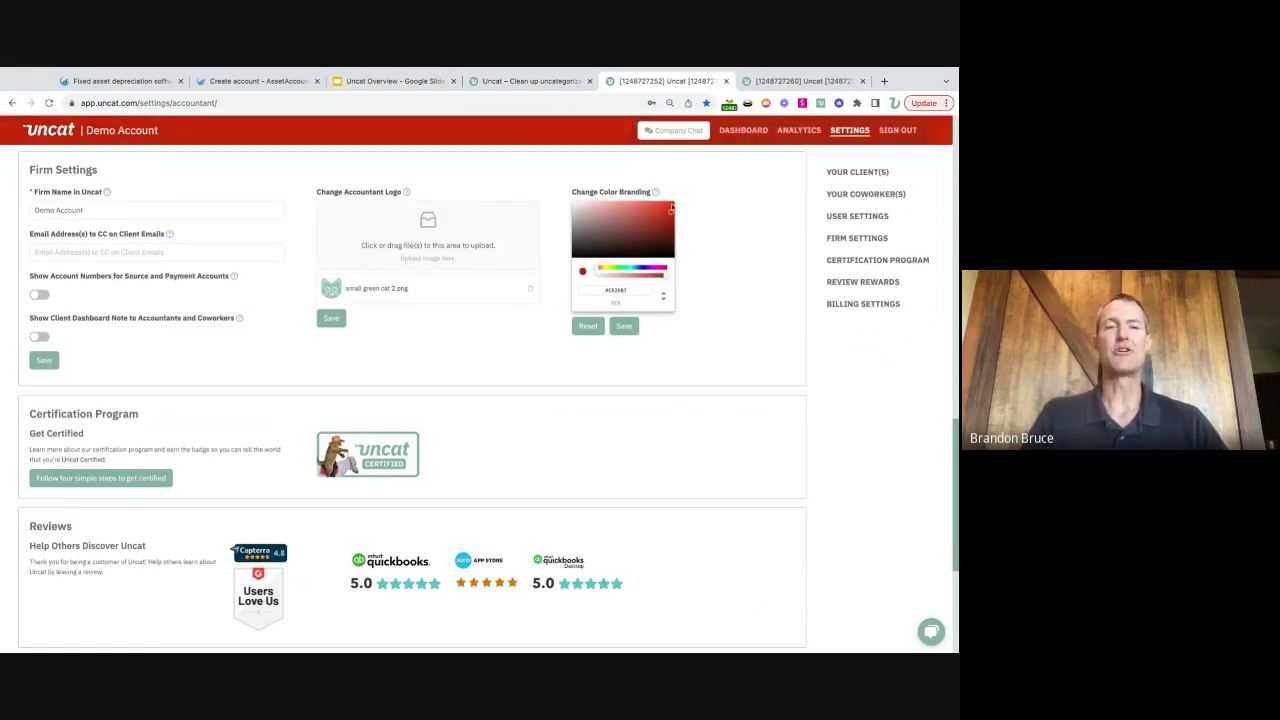
{"action": "left_click", "coordinate": [94, 208]}
{"action": "left_click", "coordinate": [296, 175]}
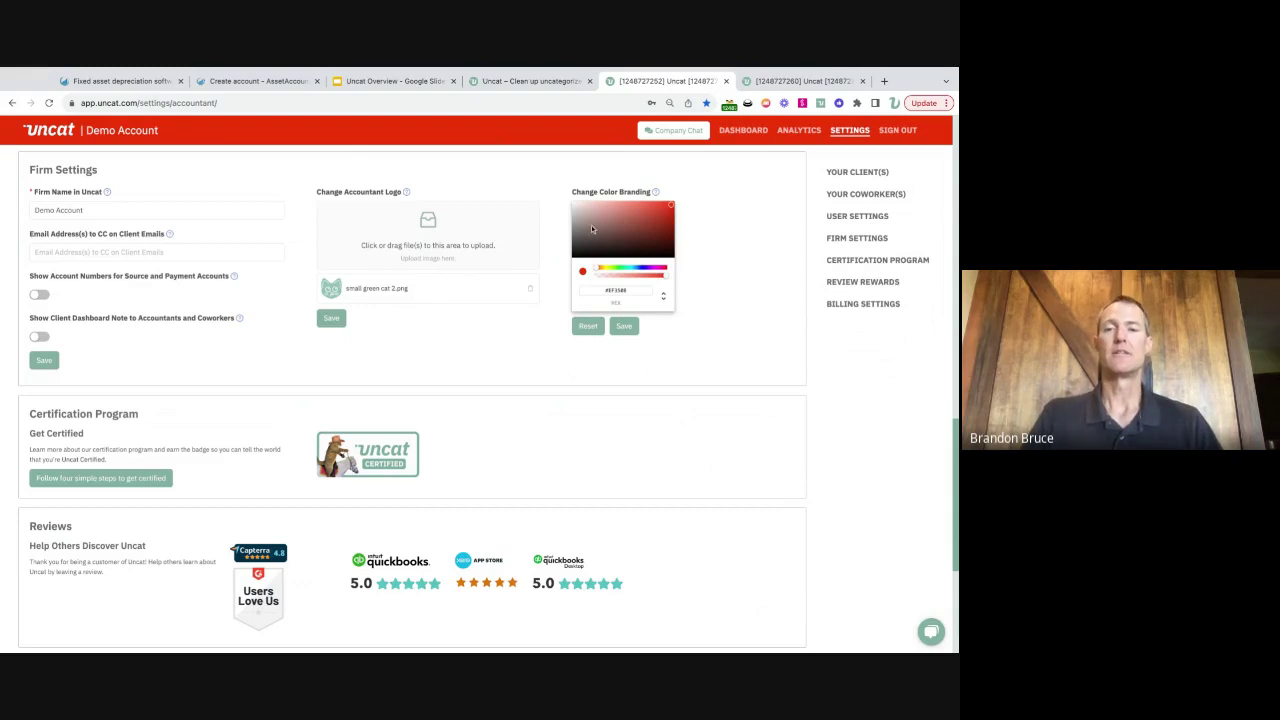
{"action": "left_click", "coordinate": [588, 326]}
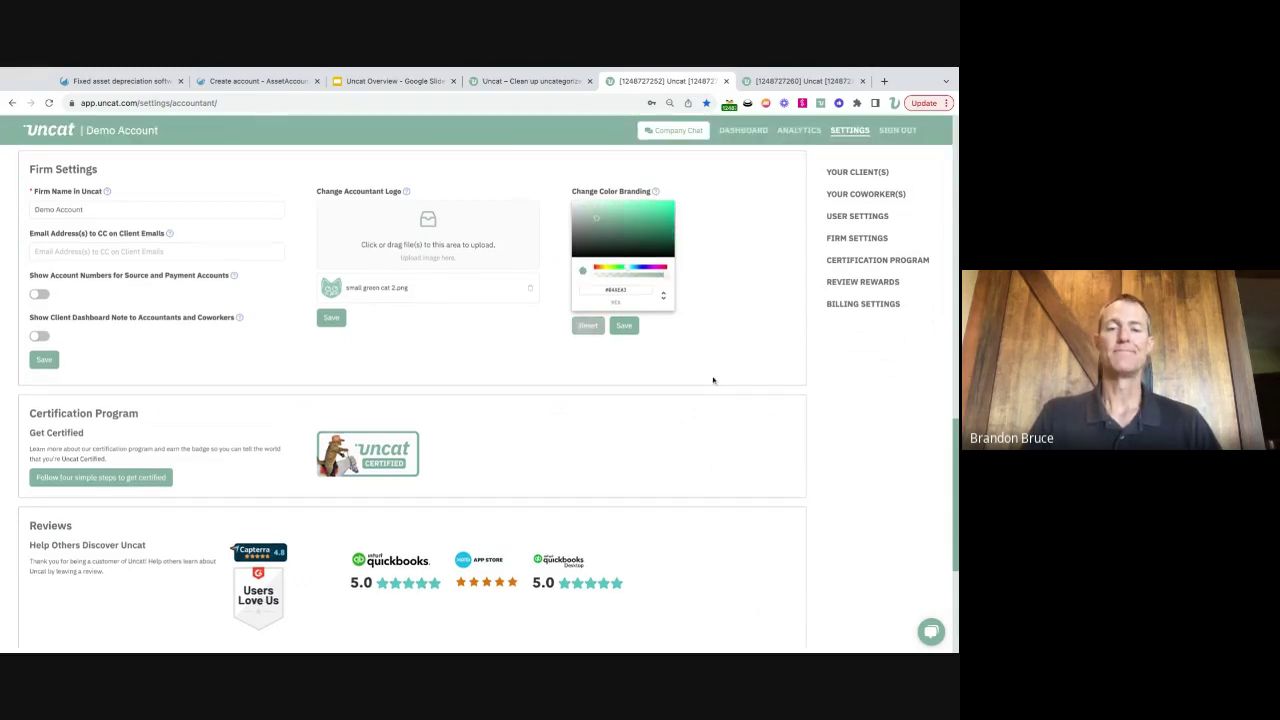
{"action": "scroll", "coordinate": [714, 380], "scroll_direction": "up", "scroll_amount": 10}
{"action": "scroll", "coordinate": [713, 380], "scroll_direction": "up", "scroll_amount": 5}
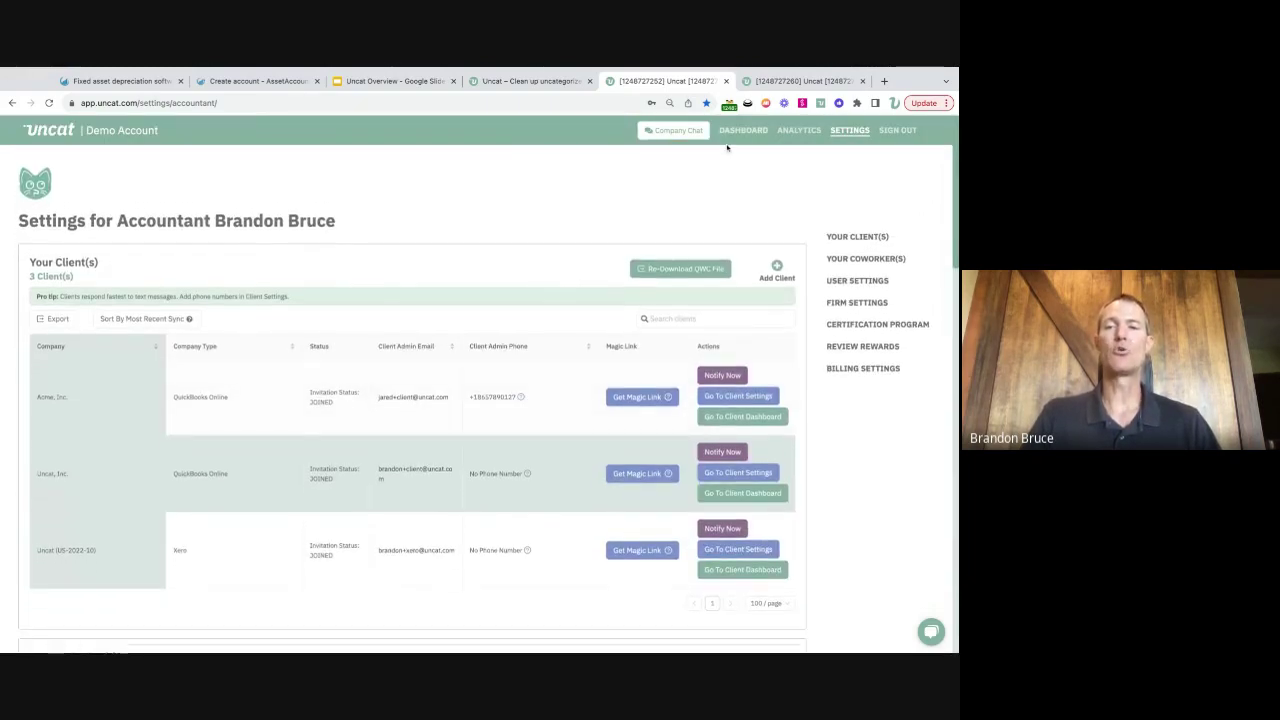